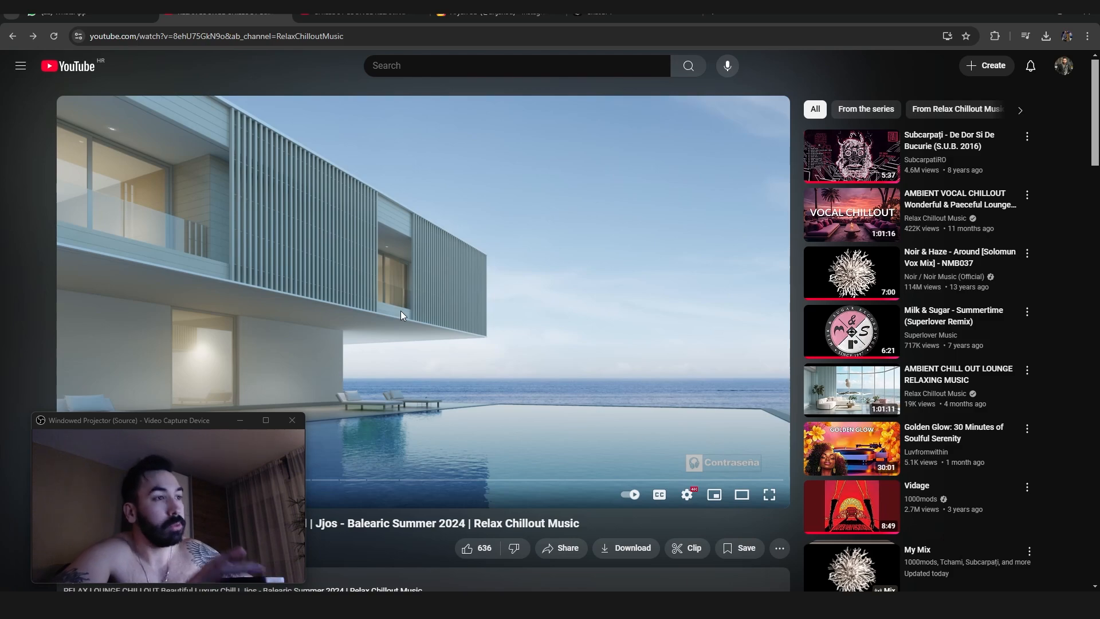
{"action": "scroll", "coordinate": [400, 310], "scroll_direction": "down", "scroll_amount": 6}
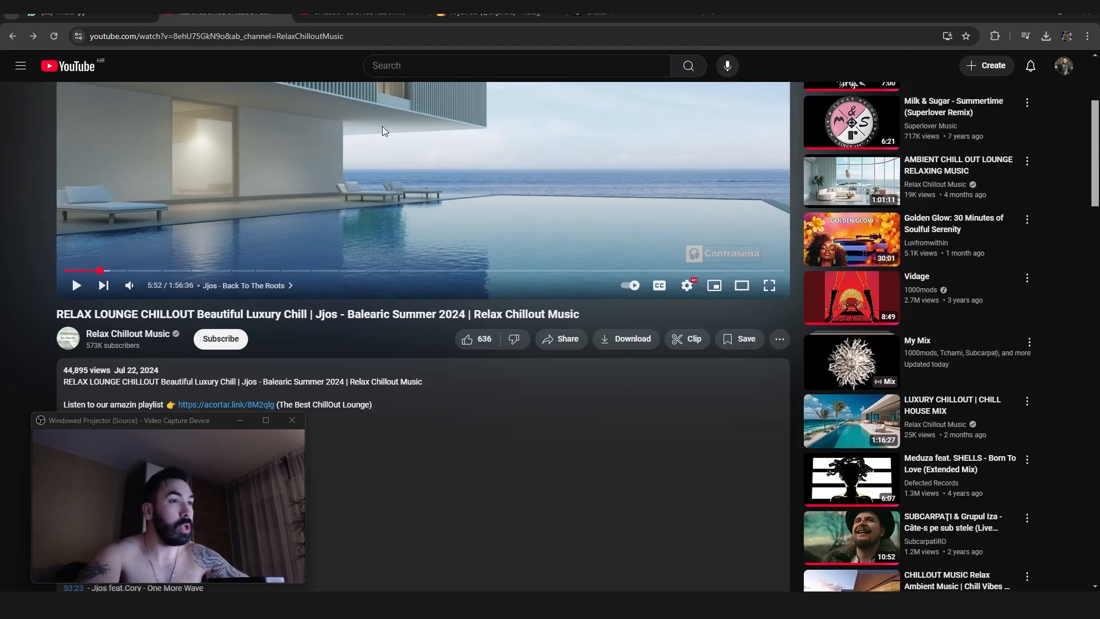
{"action": "scroll", "coordinate": [63, 263], "scroll_direction": "up", "scroll_amount": 6}
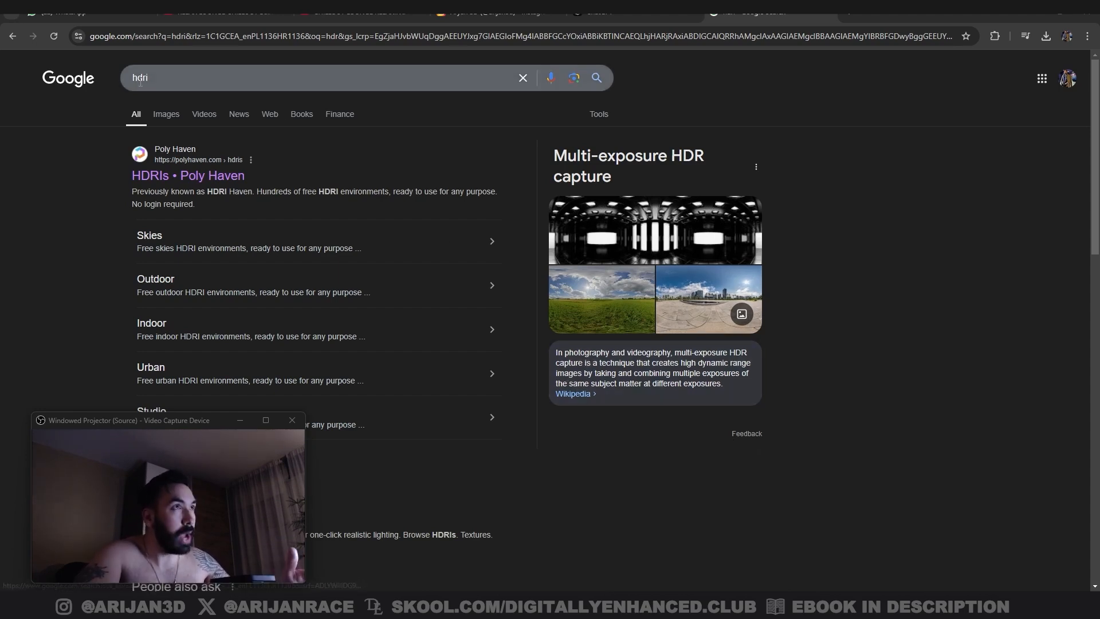
Step: Open Poly Haven's HDRI library from the search results and show its Skies category
{"action": "left_click", "coordinate": [172, 180]}
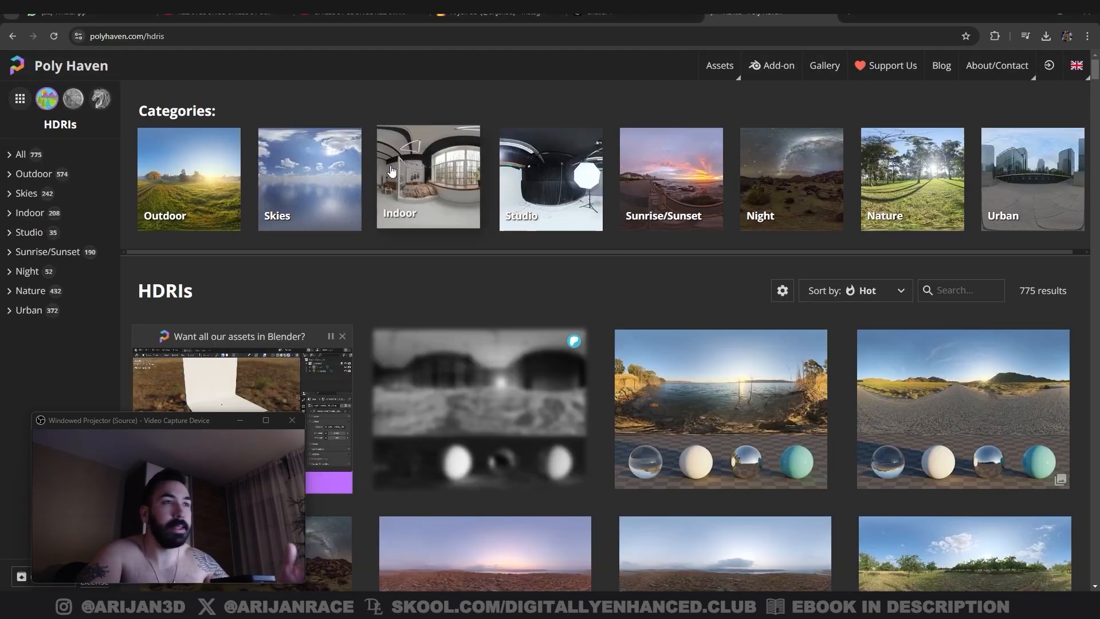
{"action": "left_click", "coordinate": [304, 177]}
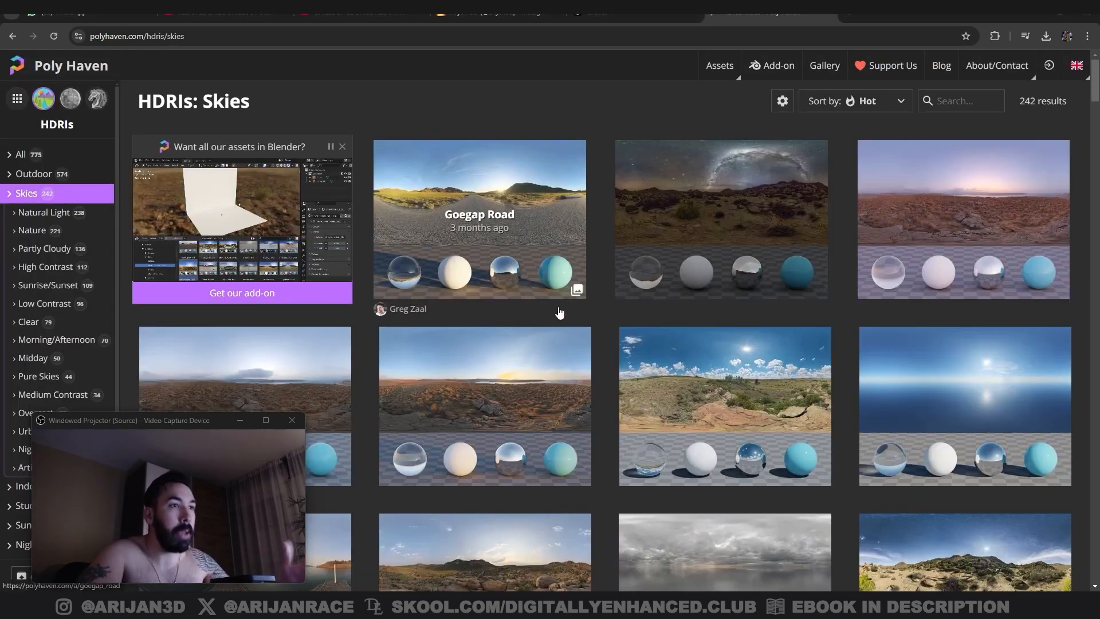
Step: Browse the Skies HDRIs and open the Autumn Field (Pure Sky) asset
{"action": "scroll", "coordinate": [570, 312], "scroll_direction": "down", "scroll_amount": 4}
{"action": "scroll", "coordinate": [940, 269], "scroll_direction": "up", "scroll_amount": 4}
{"action": "scroll", "coordinate": [968, 286], "scroll_direction": "down", "scroll_amount": 6}
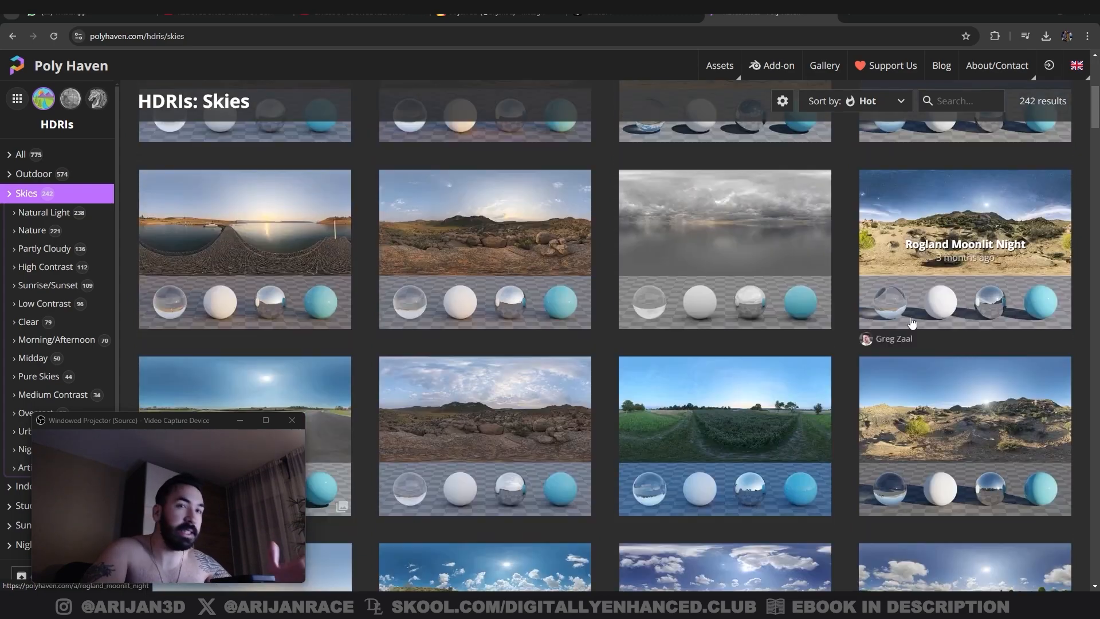
{"action": "scroll", "coordinate": [955, 268], "scroll_direction": "up", "scroll_amount": 2}
{"action": "scroll", "coordinate": [827, 326], "scroll_direction": "up", "scroll_amount": 3}
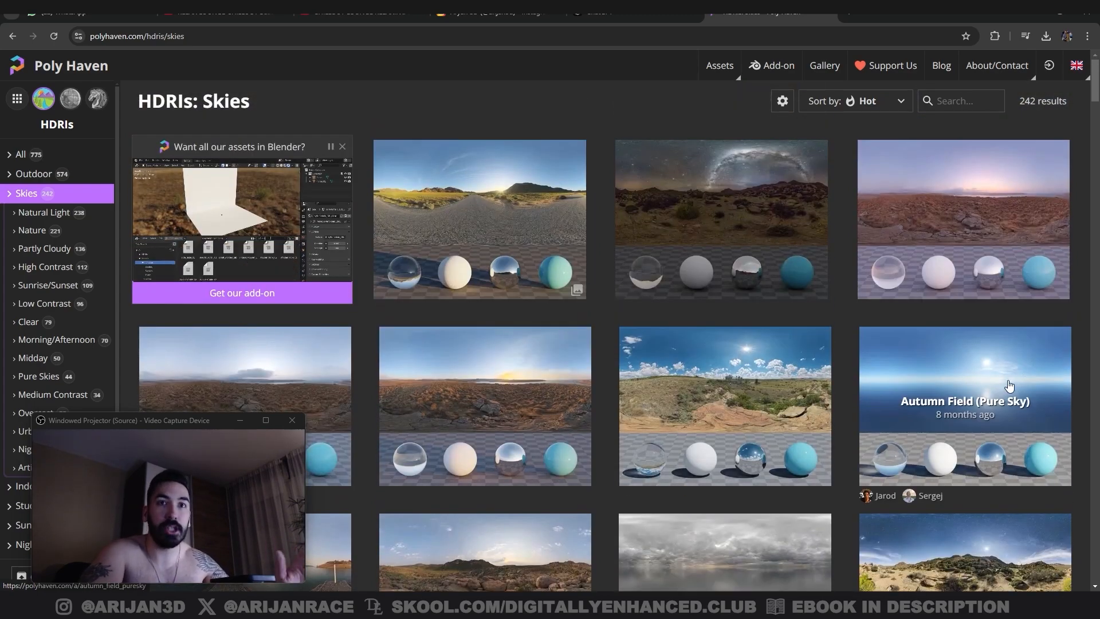
{"action": "scroll", "coordinate": [963, 387], "scroll_direction": "down", "scroll_amount": 3}
{"action": "left_click", "coordinate": [966, 187]}
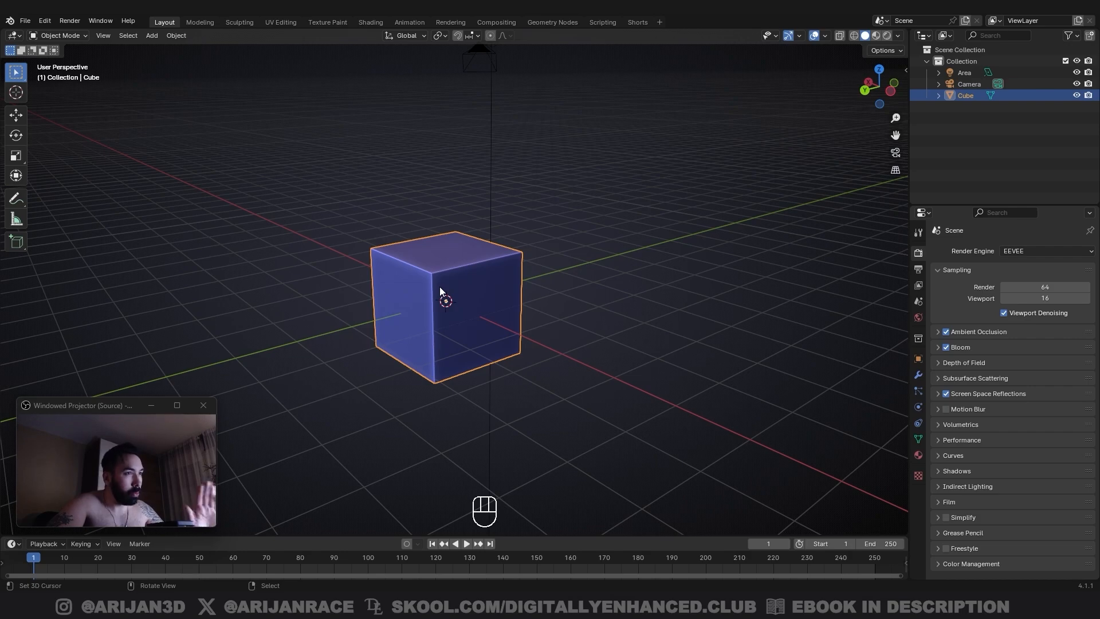
Step: Show the scene in Blender with Rendered viewport shading and set the render engine to Cycles
{"action": "left_click", "coordinate": [887, 35]}
{"action": "left_click", "coordinate": [1028, 251]}
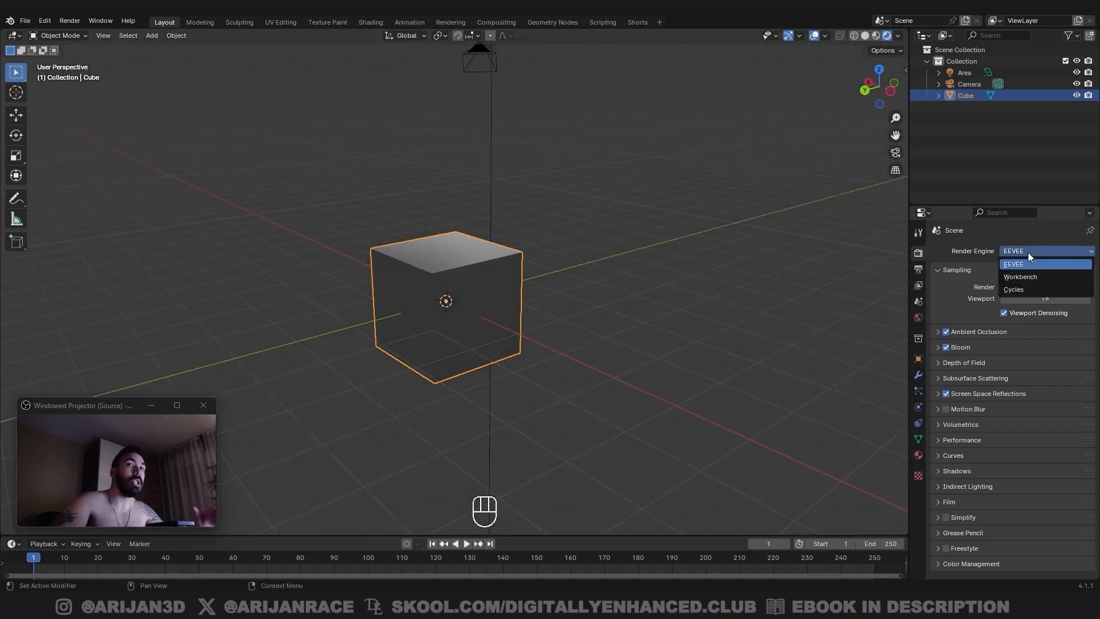
{"action": "left_click", "coordinate": [1023, 290]}
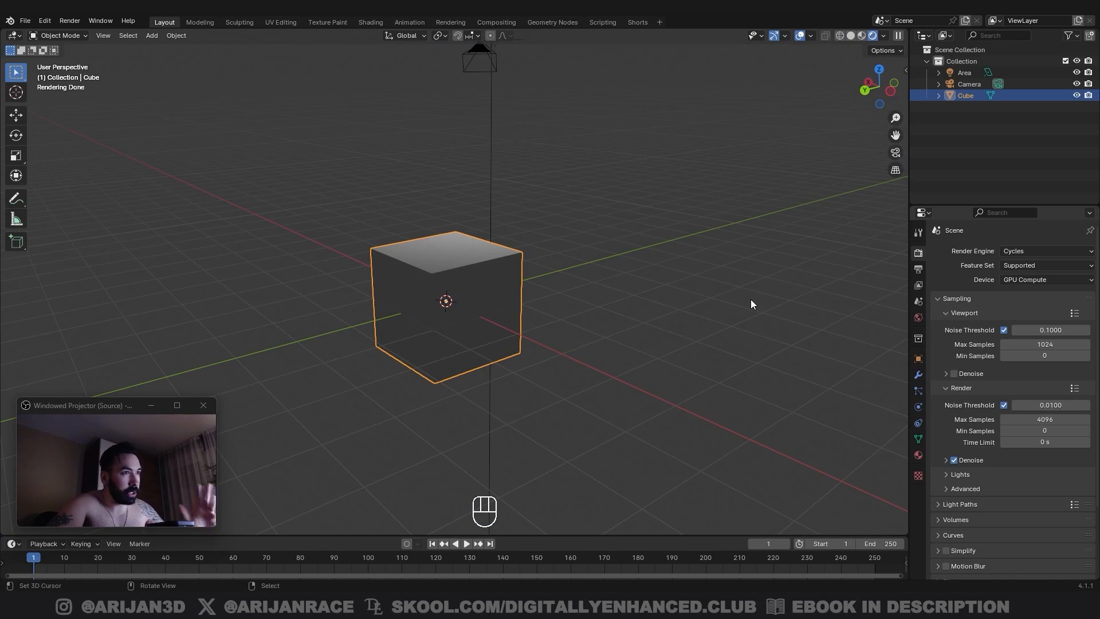
Step: Switch to the Shading workspace and display the World shader nodes
{"action": "left_click", "coordinate": [361, 21]}
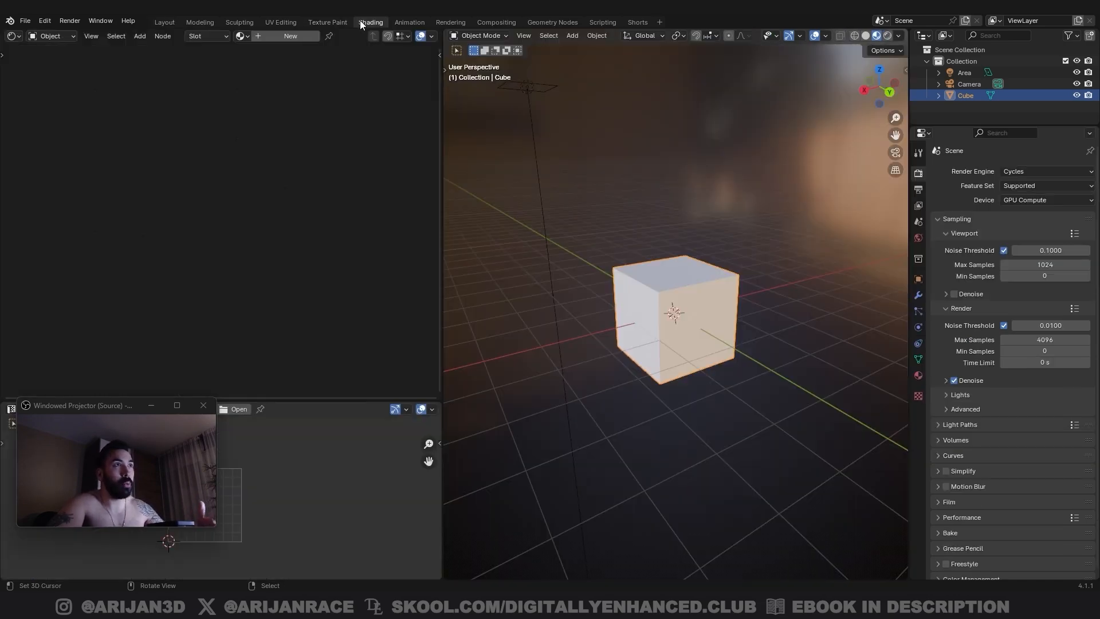
{"action": "left_click", "coordinate": [46, 38]}
{"action": "left_click", "coordinate": [54, 77]}
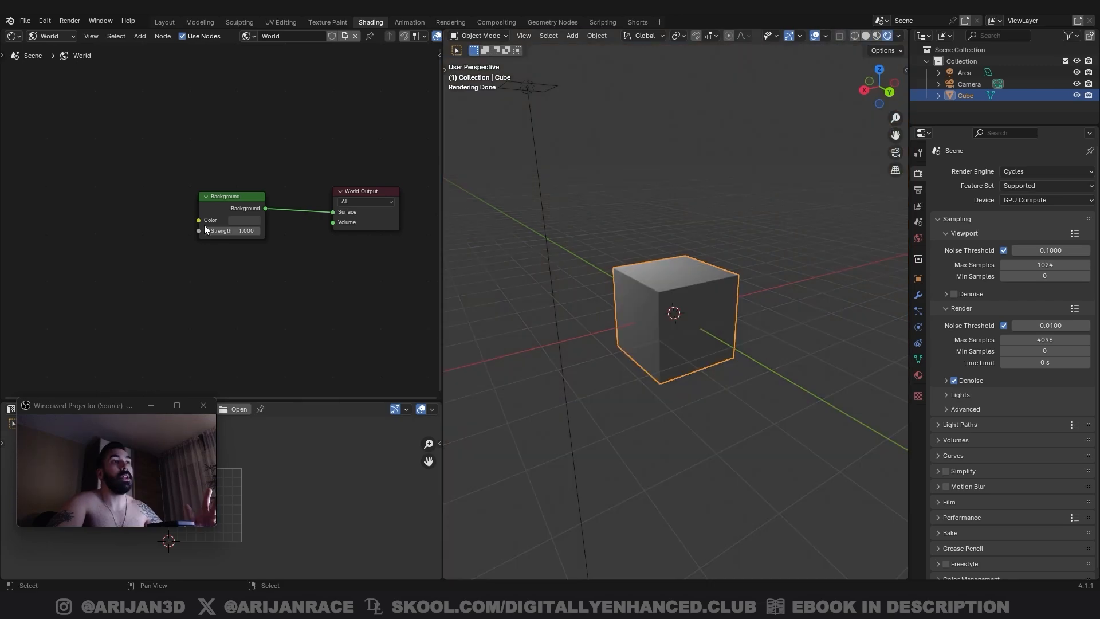
{"action": "left_click", "coordinate": [229, 215]}
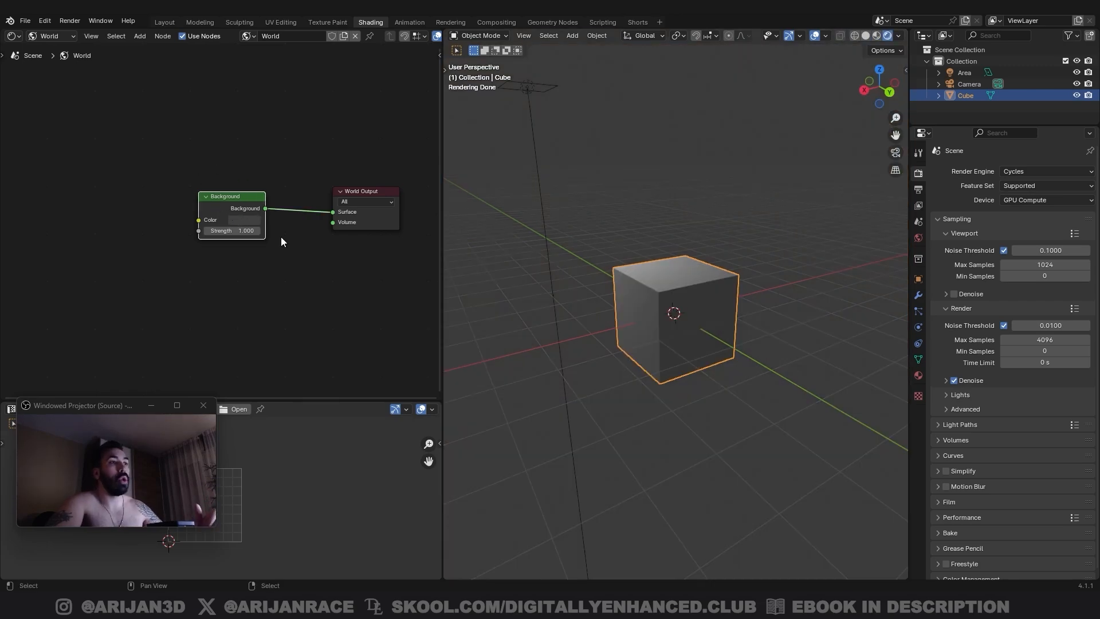
{"action": "left_click", "coordinate": [253, 221]}
{"action": "left_click_drag", "start_coordinate": [300, 127], "coordinate": [261, 98]}
{"action": "key", "text": "BackSpace"}
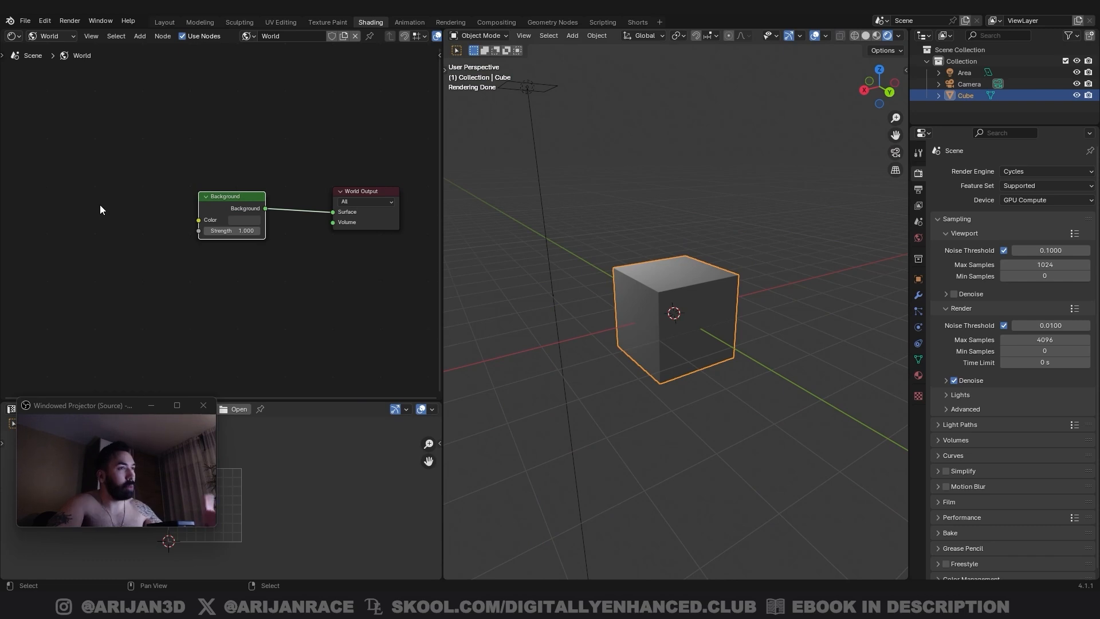
{"action": "left_click", "coordinate": [183, 216]}
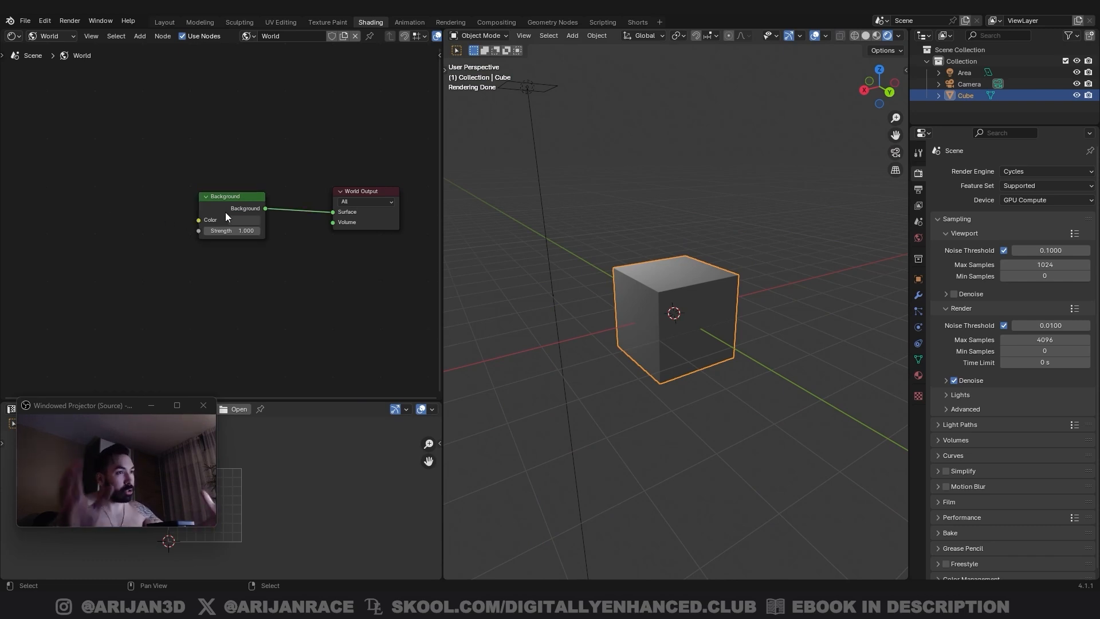
{"action": "left_click", "coordinate": [206, 196]}
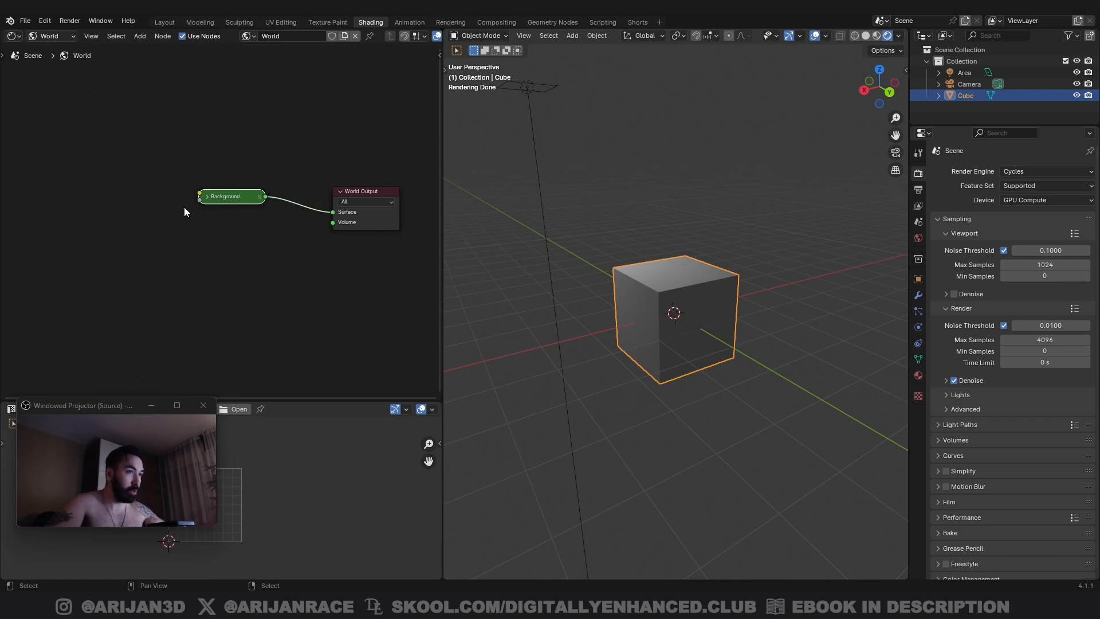
Step: Add an Environment Texture node beside the Background node and connect its Color output to the Background's Color input
{"action": "key", "text": "shift+a"}
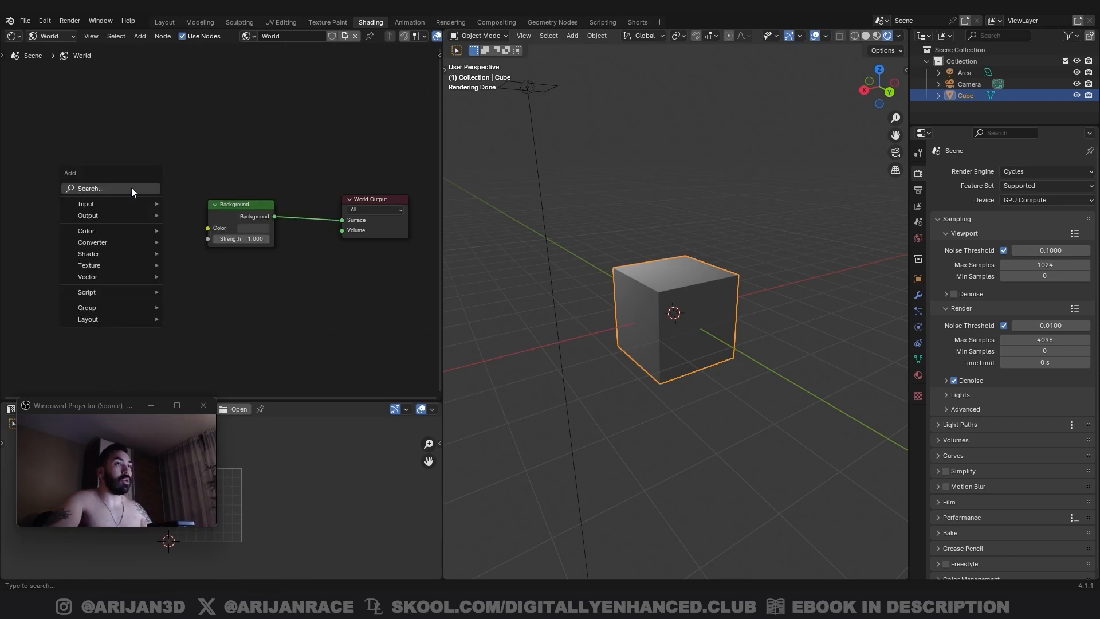
{"action": "left_click", "coordinate": [132, 189]}
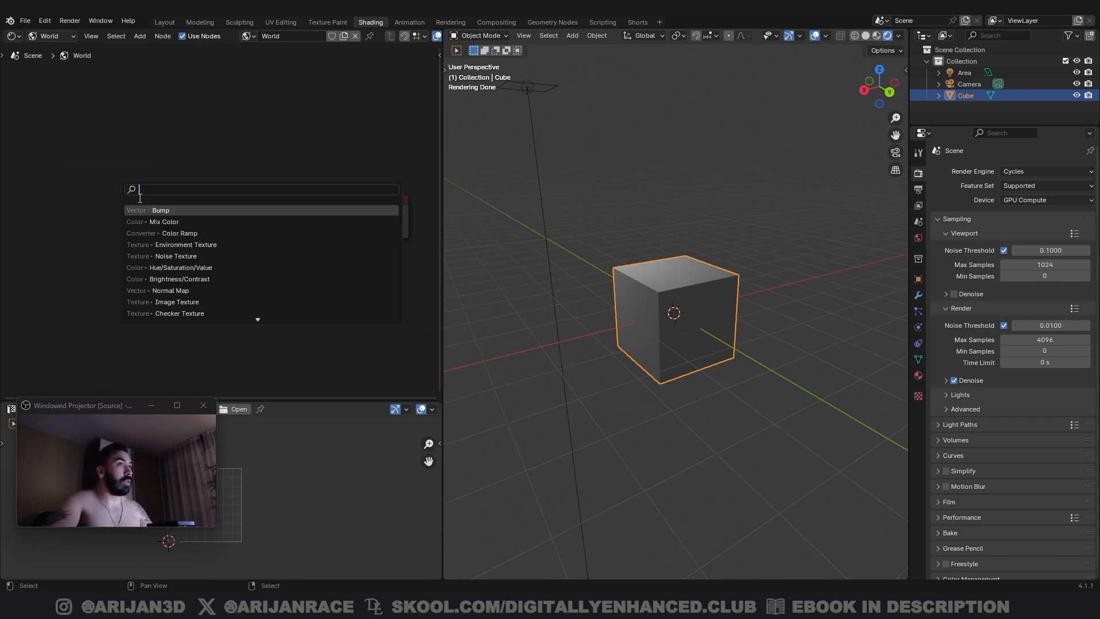
{"action": "left_click", "coordinate": [176, 245]}
{"action": "left_click", "coordinate": [78, 203]}
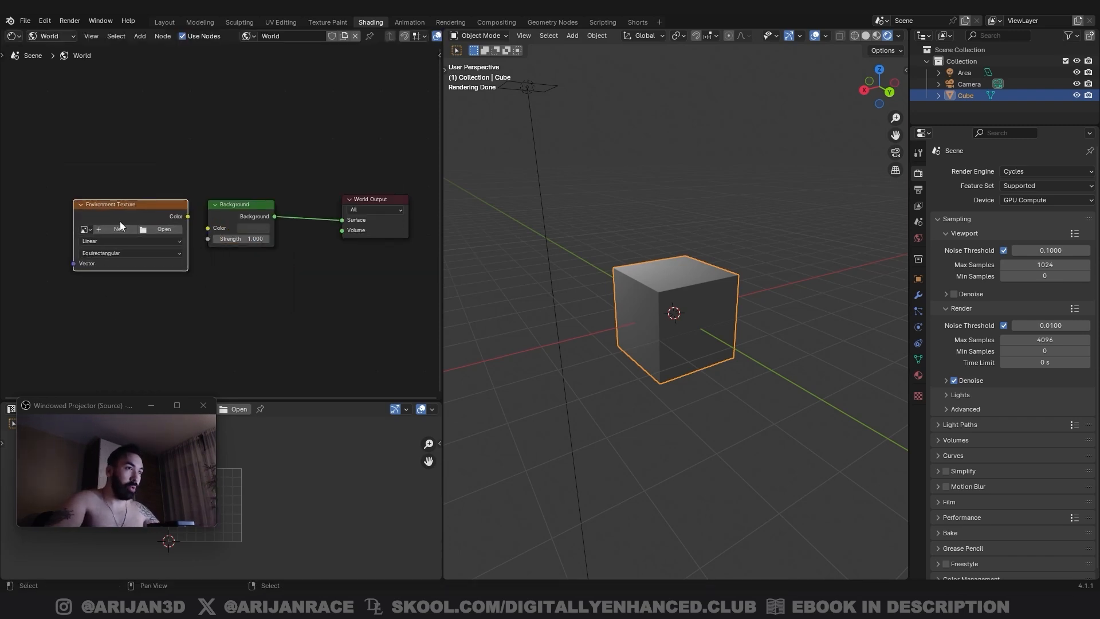
{"action": "left_click_drag", "start_coordinate": [189, 219], "coordinate": [207, 228]}
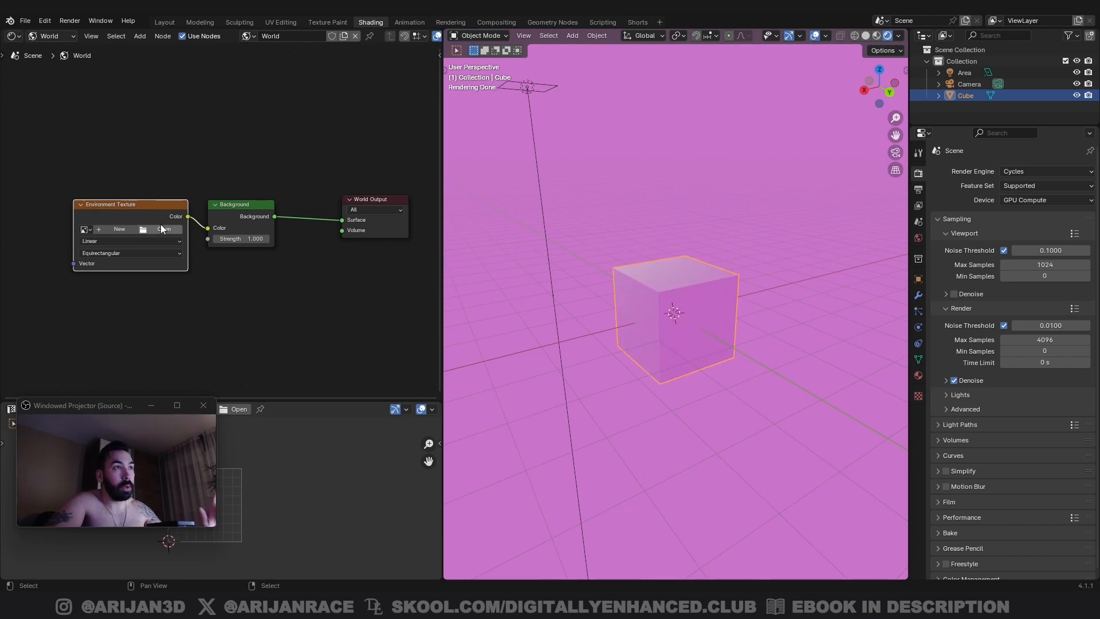
Step: Load autumn_field_puresky_4k.exr from the Downloads folder into the Environment Texture and inspect the lit cube from several angles
{"action": "left_click", "coordinate": [160, 229]}
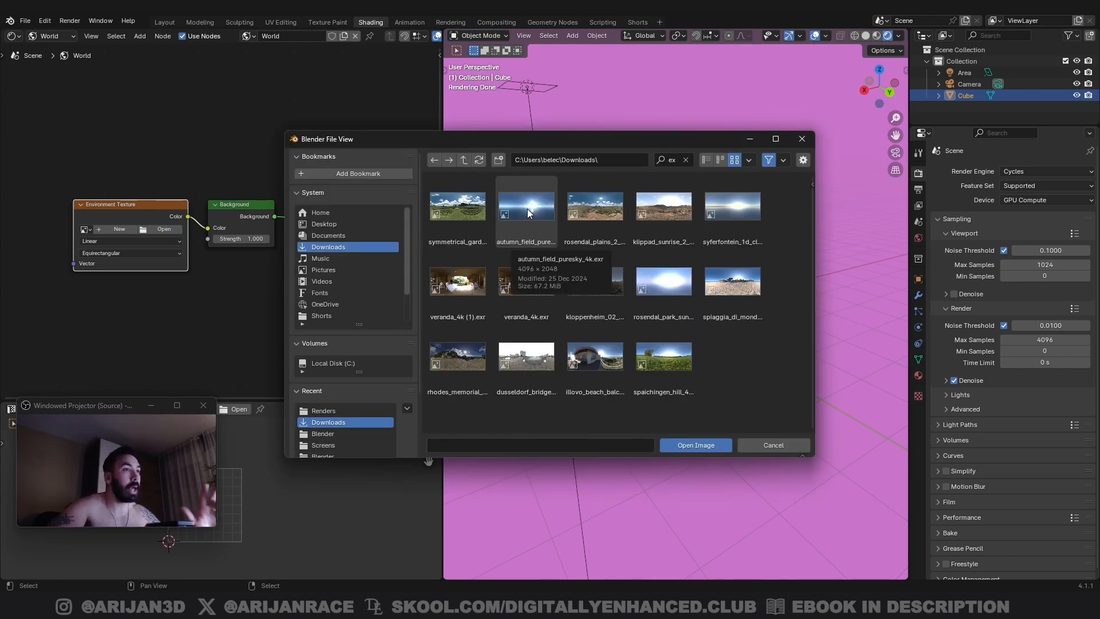
{"action": "double_click", "coordinate": [529, 211]}
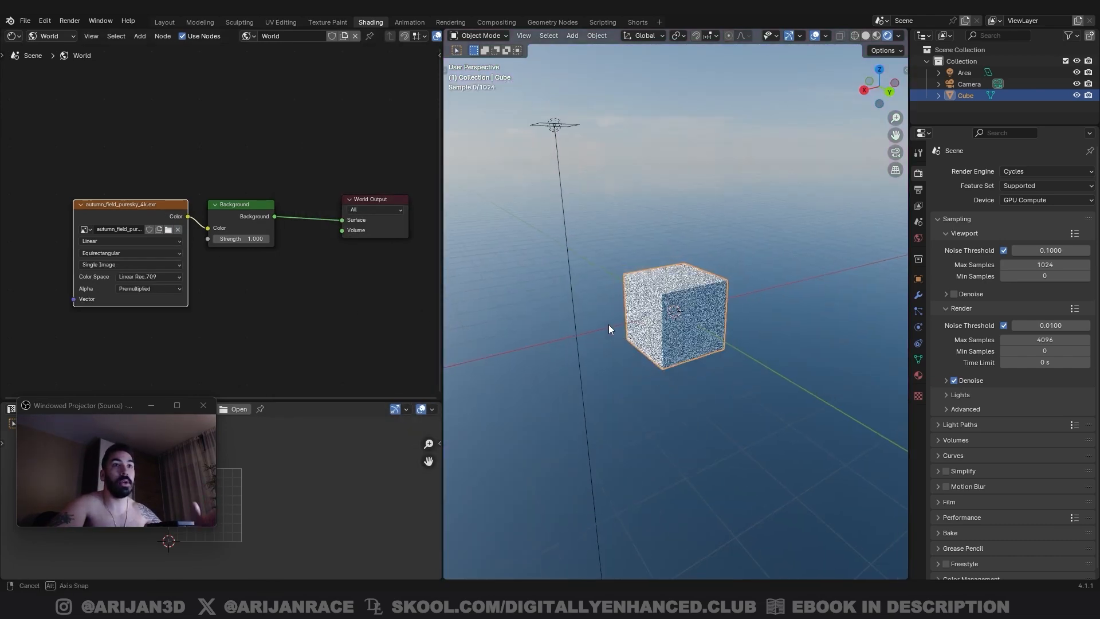
{"action": "middle_click_drag", "start_coordinate": [609, 324], "coordinate": [666, 385]}
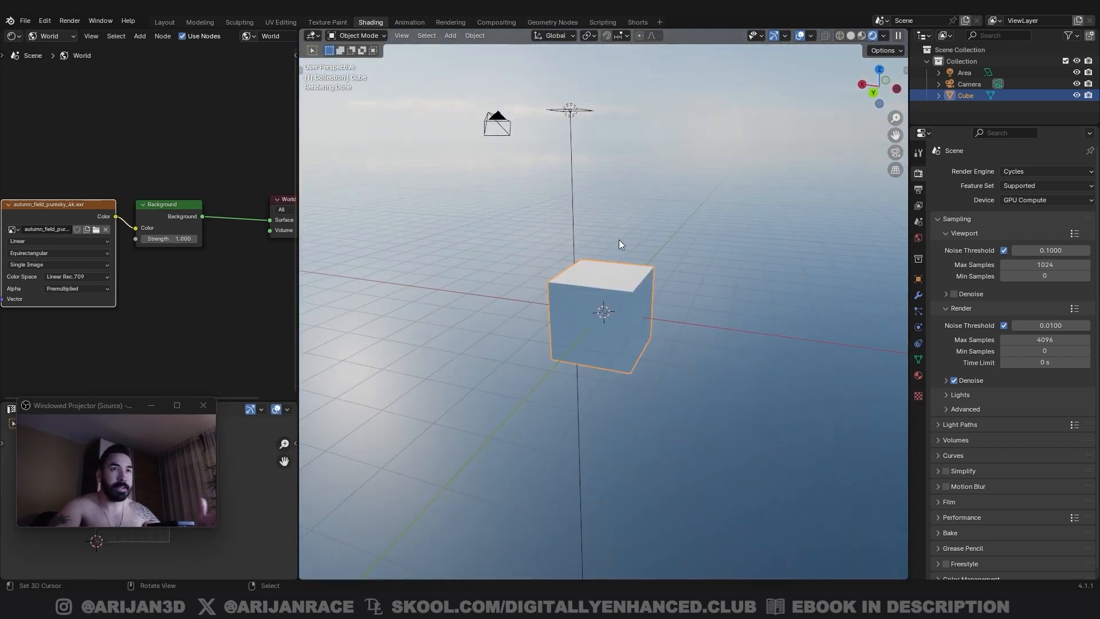
{"action": "middle_click_drag", "start_coordinate": [619, 246], "coordinate": [623, 303]}
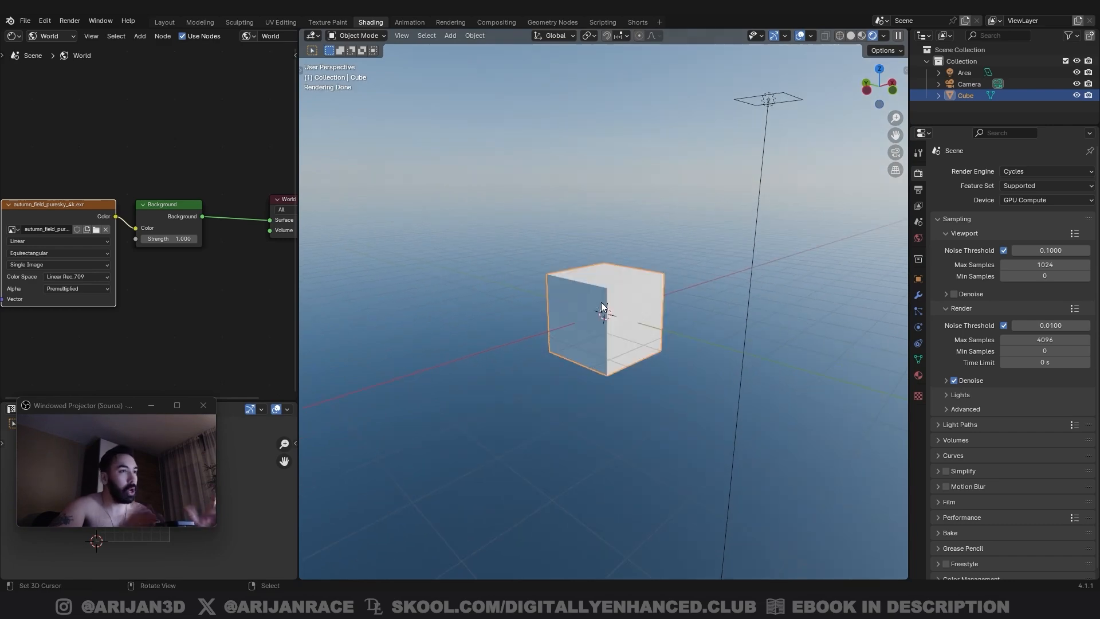
Step: Preview the cube in Material Preview shading with a different built-in HDRI, and return to Rendered shading
{"action": "left_click", "coordinate": [861, 36]}
{"action": "left_click", "coordinate": [897, 36]}
{"action": "left_click", "coordinate": [887, 132]}
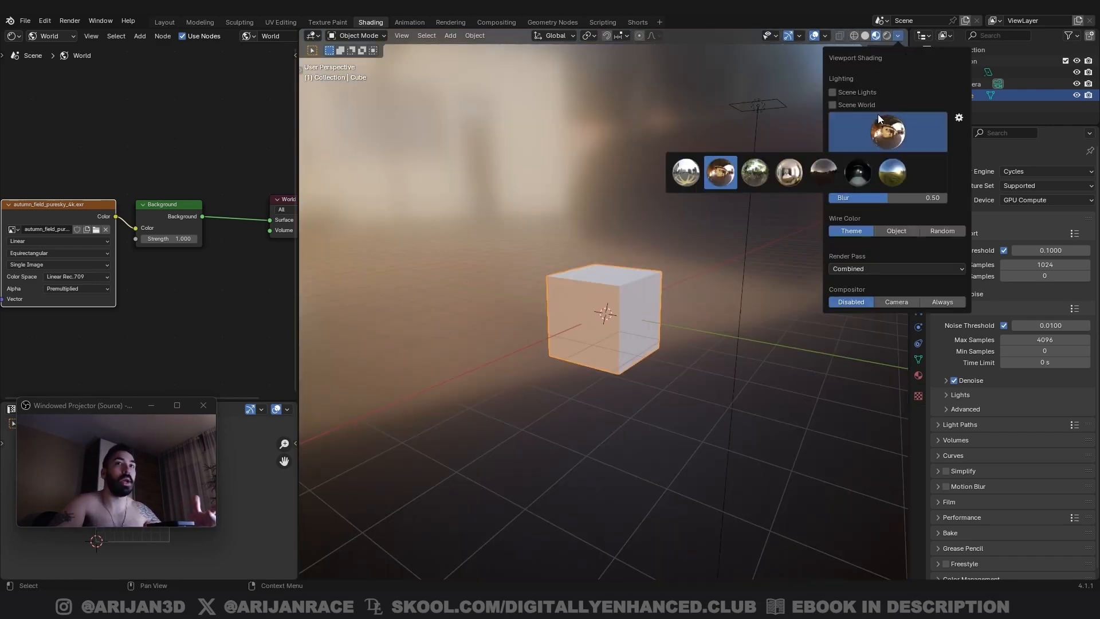
{"action": "left_click", "coordinate": [752, 173]}
{"action": "middle_click_drag", "start_coordinate": [632, 322], "coordinate": [487, 311]}
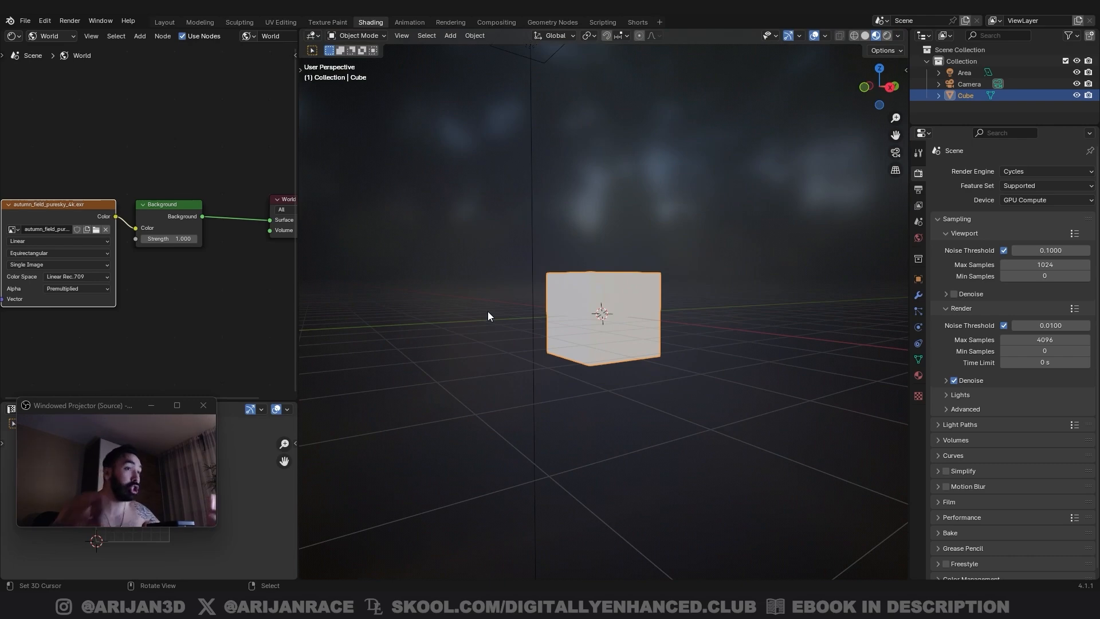
{"action": "left_click", "coordinate": [887, 36]}
{"action": "middle_click_drag", "start_coordinate": [679, 183], "coordinate": [652, 325]}
Step: Switch to the browser and examine the building and pool in the villa reference image
{"action": "key", "text": "alt+Tab"}
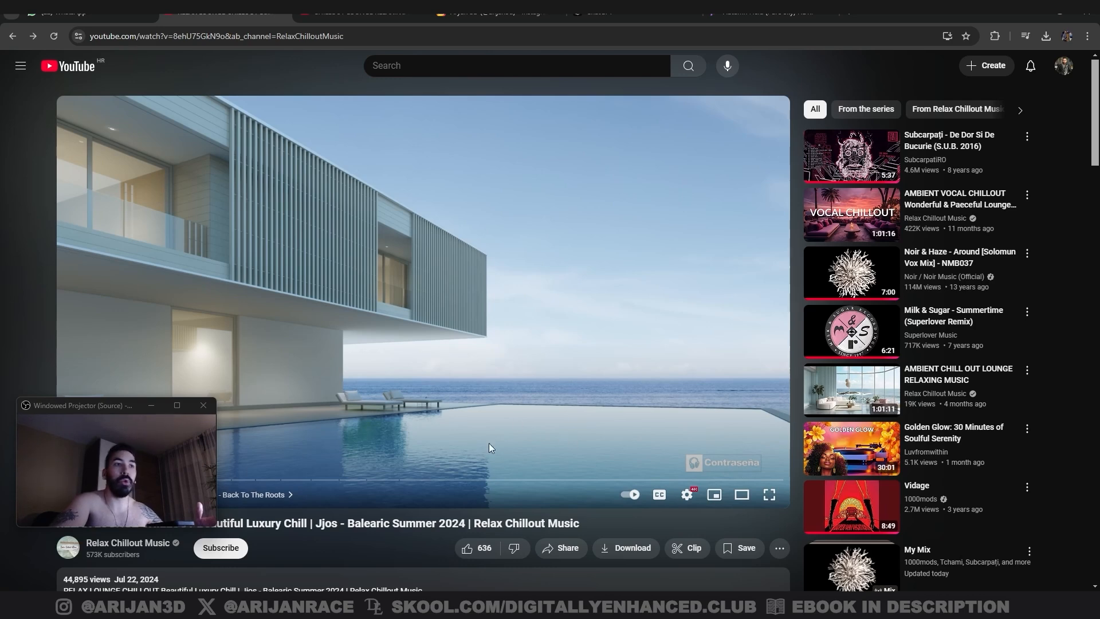
{"action": "scroll", "coordinate": [395, 294], "scroll_direction": "down", "scroll_amount": 2}
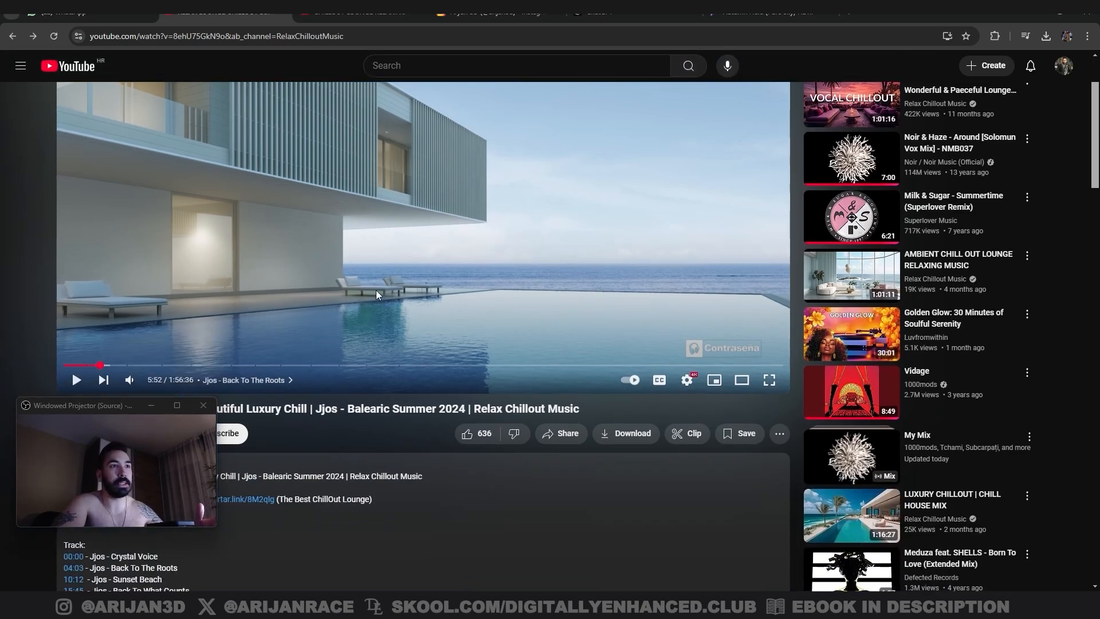
{"action": "scroll", "coordinate": [376, 290], "scroll_direction": "up", "scroll_amount": 2}
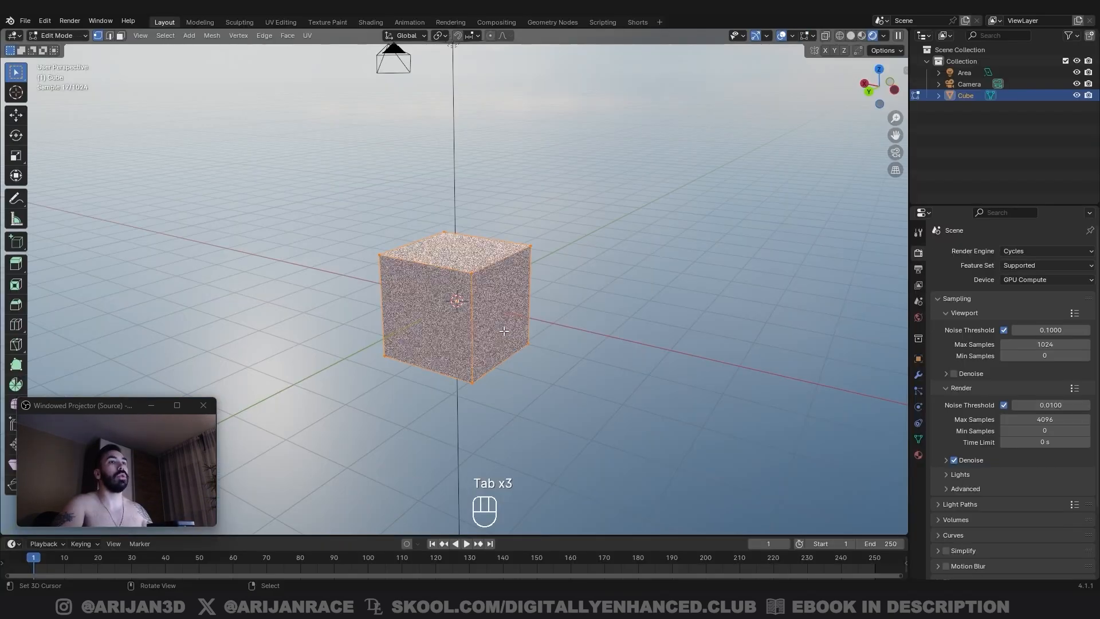
Step: Try to extrude one side face of the cube by 4 m in Blender
{"action": "key", "text": "g"}
{"action": "left_click", "coordinate": [502, 295]}
{"action": "mouse_move", "coordinate": [502, 294]}
{"action": "middle_mouse_down"}
{"action": "mouse_move", "coordinate": [458, 252]}
{"action": "mouse_move", "coordinate": [508, 299]}
{"action": "middle_mouse_up"}
{"action": "key", "text": "3"}
{"action": "left_click", "coordinate": [458, 252]}
{"action": "key", "text": "e"}
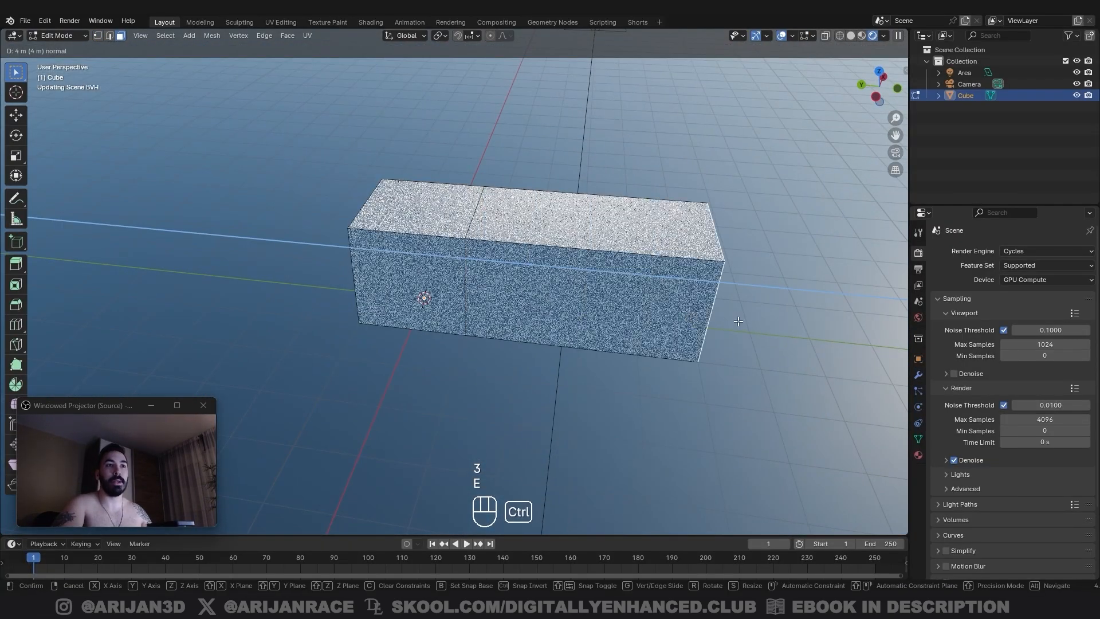
Step: Extrude the cube's side face in succession by 2 m, 2 m and about 4 m, and add a loop cut across the last segment
{"action": "key", "text": "e"}
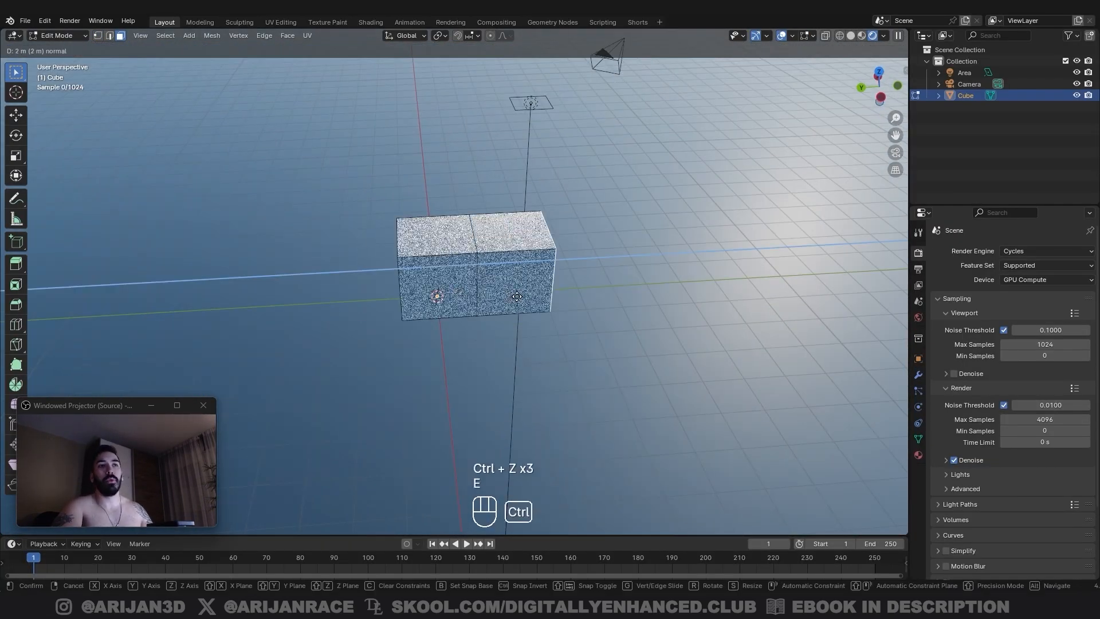
{"action": "left_click", "coordinate": [517, 296]}
{"action": "key", "text": "e"}
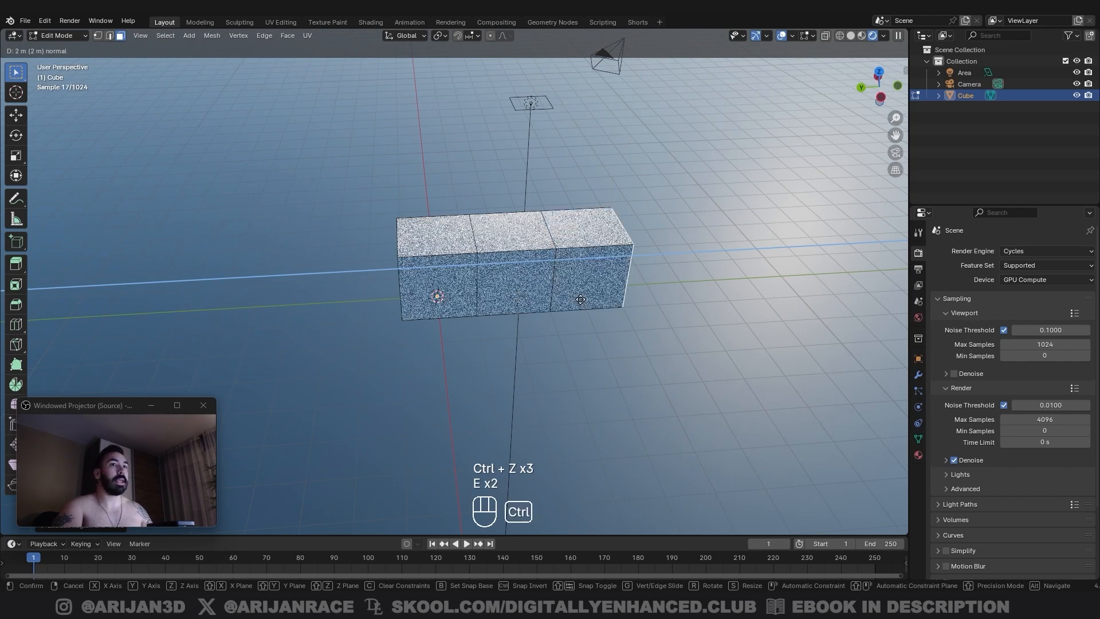
{"action": "left_click", "coordinate": [580, 298]}
{"action": "key", "text": "e"}
{"action": "left_click", "coordinate": [765, 269]}
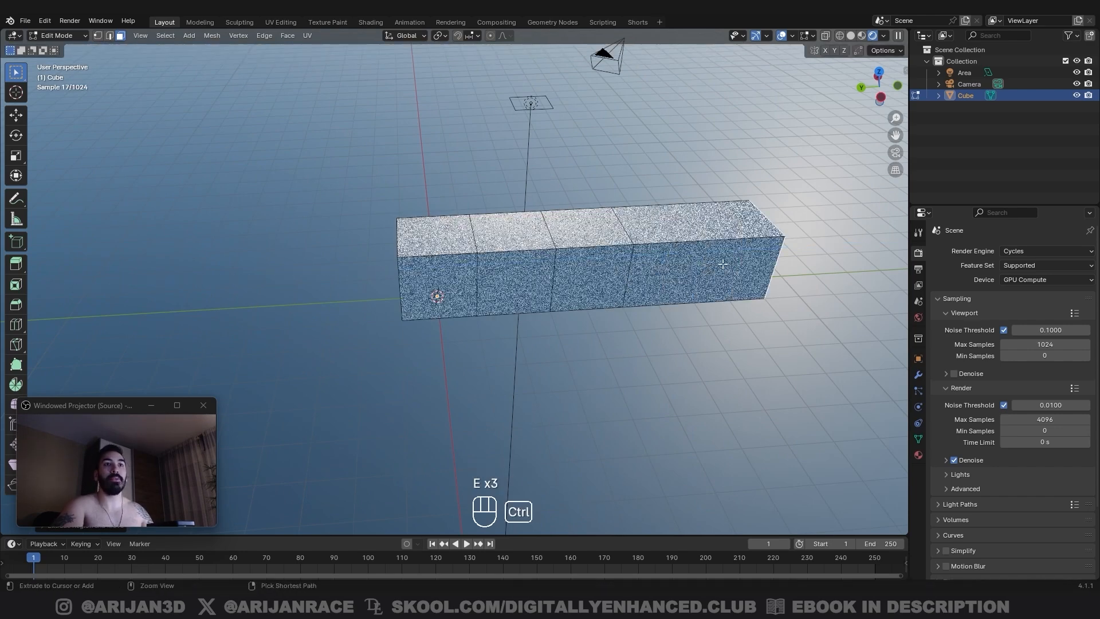
{"action": "key", "text": "ctrl+r"}
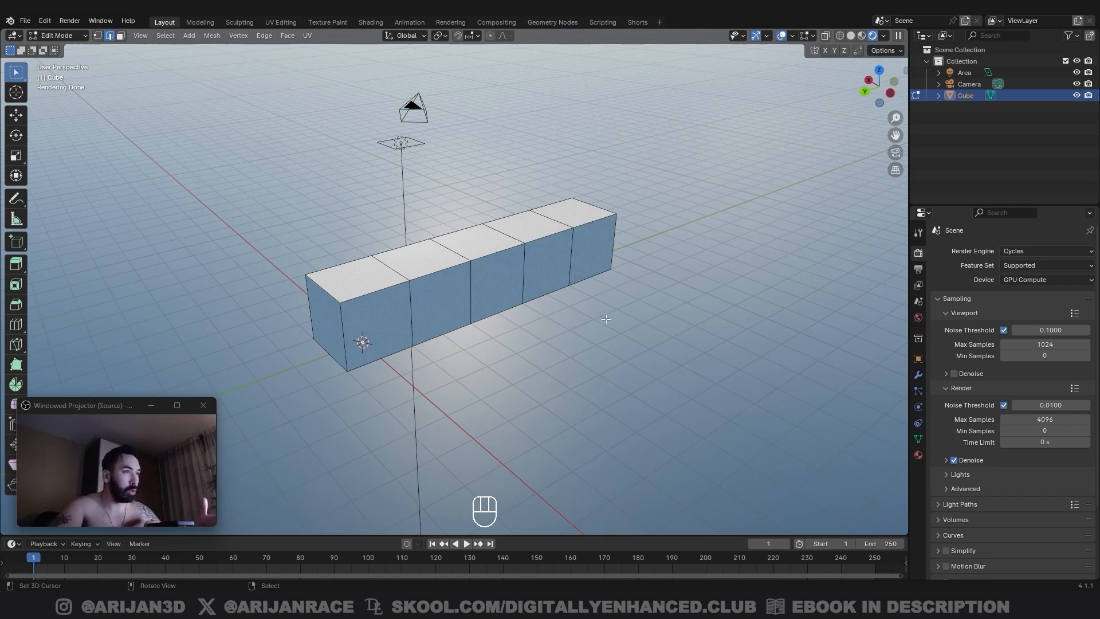
Step: Check the villa reference image and open the Shading workspace with the world's HDRI node setup in view
{"action": "key", "text": "alt+Tab"}
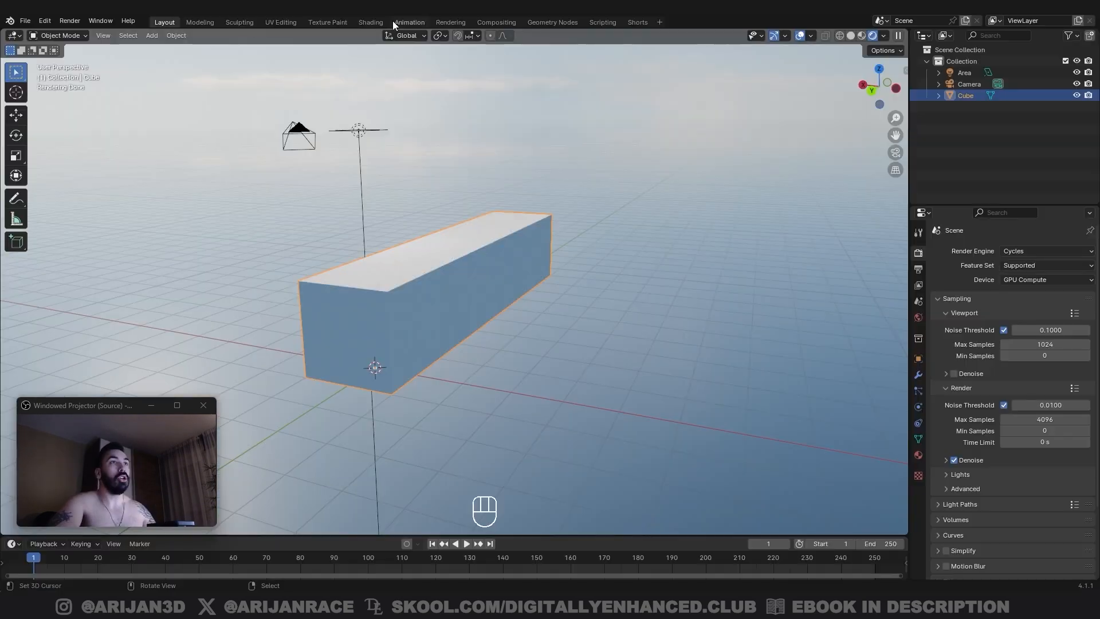
{"action": "left_click", "coordinate": [371, 22]}
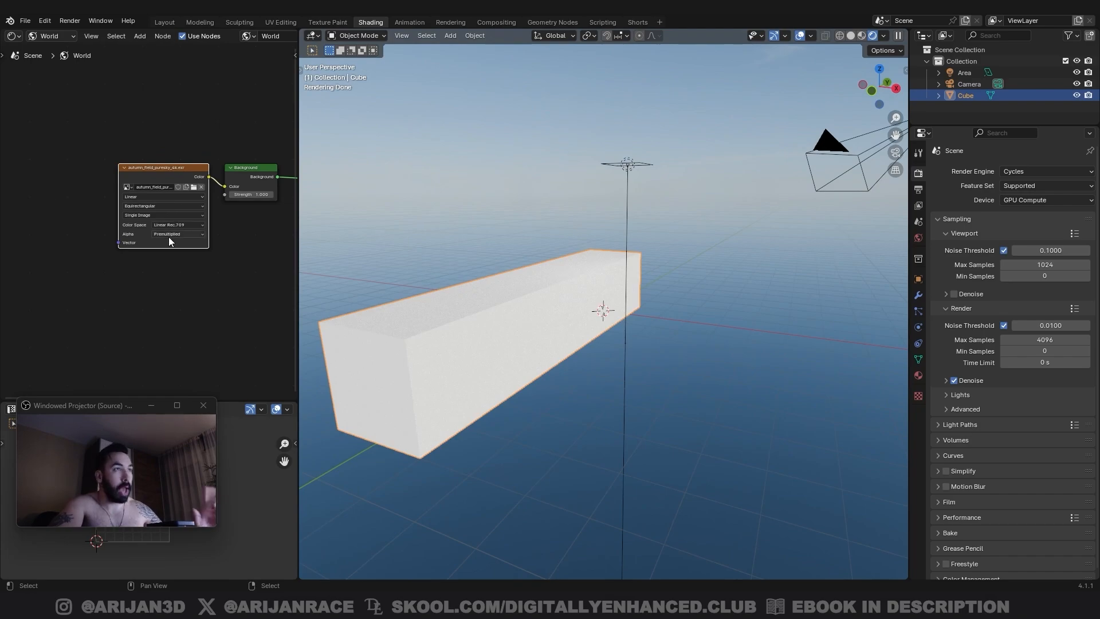
{"action": "middle_click_drag", "start_coordinate": [323, 315], "coordinate": [571, 360]}
{"action": "left_click", "coordinate": [146, 146]}
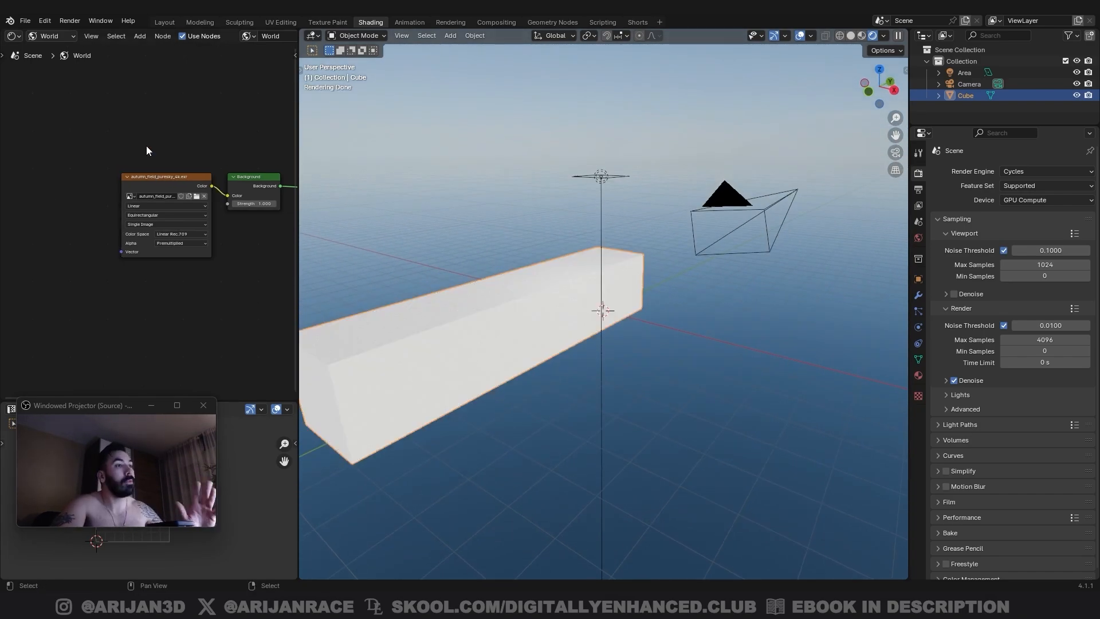
Step: Search the add-on preferences for "node" to check that Node Wrangler is enabled, and close the preferences
{"action": "left_click", "coordinate": [51, 21]}
{"action": "left_click", "coordinate": [61, 162]}
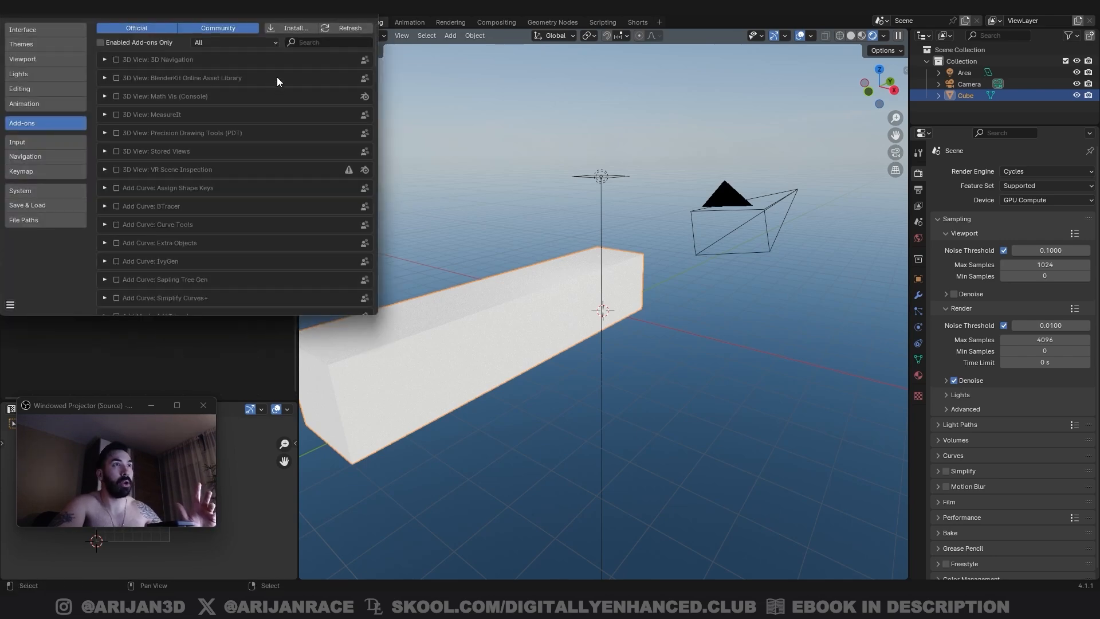
{"action": "left_click", "coordinate": [324, 42]}
{"action": "type", "text": "node"}
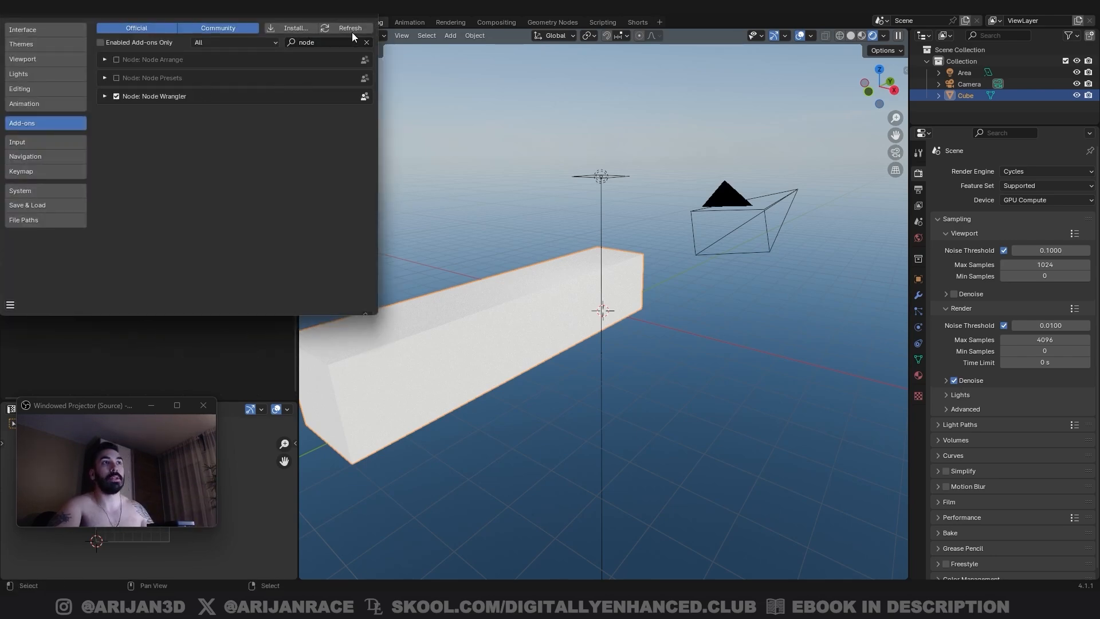
{"action": "left_click", "coordinate": [362, 10]}
Step: Add Texture Coordinate and Mapping nodes to the HDRI environment texture and set the mapping's Z rotation to about -89.1°
{"action": "right_click", "coordinate": [139, 195]}
{"action": "left_click", "coordinate": [178, 175]}
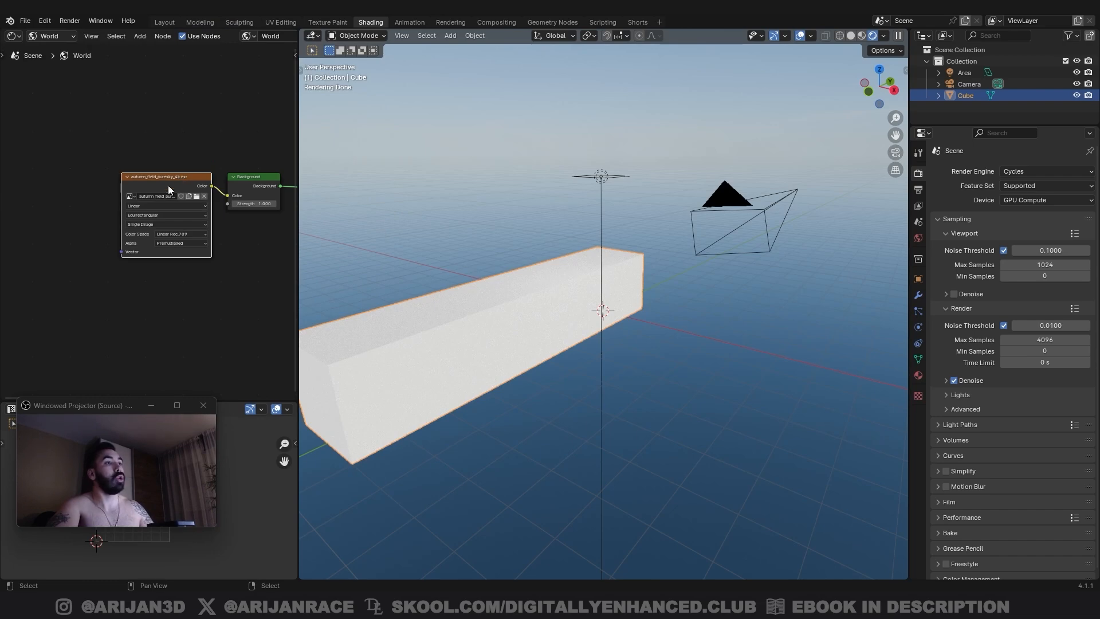
{"action": "key", "text": "ctrl+t"}
{"action": "middle_click_drag", "start_coordinate": [20, 188], "coordinate": [78, 164]}
{"action": "scroll", "coordinate": [124, 197], "scroll_direction": "up", "scroll_amount": 2}
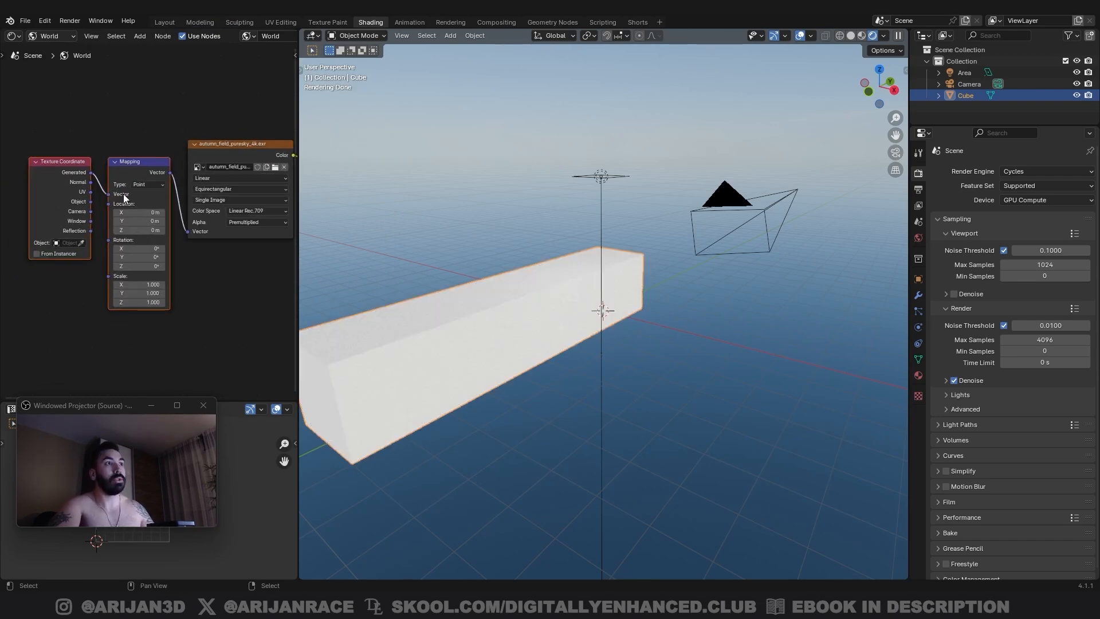
{"action": "left_click_drag", "start_coordinate": [133, 267], "coordinate": [167, 266]}
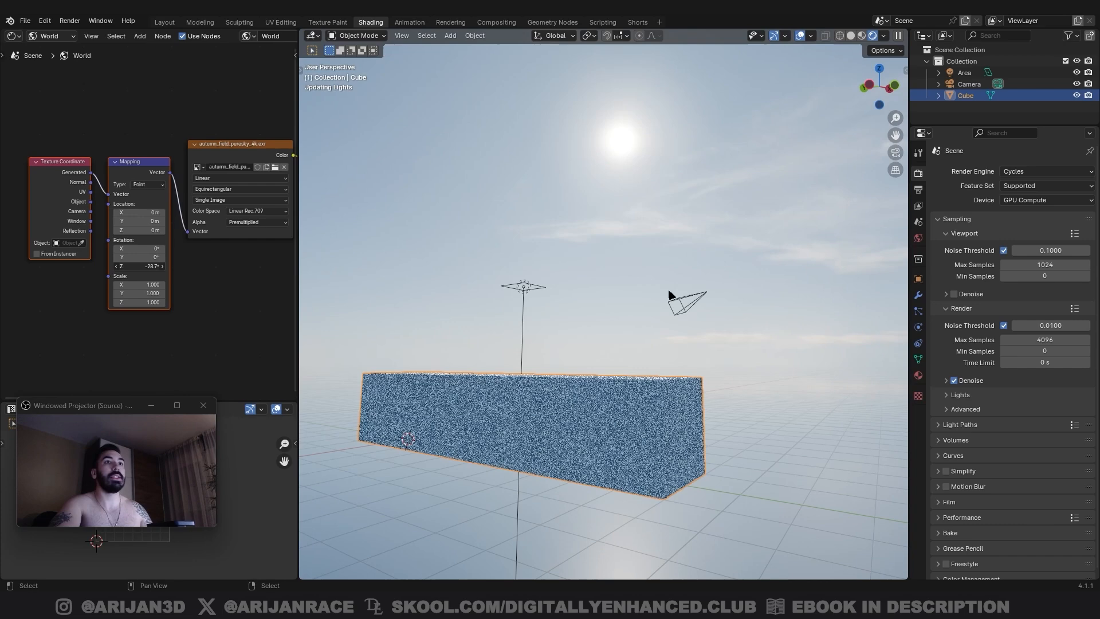
{"action": "left_click_drag", "start_coordinate": [139, 266], "coordinate": [136, 267]}
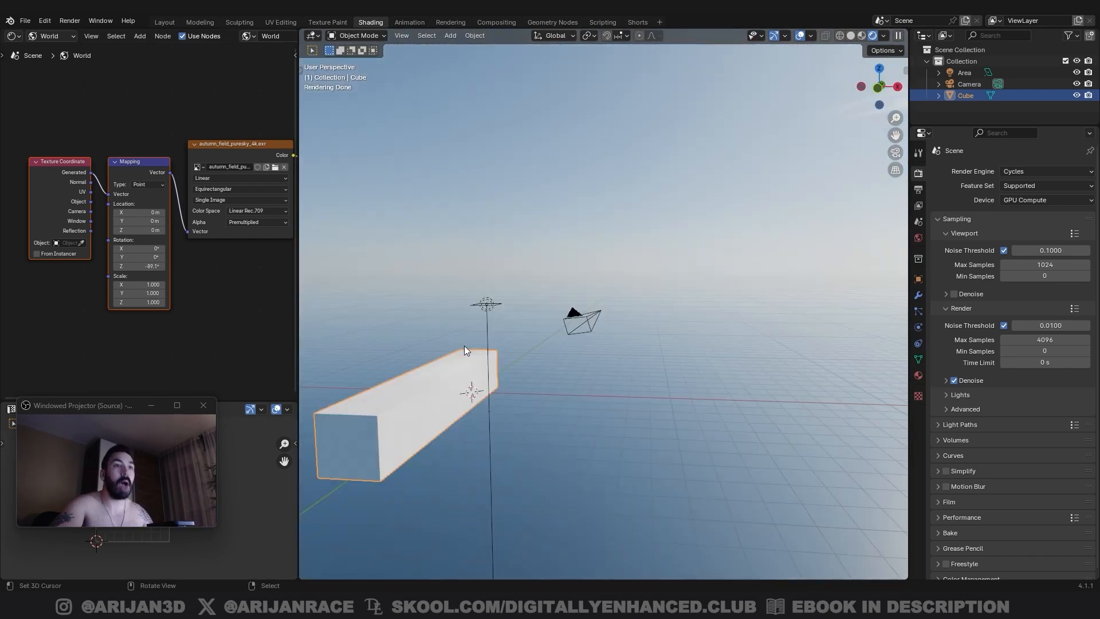
{"action": "middle_click_drag", "start_coordinate": [362, 327], "coordinate": [430, 293], "text": "shift"}
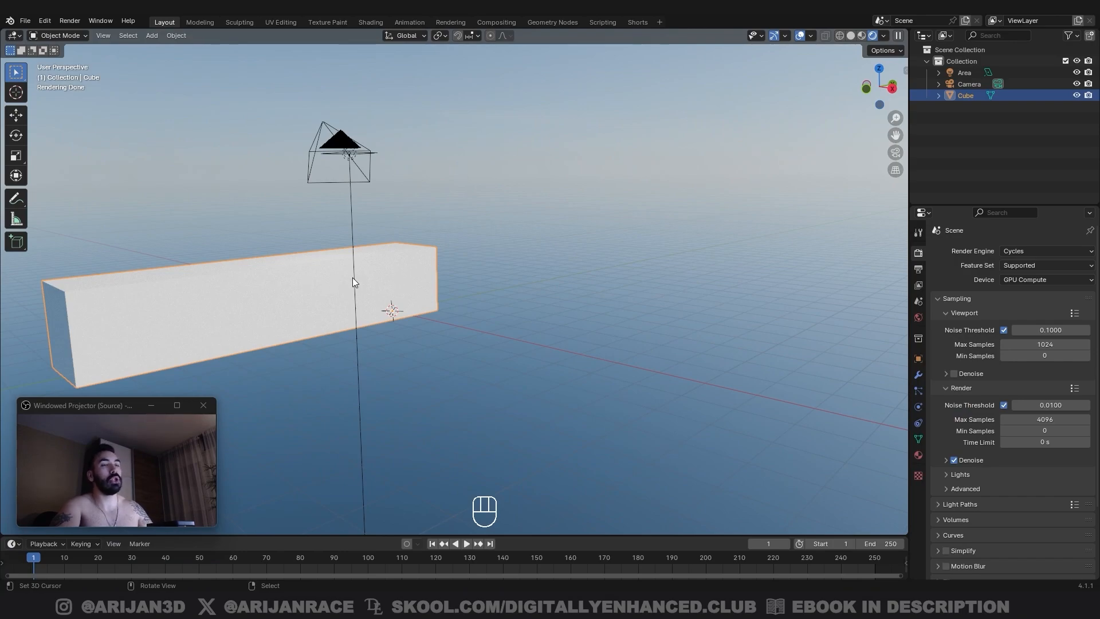
Step: Extrude the side face of the block's end segment twice to form a perpendicular two-segment wing
{"action": "key", "text": "Tab"}
{"action": "key", "text": "3"}
{"action": "right_click", "coordinate": [440, 337]}
{"action": "middle_click_drag", "start_coordinate": [344, 280], "coordinate": [445, 331]}
{"action": "key", "text": "e"}
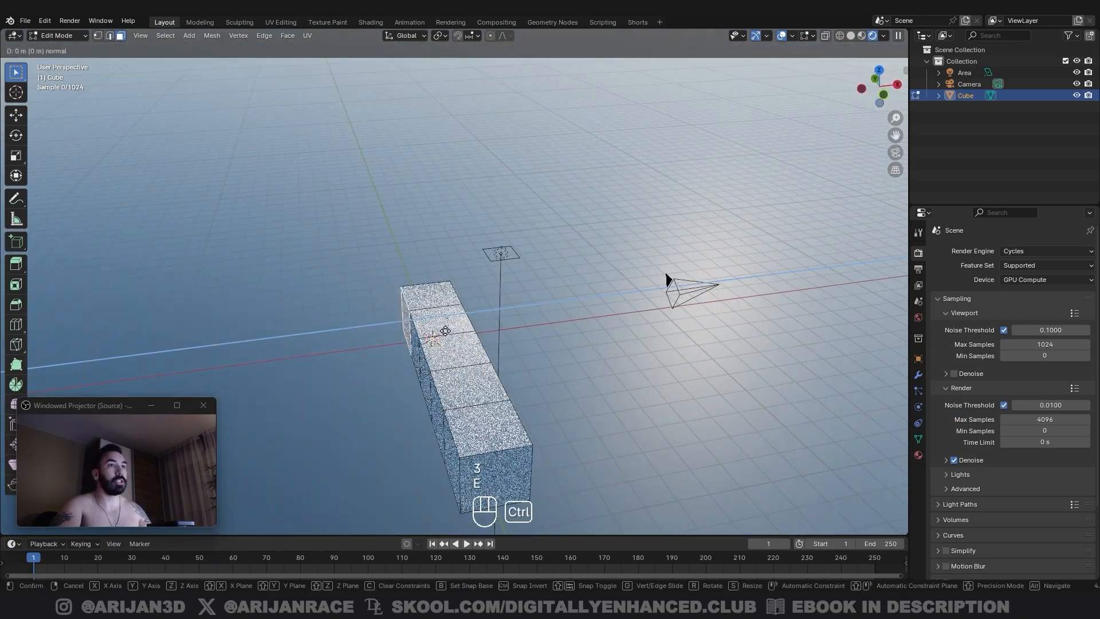
{"action": "left_click", "coordinate": [411, 334]}
{"action": "key", "text": "e"}
{"action": "left_click", "coordinate": [357, 334]}
{"action": "middle_click_drag", "start_coordinate": [354, 293], "coordinate": [326, 289]}
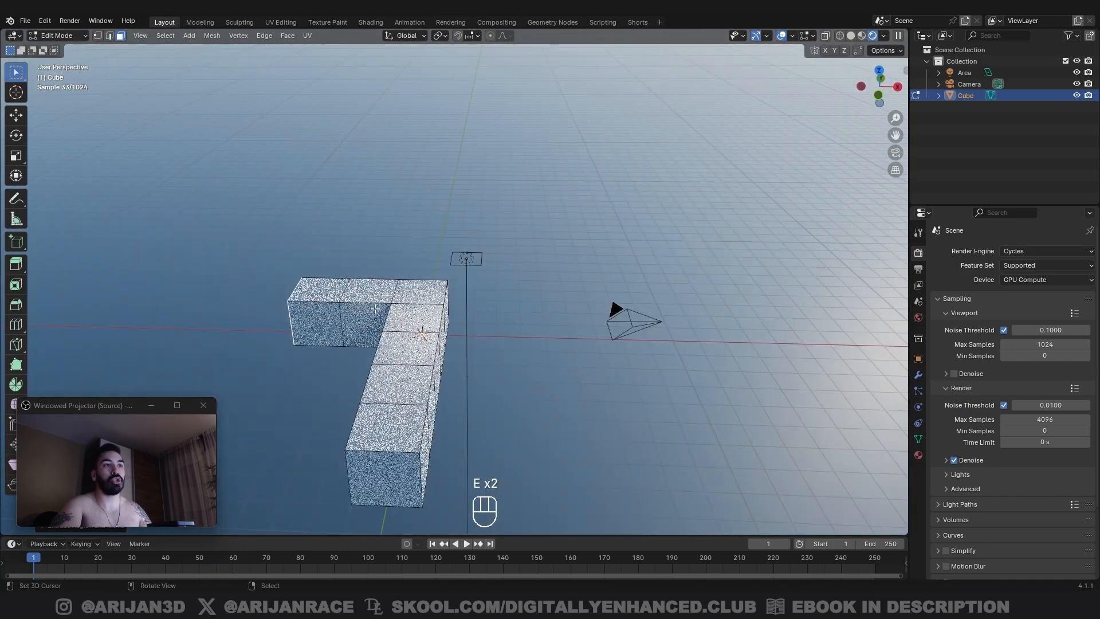
Step: Select all top faces of the L-shaped block by similar normal and extrude them slightly upward into a thin slab
{"action": "key", "text": "3"}
{"action": "right_click", "coordinate": [326, 289]}
{"action": "key", "text": "shift+g"}
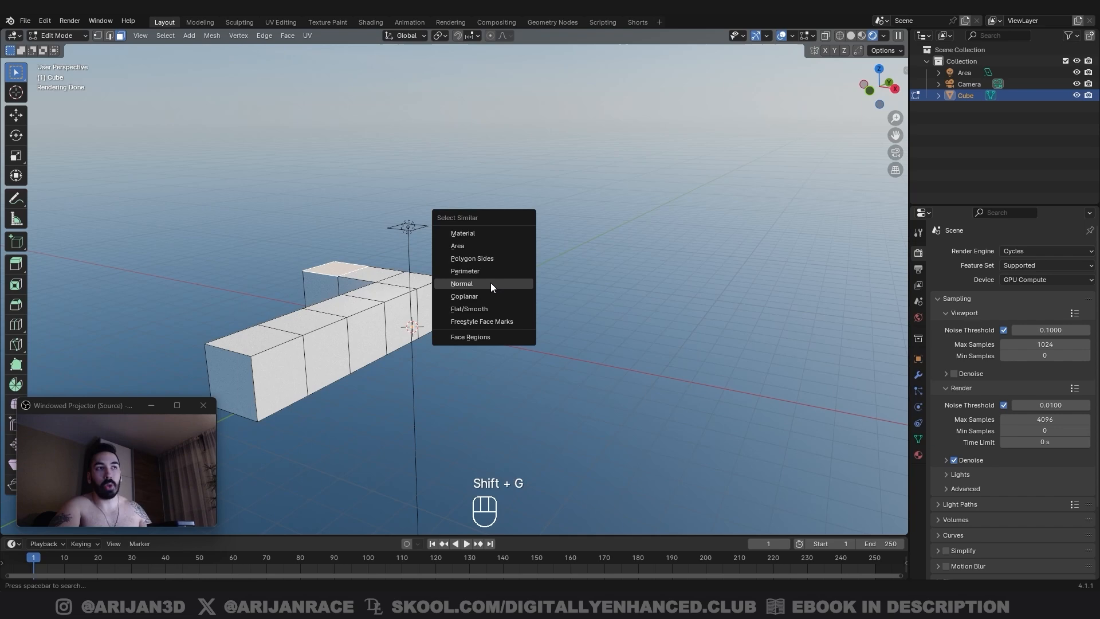
{"action": "left_click", "coordinate": [492, 282]}
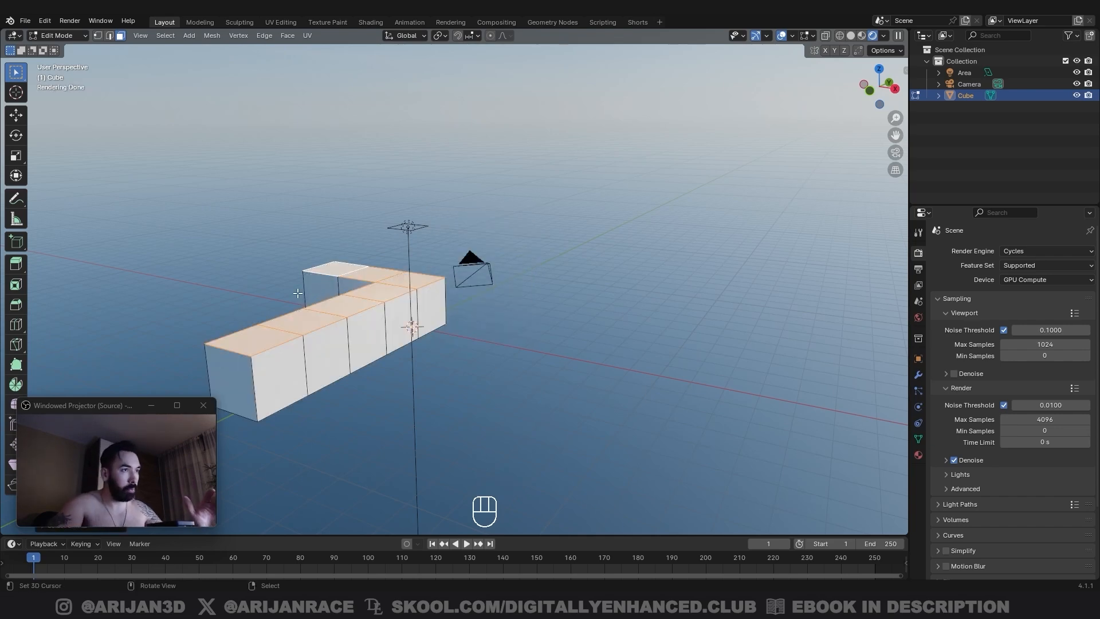
{"action": "key", "text": "alt+Tab"}
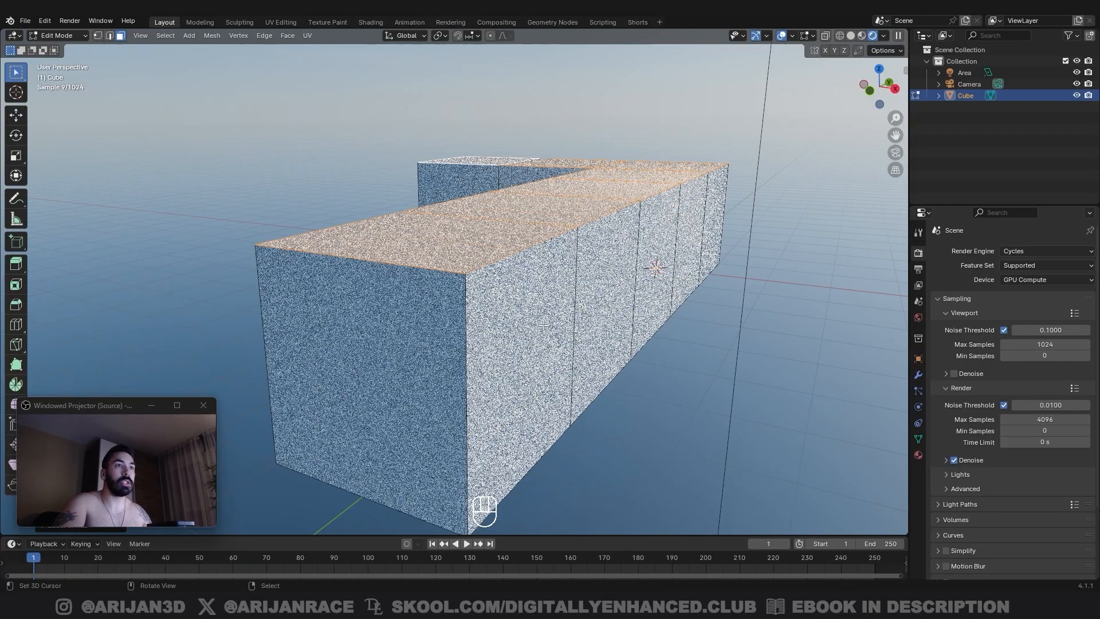
{"action": "key", "text": "e"}
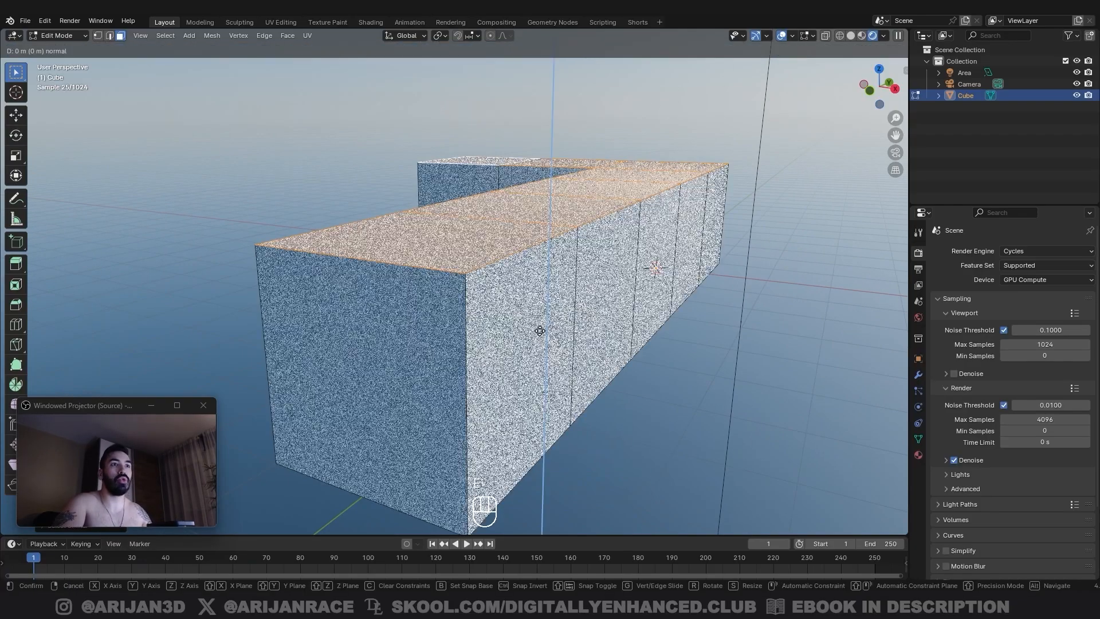
{"action": "left_click", "coordinate": [542, 289], "text": "ctrl+shift"}
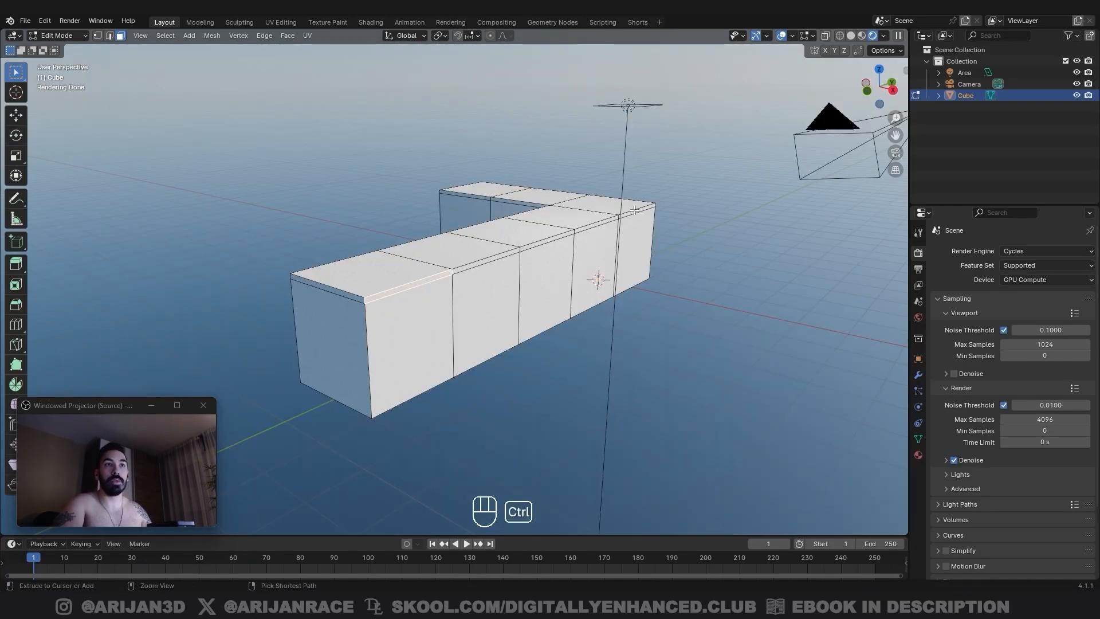
Step: Extrude the slab's edge faces outward along the long side and the adjoining end to form roof overhangs
{"action": "left_click", "coordinate": [635, 210], "text": "ctrl"}
{"action": "key", "text": "e"}
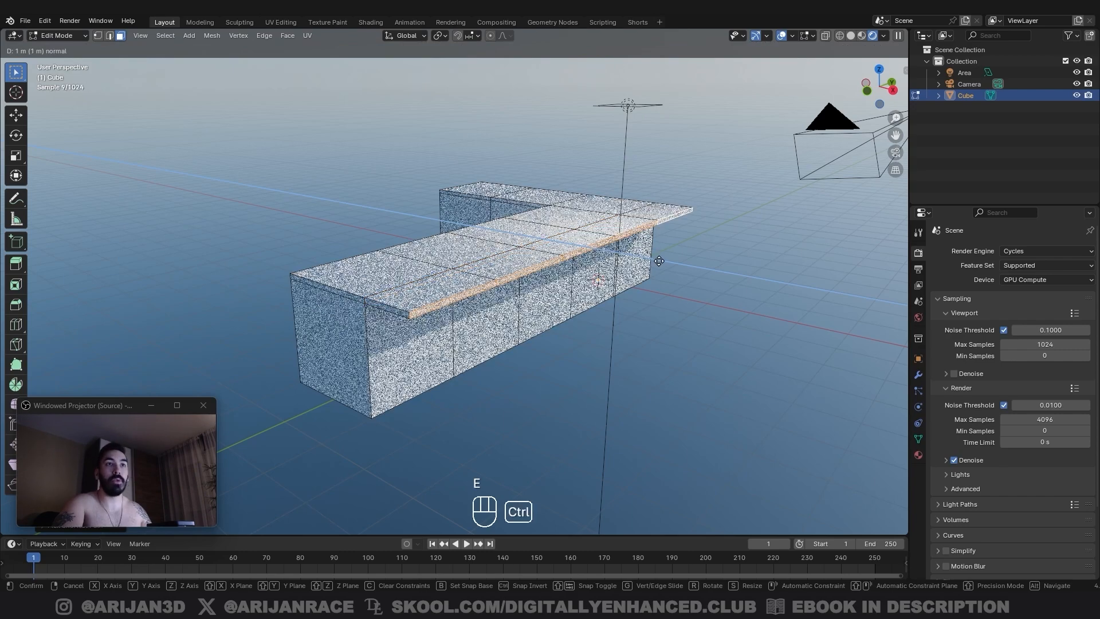
{"action": "left_click", "coordinate": [694, 280]}
{"action": "key", "text": "3"}
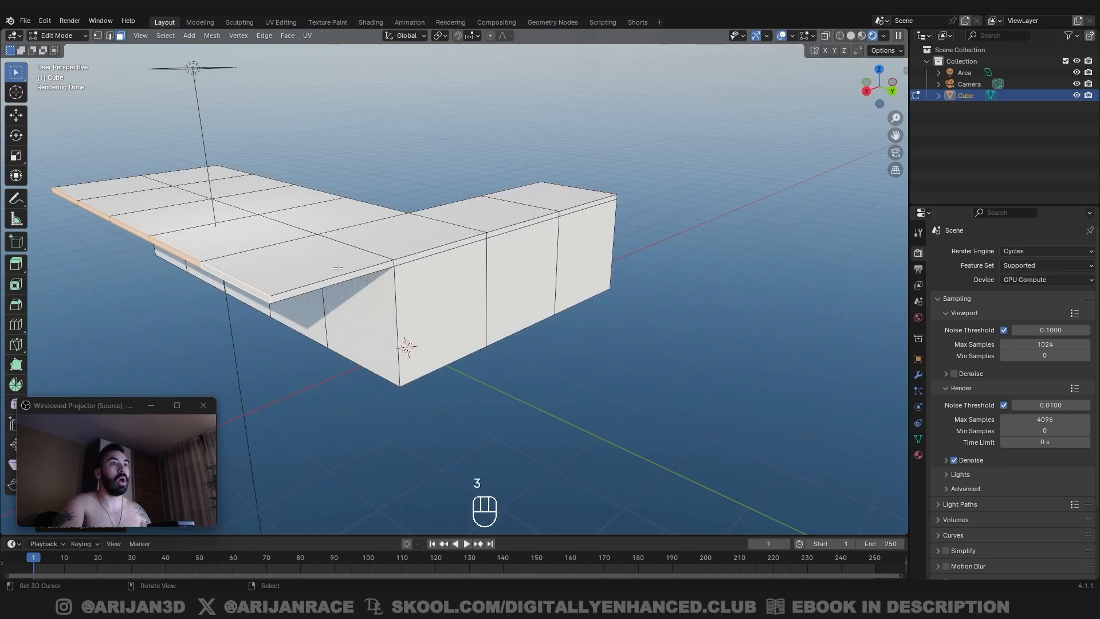
{"action": "right_click", "coordinate": [350, 276]}
{"action": "right_click", "coordinate": [571, 210], "text": "ctrl"}
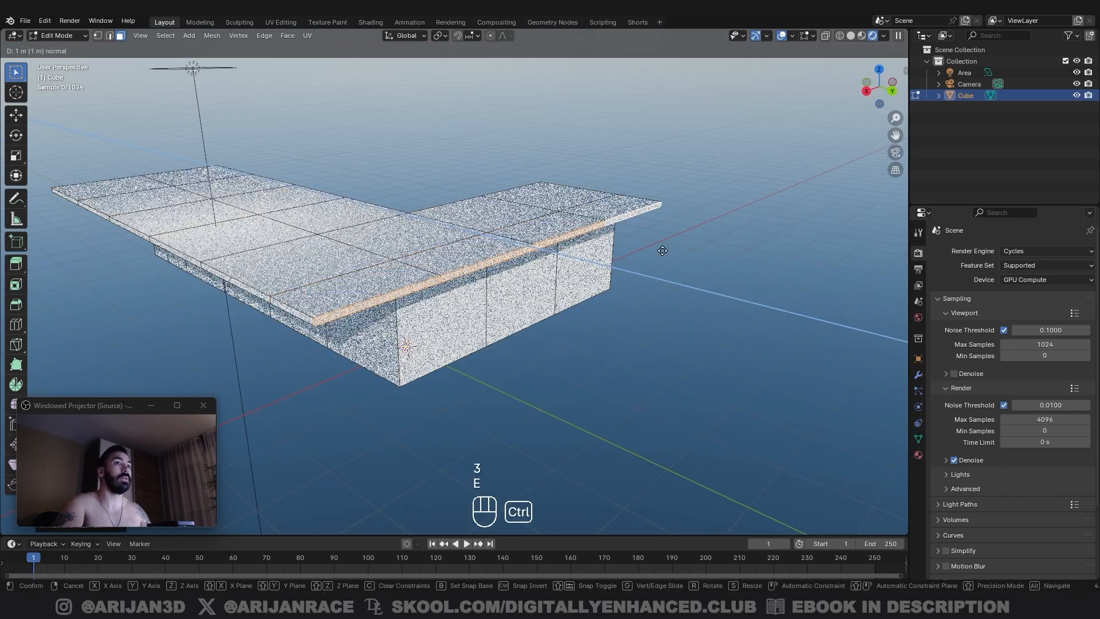
{"action": "key", "text": "ctrl+z"}
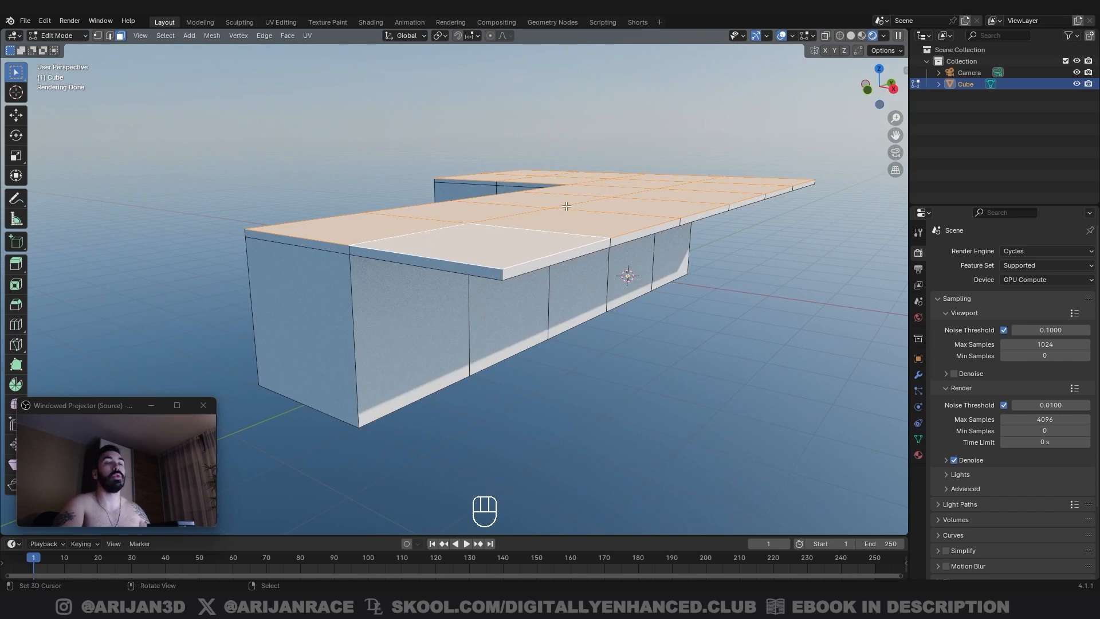
{"action": "key", "text": "g"}
{"action": "key", "text": "z"}
{"action": "key", "text": "Tab"}
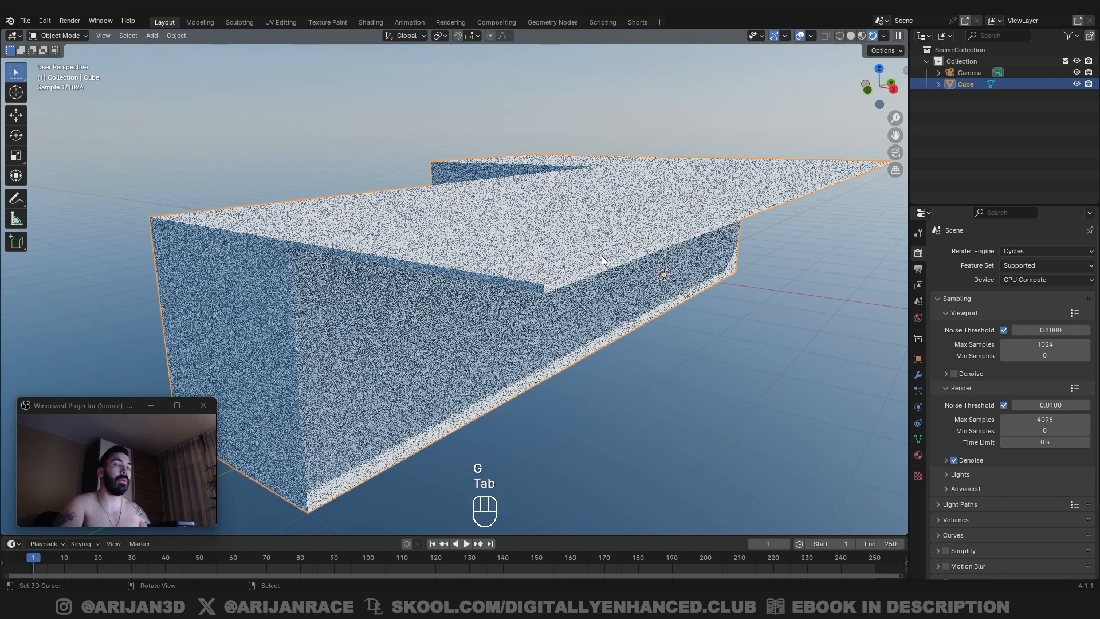
{"action": "key", "text": "Tab"}
{"action": "key", "text": "ctrl+z"}
{"action": "key", "text": "ctrl+z"}
{"action": "key", "text": "ctrl+z"}
{"action": "key", "text": "Tab"}
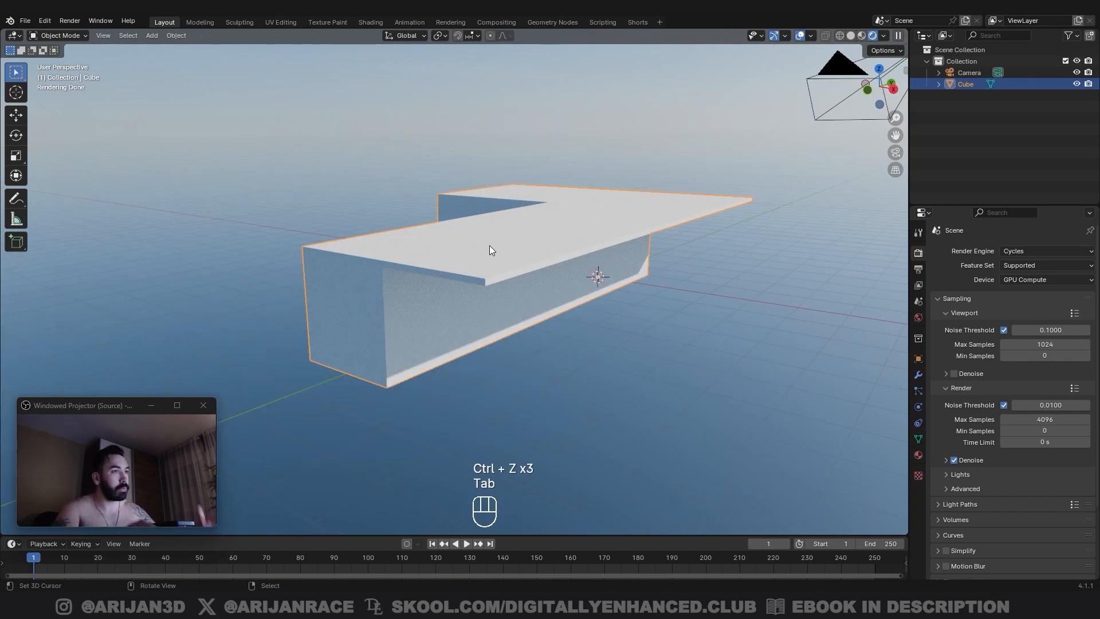
{"action": "key", "text": "Tab"}
{"action": "key", "text": "ctrl+z"}
Step: Duplicate the slab's top faces, raise the copy along Z and extrude it into a second thin roof slab
{"action": "key", "text": "shift+d"}
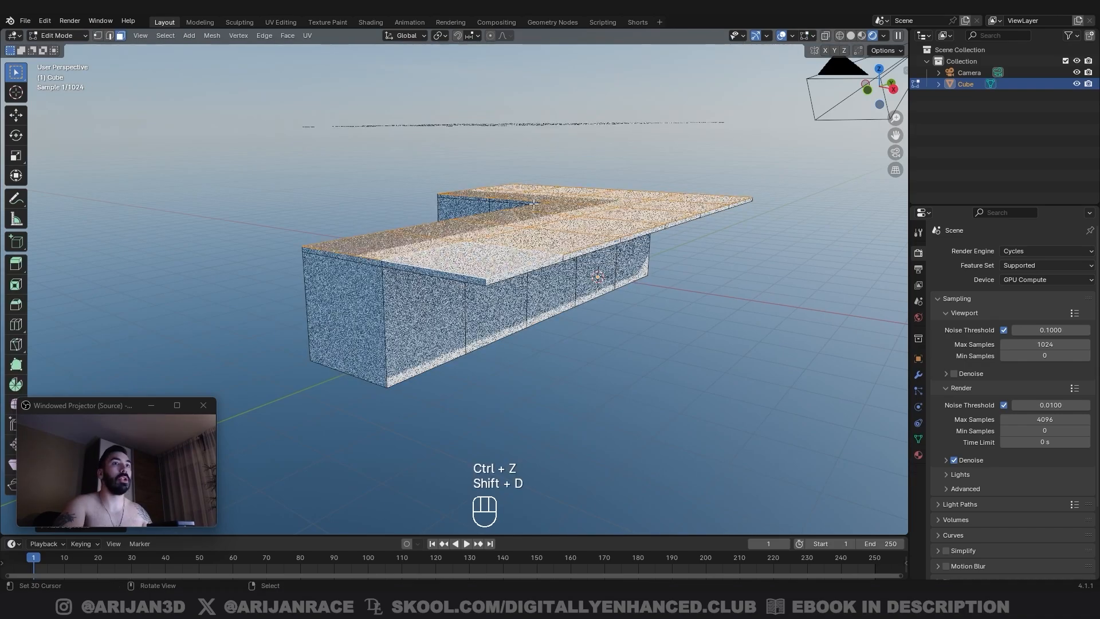
{"action": "key", "text": "g"}
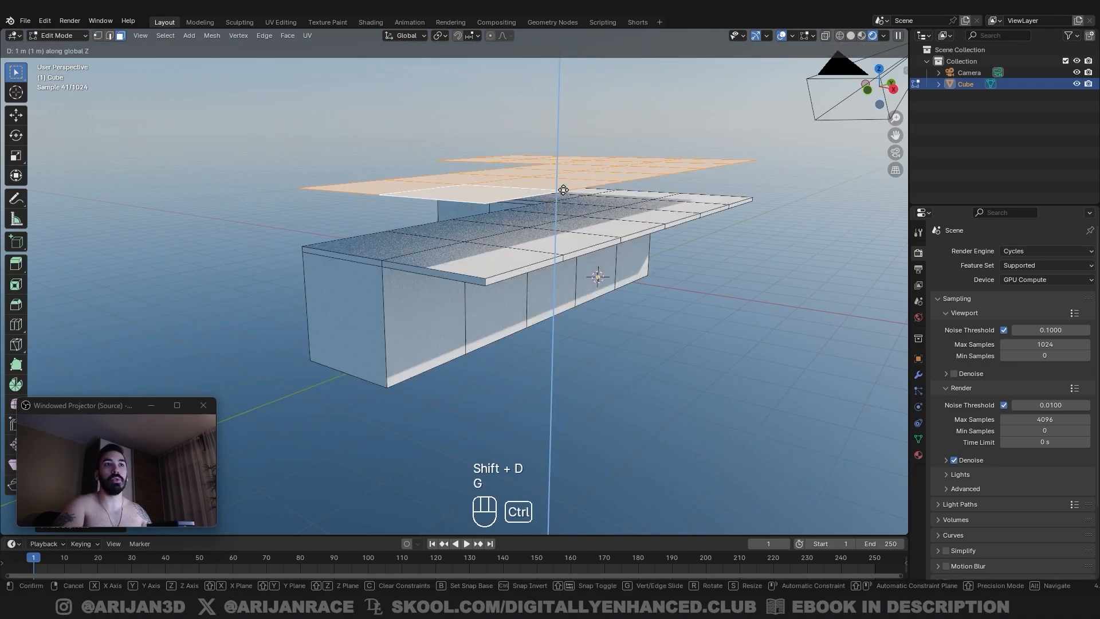
{"action": "left_click", "coordinate": [563, 171]}
{"action": "left_click", "coordinate": [555, 207]}
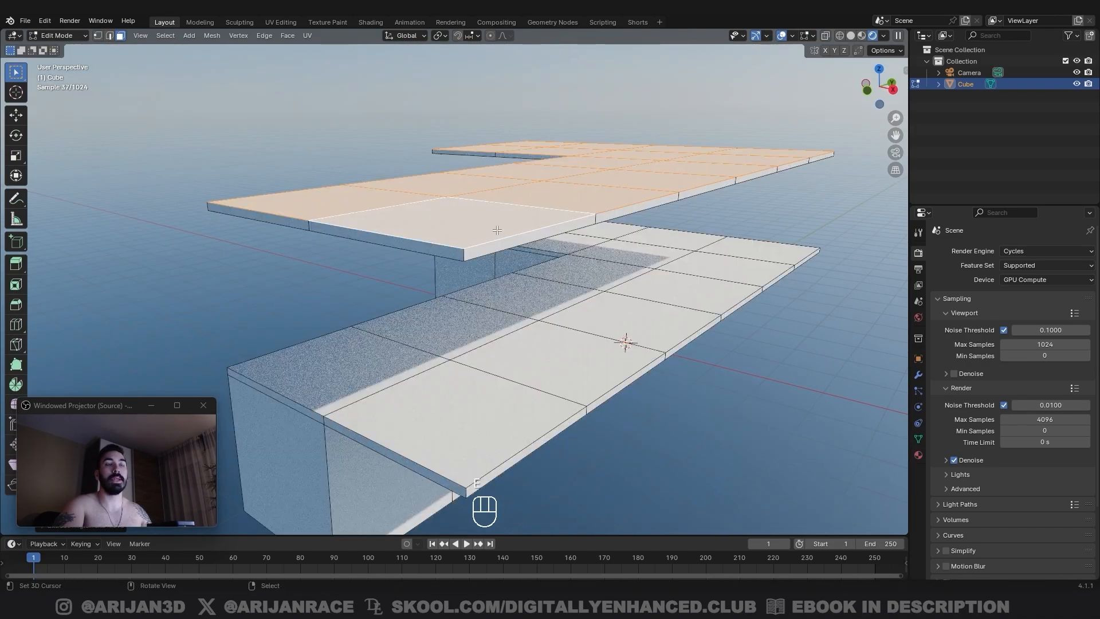
Step: Frame the overhanging slabs from a low viewpoint and align the camera to that view
{"action": "scroll", "coordinate": [497, 233], "scroll_direction": "down", "scroll_amount": 2}
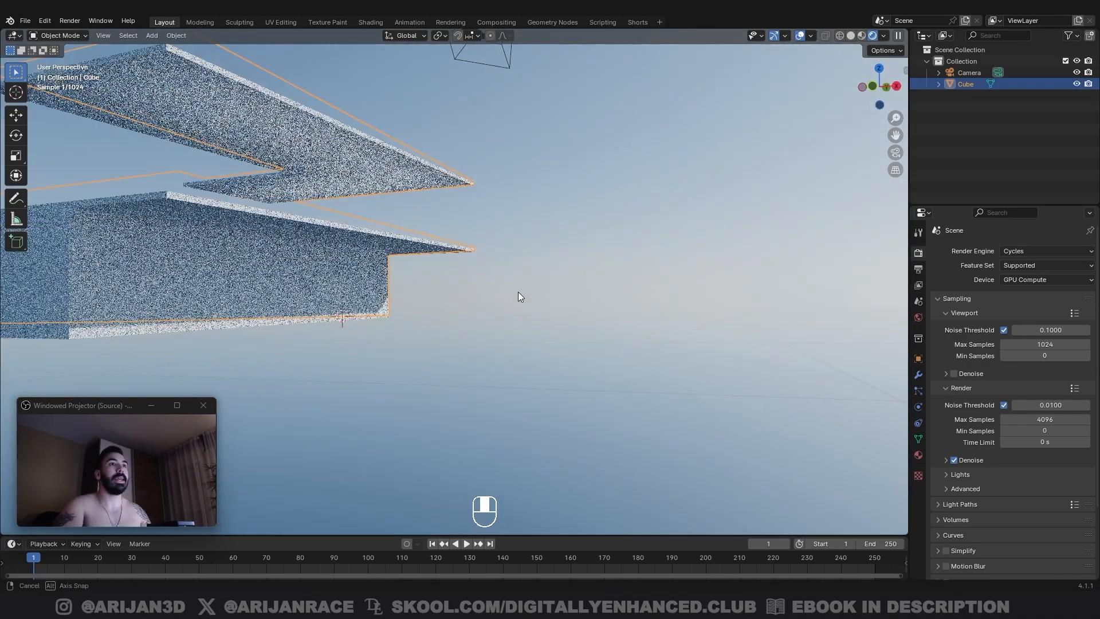
{"action": "middle_click_drag", "start_coordinate": [518, 295], "coordinate": [496, 342], "text": "shift"}
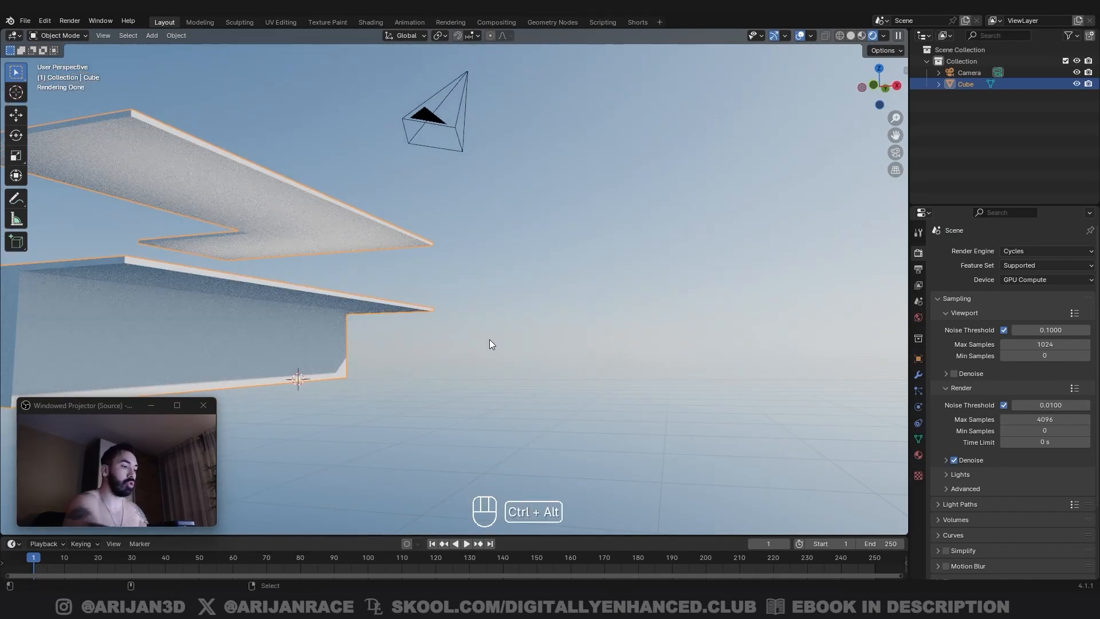
{"action": "key", "text": "ctrl+alt+KP_0"}
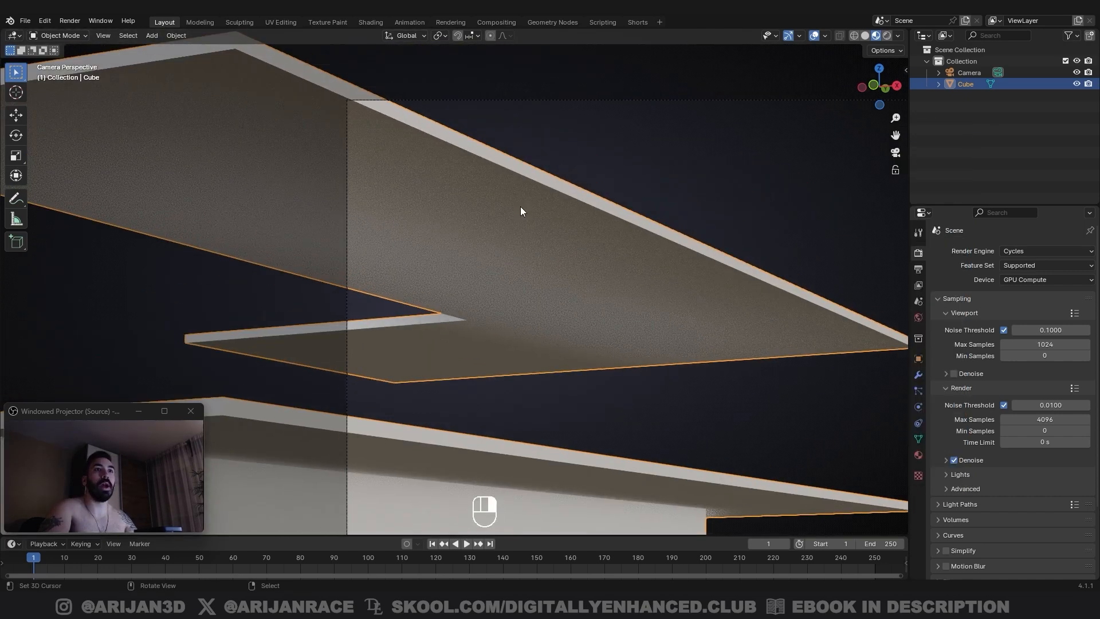
Step: Snap the 3D cursor to the vertex on the lower front edge of the upper slab near its corner
{"action": "key", "text": "Tab"}
{"action": "key", "text": "1"}
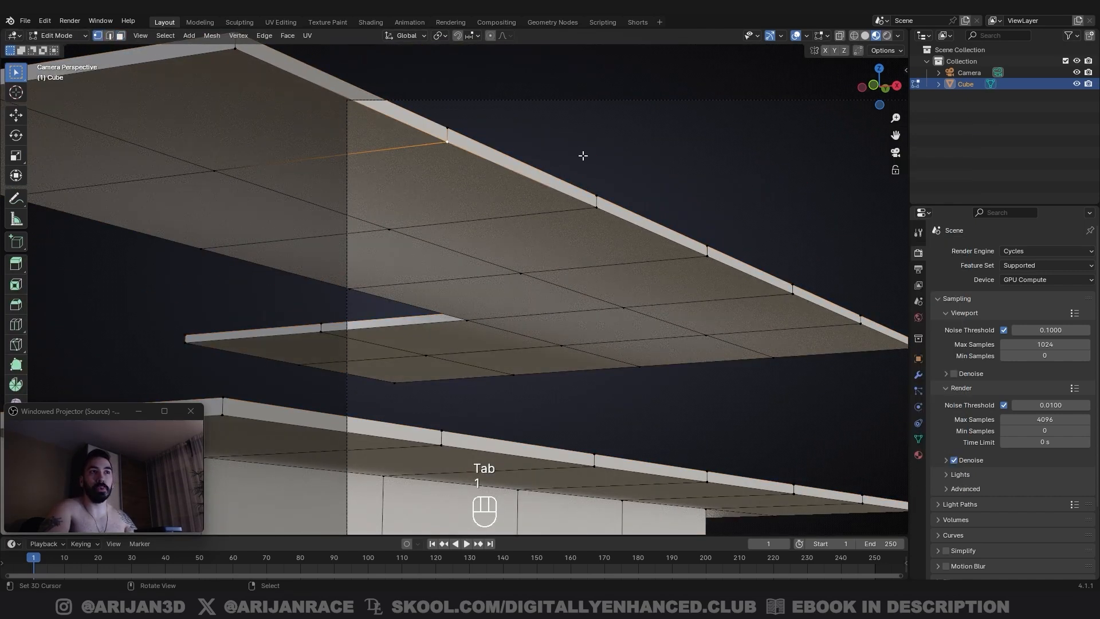
{"action": "key", "text": "shift+s"}
{"action": "left_click", "coordinate": [598, 233]}
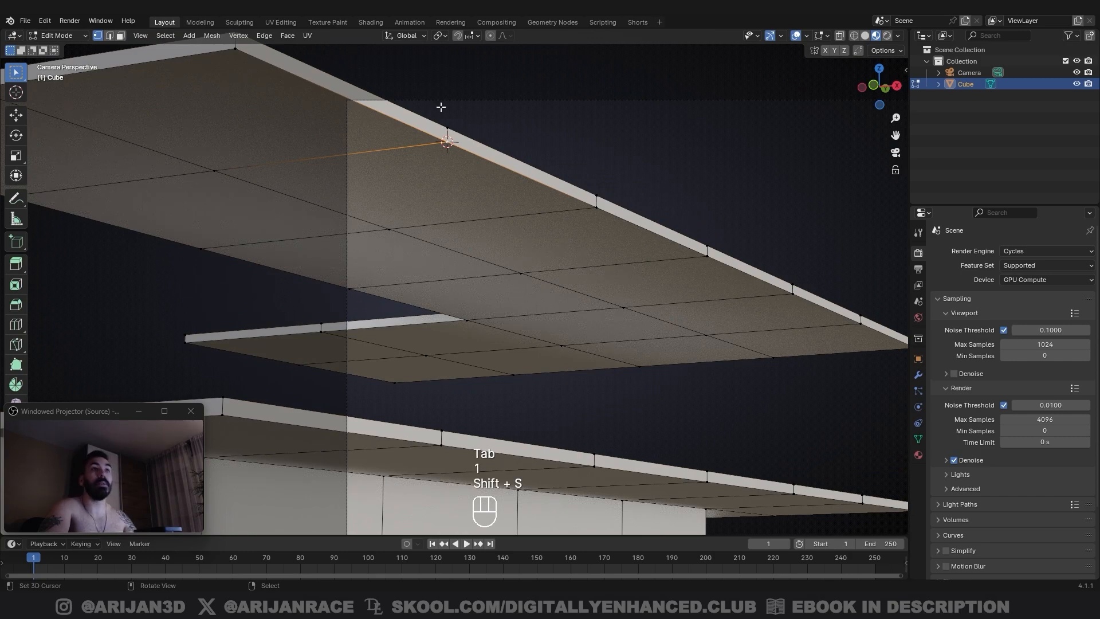
Step: Add a new cube at the 3D cursor as a separate object and scale its mesh down to column thickness
{"action": "scroll", "coordinate": [453, 181], "scroll_direction": "down", "scroll_amount": 2}
{"action": "key", "text": "Tab"}
{"action": "scroll", "coordinate": [484, 177], "scroll_direction": "up", "scroll_amount": 1}
{"action": "key", "text": "shift+a"}
{"action": "left_click", "coordinate": [573, 184]}
{"action": "key", "text": "s"}
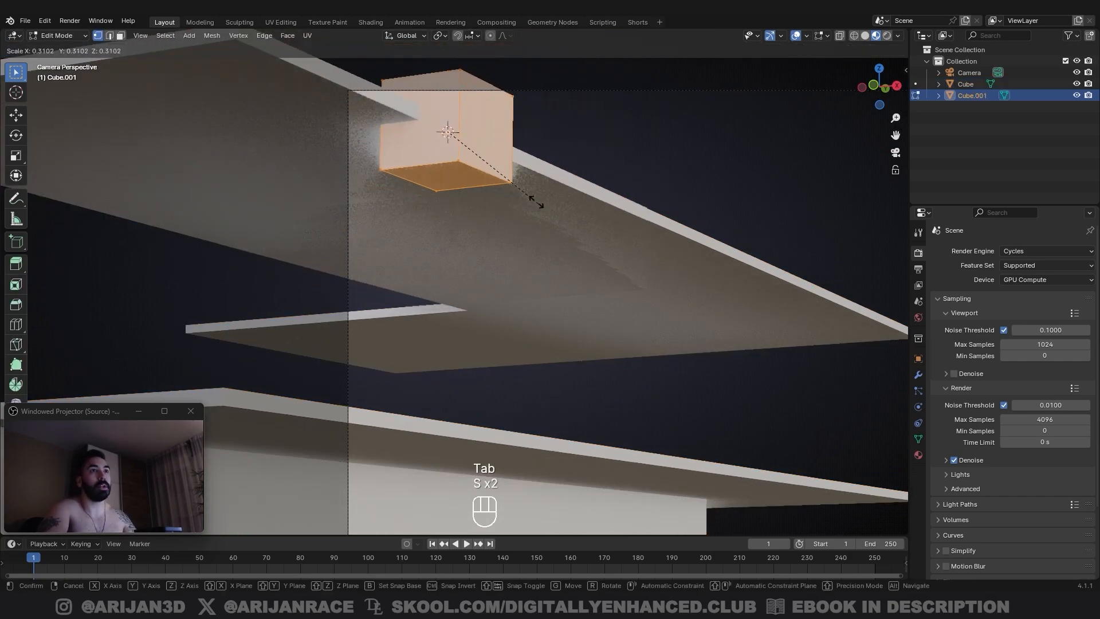
{"action": "left_click", "coordinate": [484, 166]}
Step: Move the small cube slightly inward so it sits under the upper slab behind its front edge
{"action": "scroll", "coordinate": [518, 221], "scroll_direction": "up", "scroll_amount": 4}
{"action": "key", "text": "g"}
{"action": "key", "text": "Tab"}
{"action": "key", "text": "g"}
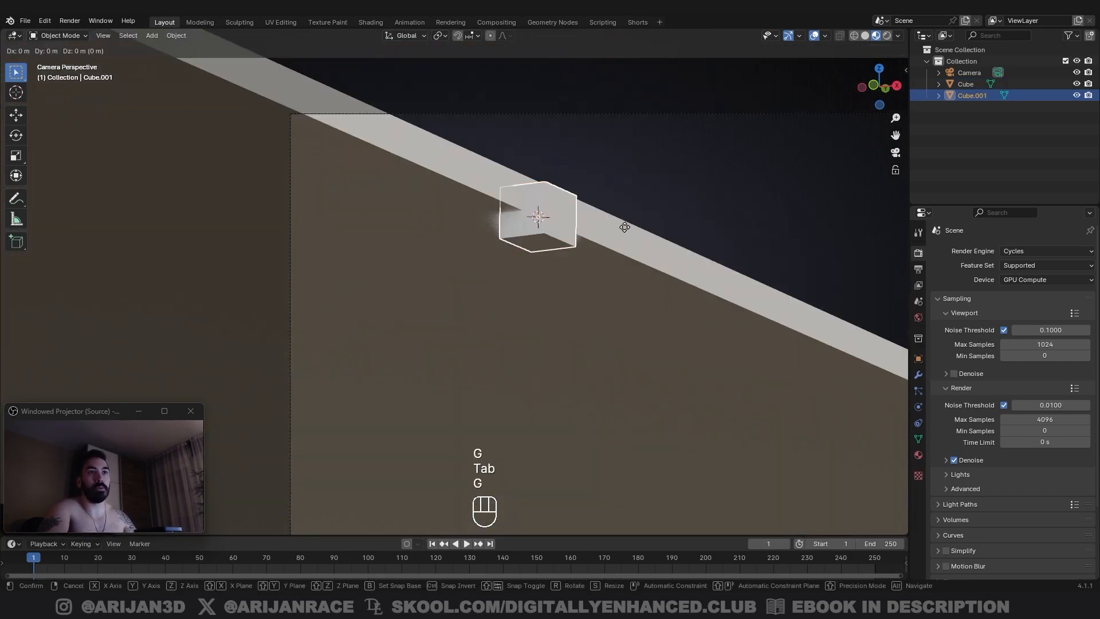
{"action": "left_click", "coordinate": [579, 225]}
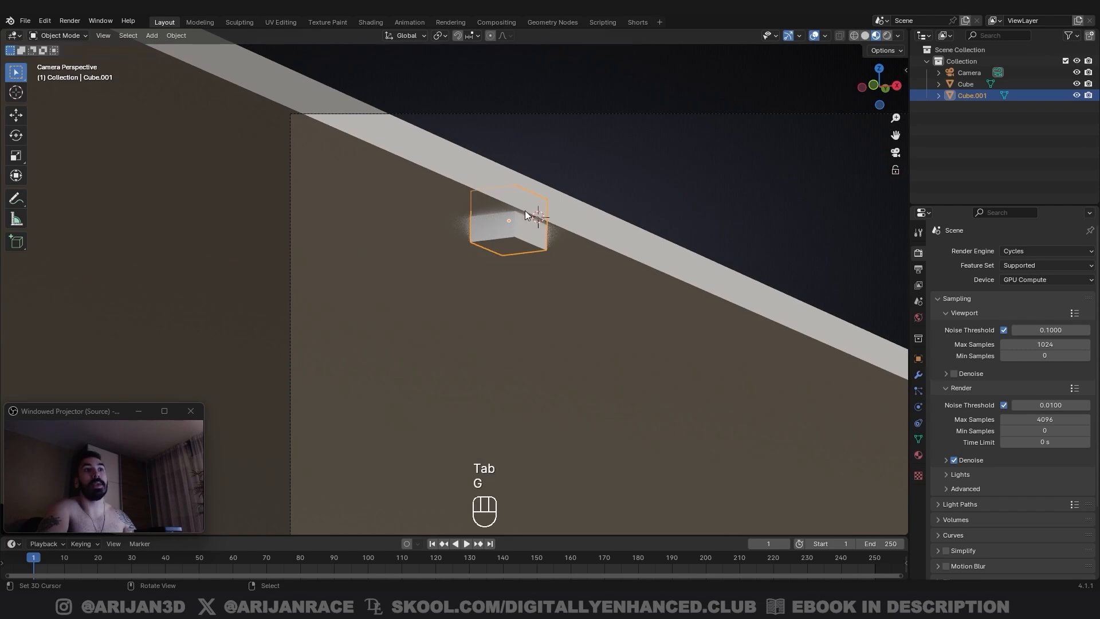
Step: Move the small cube's bottom face down along Z about 2 m to the lower slab, forming a full-height column
{"action": "scroll", "coordinate": [537, 198], "scroll_direction": "up", "scroll_amount": 1}
{"action": "scroll", "coordinate": [547, 199], "scroll_direction": "down", "scroll_amount": 3}
{"action": "key", "text": "Tab"}
{"action": "key", "text": "3"}
{"action": "middle_click_drag", "start_coordinate": [476, 297], "coordinate": [493, 148], "text": "shift"}
{"action": "scroll", "coordinate": [484, 179], "scroll_direction": "down", "scroll_amount": 3}
{"action": "key", "text": "g"}
{"action": "key", "text": "z"}
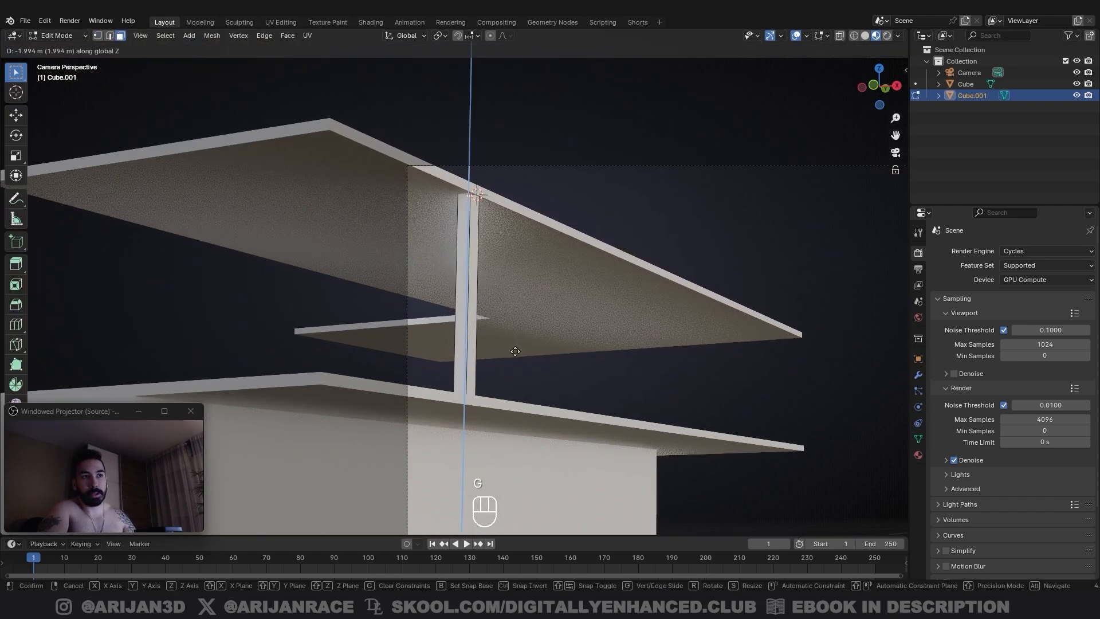
{"action": "left_click", "coordinate": [518, 353]}
Step: Scale the whole column mesh down horizontally, keeping its height locked, to make it a slimmer slat
{"action": "scroll", "coordinate": [572, 344], "scroll_direction": "up", "scroll_amount": 2}
{"action": "key", "text": "a"}
{"action": "key", "text": "a"}
{"action": "key", "text": "s"}
{"action": "key", "text": "shift+z"}
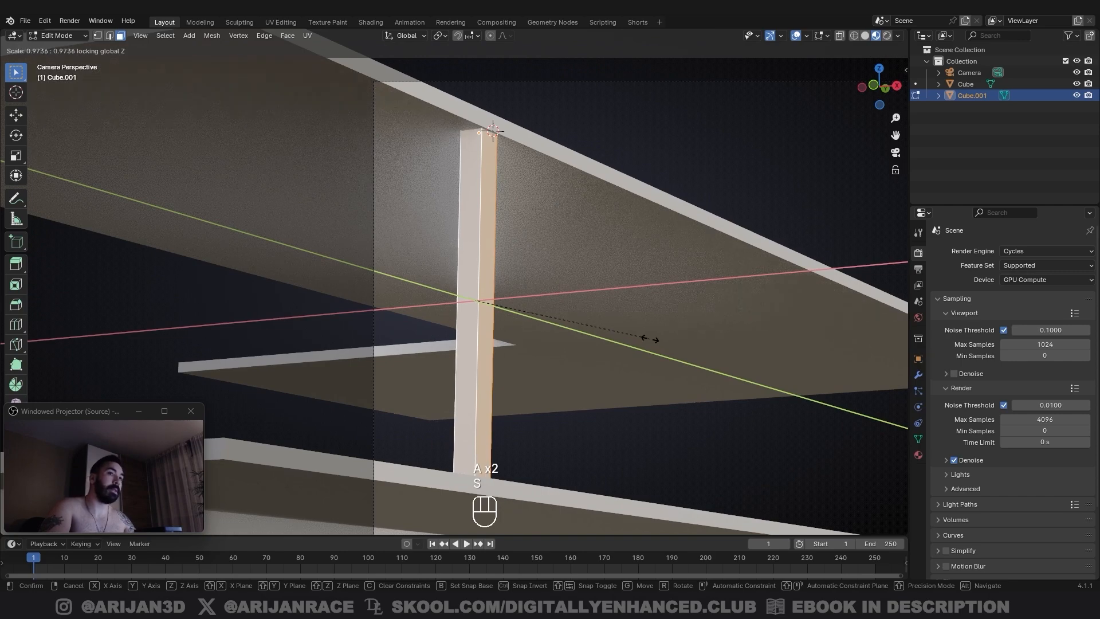
{"action": "left_click", "coordinate": [552, 311]}
{"action": "key", "text": "Tab"}
Step: Add an Array modifier to the slat and set its relative offset X factor to 0
{"action": "left_click", "coordinate": [918, 375]}
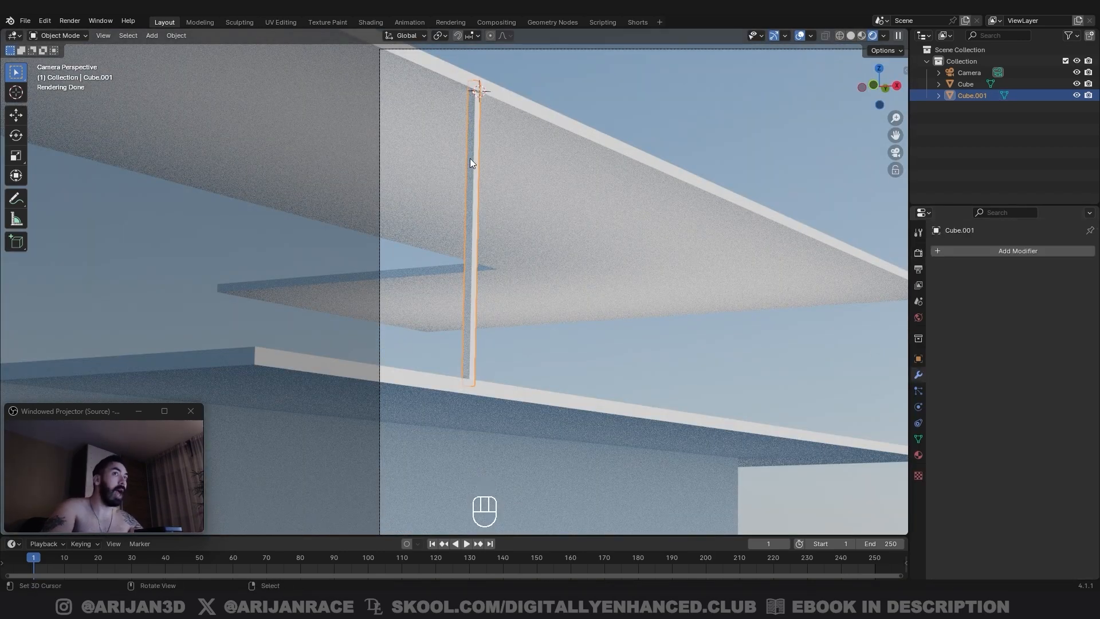
{"action": "left_click", "coordinate": [995, 255]}
{"action": "mouse_move", "coordinate": [965, 297]}
{"action": "left_click", "coordinate": [864, 297]}
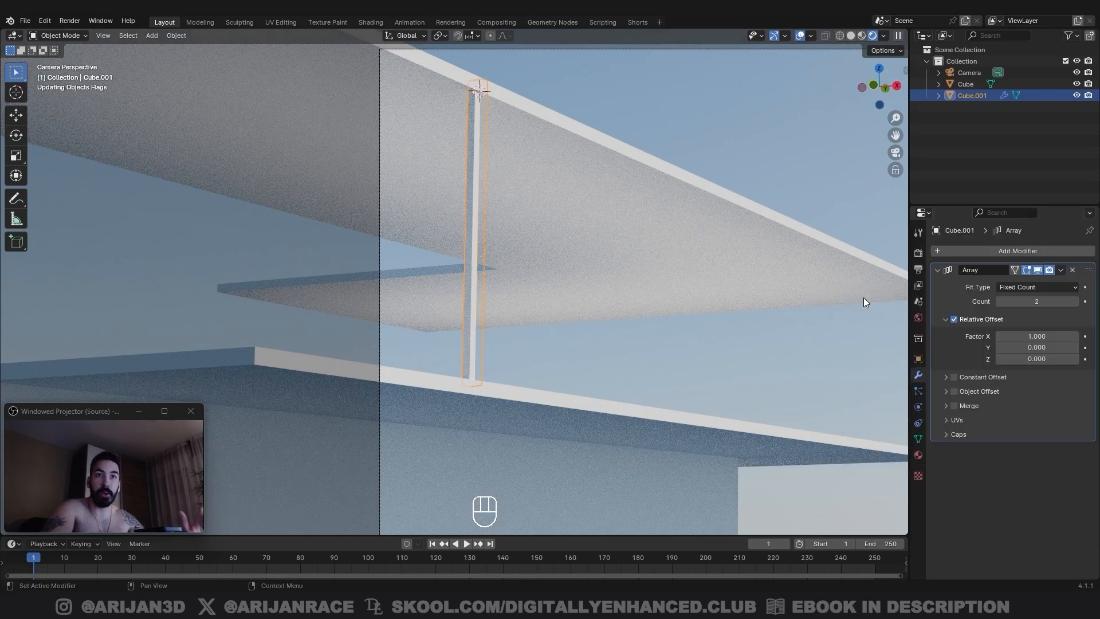
{"action": "double_click", "coordinate": [1023, 336]}
{"action": "type", "text": "0"}
{"action": "key", "text": "Return"}
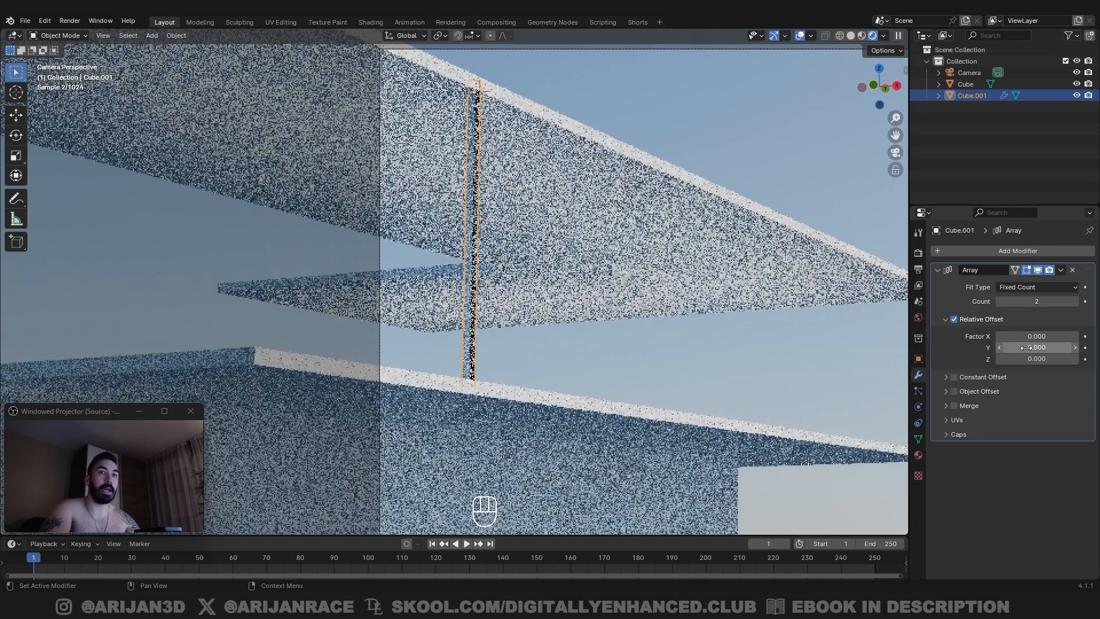
Step: Set the slat array's relative offset Y factor to 2.2 so the copies are spaced along the slab edge
{"action": "double_click", "coordinate": [1029, 347]}
{"action": "type", "text": "1"}
{"action": "key", "text": "Return"}
{"action": "double_click", "coordinate": [1038, 347]}
{"action": "type", "text": "2"}
{"action": "key", "text": "Return"}
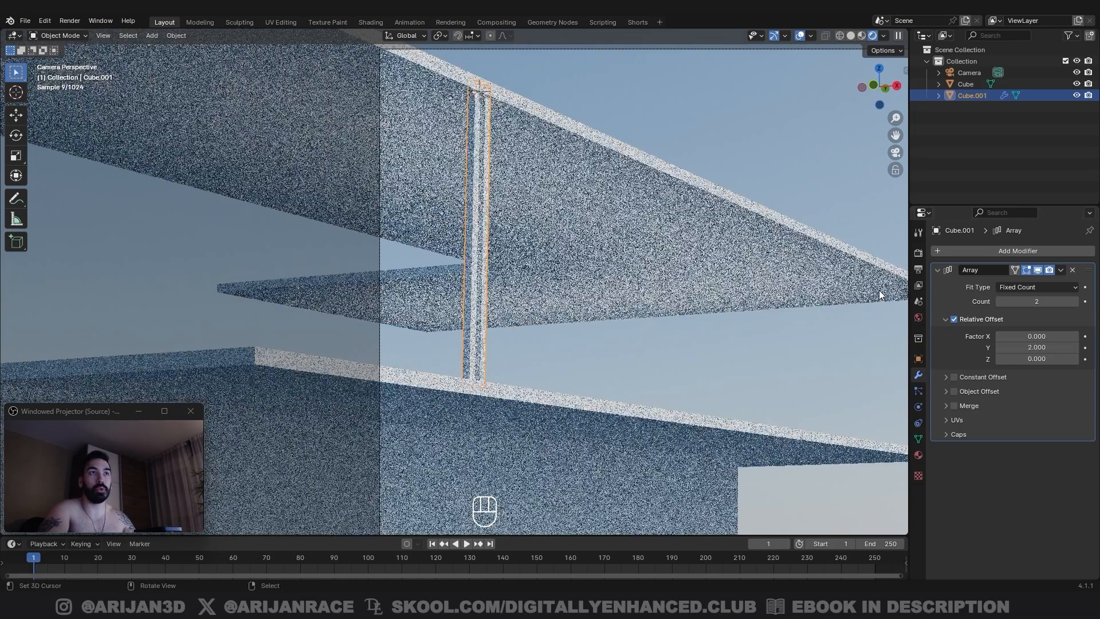
{"action": "key", "text": "a"}
{"action": "left_click", "coordinate": [1075, 347]}
{"action": "left_click", "coordinate": [1074, 347]}
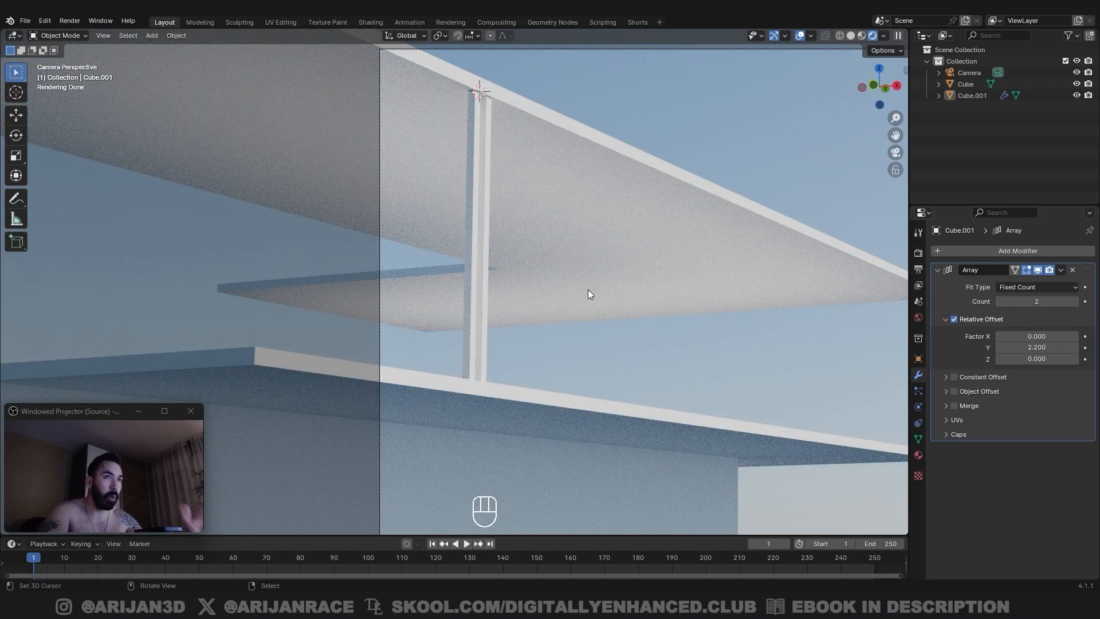
Step: Set the slat array's count to 30
{"action": "double_click", "coordinate": [1018, 302]}
{"action": "type", "text": "3"}
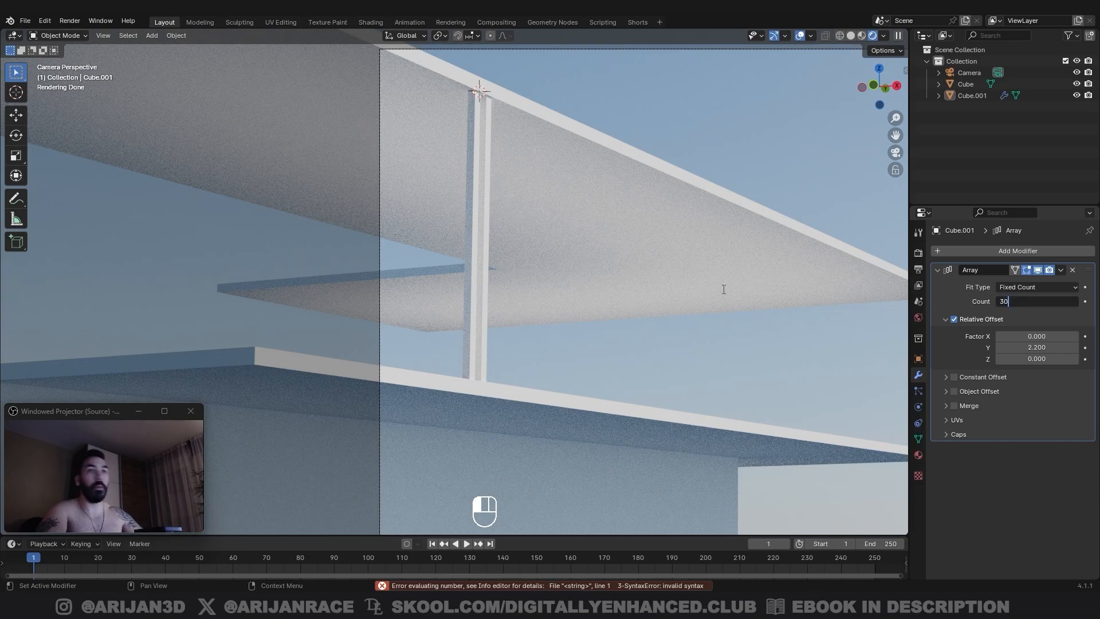
{"action": "type", "text": "0"}
{"action": "key", "text": "Return"}
Step: Scale the arrayed slat's mesh down horizontally with its height locked, making every slat thinner, and deselect it
{"action": "key", "text": "Tab"}
{"action": "key", "text": "s"}
{"action": "key", "text": "shift+z"}
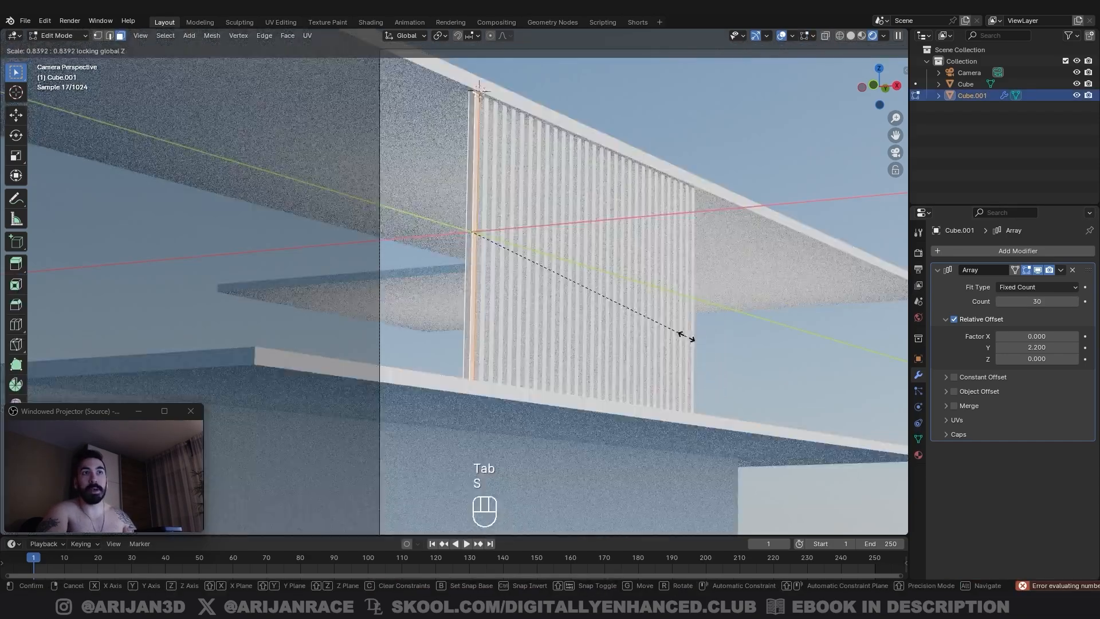
{"action": "left_click", "coordinate": [690, 338]}
{"action": "key", "text": "Tab"}
{"action": "scroll", "coordinate": [665, 332], "scroll_direction": "down", "scroll_amount": 3}
{"action": "middle_click_drag", "start_coordinate": [666, 332], "coordinate": [643, 327], "text": "shift"}
{"action": "key", "text": "a"}
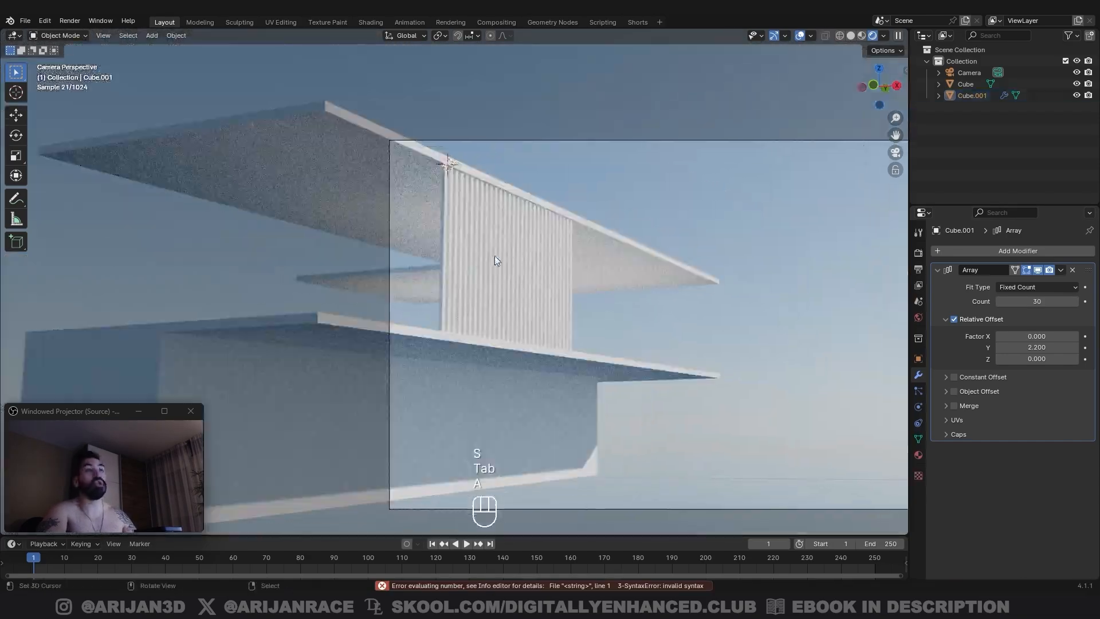
Step: Duplicate the slat array and move the copy about 6.1 m along Y to the far end of the upper slab
{"action": "key", "text": "g"}
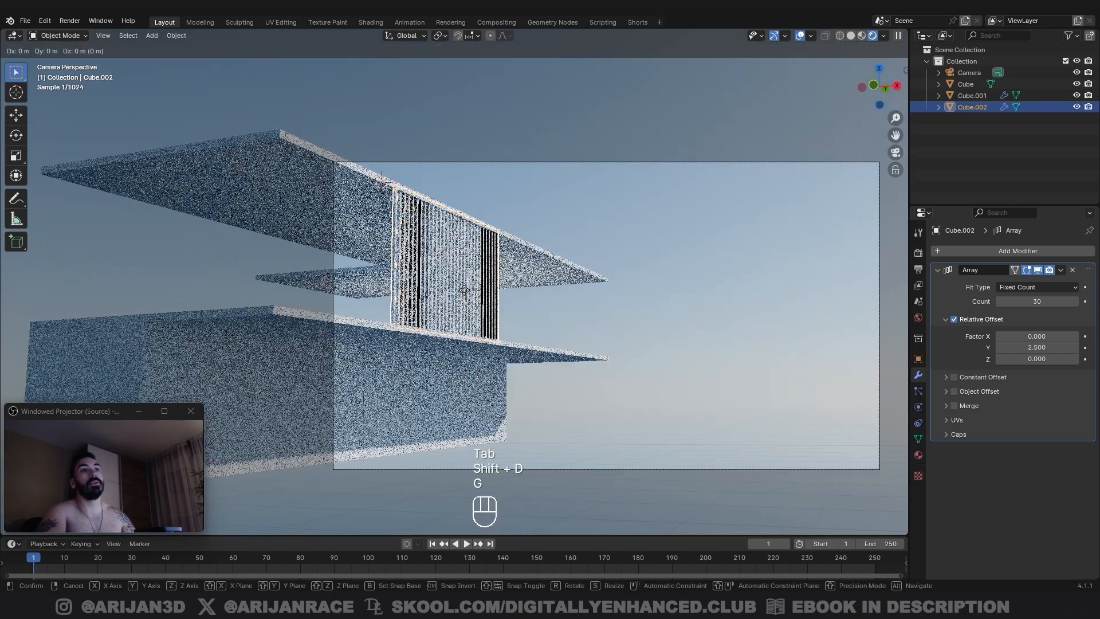
{"action": "key", "text": "y"}
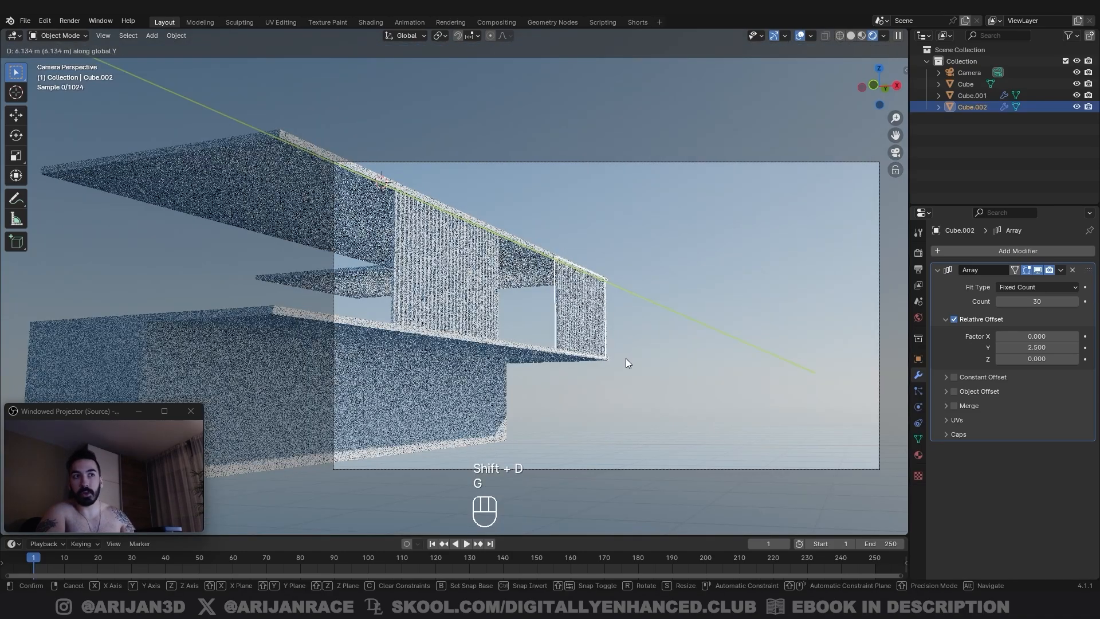
{"action": "left_click", "coordinate": [625, 359]}
{"action": "scroll", "coordinate": [637, 320], "scroll_direction": "up", "scroll_amount": 3}
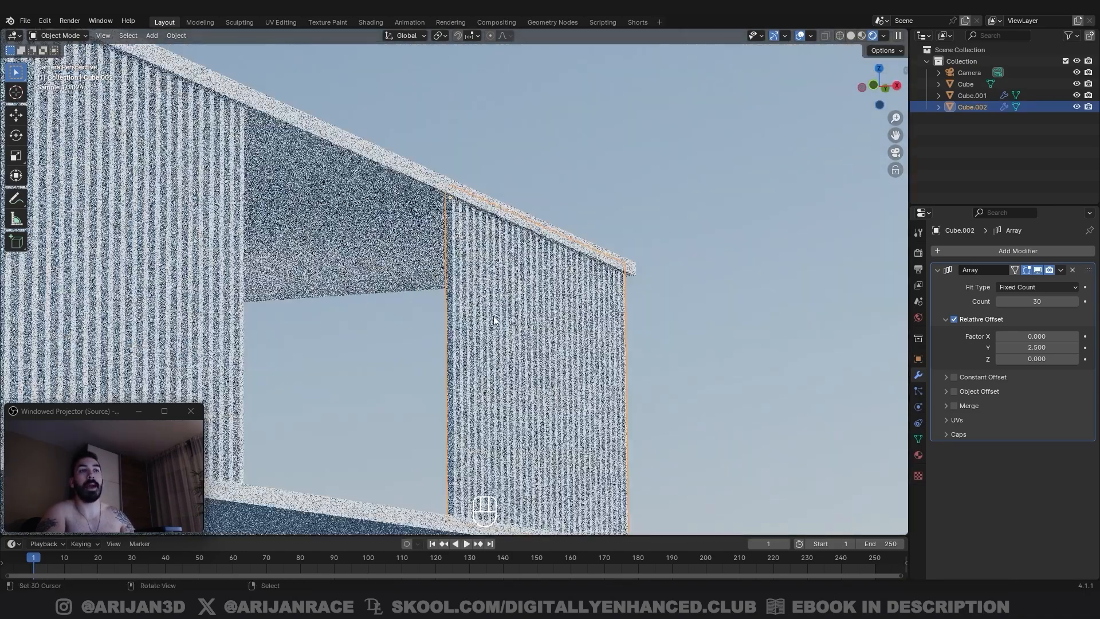
Step: Separate the upper slab's lower front edge, from corner to far end, from the building mesh as its own object
{"action": "key", "text": "Tab"}
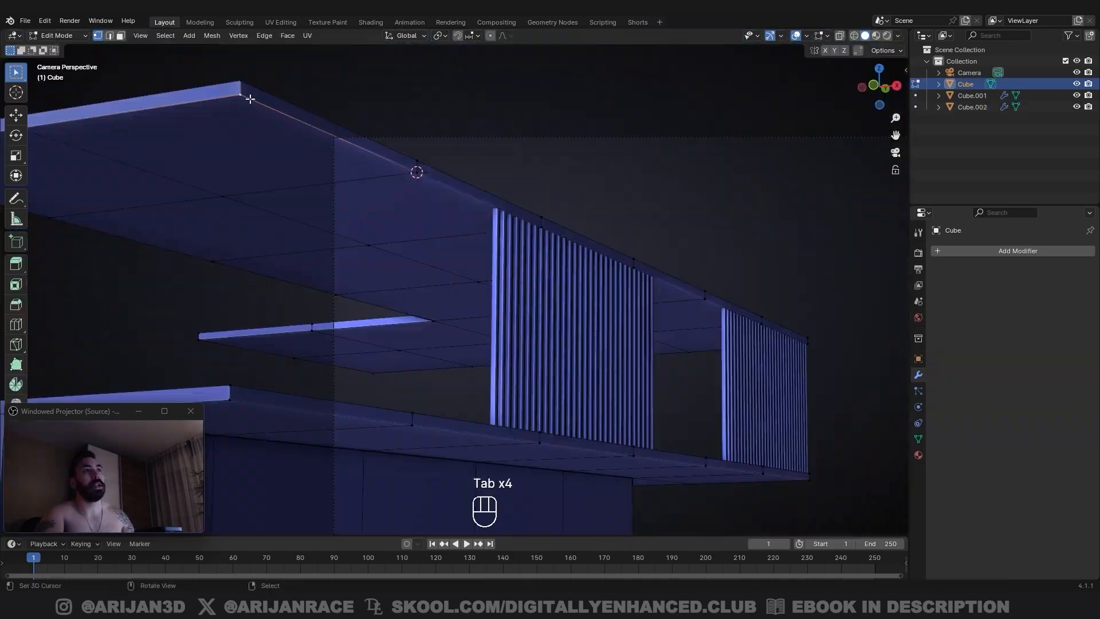
{"action": "left_click", "coordinate": [808, 347], "text": "ctrl"}
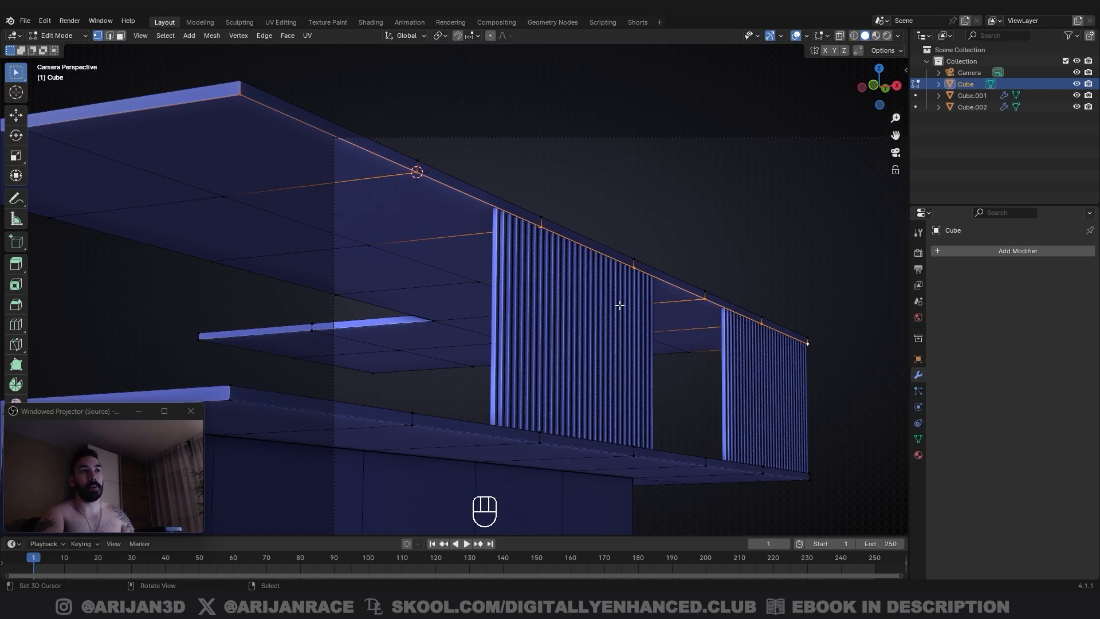
{"action": "key", "text": "p"}
{"action": "left_click", "coordinate": [579, 300]}
{"action": "key", "text": "Tab"}
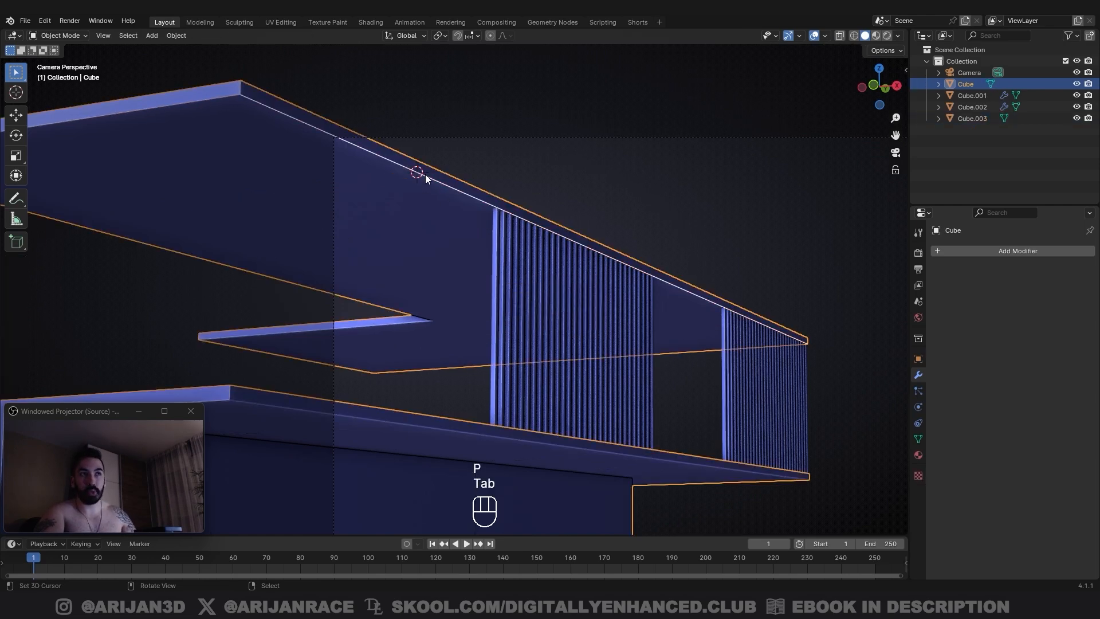
Step: Extrude the separated edge object downward along Z into a narrow strip under the upper slab
{"action": "left_click", "coordinate": [425, 174]}
{"action": "key", "text": "Tab"}
{"action": "key", "text": "a"}
{"action": "key", "text": "e"}
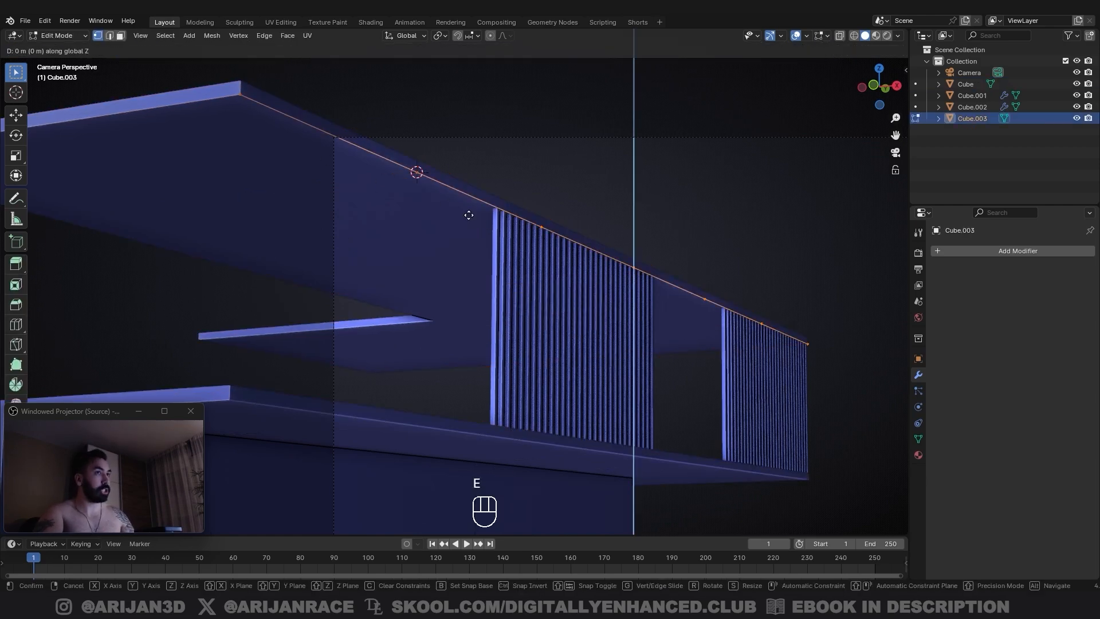
{"action": "left_click", "coordinate": [469, 298]}
Step: Extrude the whole strip sideways beneath the upper slab to give it the thickness of a solid beam
{"action": "key", "text": "a"}
{"action": "key", "text": "a"}
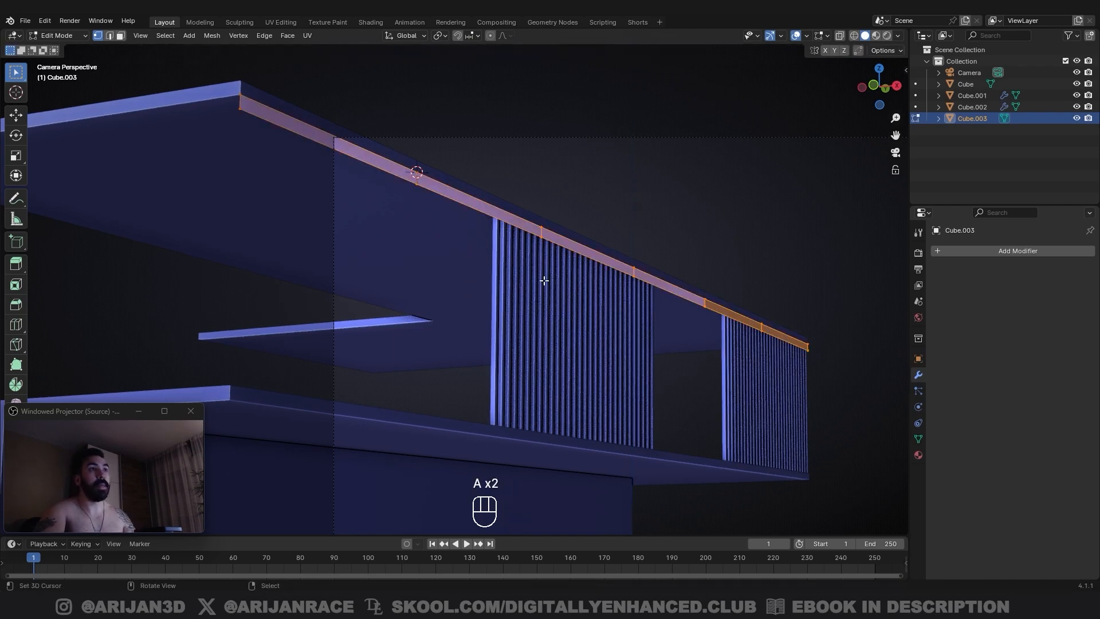
{"action": "key", "text": "e"}
{"action": "left_click", "coordinate": [459, 281], "text": "ctrl+shift"}
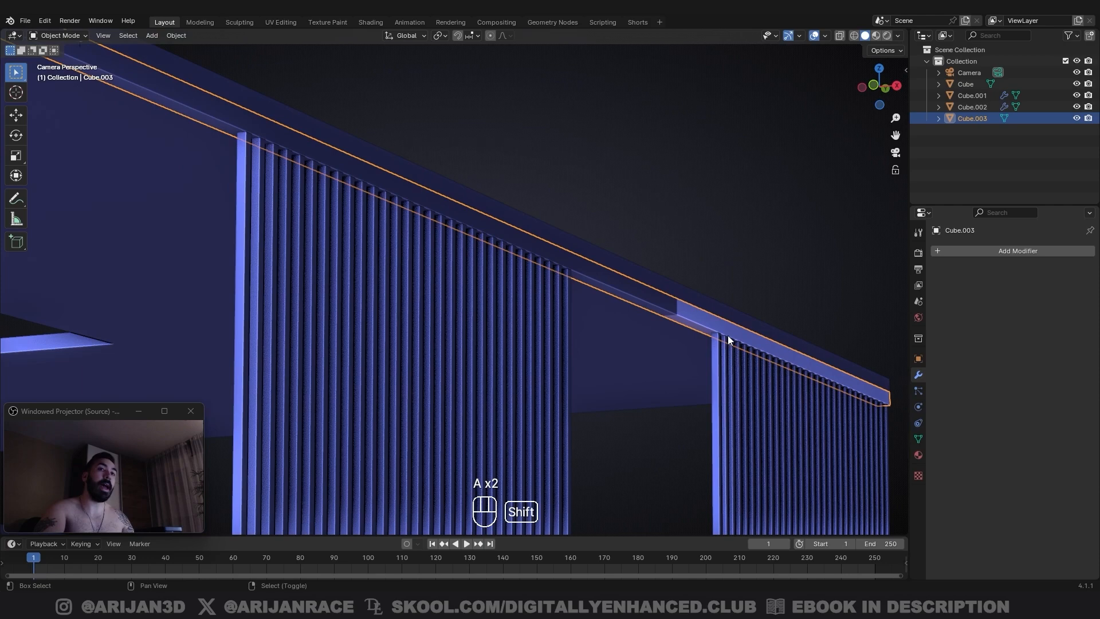
Step: Recalculate all of the beam's face normals to point outside
{"action": "middle_click_drag", "start_coordinate": [729, 339], "coordinate": [589, 291], "text": "shift"}
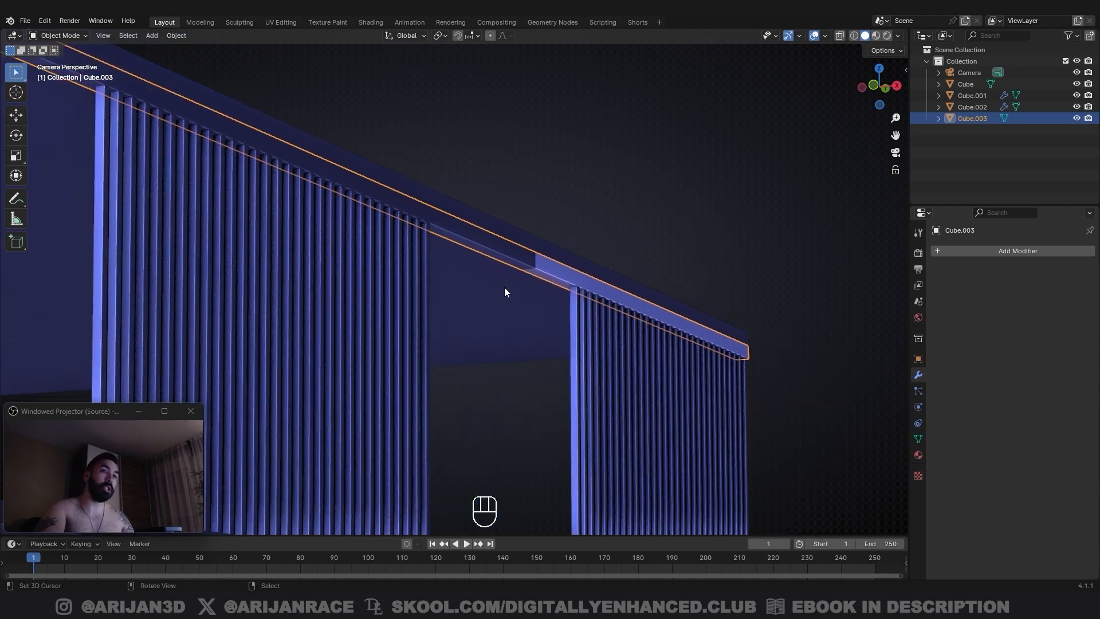
{"action": "scroll", "coordinate": [539, 267], "scroll_direction": "down", "scroll_amount": 1}
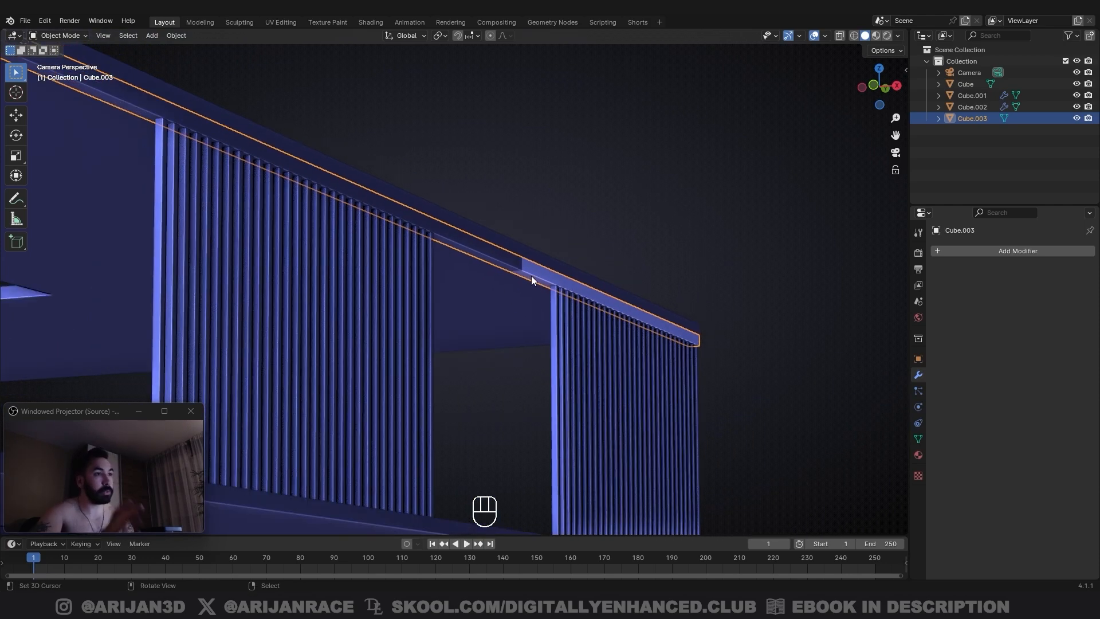
{"action": "scroll", "coordinate": [531, 276], "scroll_direction": "down", "scroll_amount": 2}
{"action": "key", "text": "Tab"}
{"action": "key", "text": "Tab"}
{"action": "key", "text": "a"}
{"action": "key", "text": "a"}
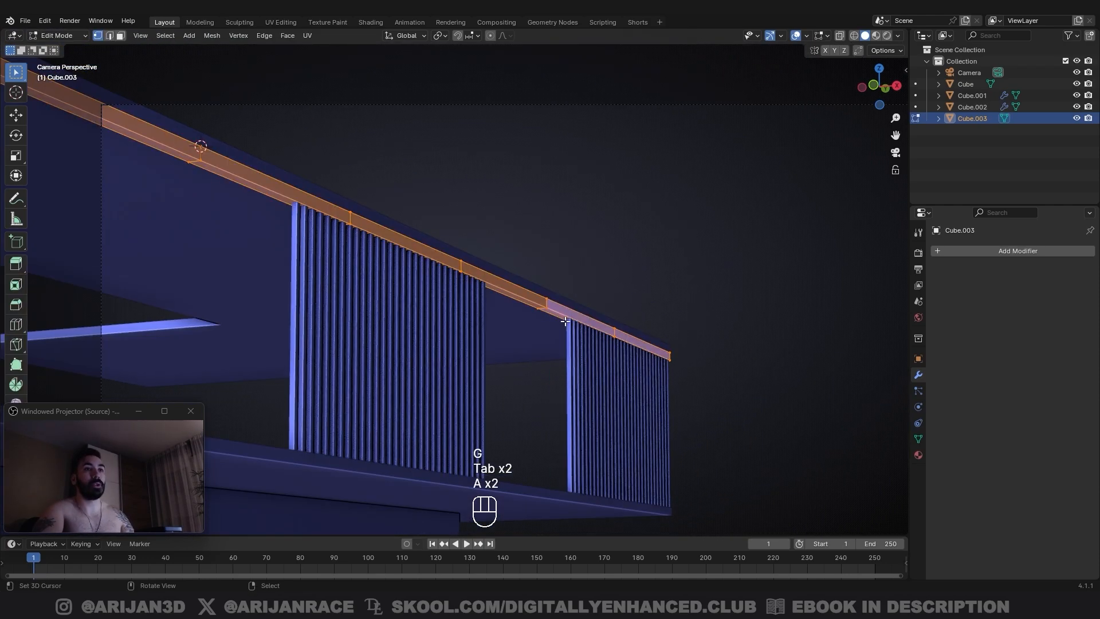
{"action": "key", "text": "shift+n"}
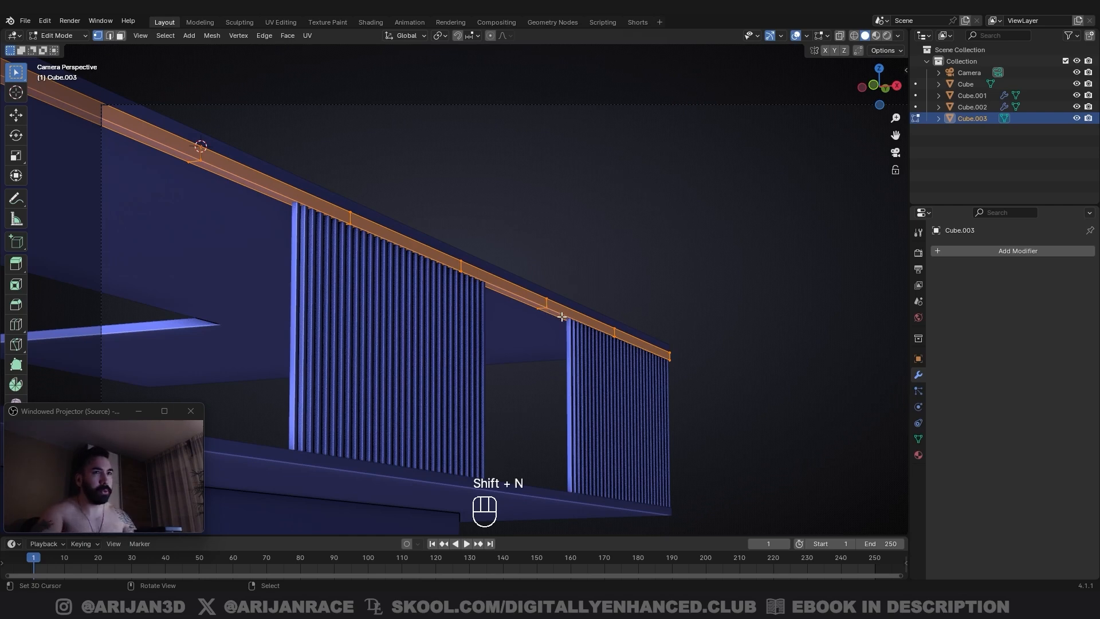
{"action": "key", "text": "Tab"}
{"action": "key", "text": "Tab"}
{"action": "left_click", "coordinate": [212, 36]}
{"action": "mouse_move", "coordinate": [286, 229]}
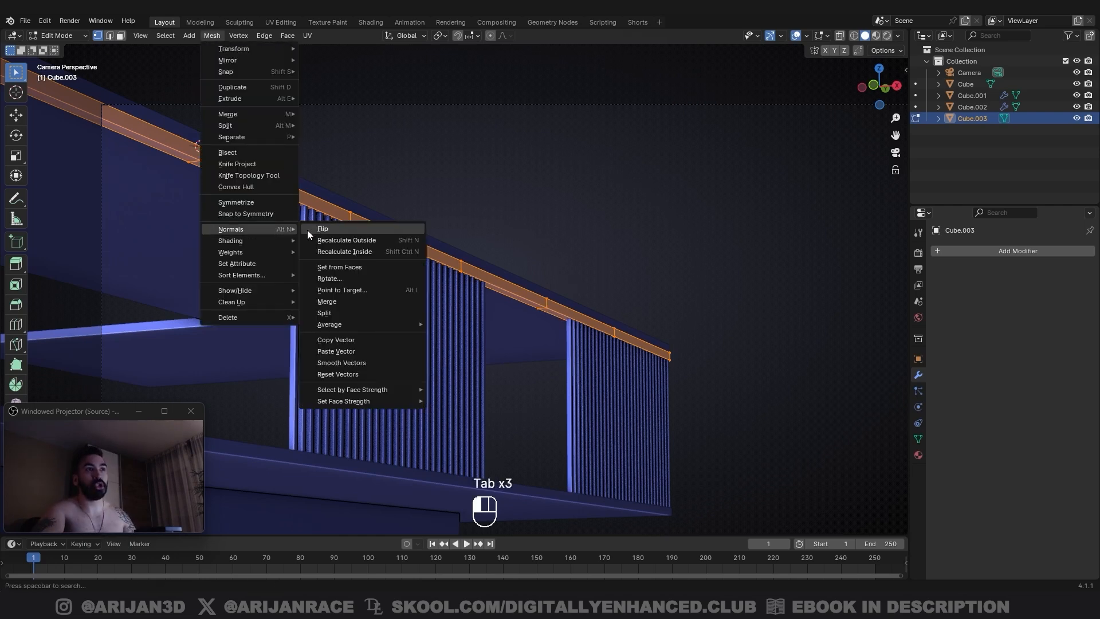
{"action": "left_click", "coordinate": [360, 240]}
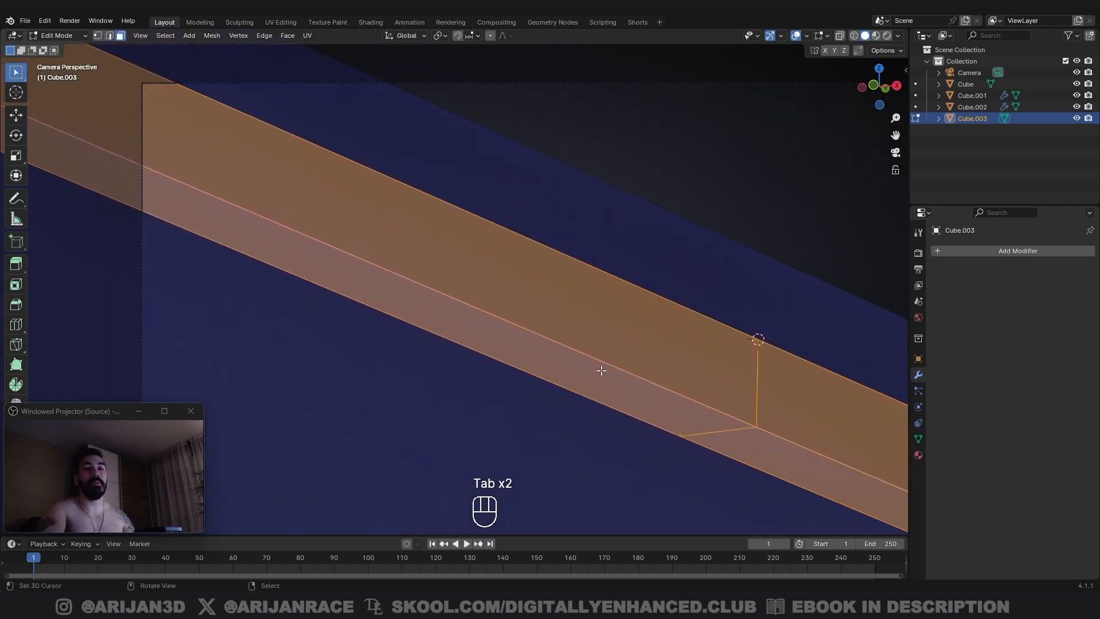
Step: Shrink the beam's faces along their normals with Shrink/Fatten, using an even offset of -0.003 m, and leave mesh editing
{"action": "key", "text": "alt+s"}
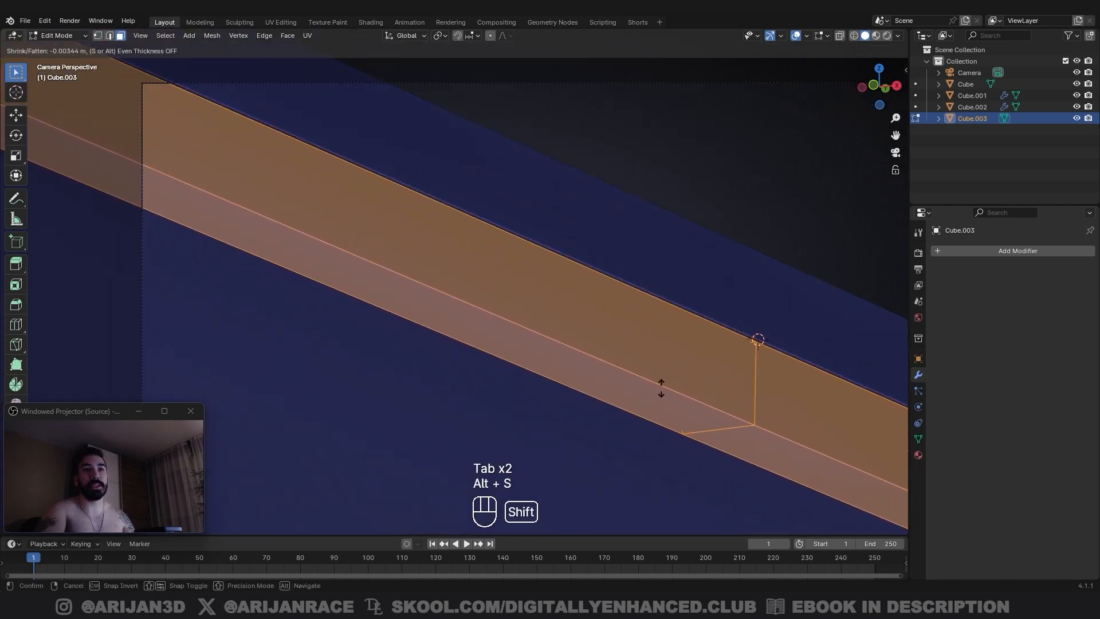
{"action": "left_click", "coordinate": [661, 387]}
{"action": "left_click_drag", "start_coordinate": [101, 410], "coordinate": [352, 410]}
{"action": "left_click", "coordinate": [66, 525]}
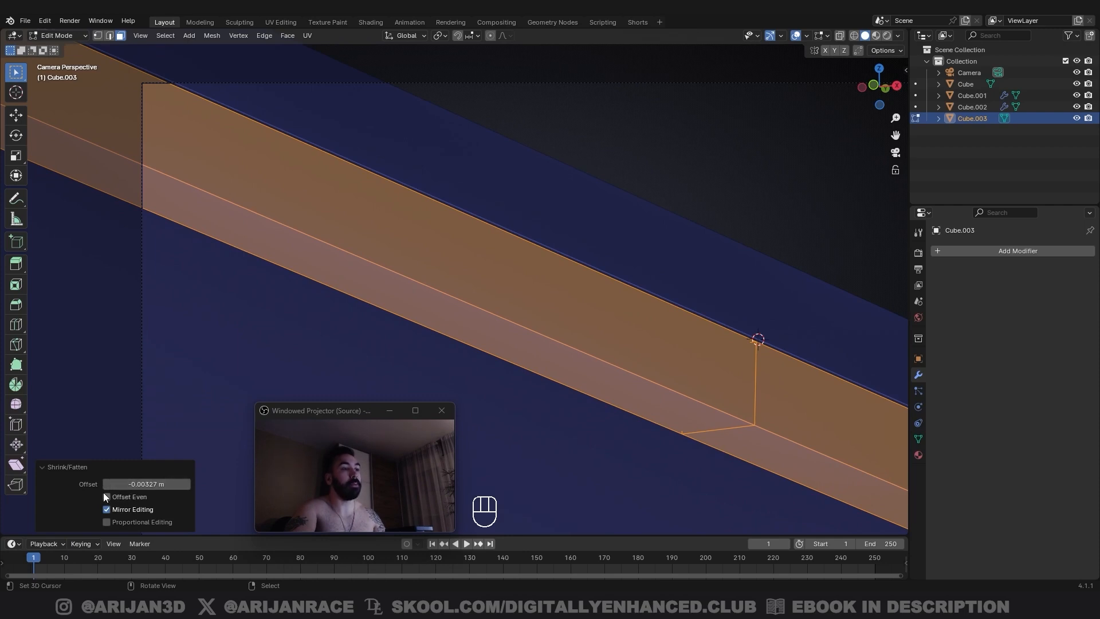
{"action": "left_click", "coordinate": [106, 496]}
{"action": "left_click", "coordinate": [143, 484]}
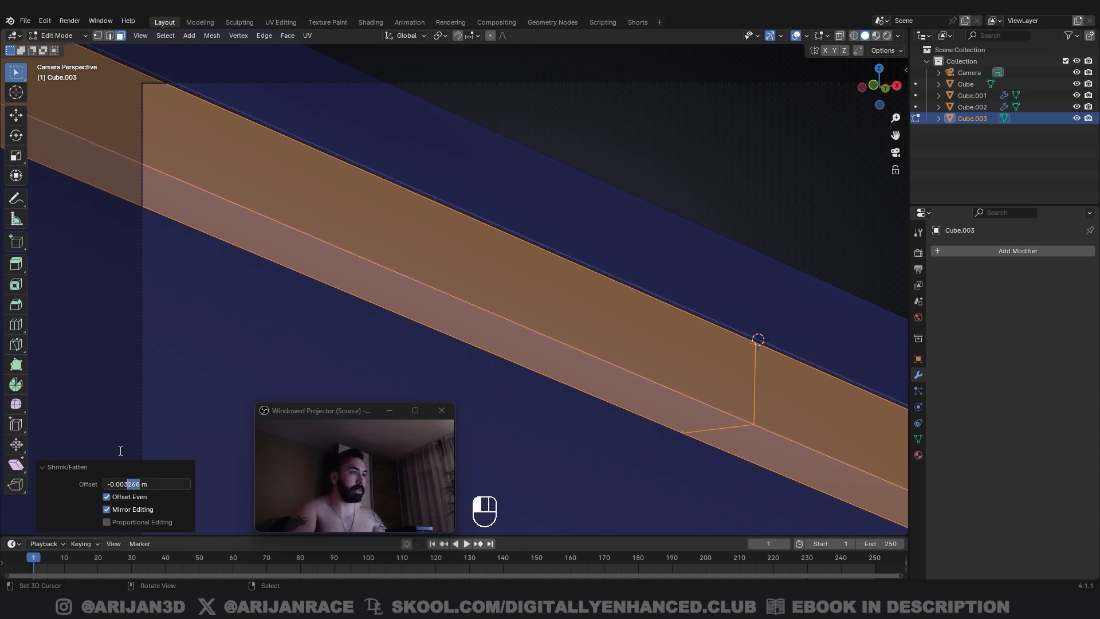
{"action": "key", "text": "BackSpace"}
{"action": "key", "text": "Return"}
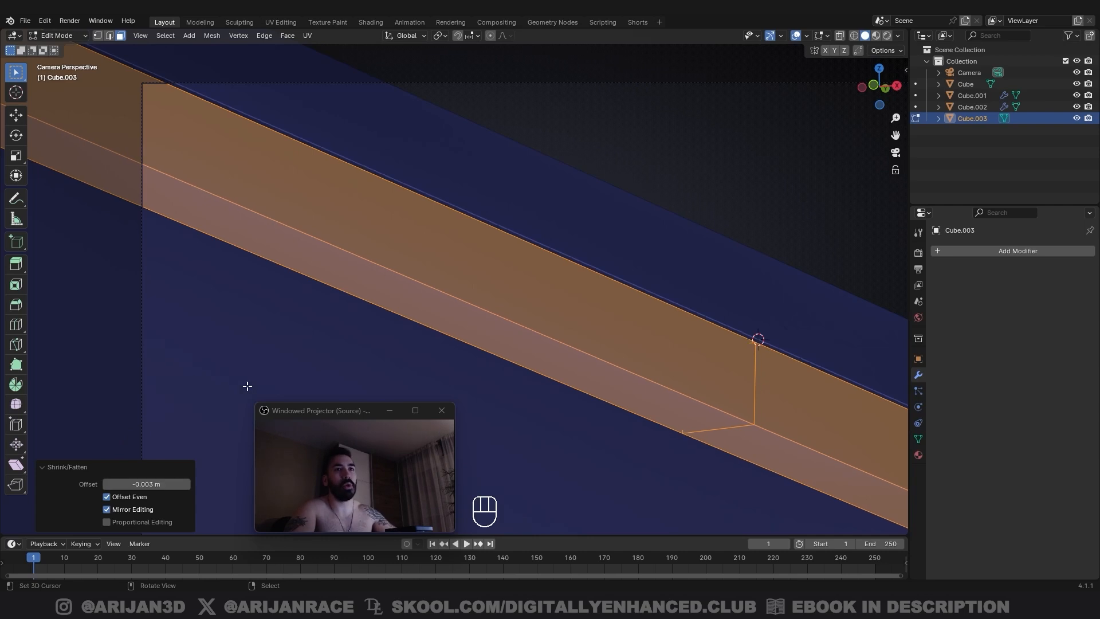
{"action": "scroll", "coordinate": [592, 401], "scroll_direction": "down", "scroll_amount": 6}
{"action": "key", "text": "Tab"}
{"action": "scroll", "coordinate": [665, 335], "scroll_direction": "down", "scroll_amount": 3}
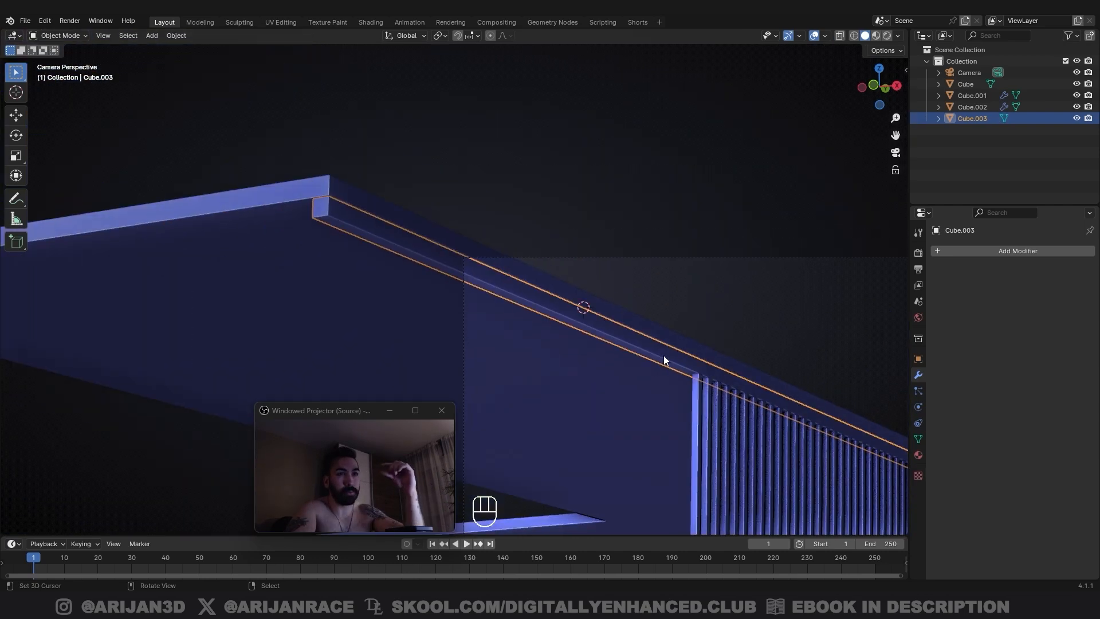
Step: Add an Array modifier to the beam and switch it from relative offset to constant offset
{"action": "scroll", "coordinate": [664, 355], "scroll_direction": "down", "scroll_amount": 3}
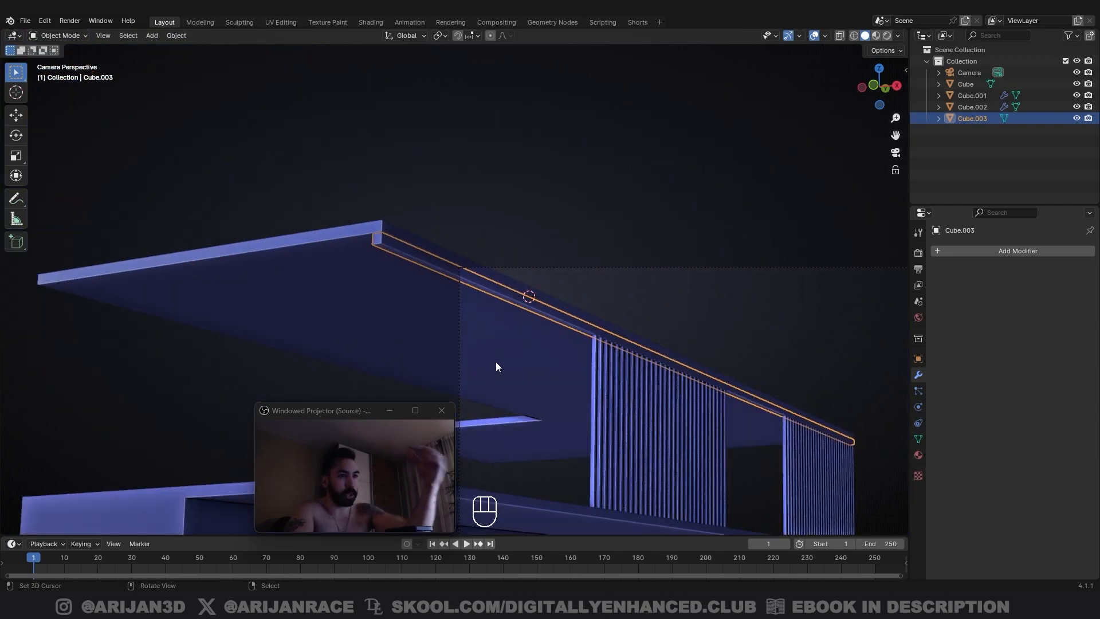
{"action": "scroll", "coordinate": [664, 344], "scroll_direction": "up", "scroll_amount": 4}
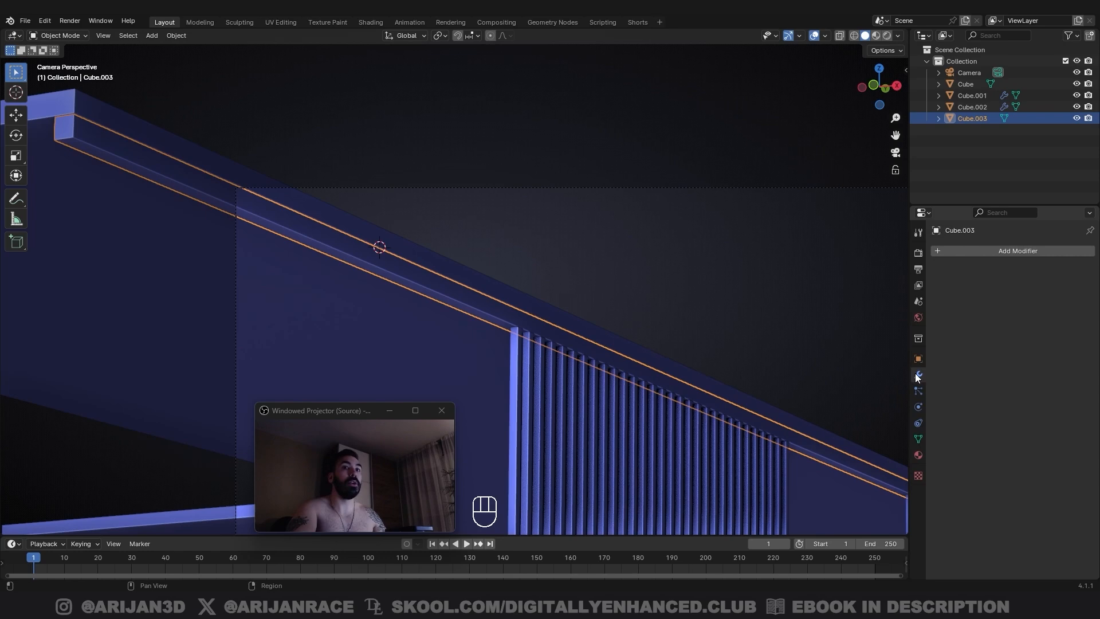
{"action": "left_click", "coordinate": [1026, 252]}
{"action": "mouse_move", "coordinate": [1025, 254]}
{"action": "left_click", "coordinate": [924, 252]}
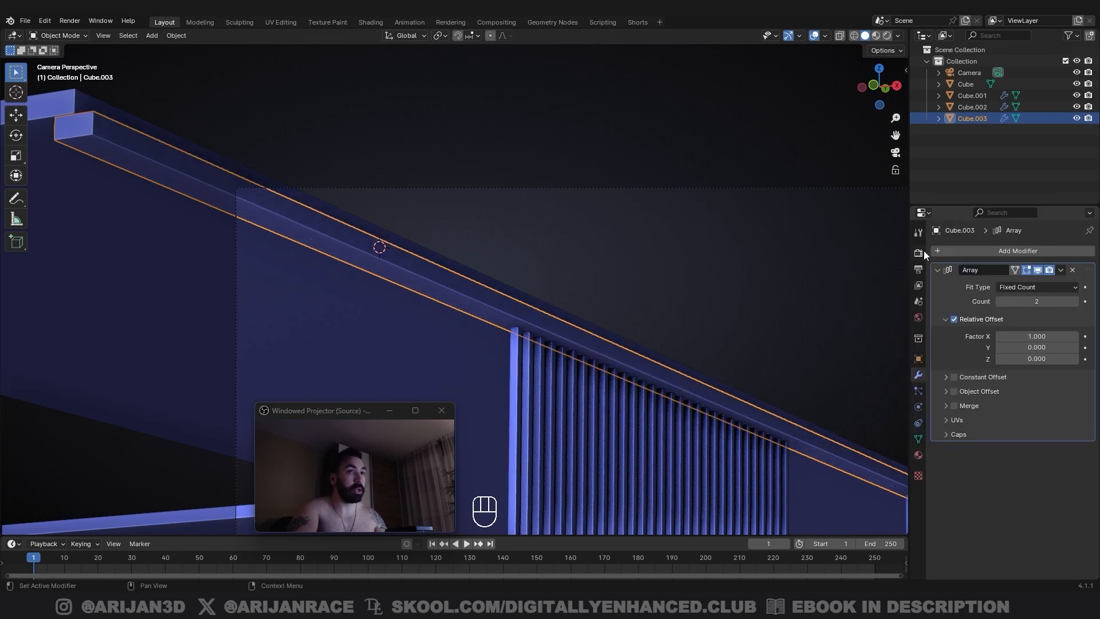
{"action": "left_click", "coordinate": [953, 319]}
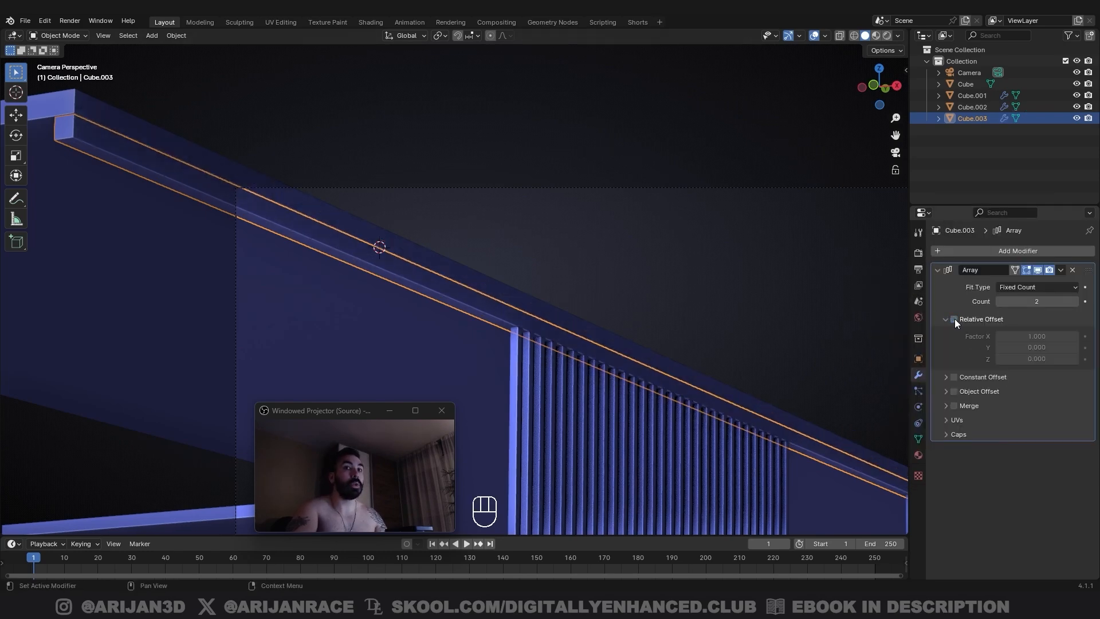
{"action": "left_click", "coordinate": [954, 377]}
{"action": "left_click", "coordinate": [976, 377]}
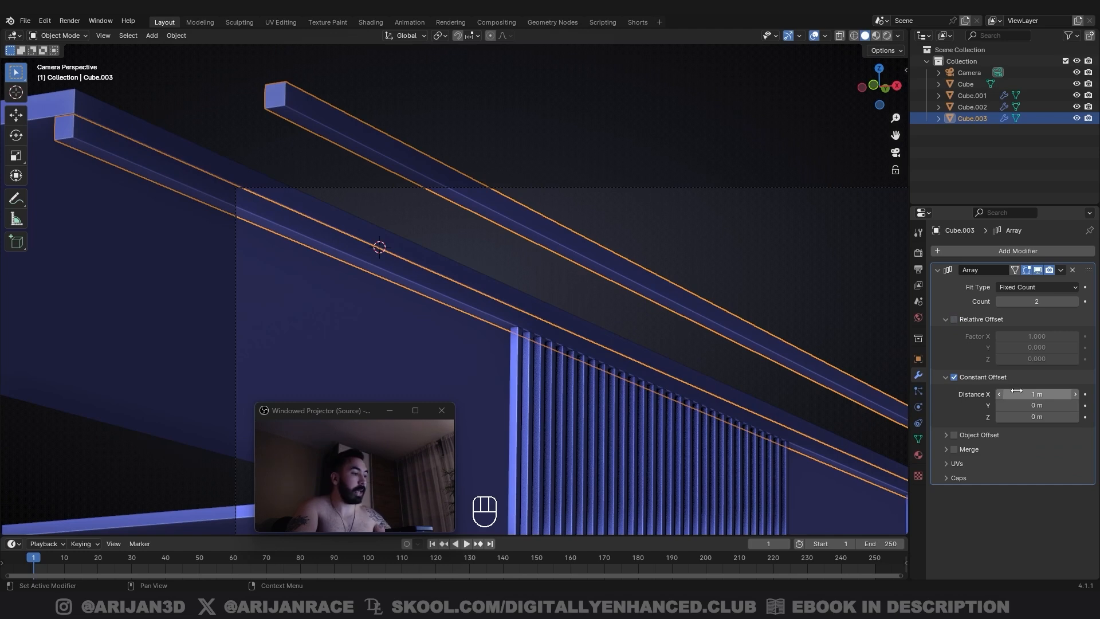
Step: Set the beam array's constant offset to 0 m in X and -0.1 m in Z
{"action": "key", "text": "Return"}
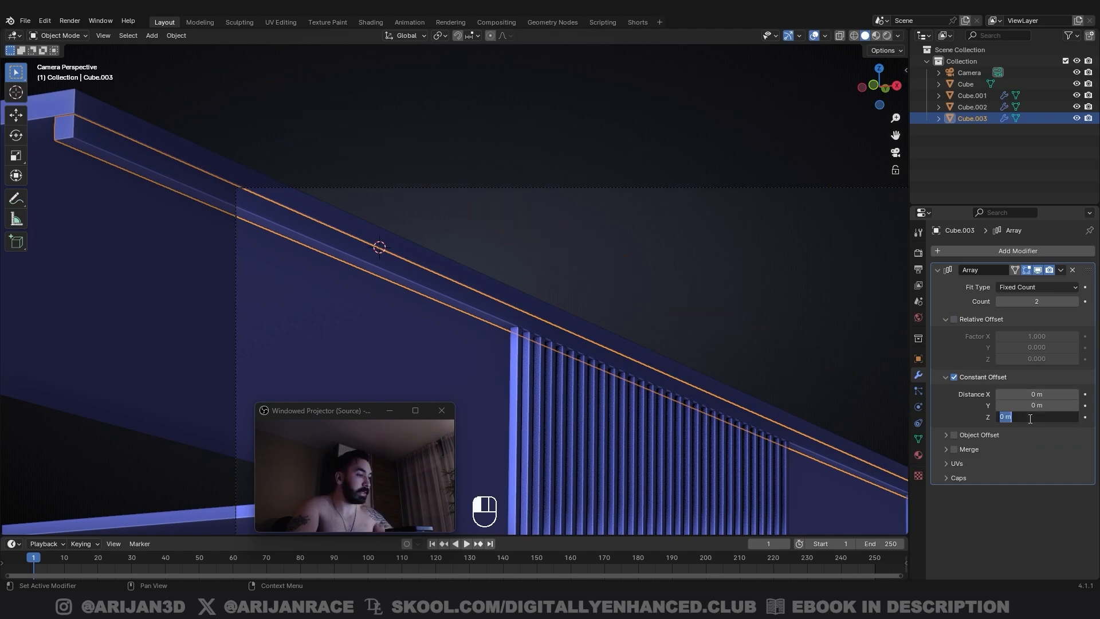
{"action": "left_click", "coordinate": [1015, 421]}
{"action": "type", "text": "'0."}
{"action": "type", "text": "1"}
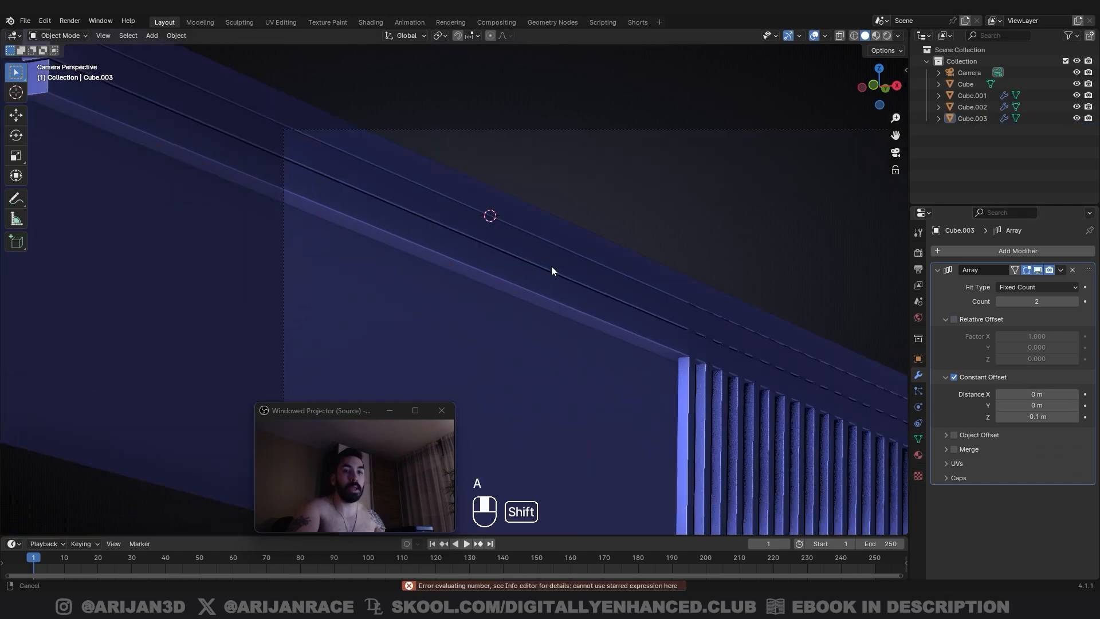
Step: Move the arrayed beam about -0.044 m along the X axis and raise its array count to 5
{"action": "scroll", "coordinate": [507, 232], "scroll_direction": "down", "scroll_amount": 2}
{"action": "middle_click_drag", "start_coordinate": [551, 266], "coordinate": [596, 245], "text": "shift"}
{"action": "scroll", "coordinate": [548, 249], "scroll_direction": "up", "scroll_amount": 2}
{"action": "scroll", "coordinate": [559, 229], "scroll_direction": "up", "scroll_amount": 1}
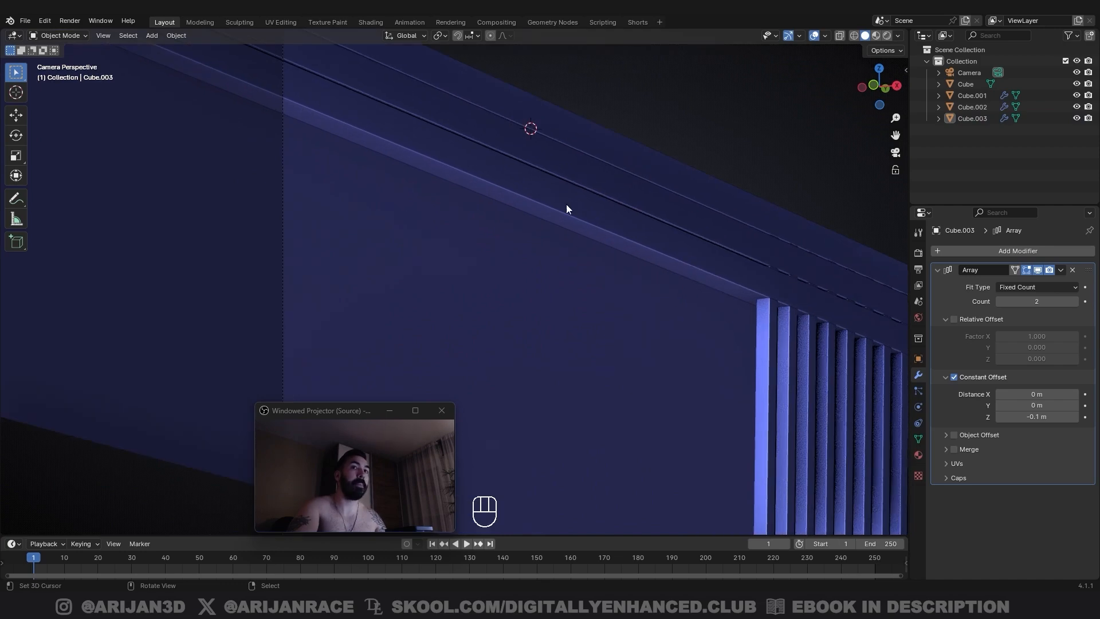
{"action": "left_click", "coordinate": [663, 234]}
{"action": "key", "text": "g"}
{"action": "key", "text": "x"}
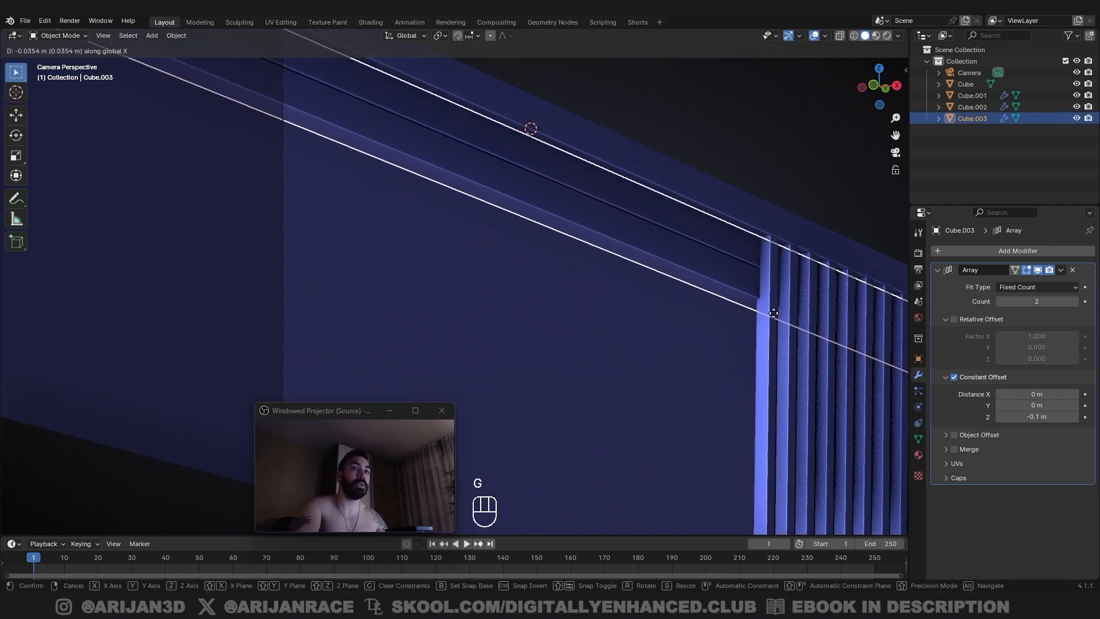
{"action": "left_click", "coordinate": [773, 315]}
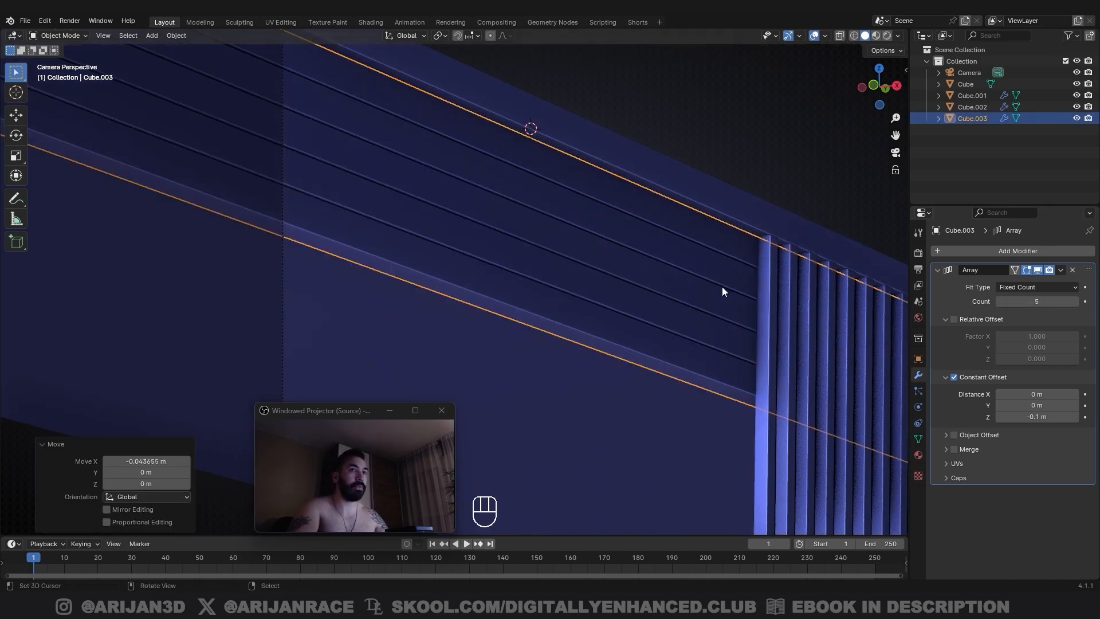
Step: Adjust the beam's faces slightly along their normals with Shrink/Fatten, keeping even thickness on
{"action": "key", "text": "Tab"}
{"action": "key", "text": "3"}
{"action": "scroll", "coordinate": [722, 286], "scroll_direction": "up", "scroll_amount": 3}
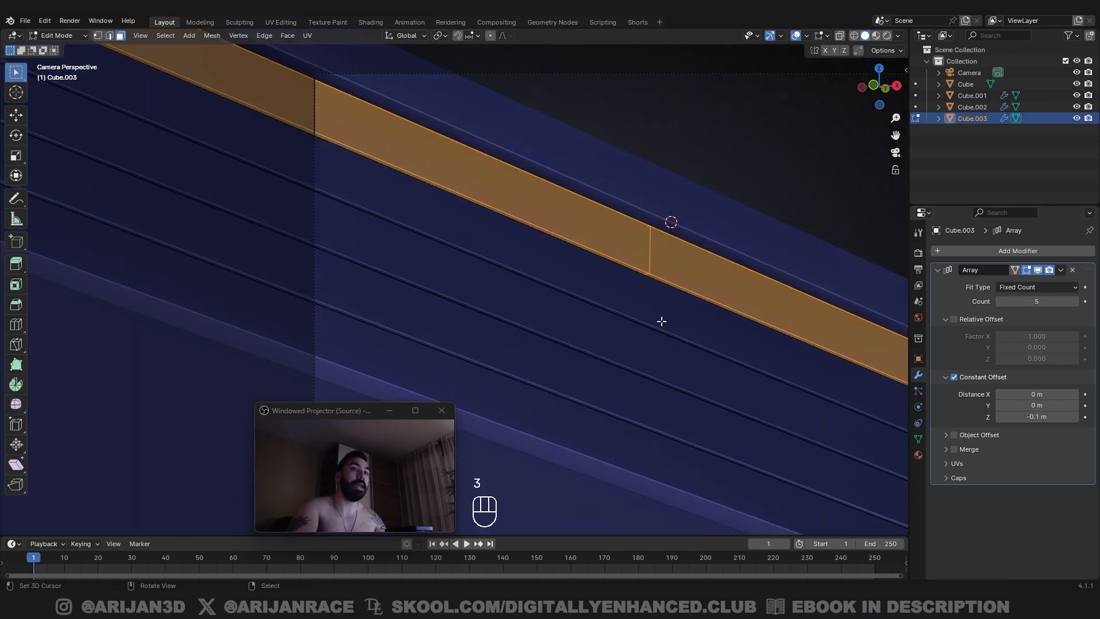
{"action": "key", "text": "alt+s"}
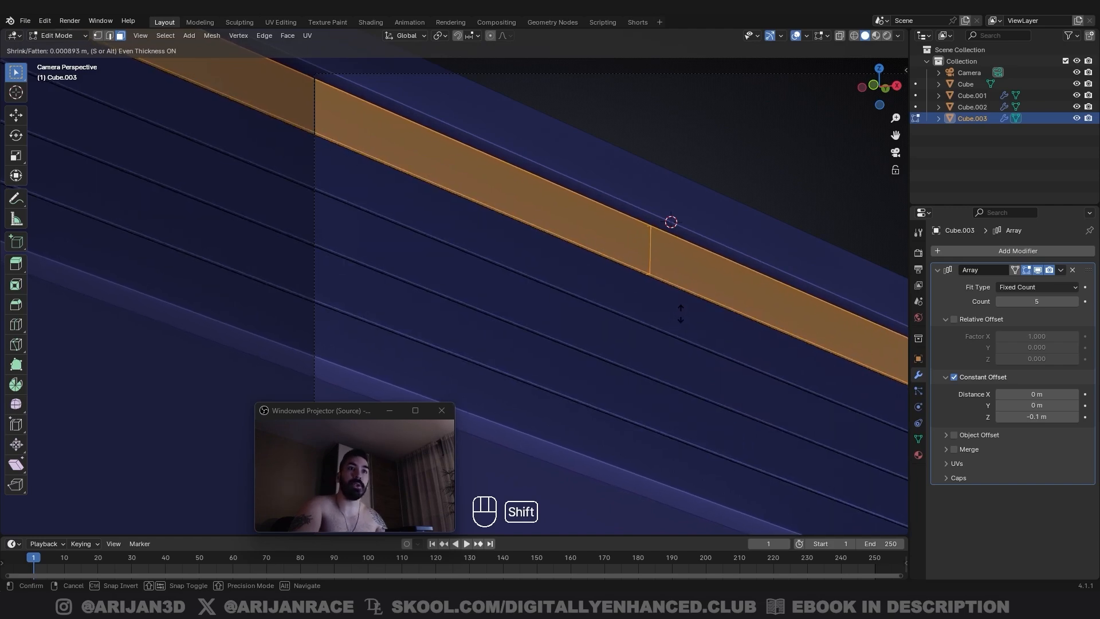
Step: Duplicate the upper plank stack and lower the copy about 1.4 m along the Z axis towards the lower slab
{"action": "key", "text": "shift+d"}
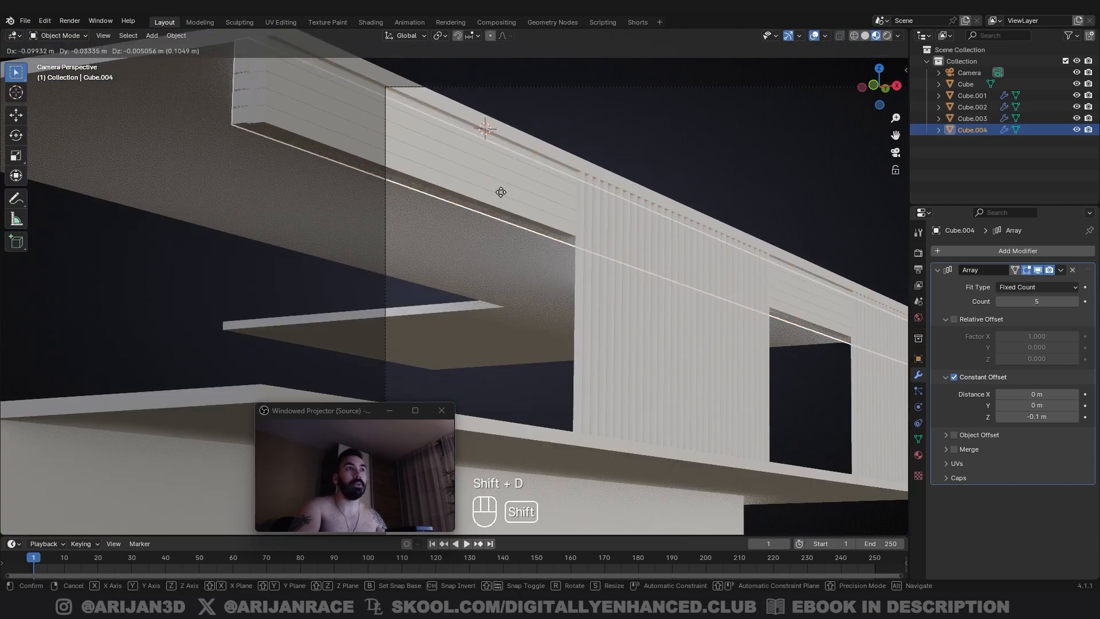
{"action": "right_click", "coordinate": [523, 216]}
{"action": "key", "text": "g"}
{"action": "key", "text": "z"}
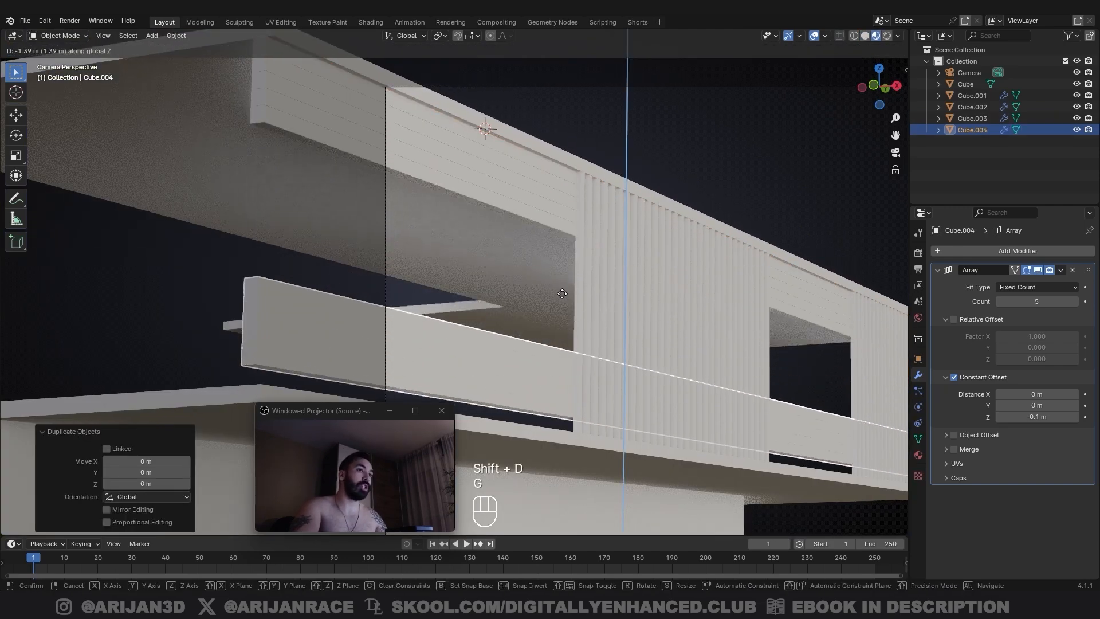
{"action": "left_click", "coordinate": [563, 295], "text": "ctrl+shift"}
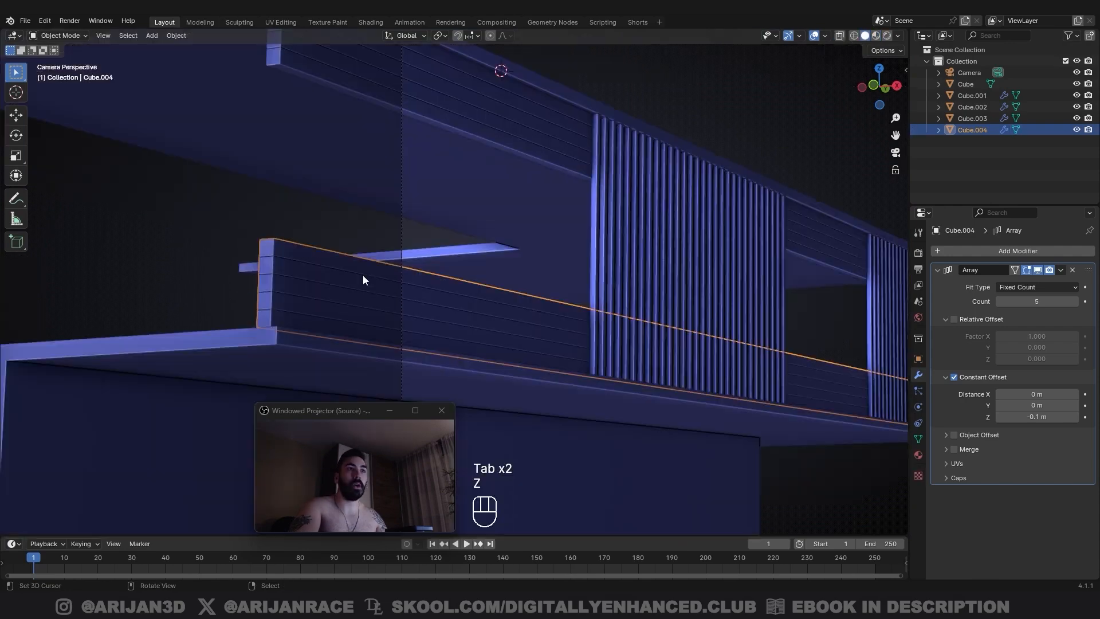
Step: Reduce the lower plank stack's array count to 3 and move the stack down onto the lower slab
{"action": "left_click", "coordinate": [998, 304]}
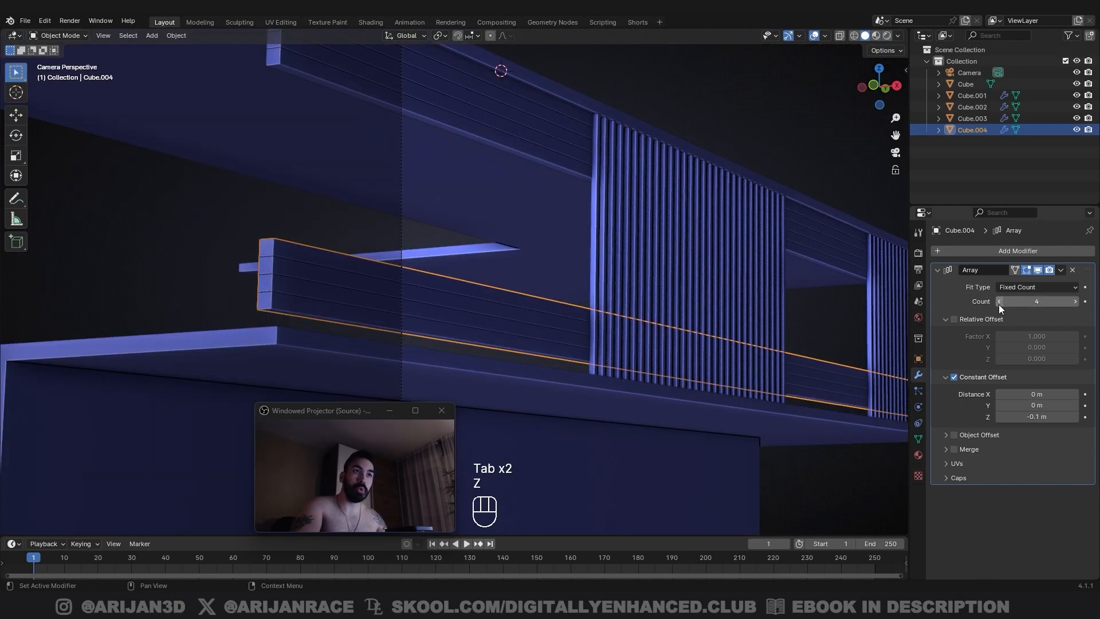
{"action": "left_click", "coordinate": [998, 304]}
{"action": "key", "text": "g"}
{"action": "middle_click", "coordinate": [560, 281]}
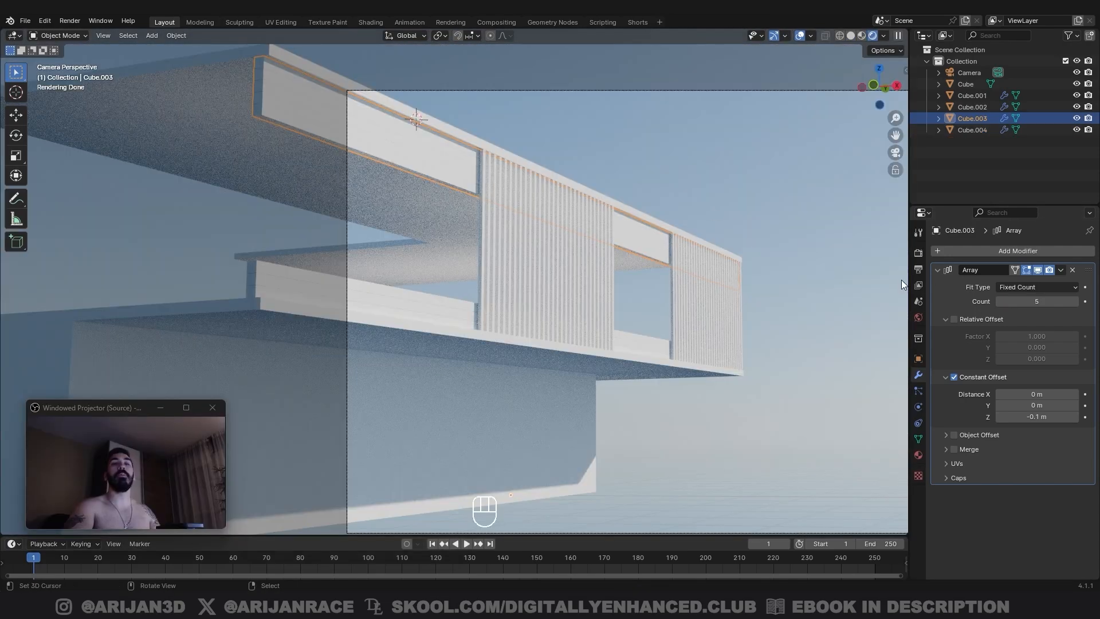
Step: Apply the Array modifiers of both the upper and the lower plank stacks
{"action": "key", "text": "ctrl+a"}
{"action": "left_click", "coordinate": [613, 270]}
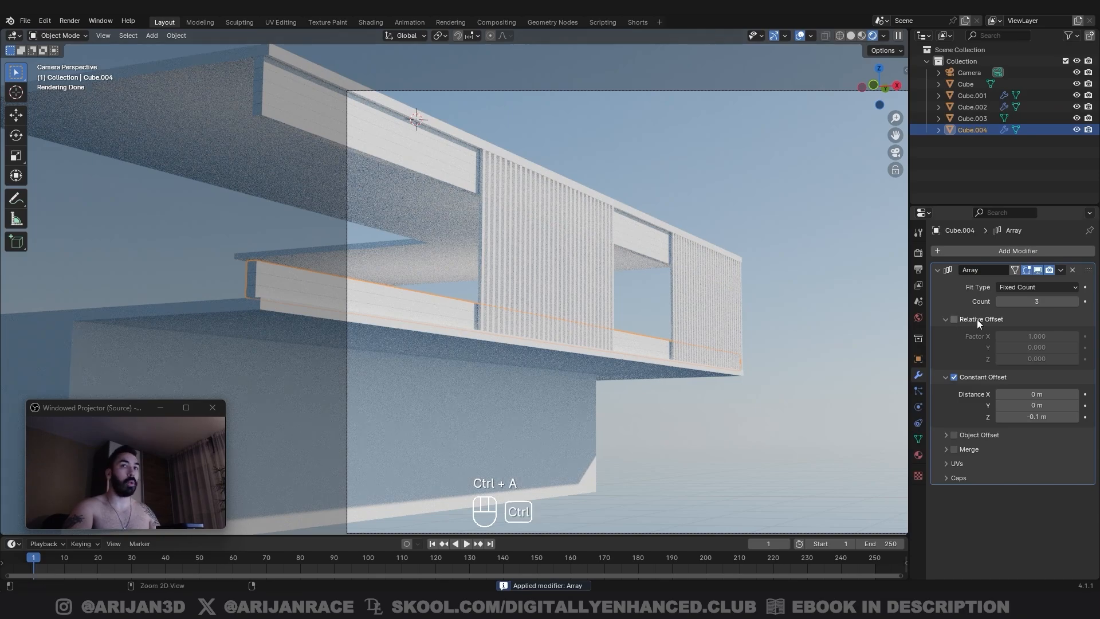
{"action": "key", "text": "ctrl+a"}
Step: Duplicate the lowest plank of the upper stack and place the copy directly beneath it
{"action": "key", "text": "Tab"}
{"action": "scroll", "coordinate": [498, 212], "scroll_direction": "up", "scroll_amount": 2}
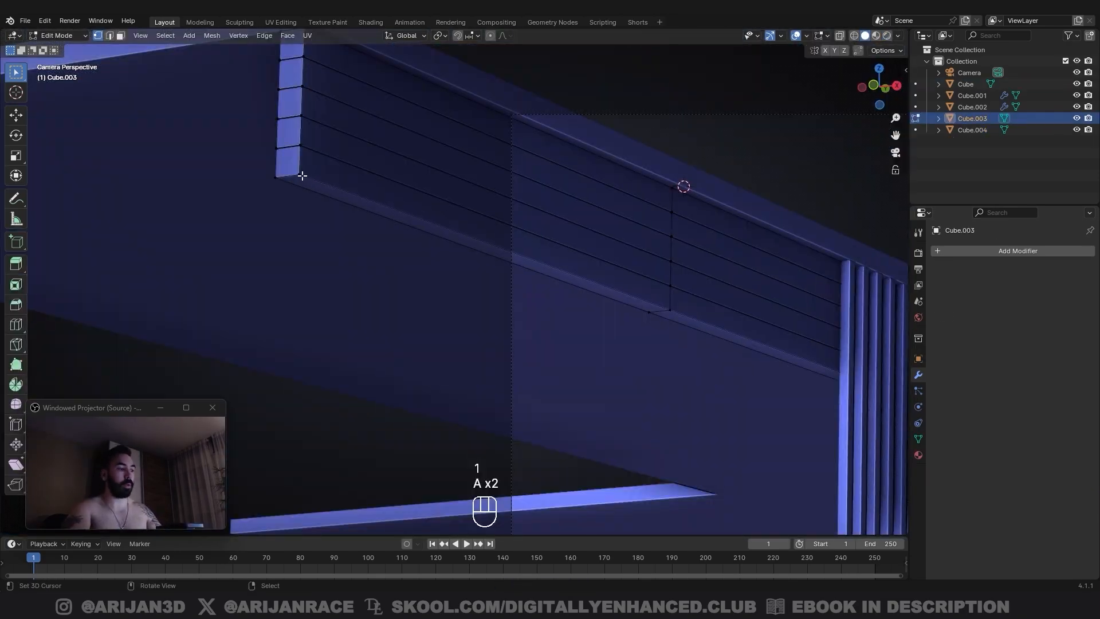
{"action": "key", "text": "l"}
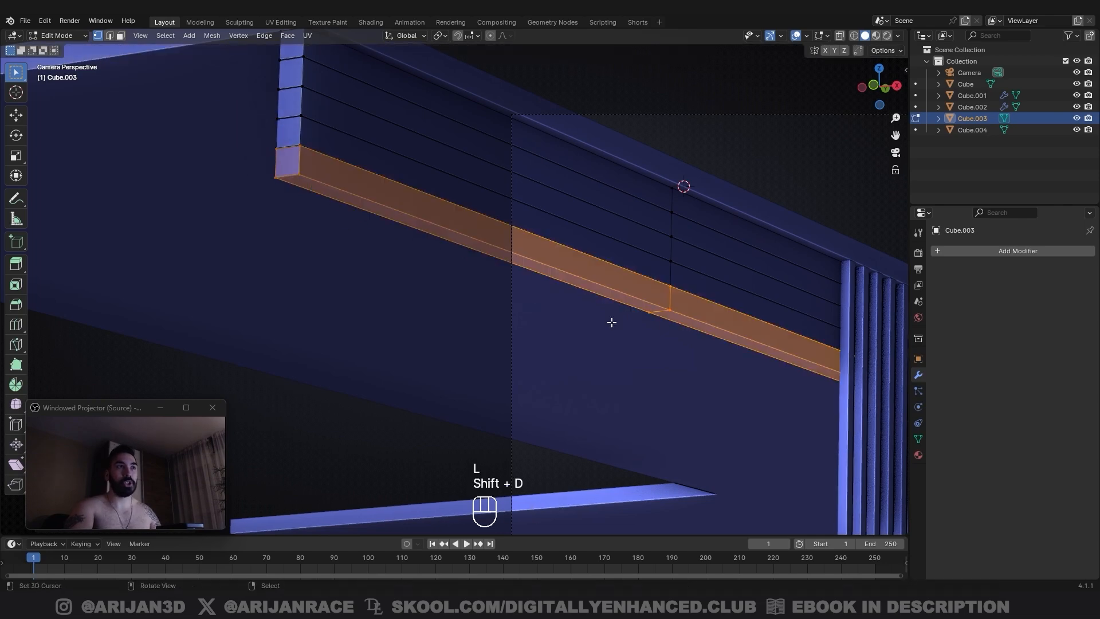
{"action": "key", "text": "g"}
{"action": "left_click", "coordinate": [446, 288], "text": "ctrl+shift"}
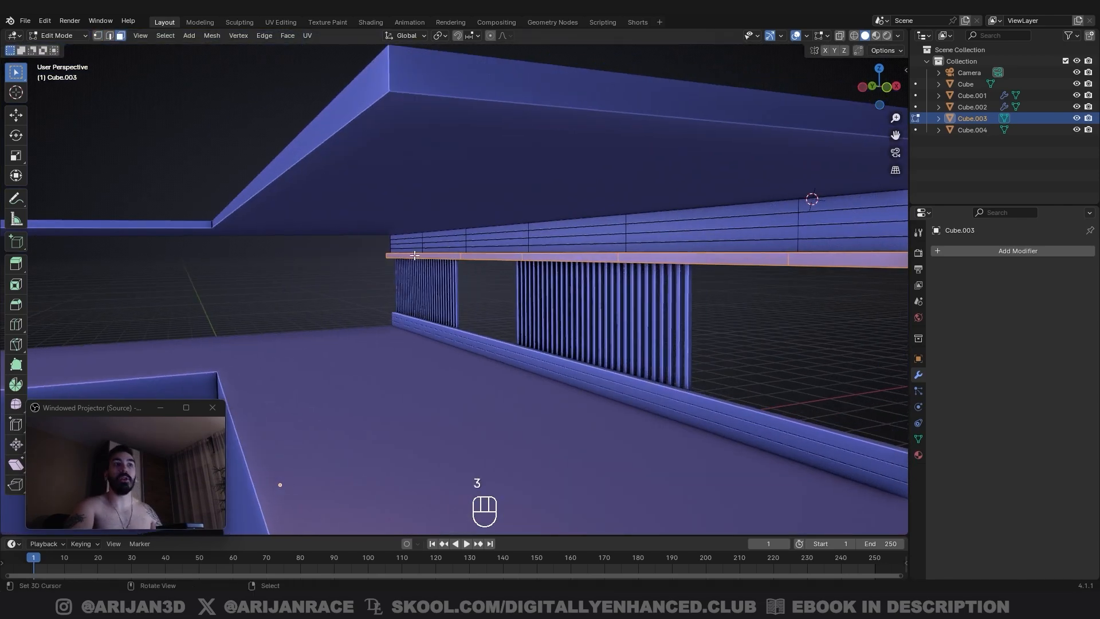
Step: Extend the copied plank's inner side inward along the X axis to form a wide soffit panel, and save the file
{"action": "right_click", "coordinate": [404, 256]}
{"action": "middle_click_drag", "start_coordinate": [512, 265], "coordinate": [338, 250], "text": "shift"}
{"action": "right_click", "coordinate": [601, 237], "text": "ctrl"}
{"action": "key", "text": "KP_0"}
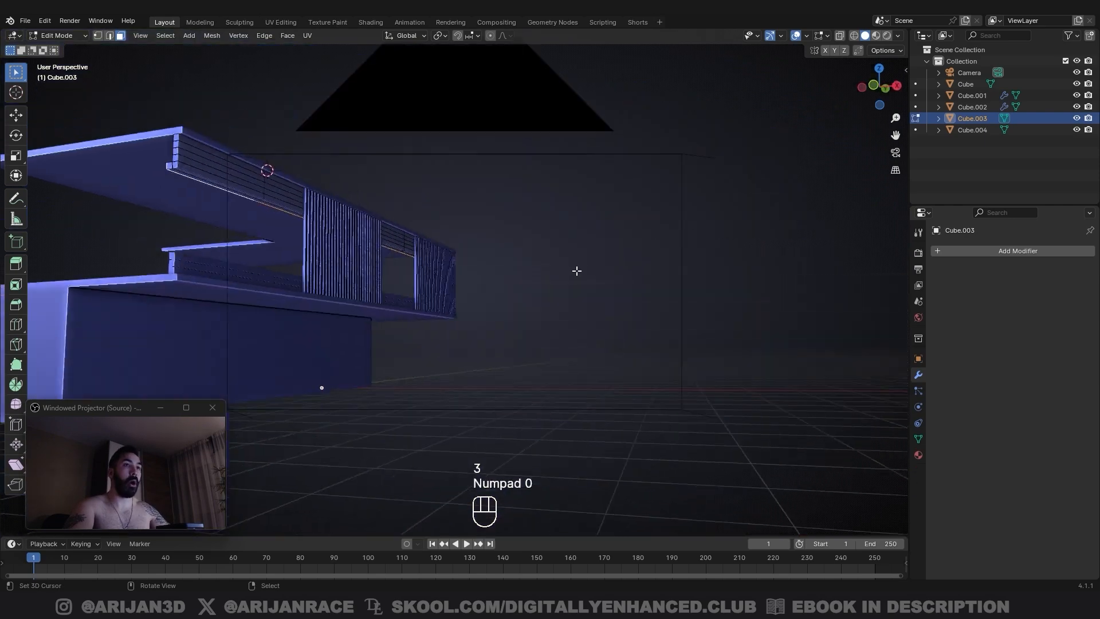
{"action": "key", "text": "g"}
{"action": "key", "text": "x"}
{"action": "left_click", "coordinate": [504, 256]}
{"action": "key", "text": "Tab"}
{"action": "scroll", "coordinate": [395, 243], "scroll_direction": "down", "scroll_amount": 2}
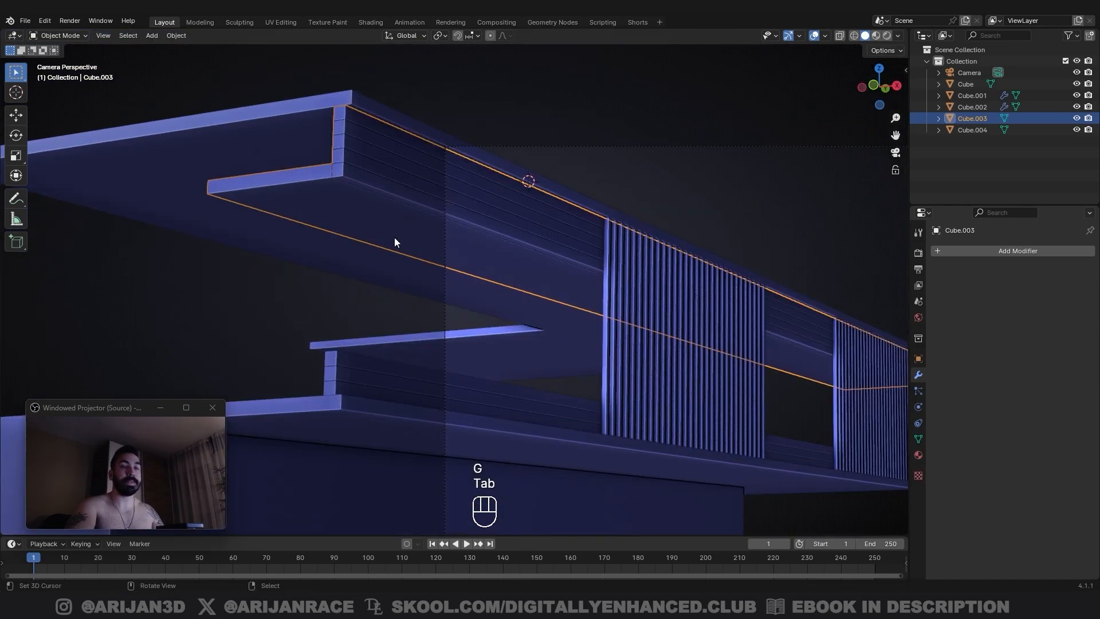
{"action": "scroll", "coordinate": [559, 300], "scroll_direction": "down", "scroll_amount": 3}
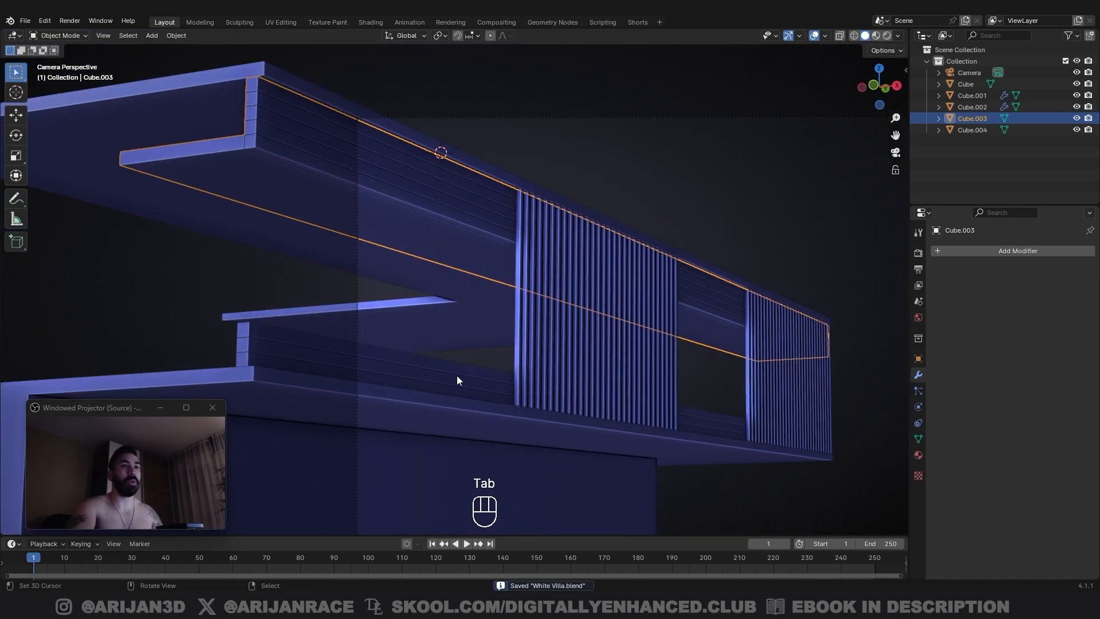
{"action": "key", "text": "ctrl+s"}
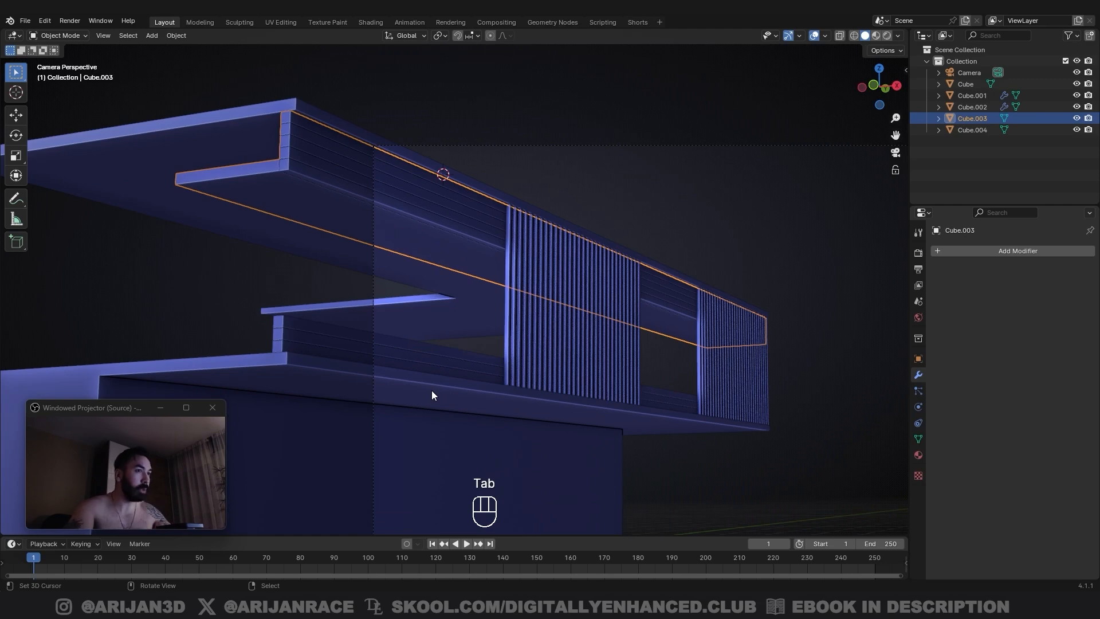
Step: Duplicate the plank section beside the vertical slats, place the copy inward beneath the soffit, and cap its open end
{"action": "scroll", "coordinate": [594, 322], "scroll_direction": "up", "scroll_amount": 2}
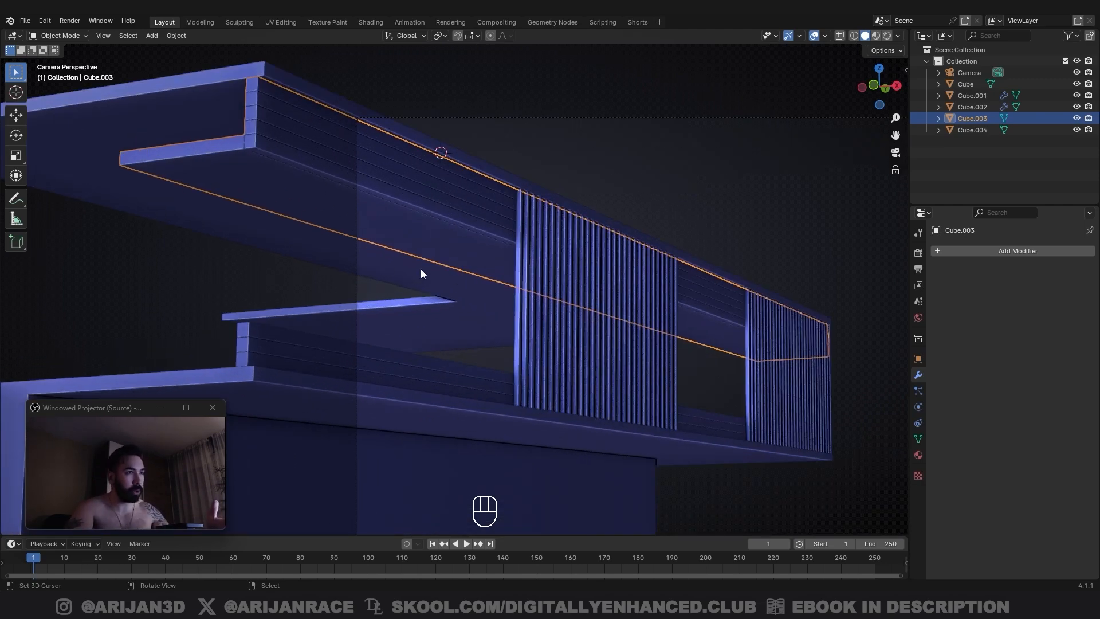
{"action": "key", "text": "Tab"}
{"action": "scroll", "coordinate": [436, 240], "scroll_direction": "up", "scroll_amount": 3}
{"action": "key", "text": "a"}
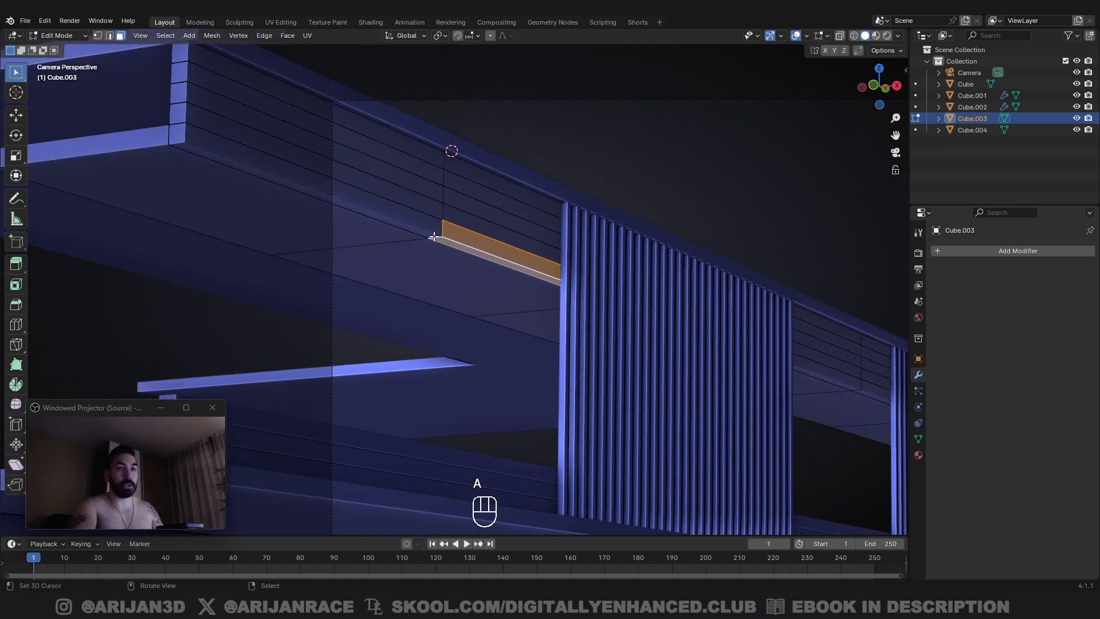
{"action": "scroll", "coordinate": [545, 263], "scroll_direction": "up", "scroll_amount": 4}
{"action": "key", "text": "shift+d"}
{"action": "key", "text": "g"}
{"action": "key", "text": "z"}
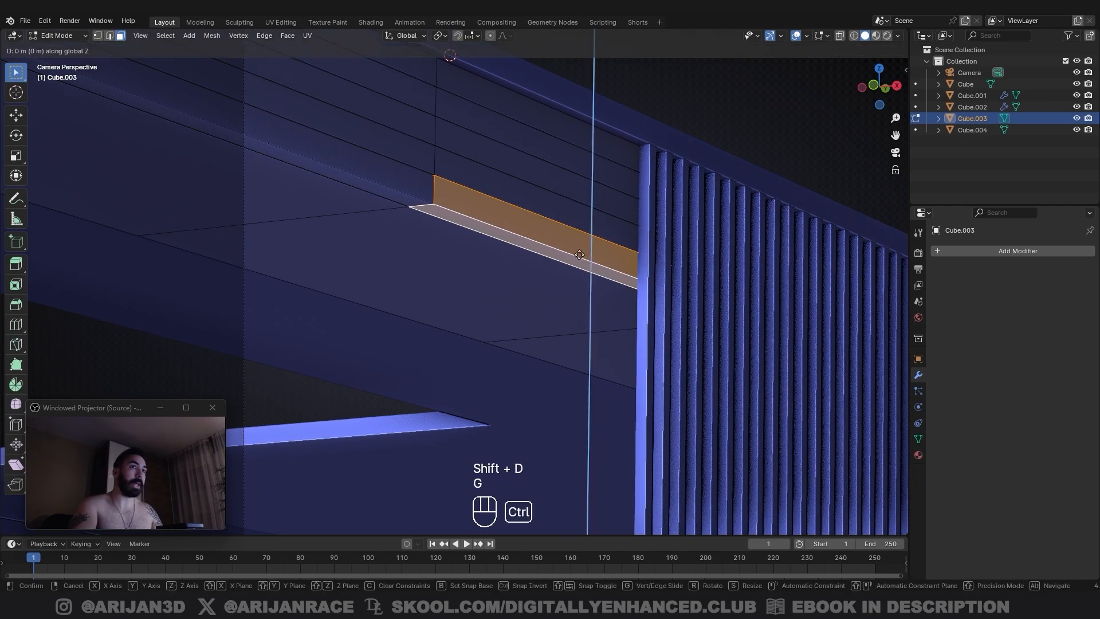
{"action": "left_click", "coordinate": [592, 428]}
{"action": "key", "text": "g"}
{"action": "key", "text": "x"}
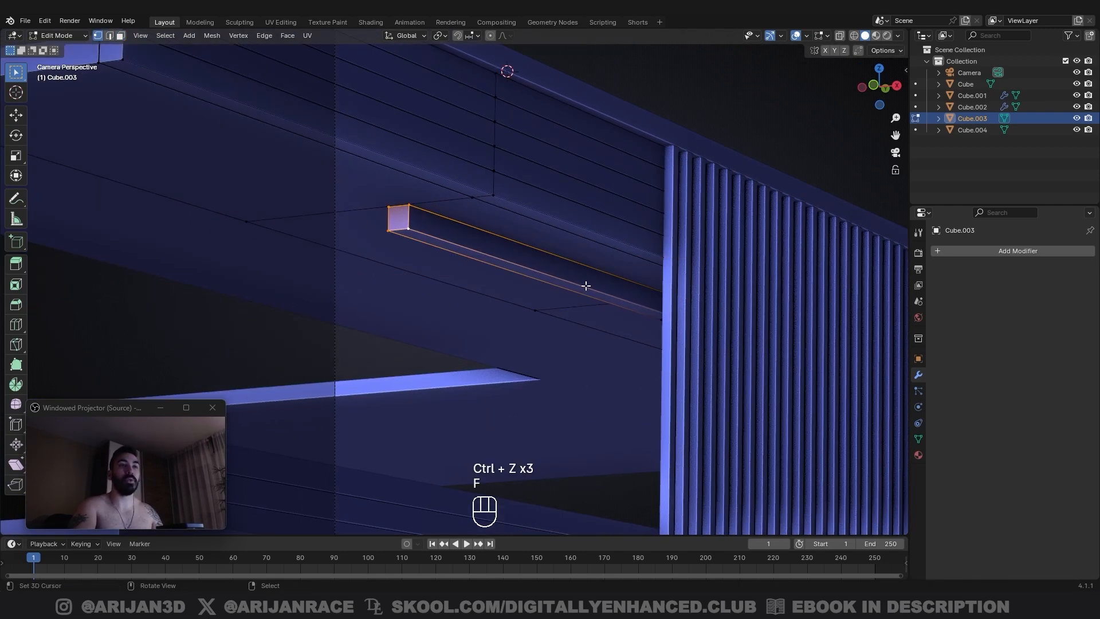
Step: Add a loop cut around the short beam and shift it along the Y axis close to the capped end
{"action": "key", "text": "ctrl+r"}
{"action": "left_click", "coordinate": [572, 279]}
{"action": "left_click", "coordinate": [420, 245], "text": "ctrl"}
{"action": "key", "text": "g"}
{"action": "key", "text": "y"}
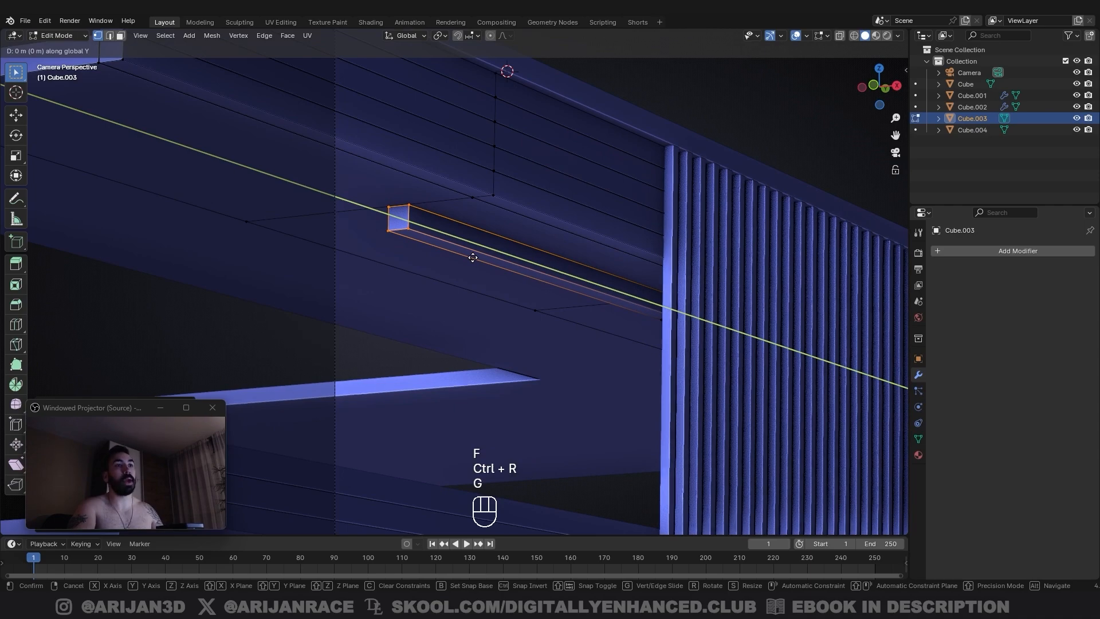
{"action": "left_click", "coordinate": [493, 265]}
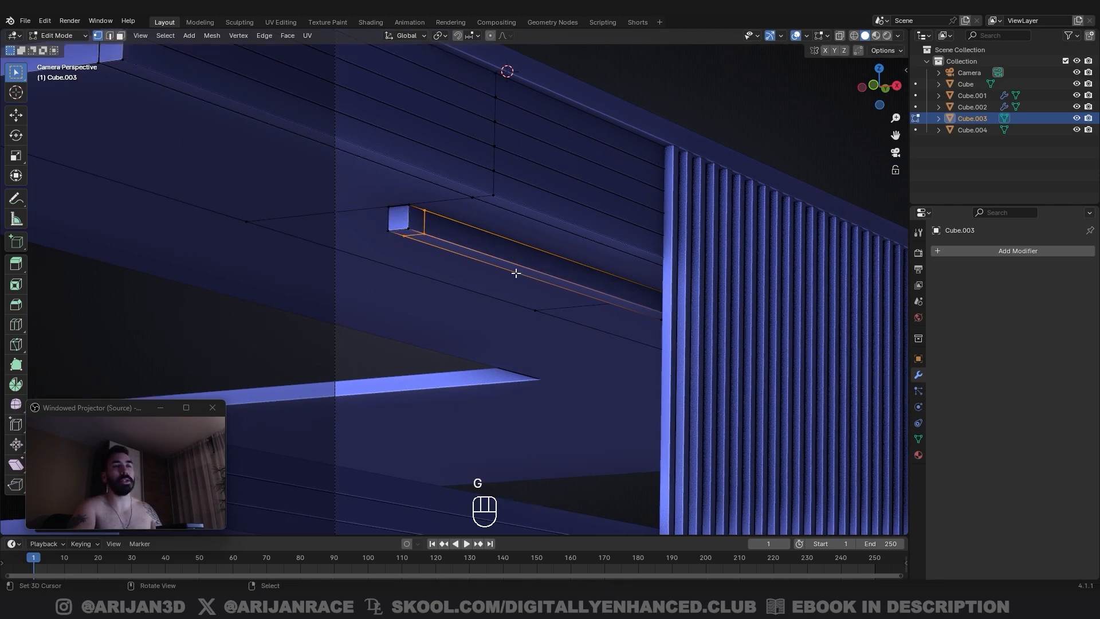
Step: Extrude the small inner side face at the beam's capped end 1 m inward to form an L-shaped corner
{"action": "key", "text": "3"}
{"action": "key", "text": "z"}
{"action": "left_click", "coordinate": [397, 221]}
{"action": "key", "text": "z"}
{"action": "key", "text": "e"}
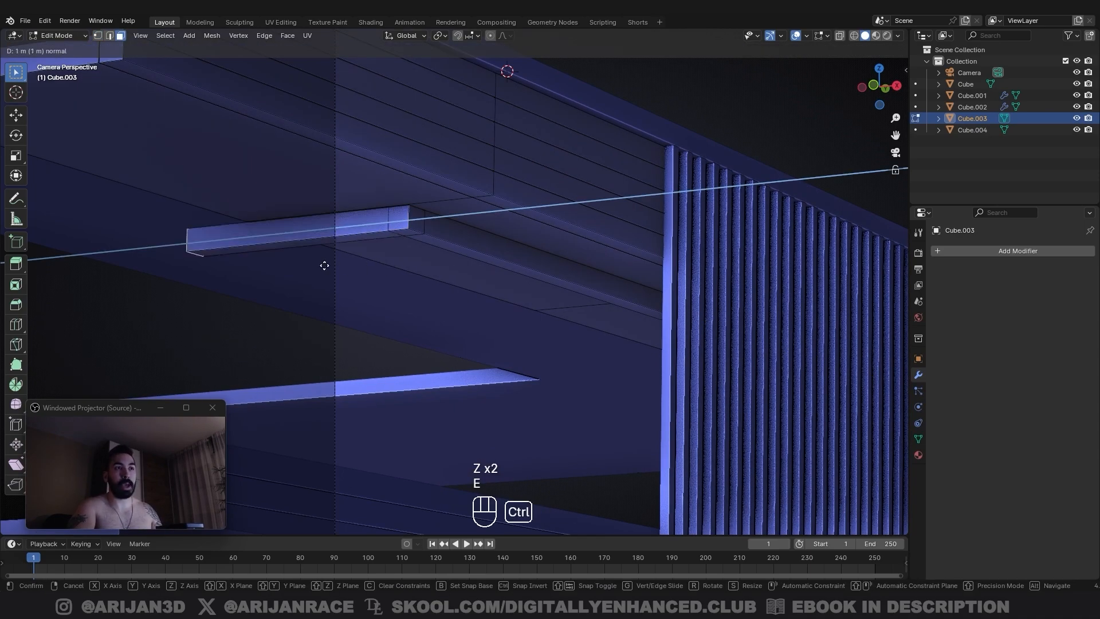
{"action": "left_click", "coordinate": [324, 265]}
{"action": "key", "text": "Tab"}
{"action": "middle_click_drag", "start_coordinate": [325, 266], "coordinate": [408, 260]}
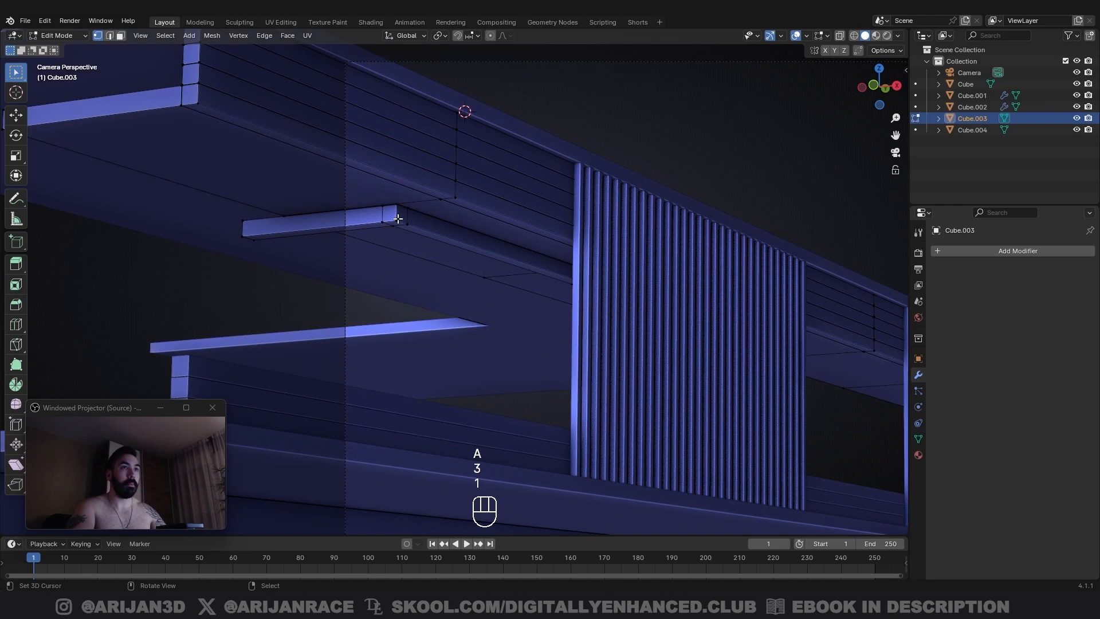
Step: Separate the L-shaped beam from the plank mesh into its own object and leave mesh editing
{"action": "key", "text": "l"}
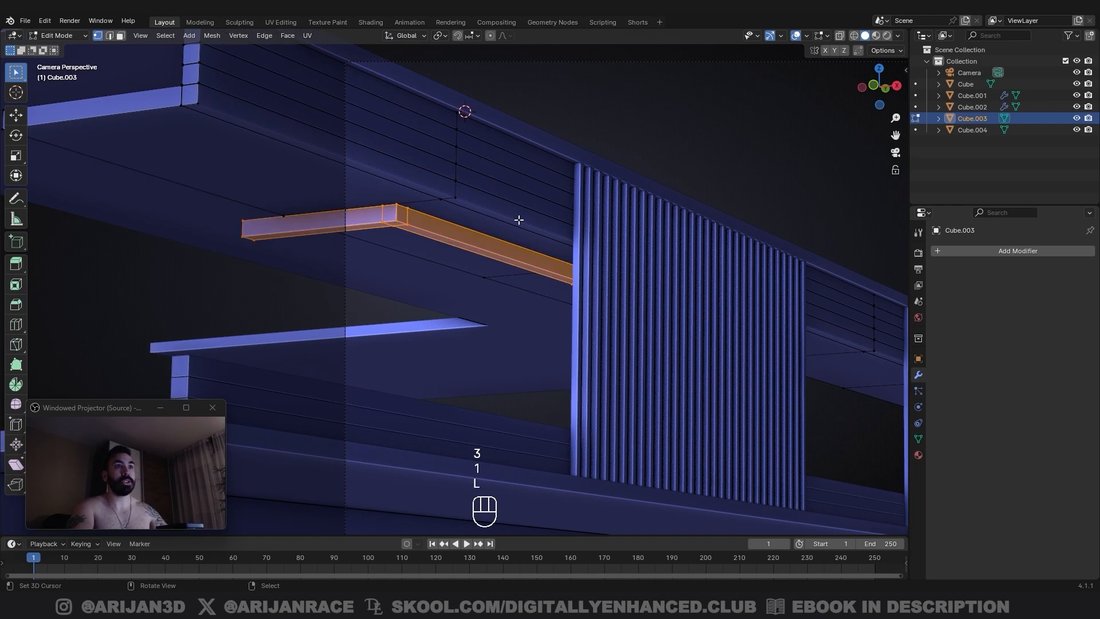
{"action": "key", "text": "p"}
{"action": "left_click", "coordinate": [414, 219]}
{"action": "key", "text": "Tab"}
Step: Add an Array modifier to the separated L-shaped beam, using constant offset instead of relative offset
{"action": "left_click", "coordinate": [1002, 251]}
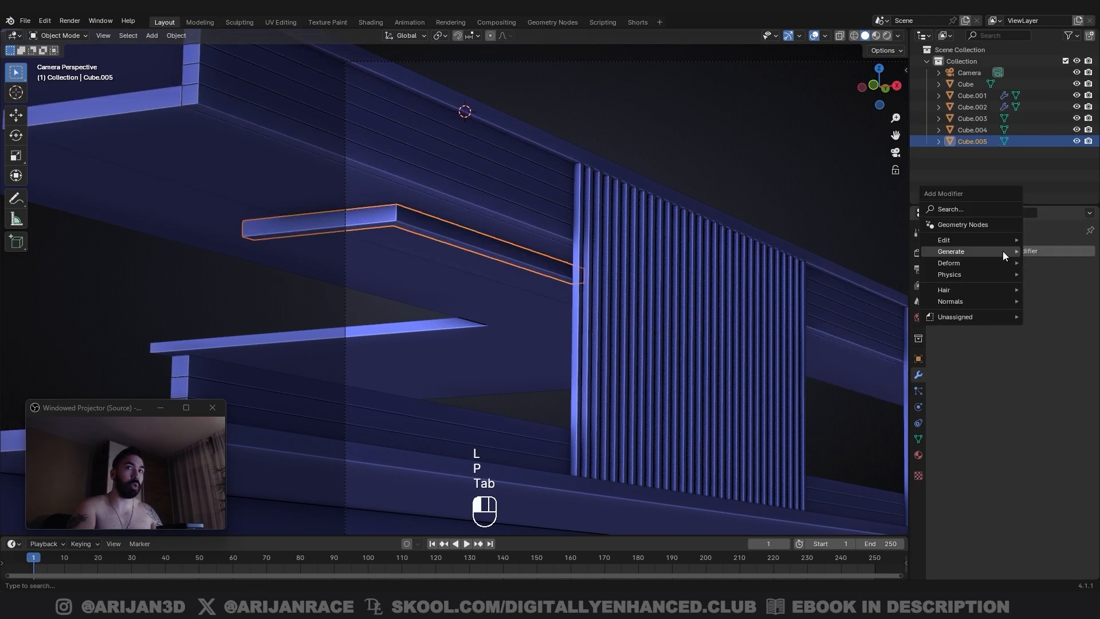
{"action": "mouse_move", "coordinate": [916, 250]}
{"action": "left_click", "coordinate": [861, 251]}
{"action": "left_click", "coordinate": [954, 319]}
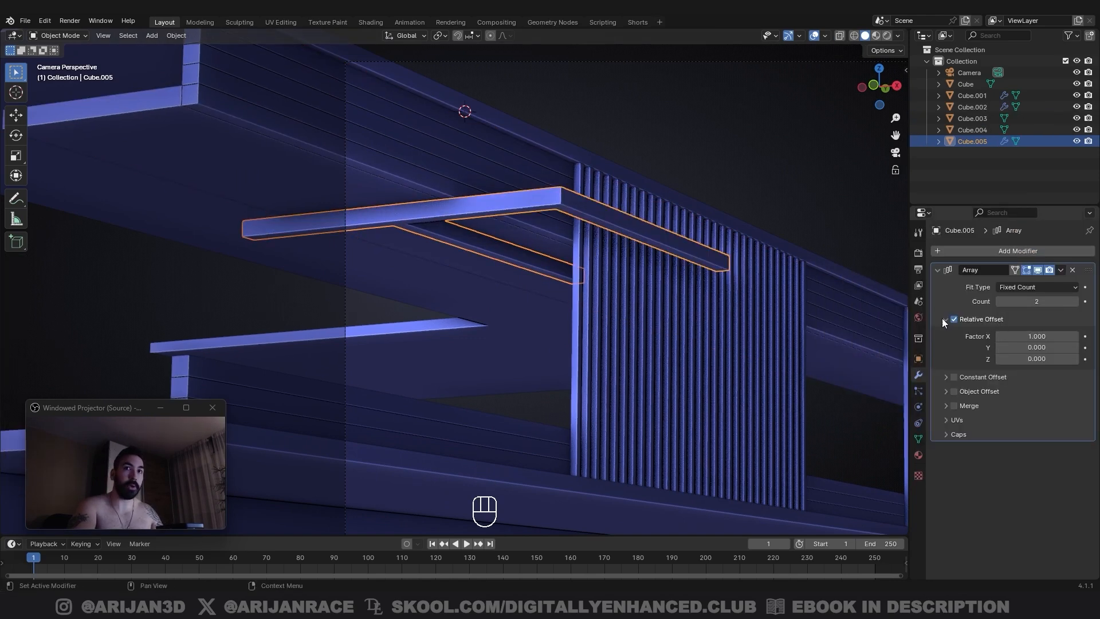
{"action": "left_click", "coordinate": [954, 377]}
{"action": "left_click", "coordinate": [968, 377]}
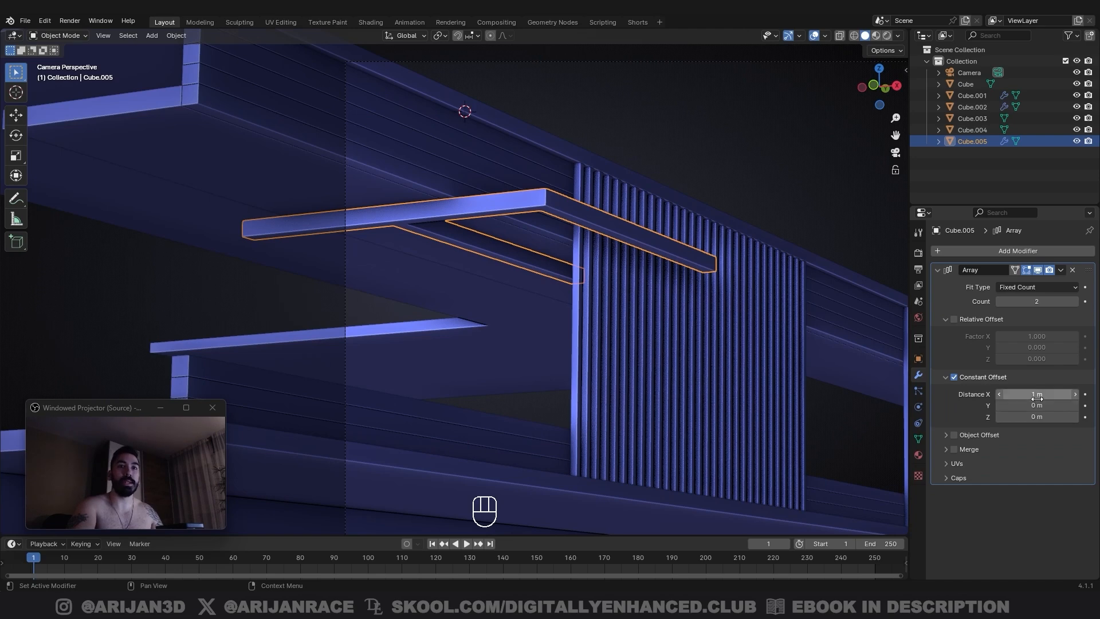
Step: Set the L-shaped beam array's constant offset to 0 m in X and -0.1 m in Z
{"action": "key", "text": "BackSpace"}
{"action": "left_click", "coordinate": [1034, 417]}
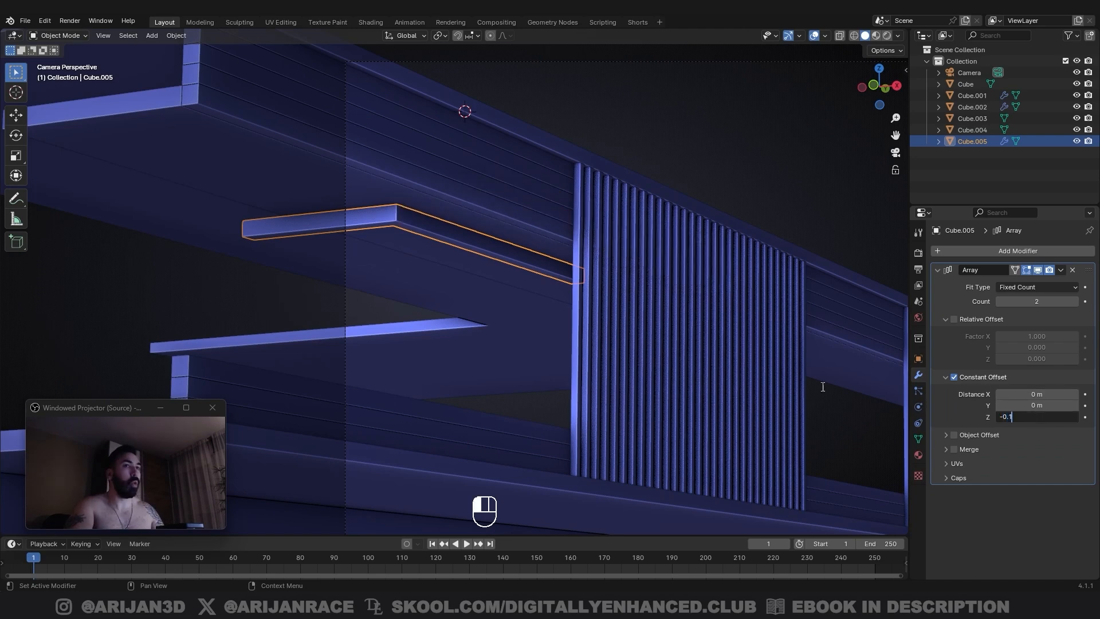
{"action": "key", "text": "Return"}
Step: Raise the L-shaped beam's array count to 14 so the planks form a wall down to the lower slab
{"action": "double_click", "coordinate": [1076, 302]}
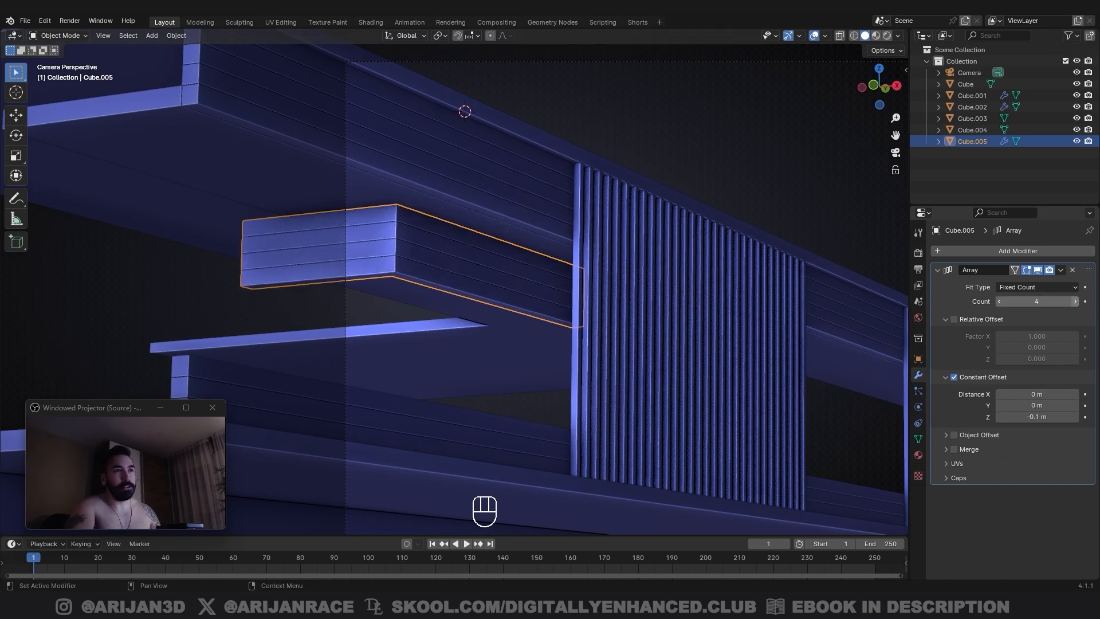
{"action": "left_click", "coordinate": [1076, 301]}
{"action": "left_click", "coordinate": [1076, 301]}
{"action": "left_click", "coordinate": [1076, 302]}
{"action": "left_click", "coordinate": [1076, 301]}
{"action": "left_click", "coordinate": [1076, 302]}
{"action": "left_click", "coordinate": [1076, 302]}
{"action": "left_click", "coordinate": [1076, 301]}
{"action": "left_click", "coordinate": [1076, 303]}
{"action": "left_click", "coordinate": [1077, 302]}
{"action": "left_click", "coordinate": [1076, 302]}
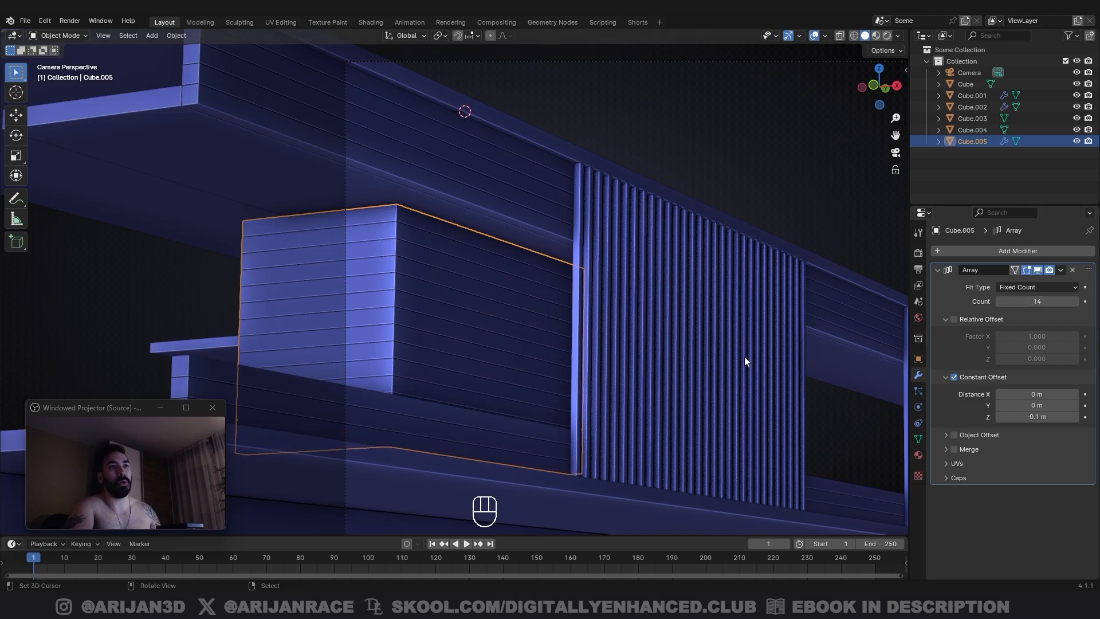
Step: Move the plank wall about 1.15 m along Y so it sits behind the vertical slats
{"action": "middle_click_drag", "start_coordinate": [481, 342], "coordinate": [465, 292], "text": "shift"}
{"action": "key", "text": "a"}
{"action": "key", "text": "g"}
{"action": "key", "text": "y"}
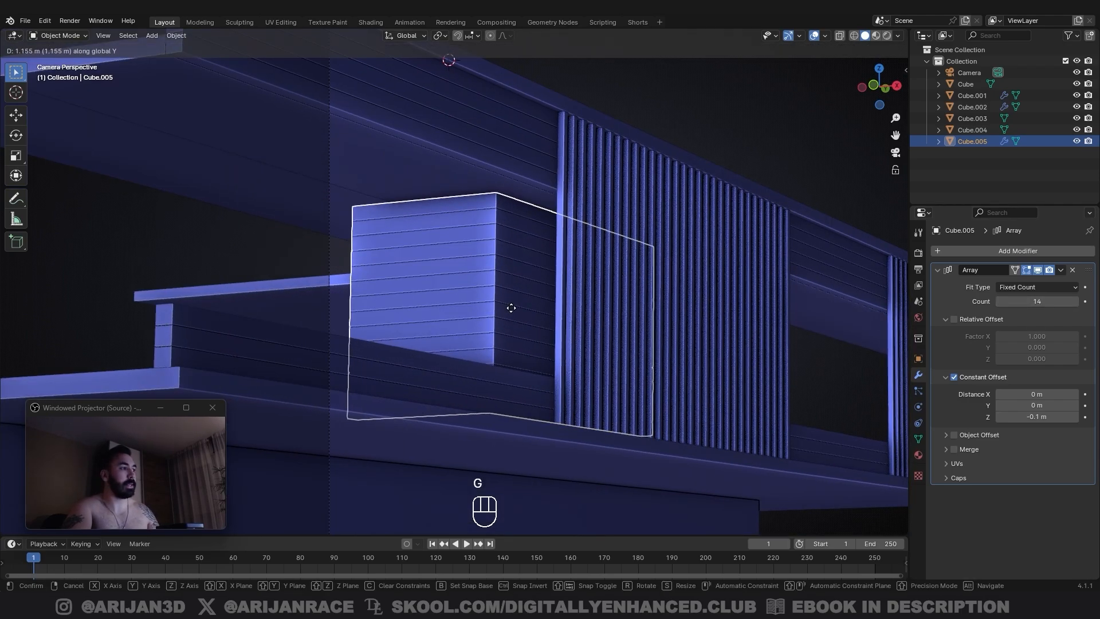
{"action": "left_click", "coordinate": [510, 307]}
Step: Examine the recessed wall behind the slats in the villa reference image and compare it with the model
{"action": "scroll", "coordinate": [533, 323], "scroll_direction": "down", "scroll_amount": 2}
{"action": "middle_click_drag", "start_coordinate": [653, 408], "coordinate": [555, 370], "text": "shift"}
{"action": "left_click_drag", "start_coordinate": [647, 577], "coordinate": [500, 112]}
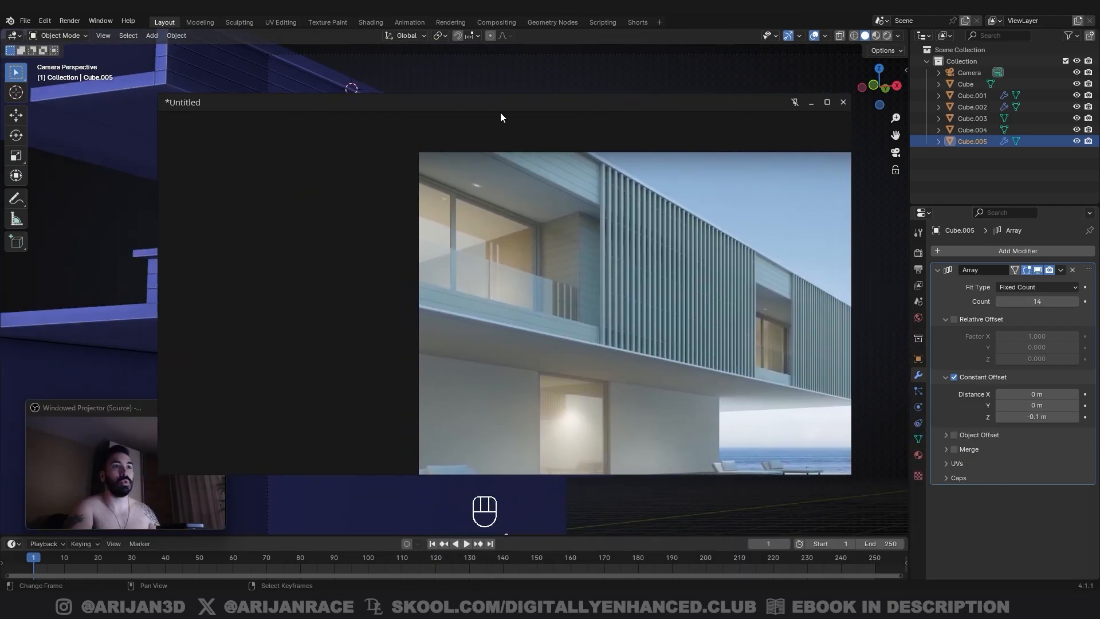
{"action": "middle_click_drag", "start_coordinate": [610, 263], "coordinate": [533, 254]}
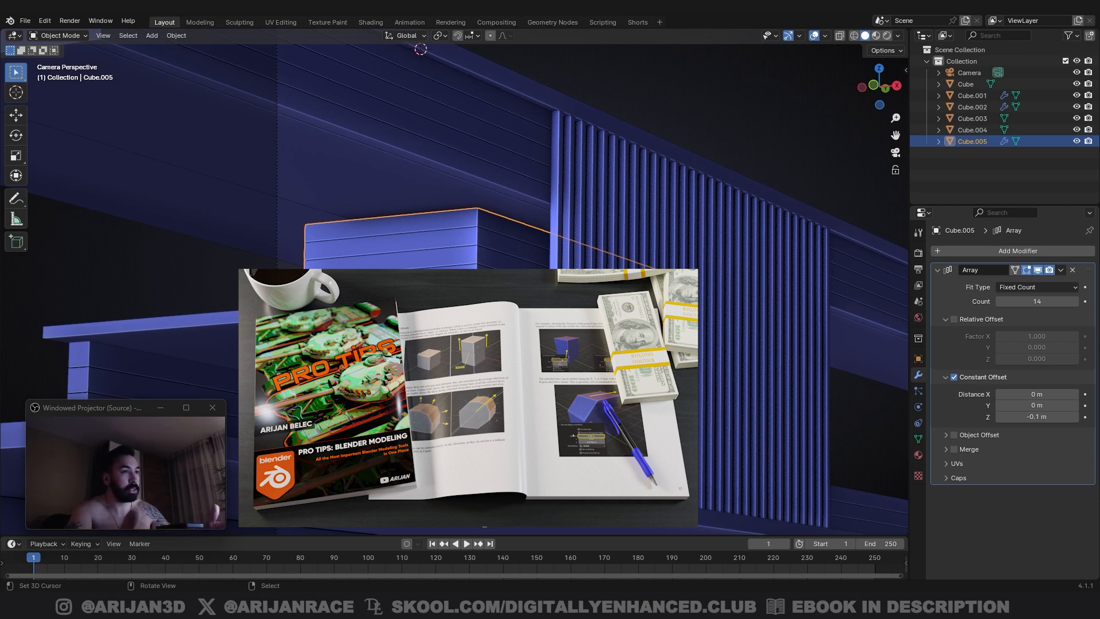
{"action": "scroll", "coordinate": [552, 240], "scroll_direction": "down", "scroll_amount": 2}
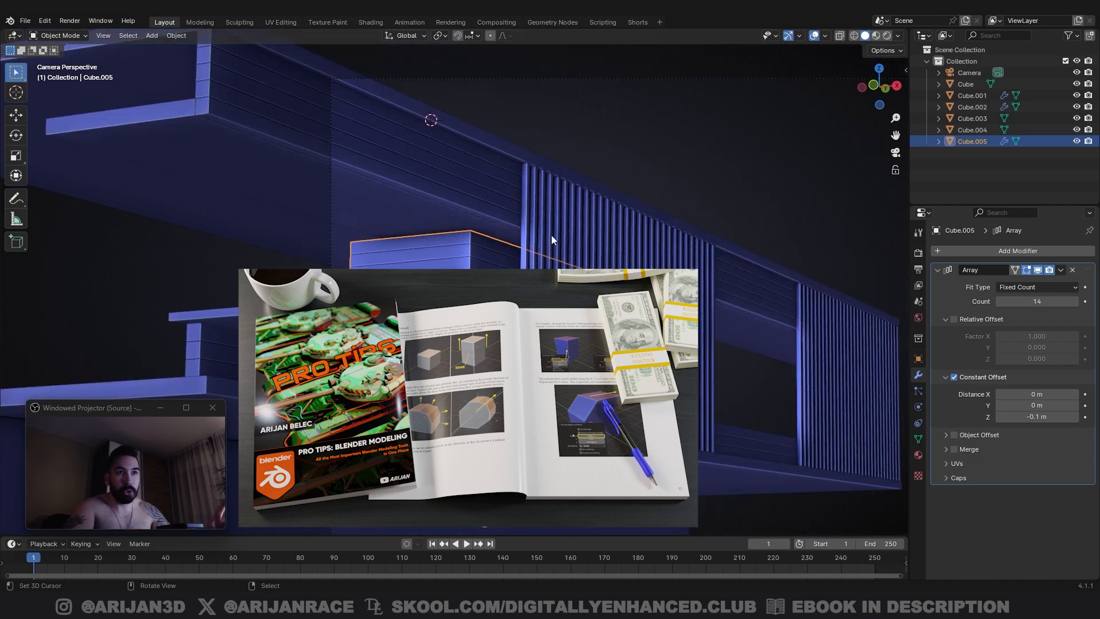
{"action": "scroll", "coordinate": [473, 260], "scroll_direction": "down", "scroll_amount": 2}
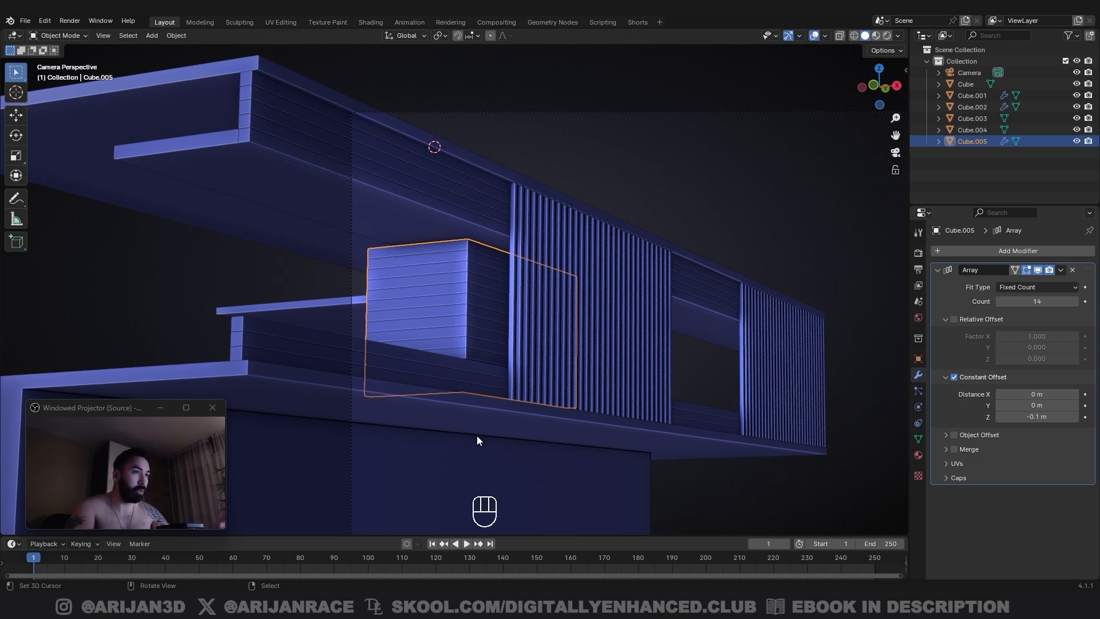
{"action": "middle_click_drag", "start_coordinate": [479, 437], "coordinate": [532, 316], "text": "shift"}
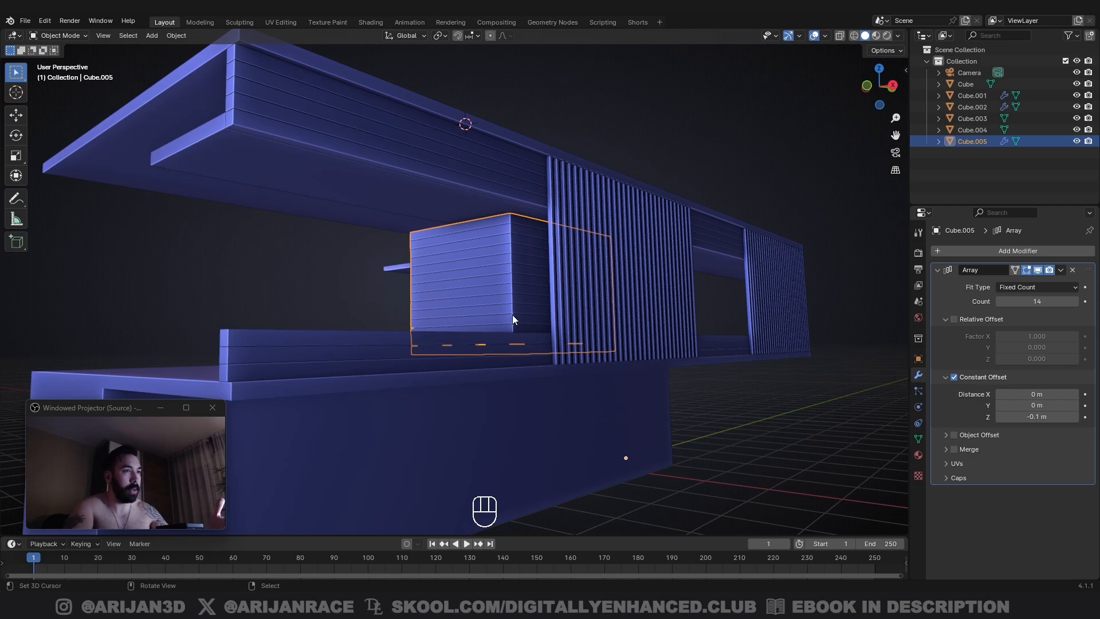
{"action": "middle_click_drag", "start_coordinate": [513, 316], "coordinate": [471, 333]}
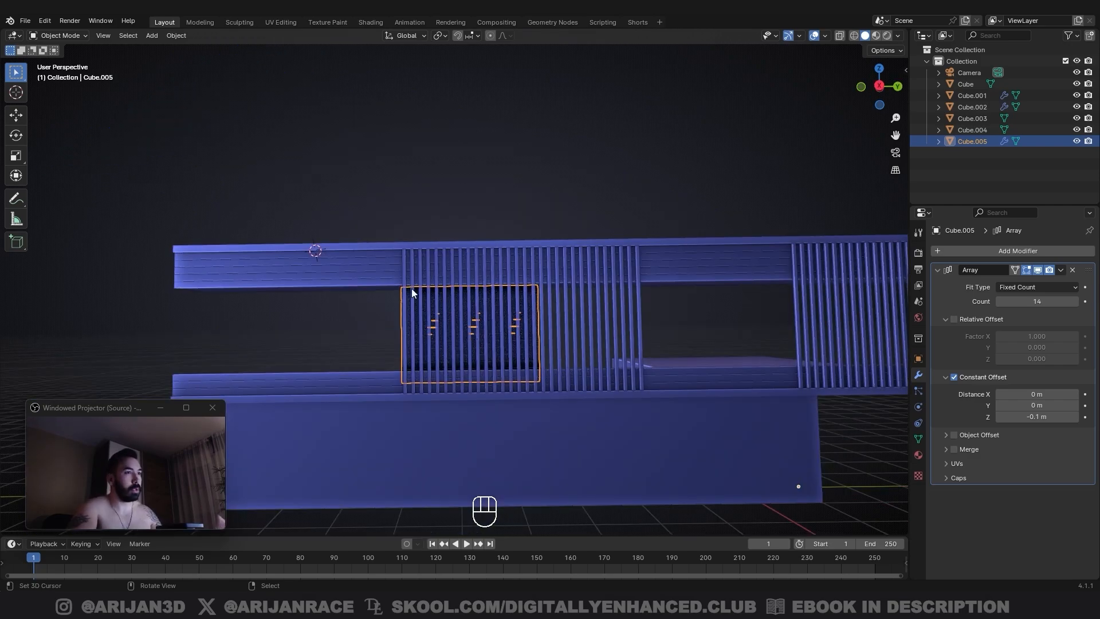
Step: In the right side view, shift the plank wall slightly in the positive Y direction behind the slats
{"action": "key", "text": "KP_3"}
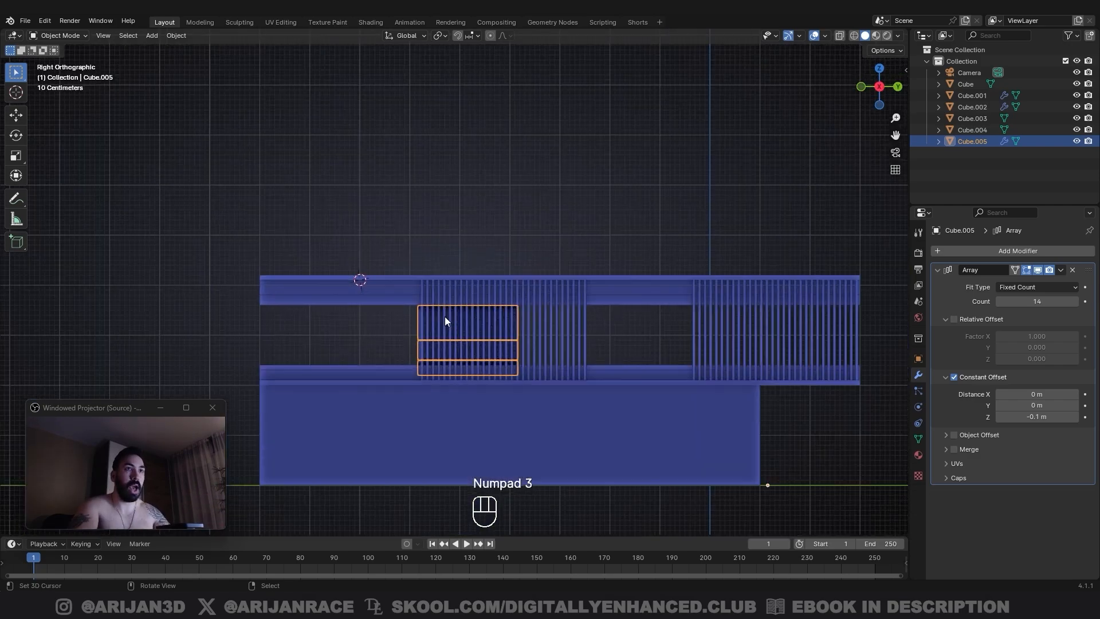
{"action": "scroll", "coordinate": [444, 338], "scroll_direction": "up", "scroll_amount": 4}
{"action": "key", "text": "g"}
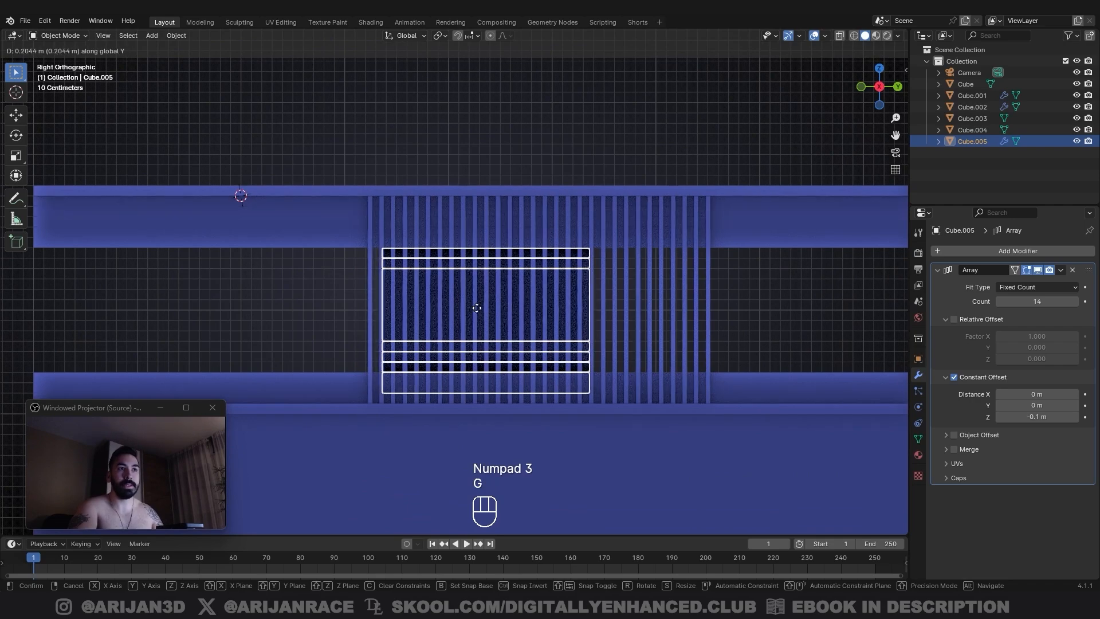
{"action": "left_click", "coordinate": [485, 307]}
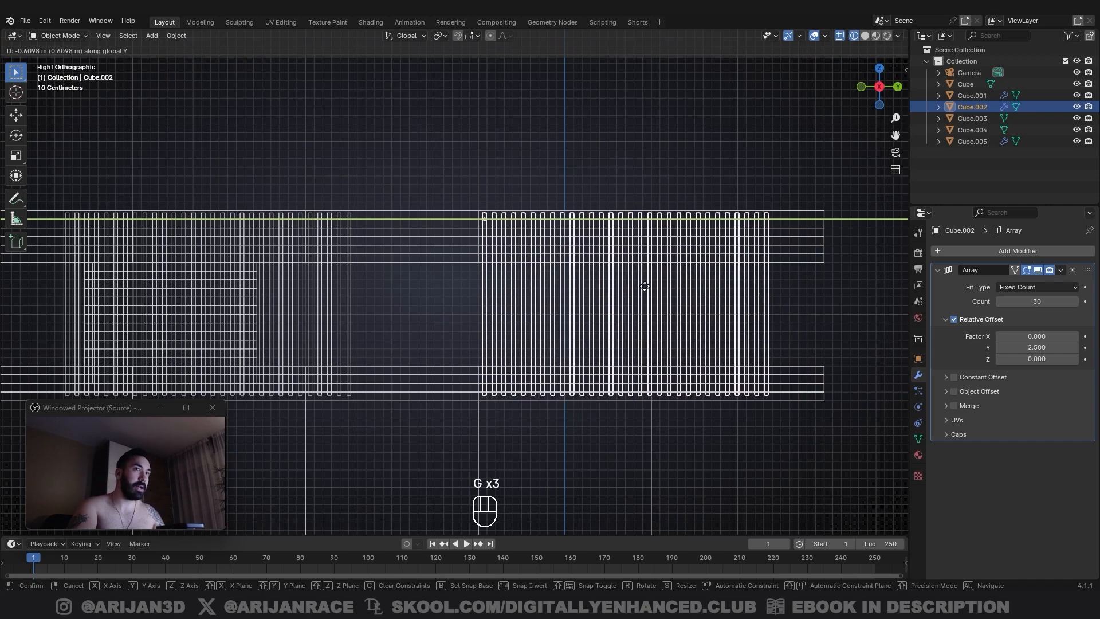
Step: Move the slat array at the building's far end about -0.6 m along Y and raise its count to 36
{"action": "left_click", "coordinate": [642, 286]}
{"action": "left_click", "coordinate": [1076, 299]}
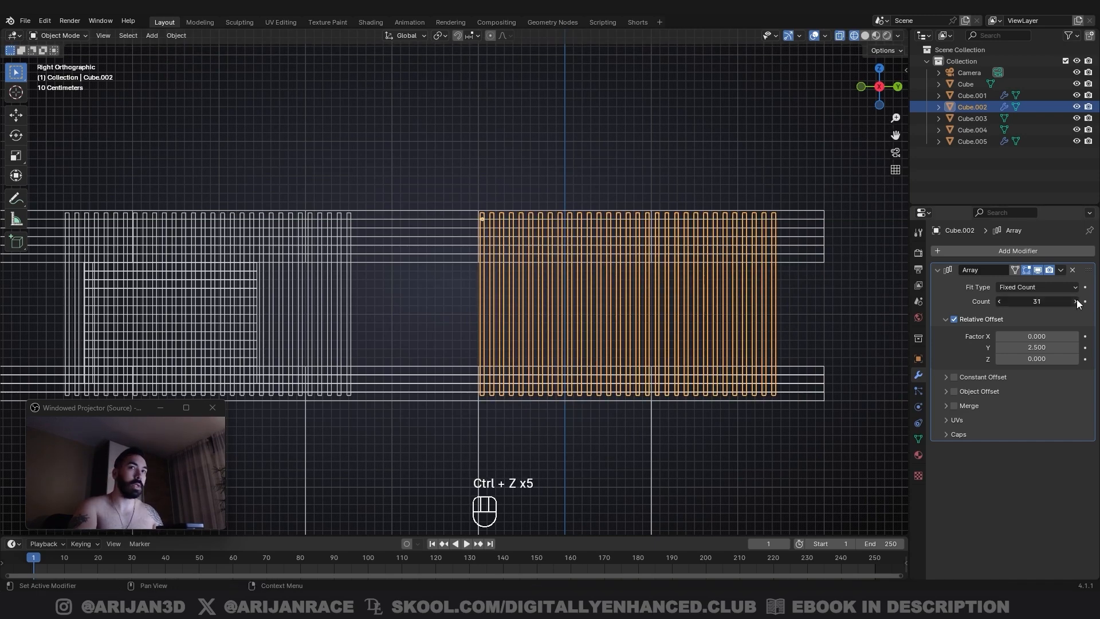
{"action": "left_click", "coordinate": [1077, 300]}
{"action": "left_click", "coordinate": [1077, 300]}
{"action": "left_click", "coordinate": [1076, 299]}
{"action": "left_click", "coordinate": [1077, 299]}
{"action": "left_click", "coordinate": [1076, 299]}
{"action": "scroll", "coordinate": [748, 287], "scroll_direction": "up", "scroll_amount": 1}
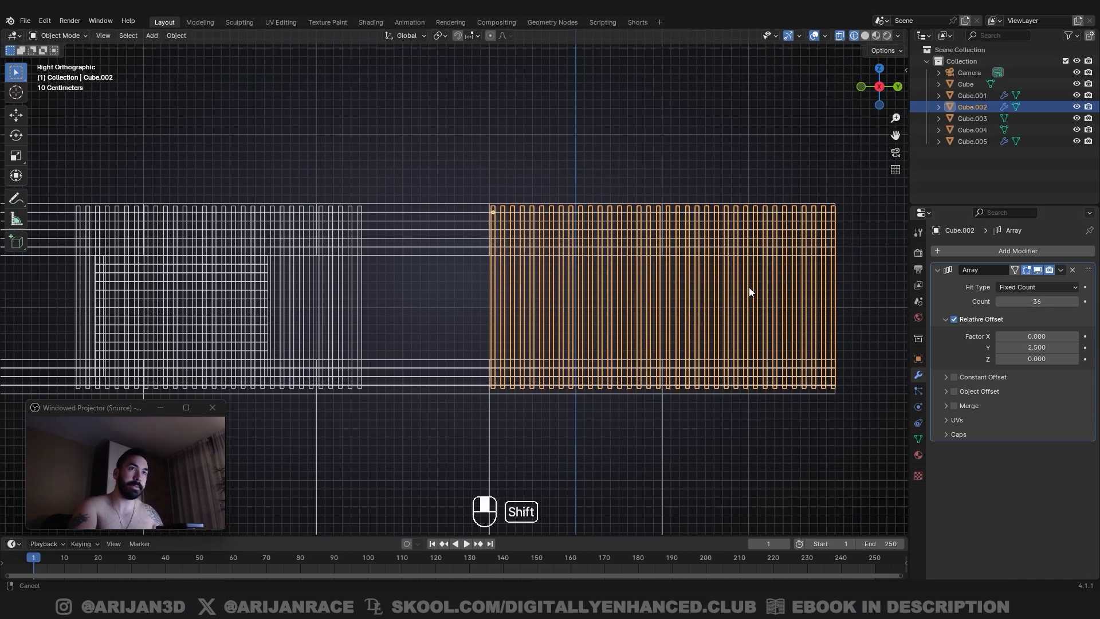
Step: Apply the far-end slats' Array modifier and snap the 3D cursor to the center of all slats
{"action": "key", "text": "shift+z"}
{"action": "key", "text": "ctrl+a"}
{"action": "key", "text": "Tab"}
{"action": "key", "text": "a"}
{"action": "key", "text": "a"}
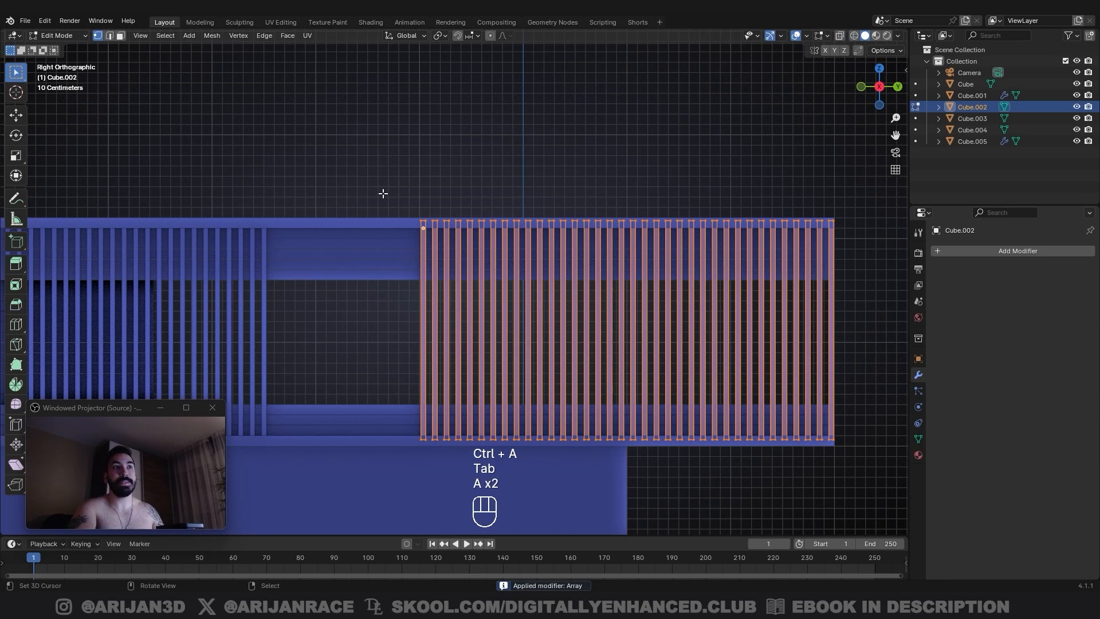
{"action": "key", "text": "shift+s"}
{"action": "left_click", "coordinate": [696, 316]}
{"action": "key", "text": "Tab"}
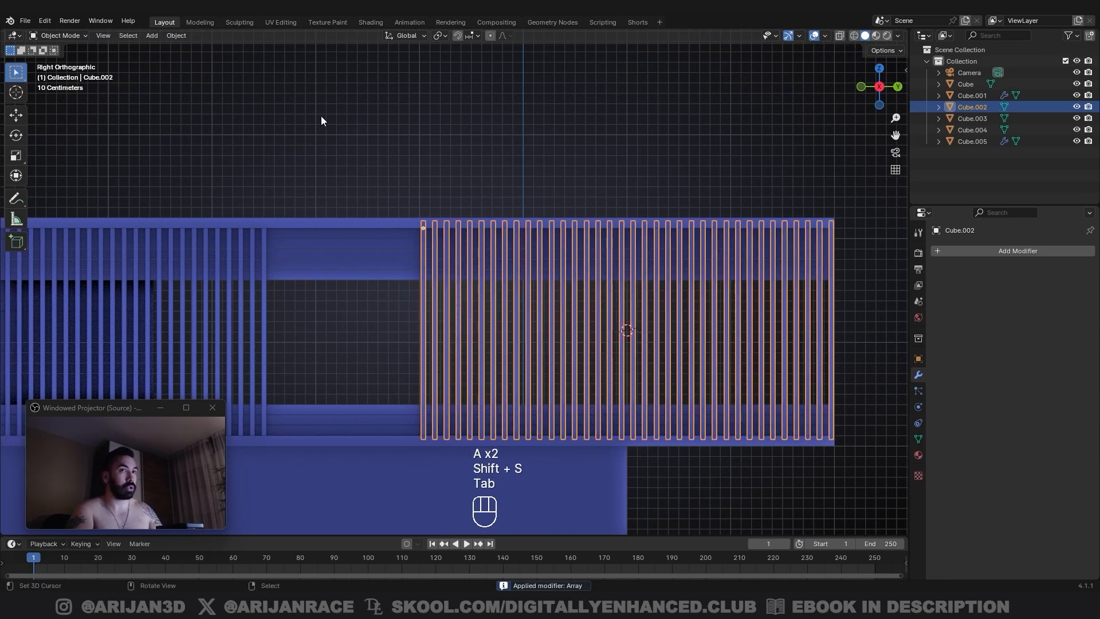
Step: Set the slat object's origin to the 3D cursor and move the slats up above the roof slab
{"action": "left_click", "coordinate": [176, 36]}
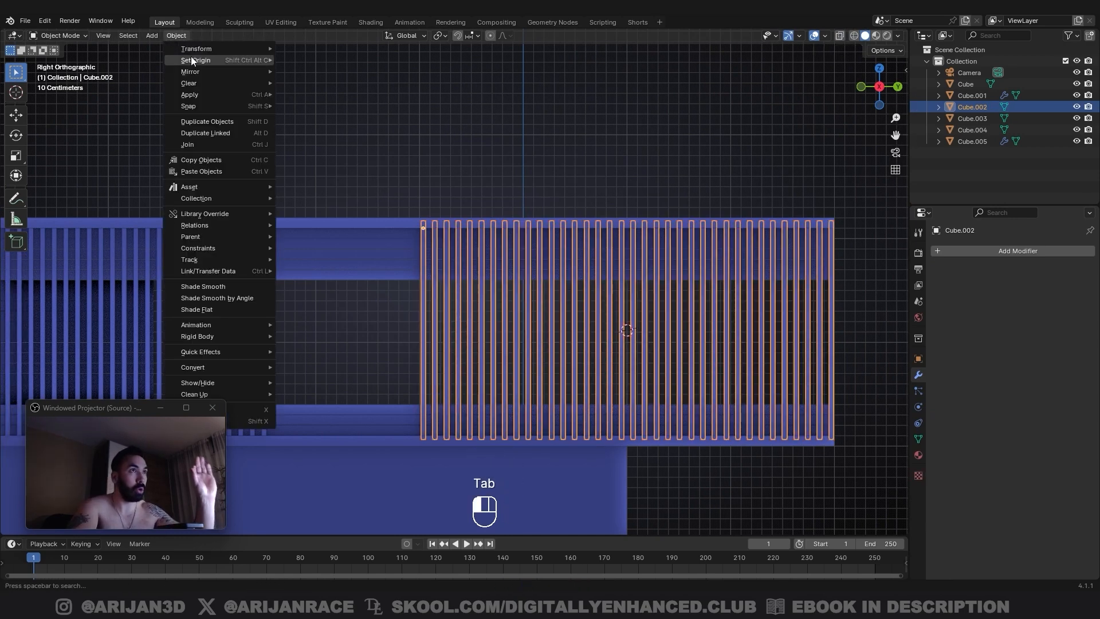
{"action": "mouse_move", "coordinate": [194, 59]}
{"action": "left_click", "coordinate": [338, 84]}
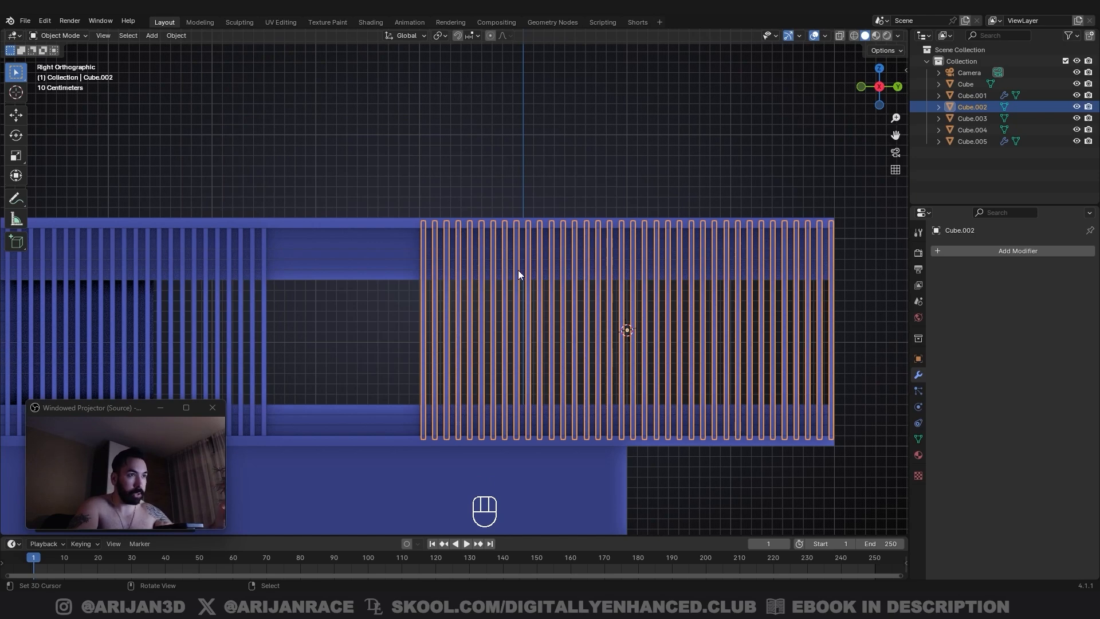
{"action": "scroll", "coordinate": [518, 270], "scroll_direction": "down", "scroll_amount": 1}
{"action": "key", "text": "g"}
{"action": "left_click", "coordinate": [344, 120]}
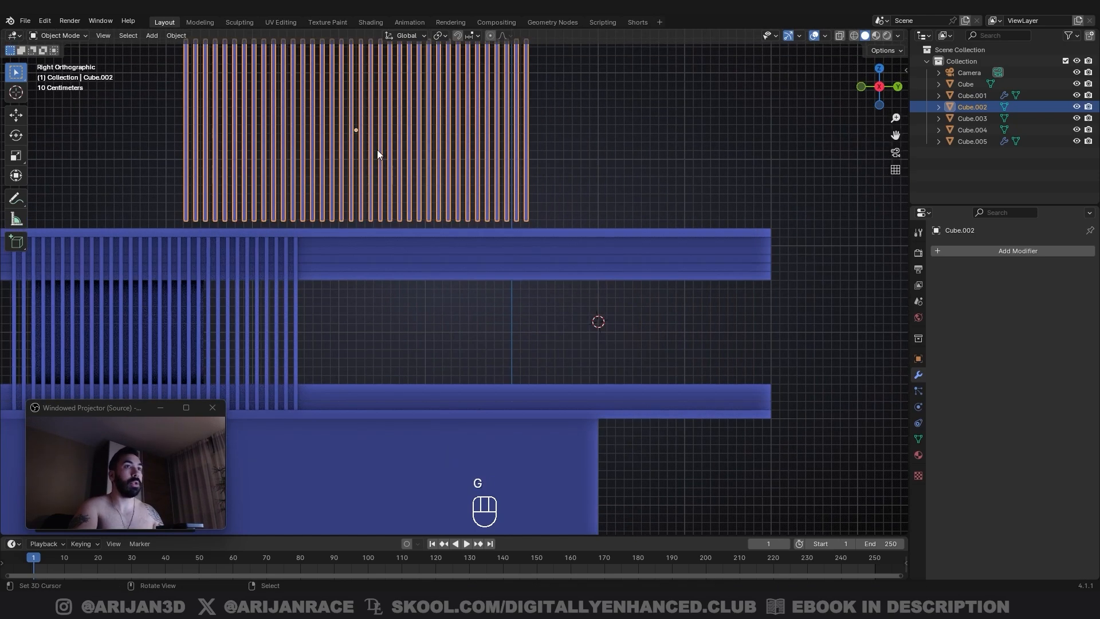
Step: Snap the 3D cursor to the midpoint of the last two edge faces on both the upper and lower slabs
{"action": "left_click", "coordinate": [572, 240]}
{"action": "key", "text": "Tab"}
{"action": "key", "text": "3"}
{"action": "left_click", "coordinate": [461, 232]}
{"action": "left_click", "coordinate": [651, 413], "text": "shift"}
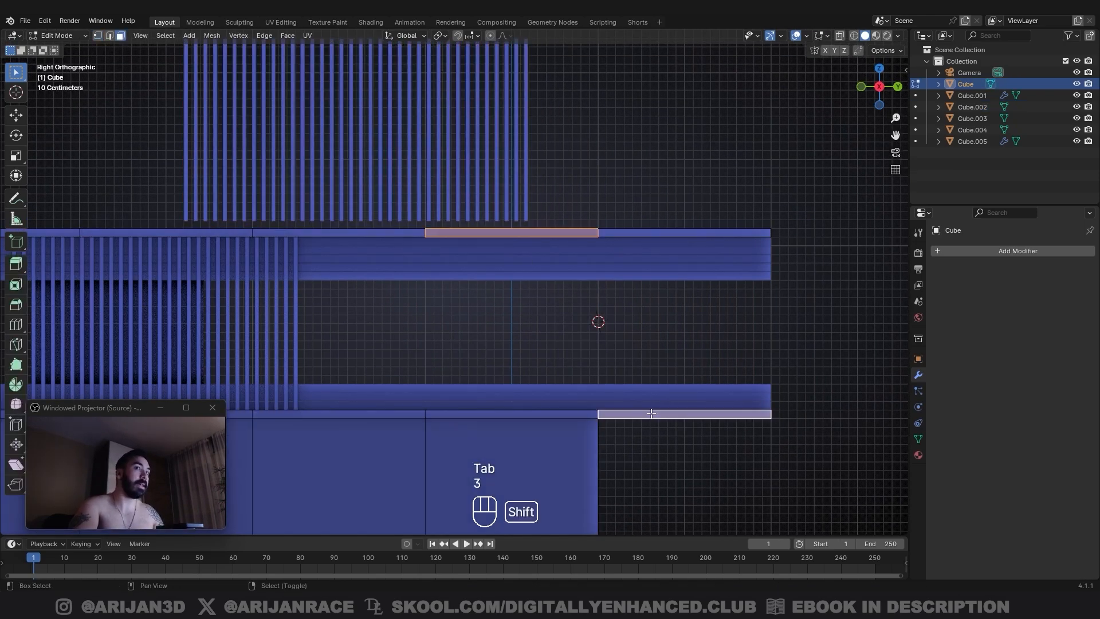
{"action": "left_click", "coordinate": [574, 413], "text": "shift"}
{"action": "left_click", "coordinate": [687, 242], "text": "shift"}
{"action": "key", "text": "shift+s"}
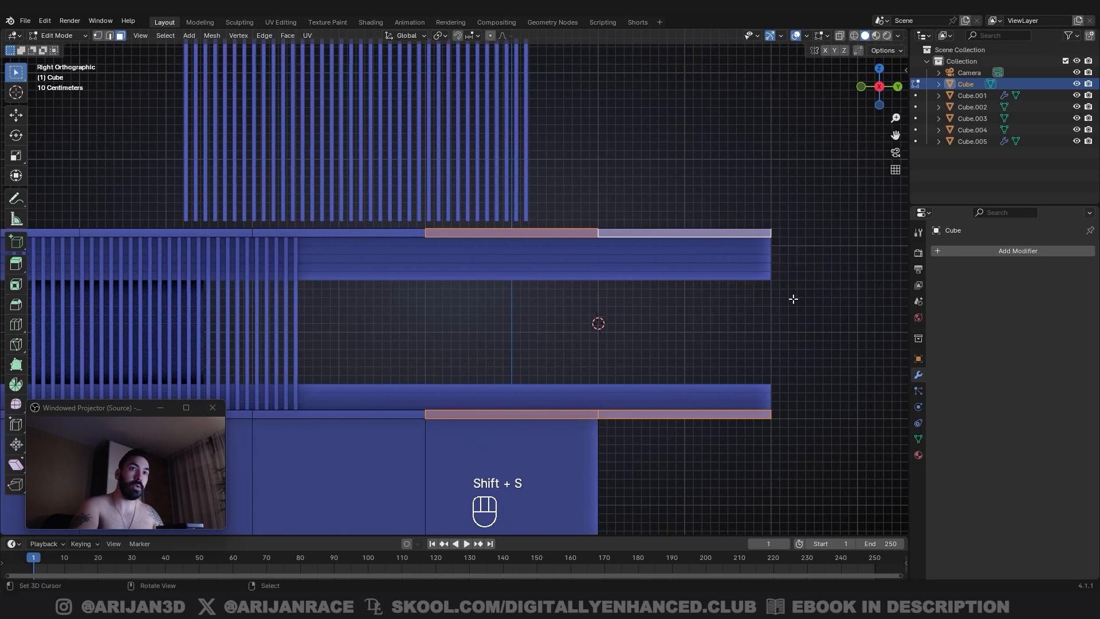
{"action": "key", "text": "Tab"}
Step: Snap the slat object to the 3D cursor so it is centered between the far-end slab faces
{"action": "left_click", "coordinate": [456, 147]}
{"action": "key", "text": "shift+s"}
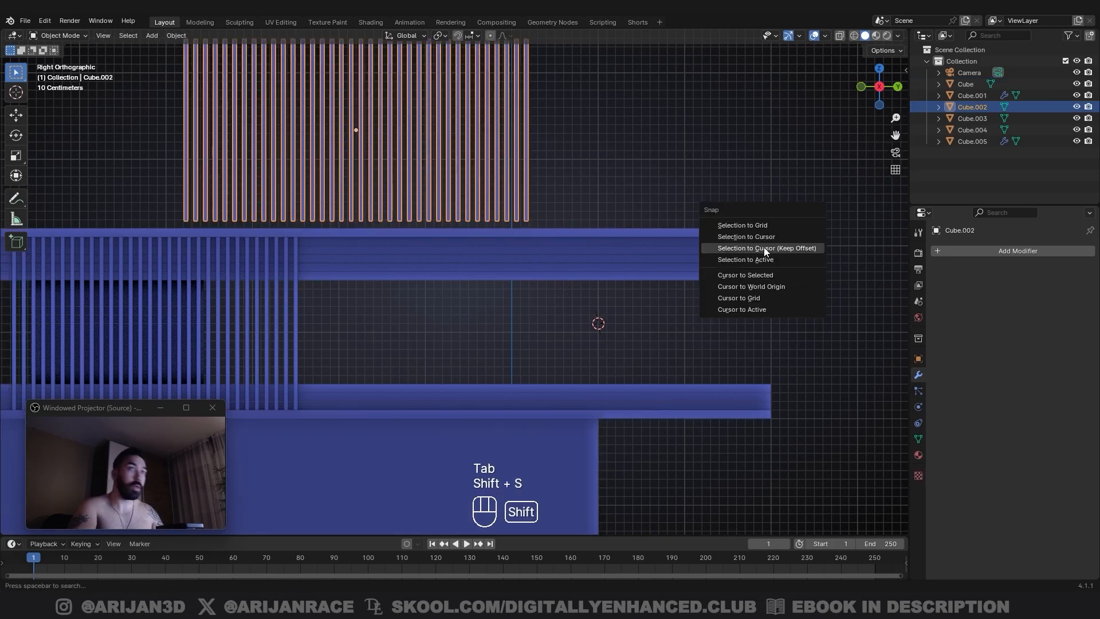
{"action": "left_click", "coordinate": [762, 234]}
{"action": "key", "text": "a"}
Step: Delete the original slat array in front of the plank wall
{"action": "middle_click_drag", "start_coordinate": [358, 299], "coordinate": [583, 299], "text": "shift"}
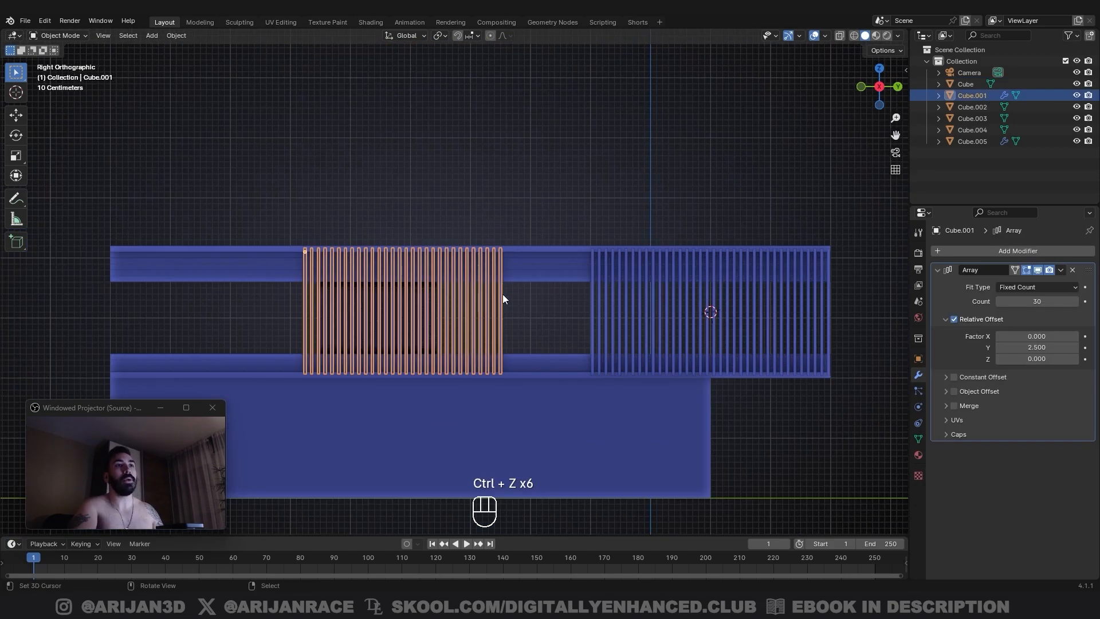
{"action": "key", "text": "x"}
{"action": "left_click", "coordinate": [450, 253]}
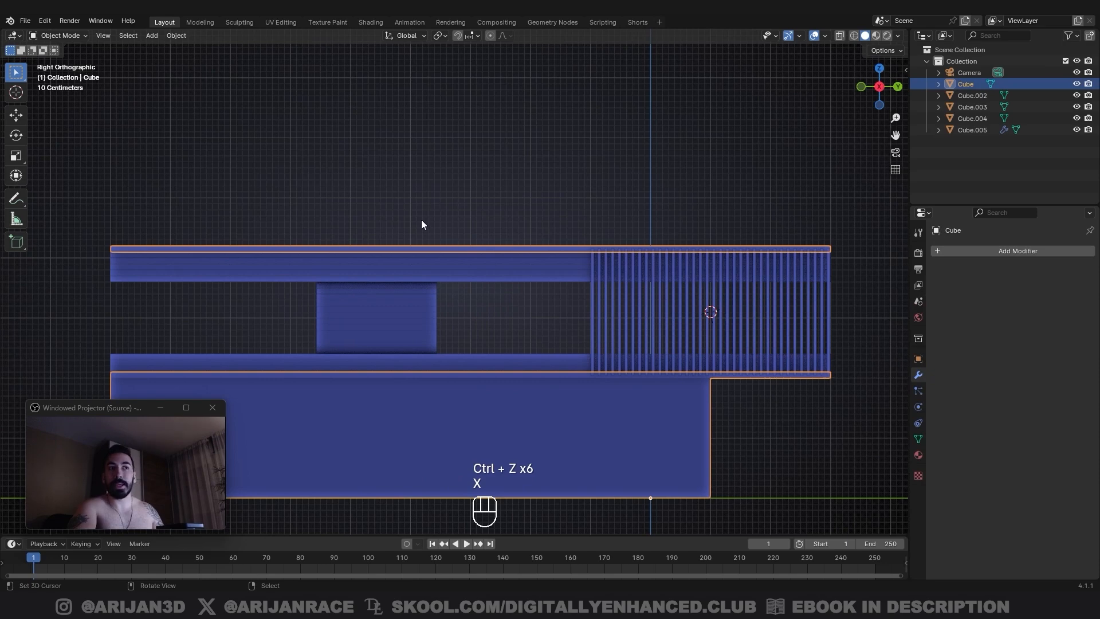
Step: Snap the 3D cursor to the midpoint of one upper and one lower slab face around the plank wall
{"action": "key", "text": "Tab"}
{"action": "key", "text": "3"}
{"action": "left_click", "coordinate": [344, 248]}
{"action": "left_click", "coordinate": [379, 376], "text": "shift"}
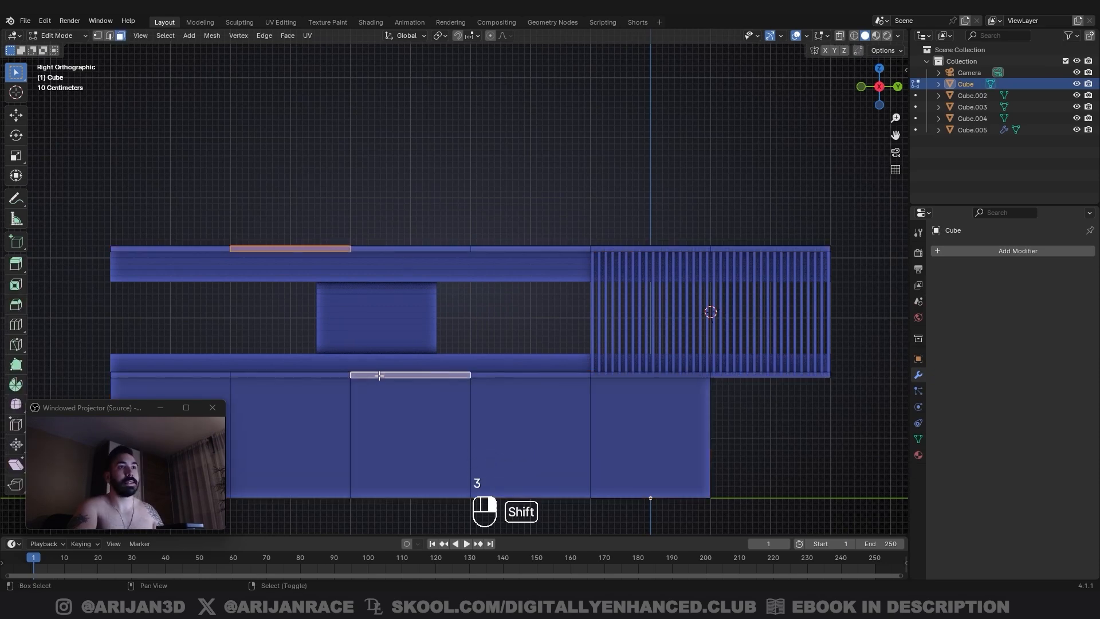
{"action": "key", "text": "shift+s"}
{"action": "left_click", "coordinate": [649, 411]}
{"action": "key", "text": "Tab"}
Step: Duplicate the far-end slats and snap the copy to the 3D cursor in front of the plank wall
{"action": "key", "text": "shift+d"}
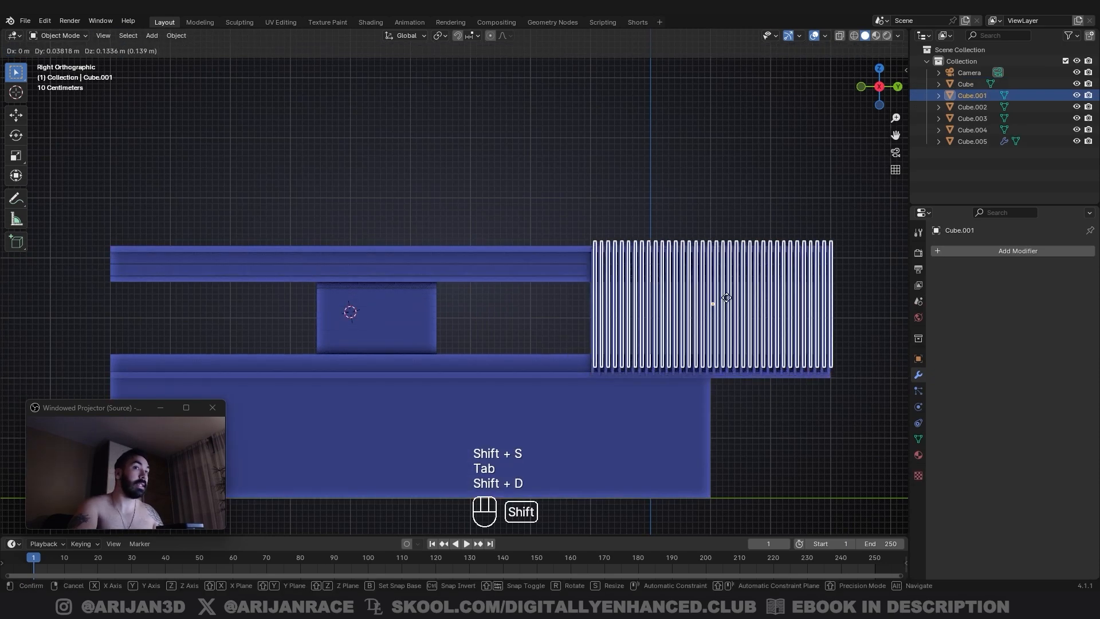
{"action": "left_click", "coordinate": [561, 167]}
{"action": "key", "text": "shift+s"}
{"action": "left_click", "coordinate": [648, 173]}
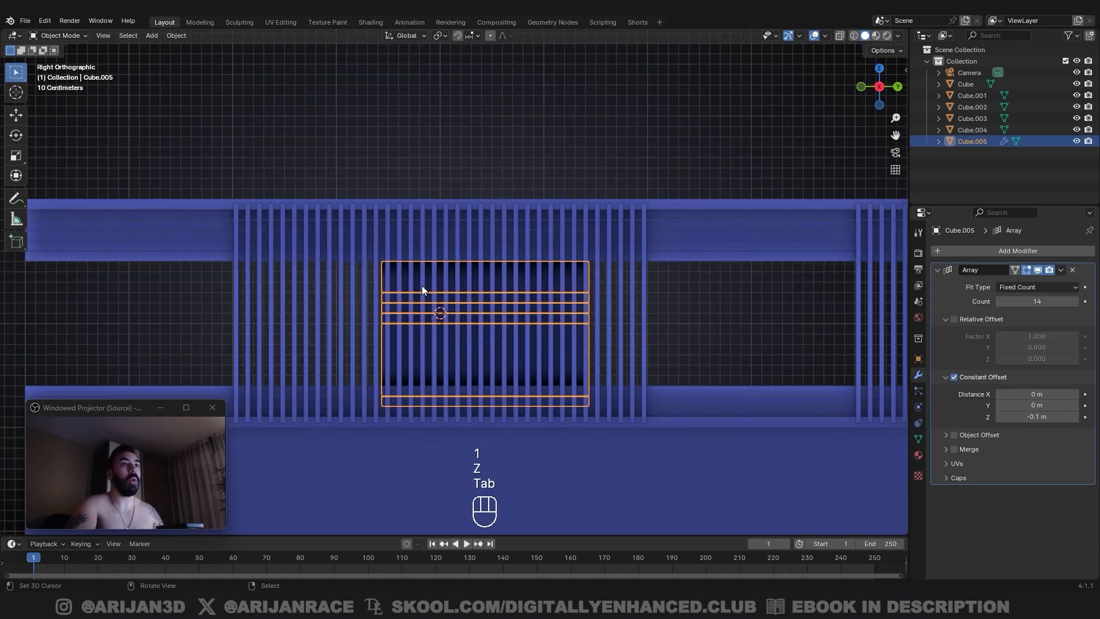
Step: Move the plank wall about -1.14 m along Y toward the outer end of the slat screen
{"action": "key", "text": "g"}
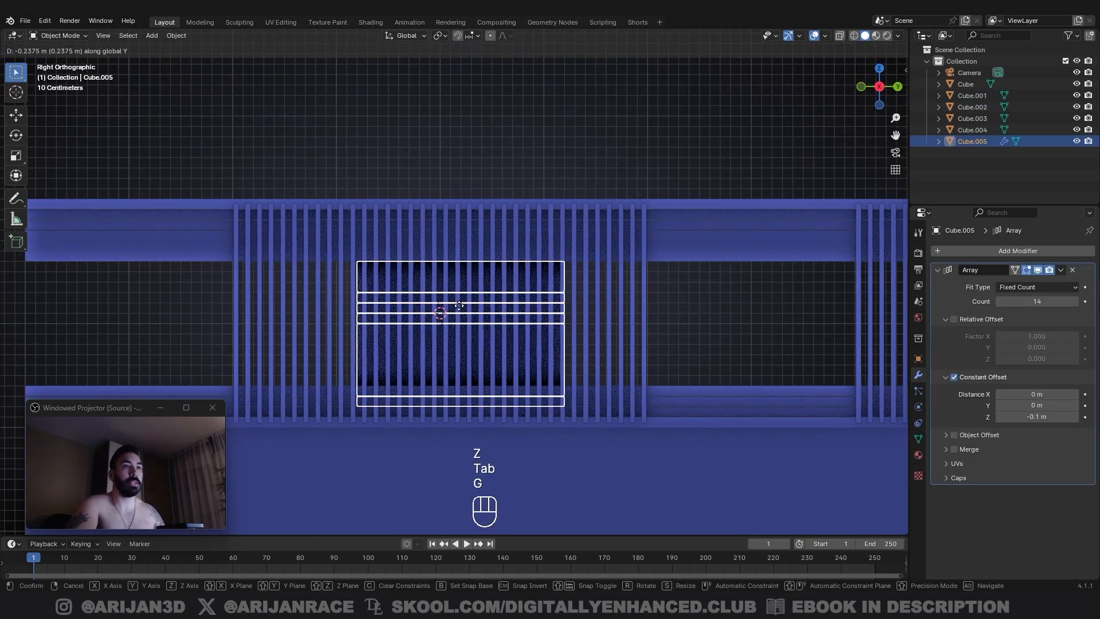
{"action": "key", "text": "g"}
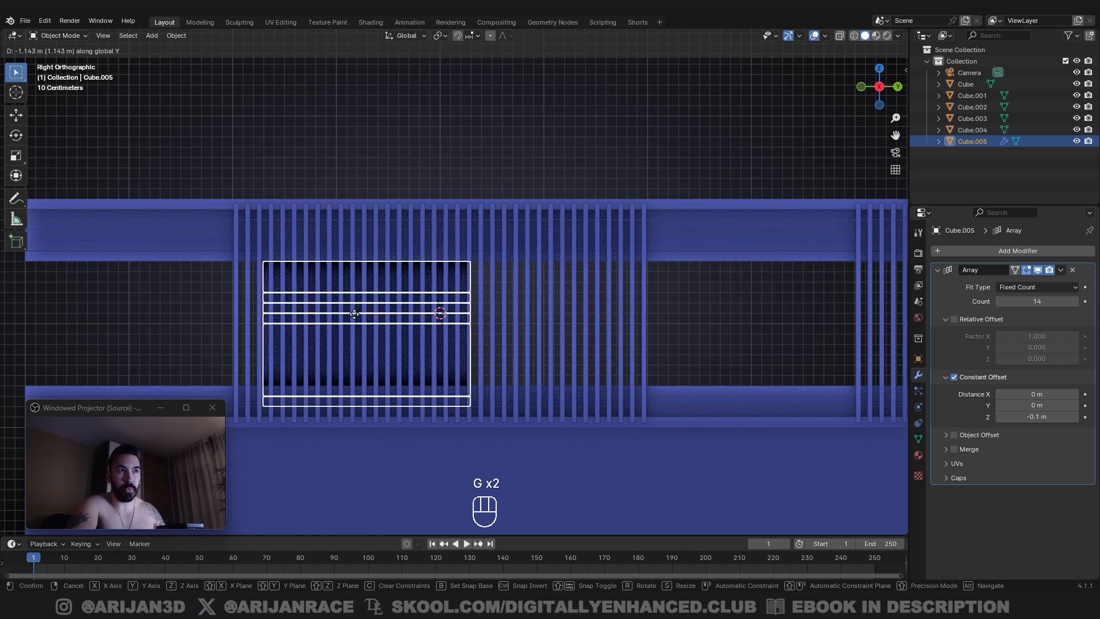
{"action": "left_click", "coordinate": [354, 314]}
{"action": "scroll", "coordinate": [263, 253], "scroll_direction": "up", "scroll_amount": 2}
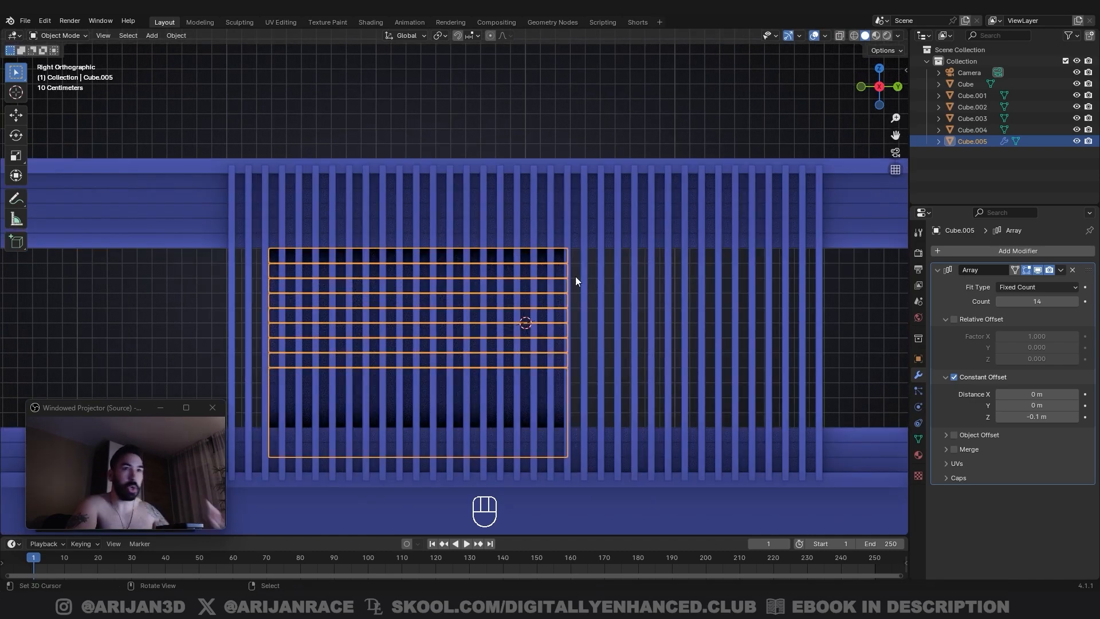
Step: Snap the 3D cursor to the slat screen that covers the plank wall
{"action": "left_click", "coordinate": [635, 285]}
{"action": "key", "text": "shift+s"}
{"action": "left_click", "coordinate": [676, 341]}
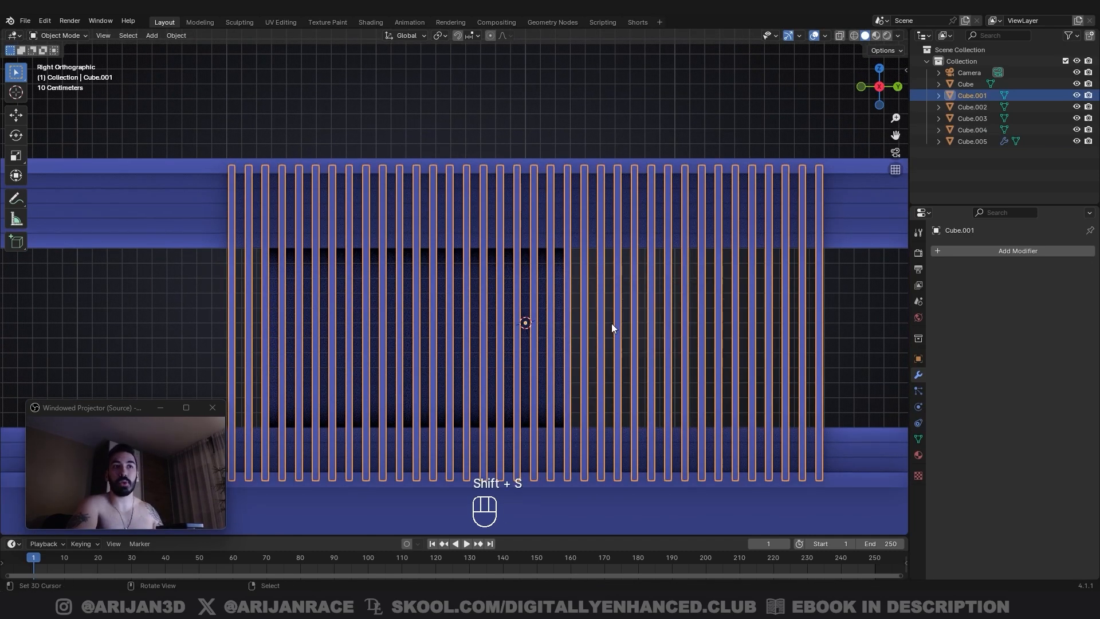
Step: Align the plank wall's inner end vertices to the 3D cursor by scaling them to 0 along Y with the cursor as pivot
{"action": "right_click", "coordinate": [535, 293]}
{"action": "key", "text": "Tab"}
{"action": "key", "text": "1"}
{"action": "key", "text": "z"}
{"action": "key", "text": "a"}
{"action": "scroll", "coordinate": [542, 290], "scroll_direction": "down", "scroll_amount": 1}
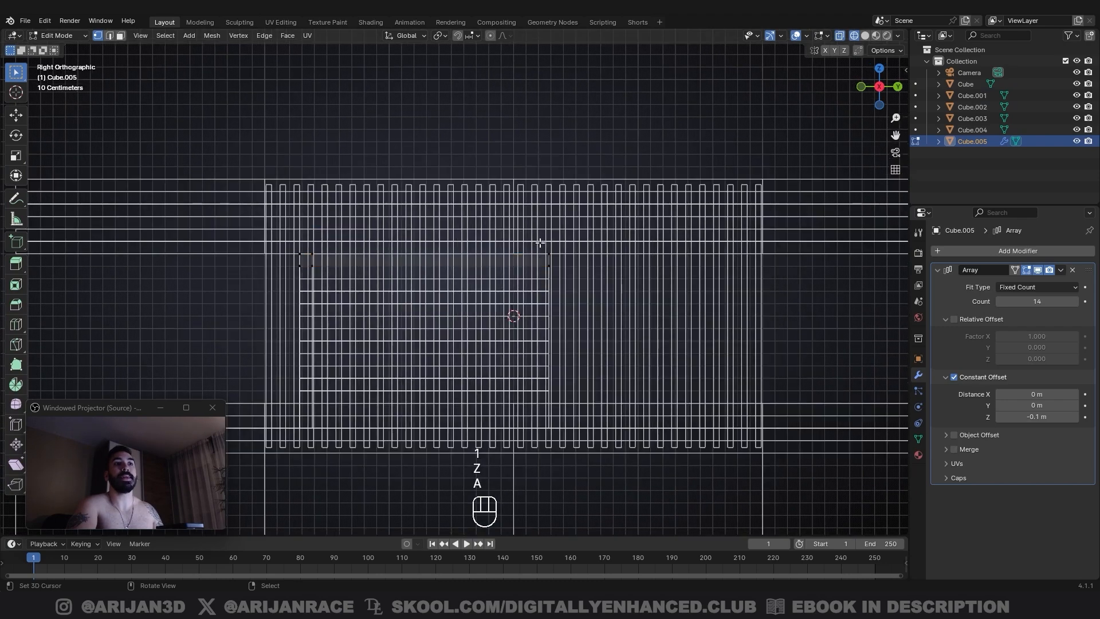
{"action": "key", "text": "b"}
{"action": "left_click_drag", "start_coordinate": [531, 227], "coordinate": [591, 309]}
{"action": "key", "text": "g"}
{"action": "right_click", "coordinate": [478, 268]}
{"action": "left_click", "coordinate": [441, 35]}
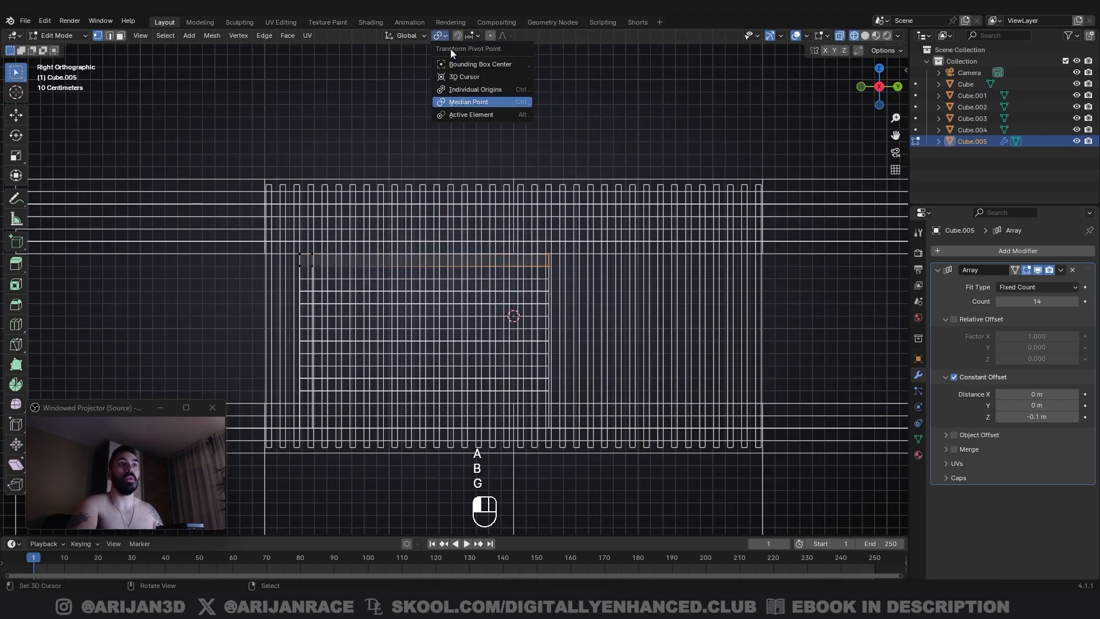
{"action": "left_click", "coordinate": [457, 77]}
{"action": "key", "text": "s"}
{"action": "key", "text": "y"}
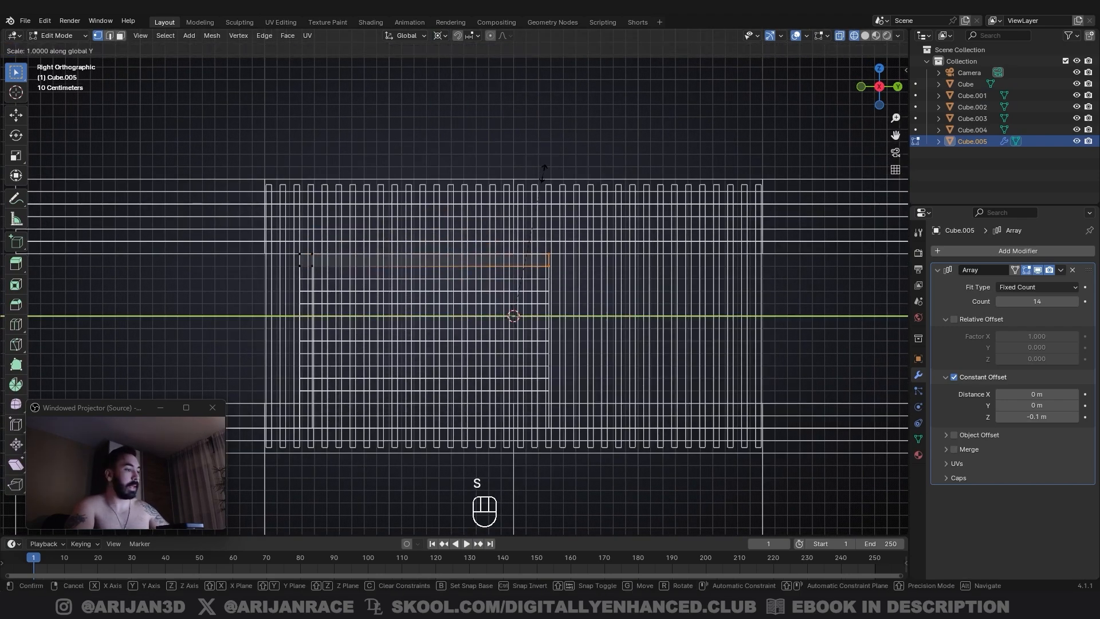
{"action": "key", "text": "0"}
{"action": "key", "text": "Return"}
{"action": "key", "text": "x"}
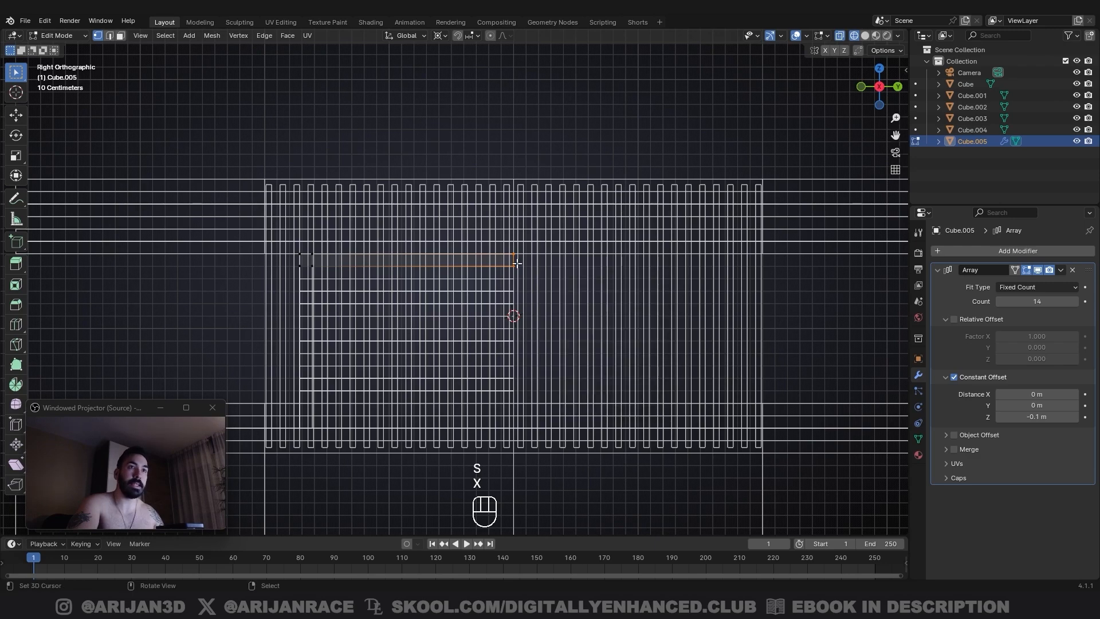
Step: Duplicate the plank wall's mesh and mirror the copy about the 3D cursor by scaling it -1 along Y
{"action": "key", "text": "z"}
{"action": "key", "text": "Tab"}
{"action": "key", "text": "Tab"}
{"action": "key", "text": "a"}
{"action": "key", "text": "a"}
{"action": "key", "text": "shift+d"}
{"action": "key", "text": "s"}
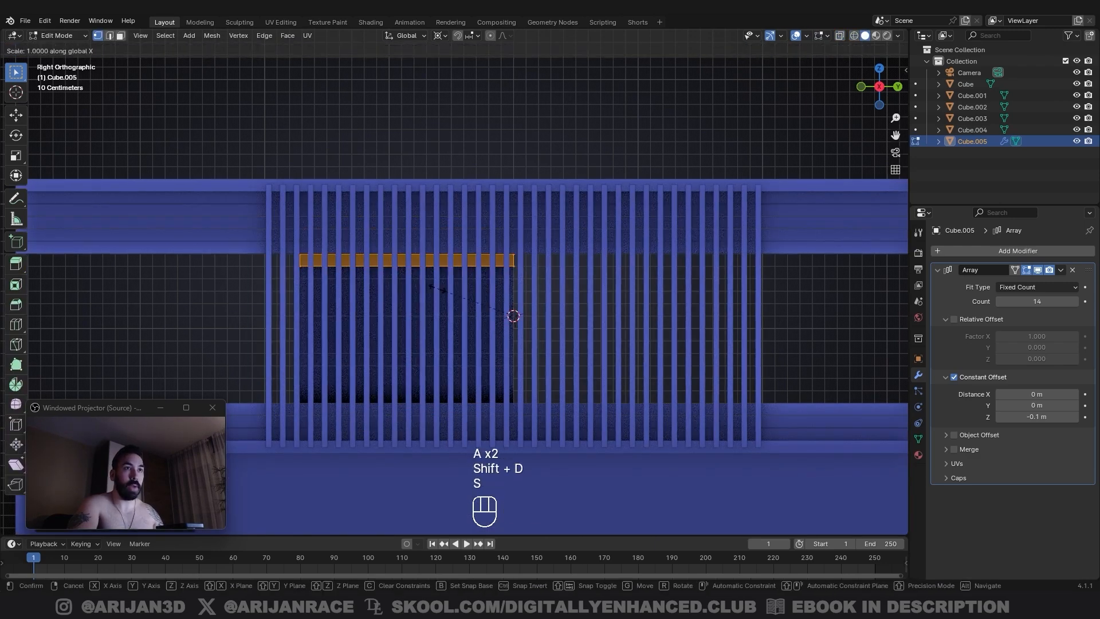
{"action": "type", "text": "y"}
{"action": "type", "text": "-1"}
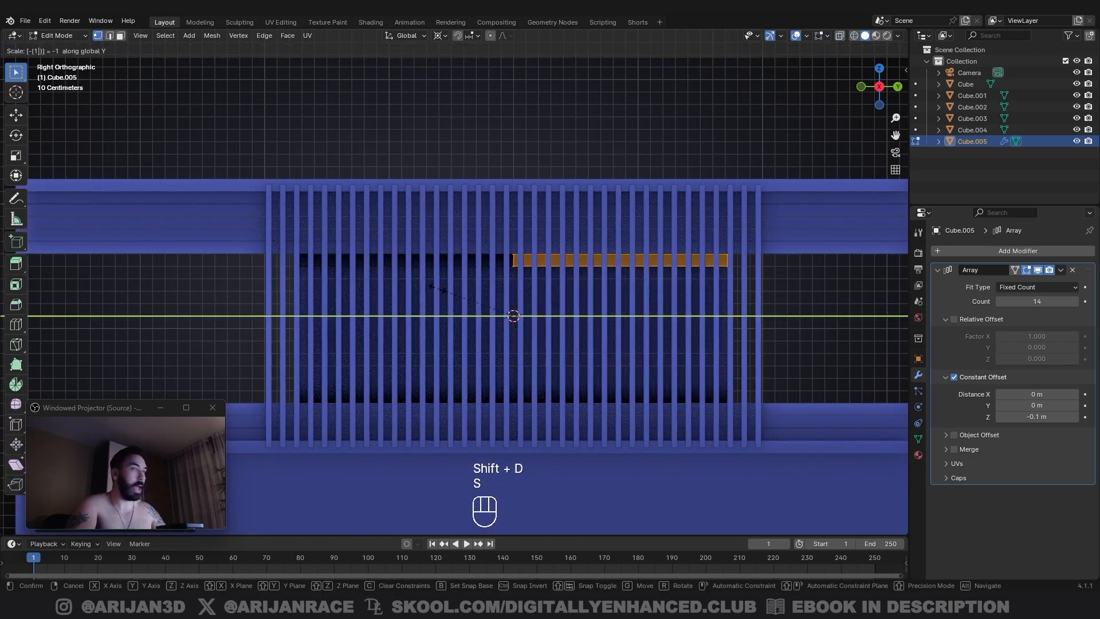
{"action": "key", "text": "Return"}
{"action": "key", "text": "z"}
{"action": "scroll", "coordinate": [526, 311], "scroll_direction": "down", "scroll_amount": 1}
{"action": "key", "text": "z"}
{"action": "key", "text": "Tab"}
{"action": "middle_click_drag", "start_coordinate": [526, 311], "coordinate": [500, 311]}
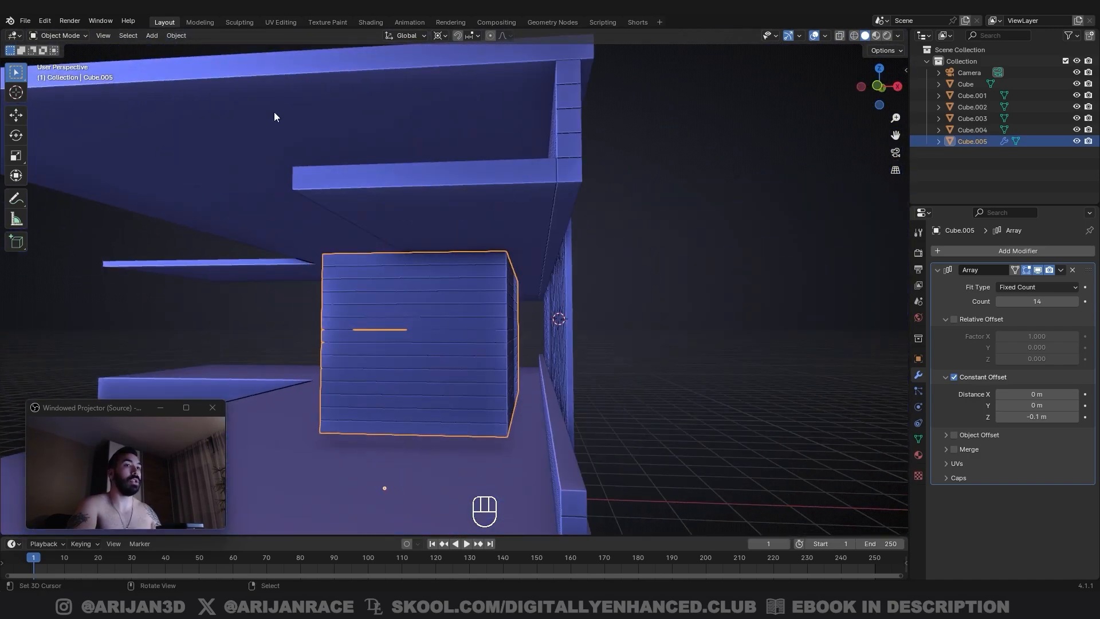
Step: Set the plank wall's origin to the 3D cursor
{"action": "left_click", "coordinate": [176, 36]}
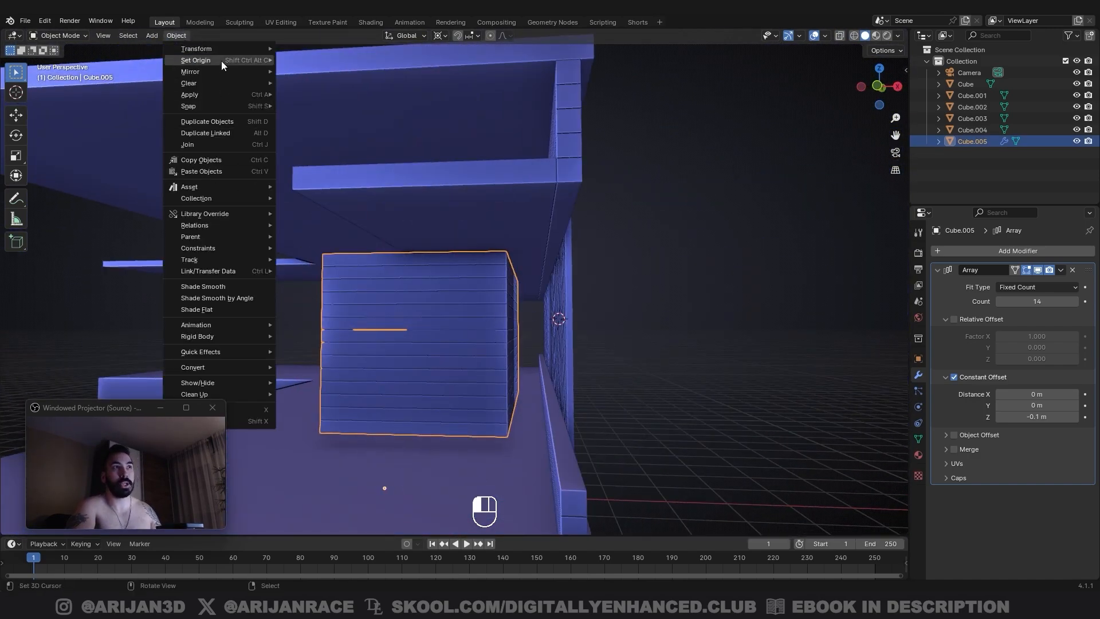
{"action": "mouse_move", "coordinate": [230, 60]}
{"action": "left_click", "coordinate": [332, 85]}
Step: Duplicate the plank wall and snap the copy to the 3D cursor placed at the other slat screen
{"action": "mouse_move", "coordinate": [512, 300]}
{"action": "middle_mouse_down"}
{"action": "mouse_move", "coordinate": [489, 303]}
{"action": "mouse_move", "coordinate": [726, 297]}
{"action": "mouse_move", "coordinate": [458, 315]}
{"action": "mouse_move", "coordinate": [532, 321]}
{"action": "mouse_move", "coordinate": [503, 314]}
{"action": "middle_mouse_up"}
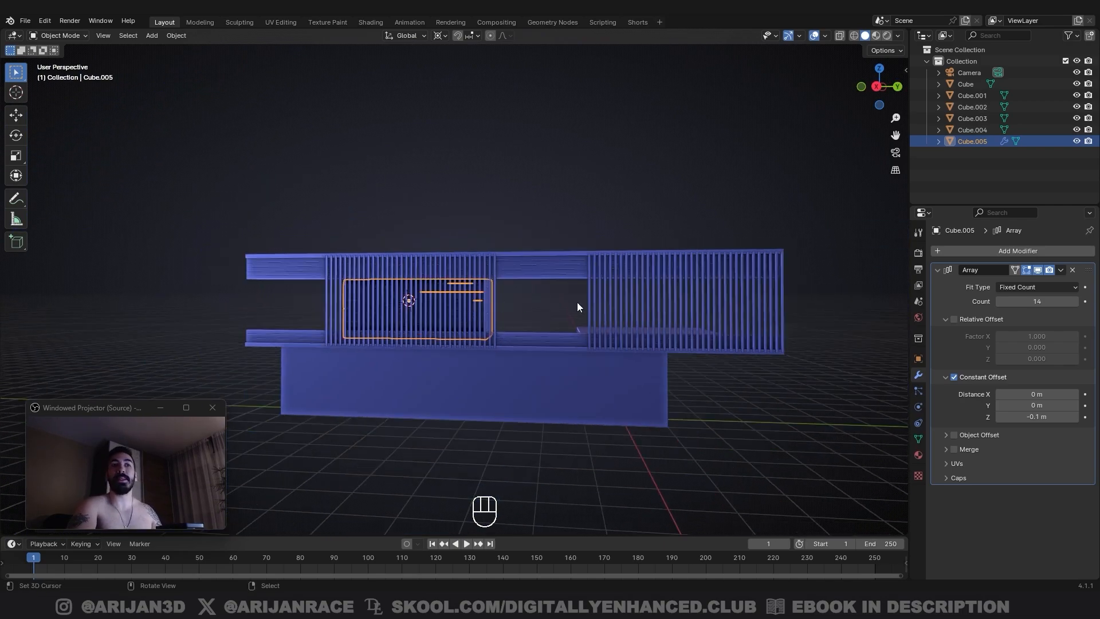
{"action": "key", "text": "shift+s"}
{"action": "left_click", "coordinate": [813, 318]}
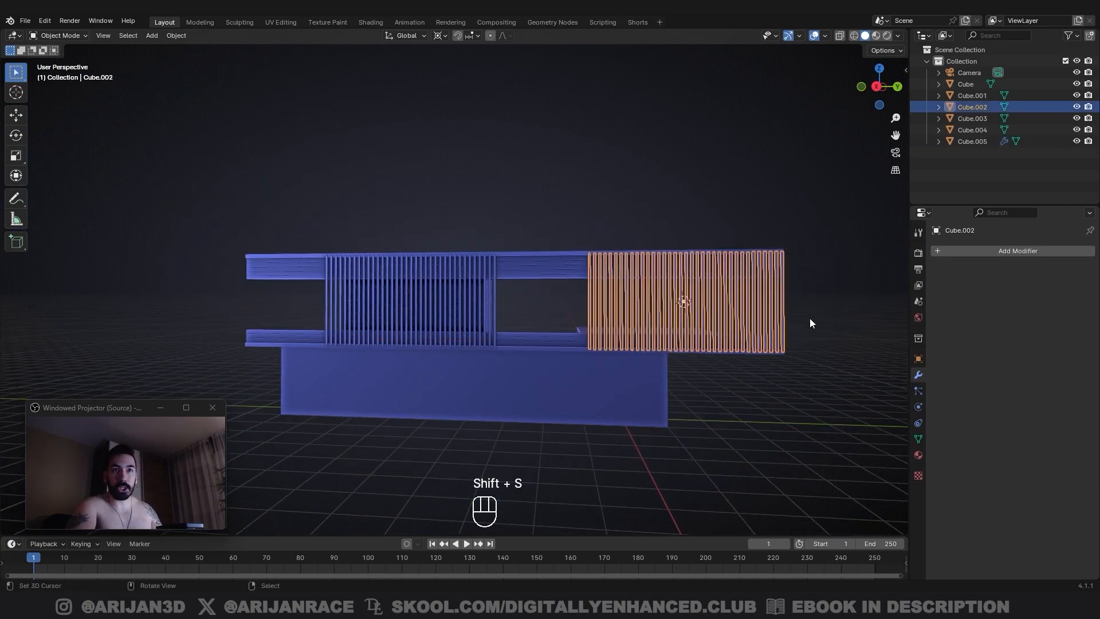
{"action": "middle_click_drag", "start_coordinate": [809, 318], "coordinate": [460, 299]}
{"action": "key", "text": "shift+d"}
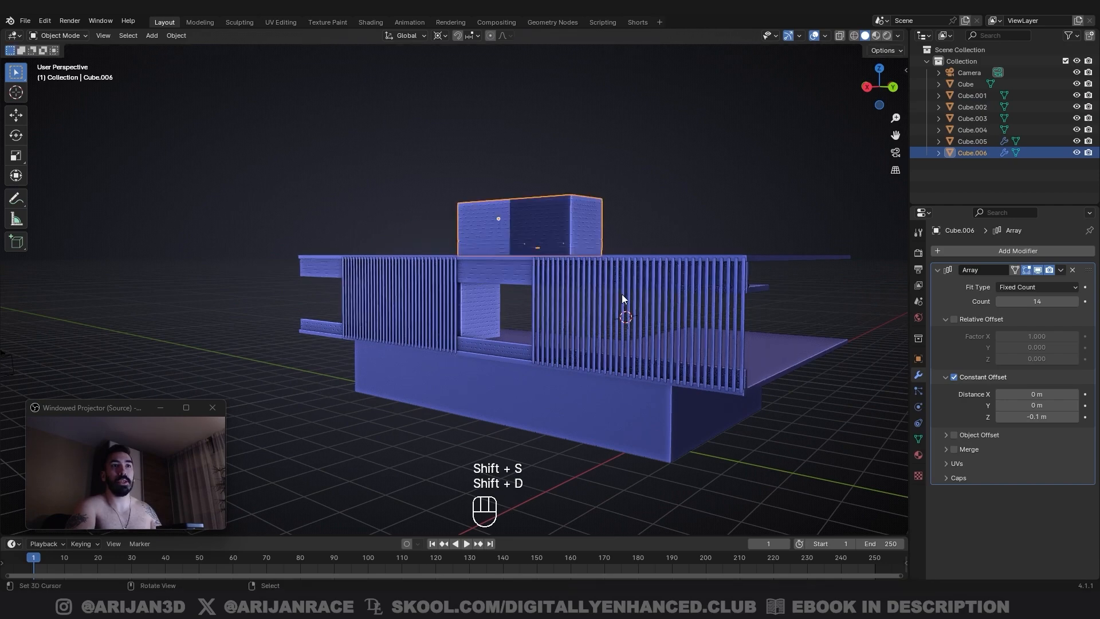
{"action": "left_click", "coordinate": [636, 267]}
{"action": "key", "text": "shift+s"}
{"action": "left_click", "coordinate": [643, 250]}
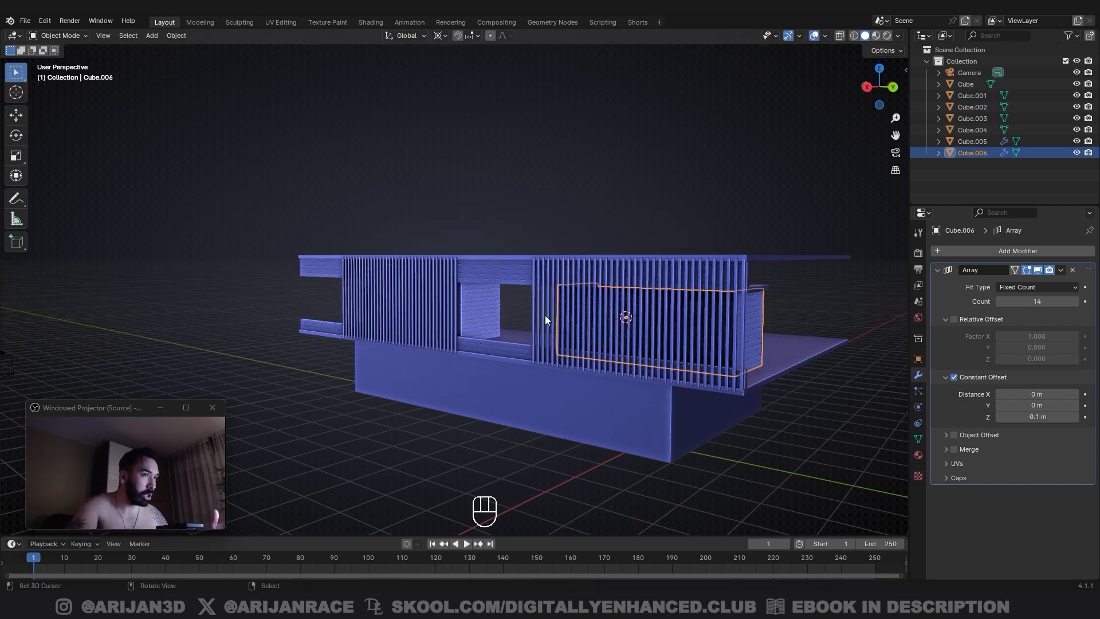
Step: Recalculate the face normals of the copied plank wall and of the original plank wall
{"action": "key", "text": "Tab"}
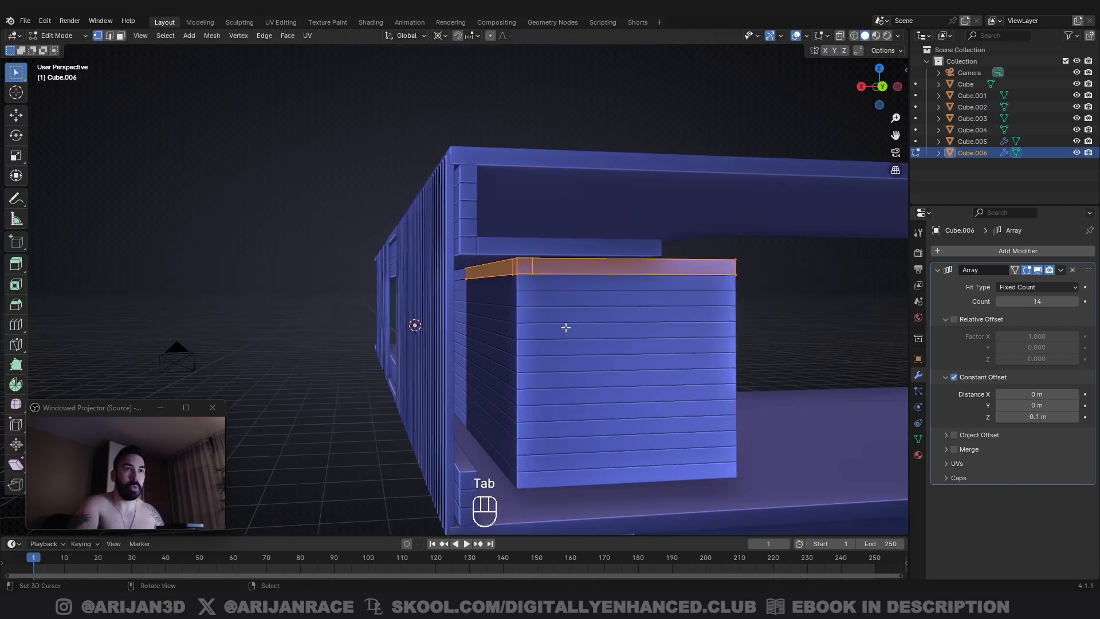
{"action": "key", "text": "a"}
{"action": "key", "text": "a"}
{"action": "key", "text": "shift+n"}
{"action": "key", "text": "Tab"}
{"action": "middle_click_drag", "start_coordinate": [414, 314], "coordinate": [449, 309]}
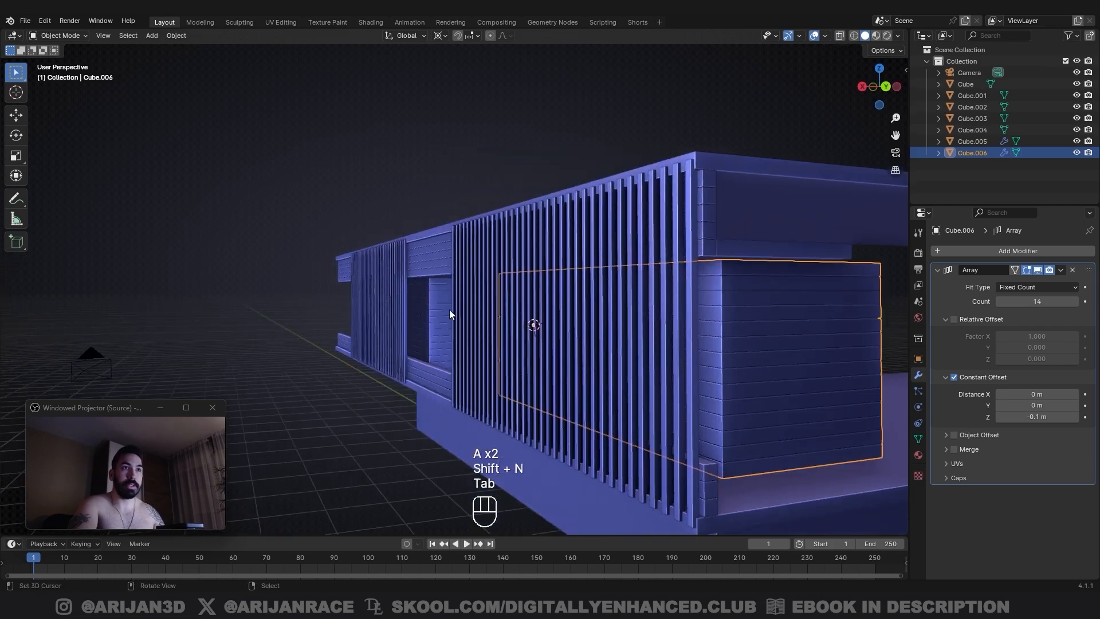
{"action": "right_click", "coordinate": [449, 310]}
{"action": "key", "text": "Tab"}
{"action": "key", "text": "a"}
{"action": "key", "text": "a"}
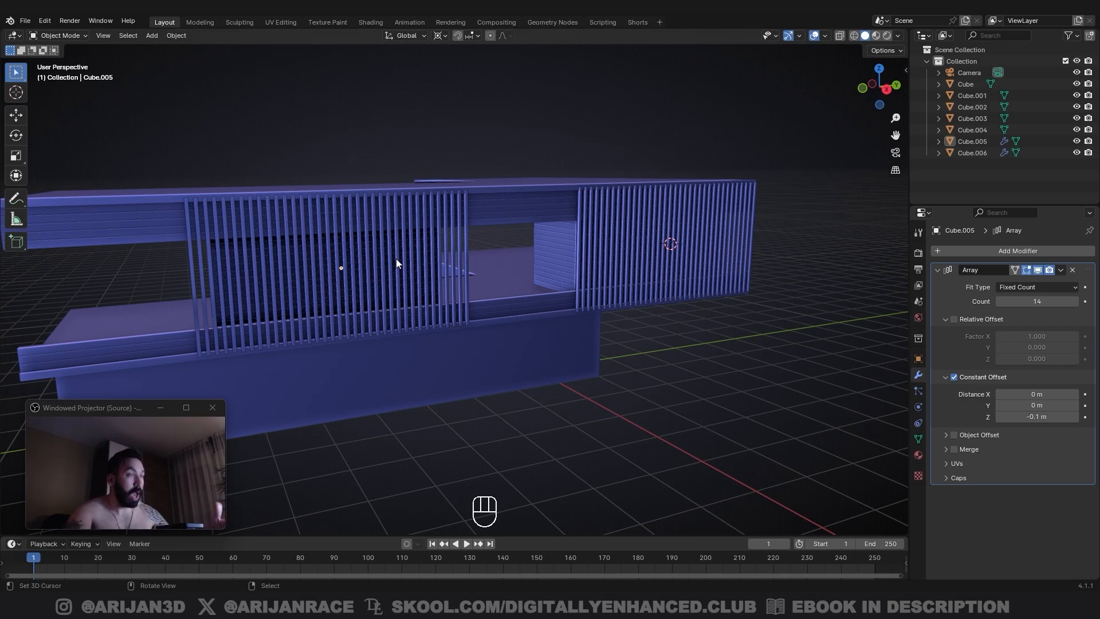
Step: Select both plank walls and link their object data so they share one mesh
{"action": "middle_click_drag", "start_coordinate": [396, 258], "coordinate": [317, 331]}
{"action": "left_click", "coordinate": [332, 324]}
{"action": "left_click", "coordinate": [317, 331], "text": "shift"}
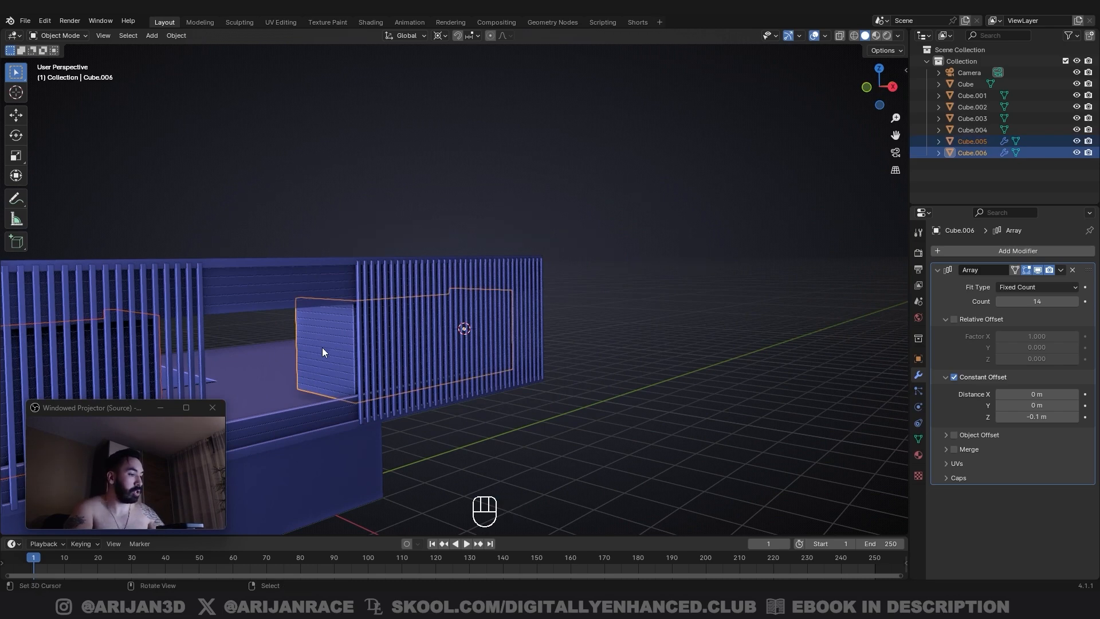
{"action": "key", "text": "ctrl+l"}
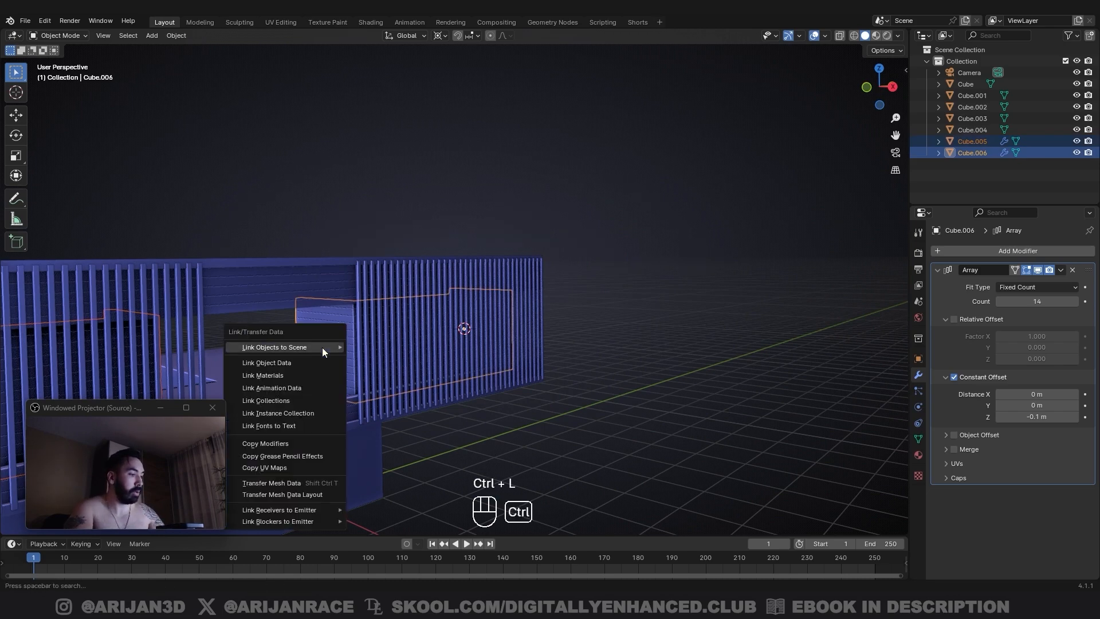
{"action": "left_click", "coordinate": [276, 362]}
Step: Try moving a plank face in Edit Mode to test the linked mesh data
{"action": "key", "text": "g"}
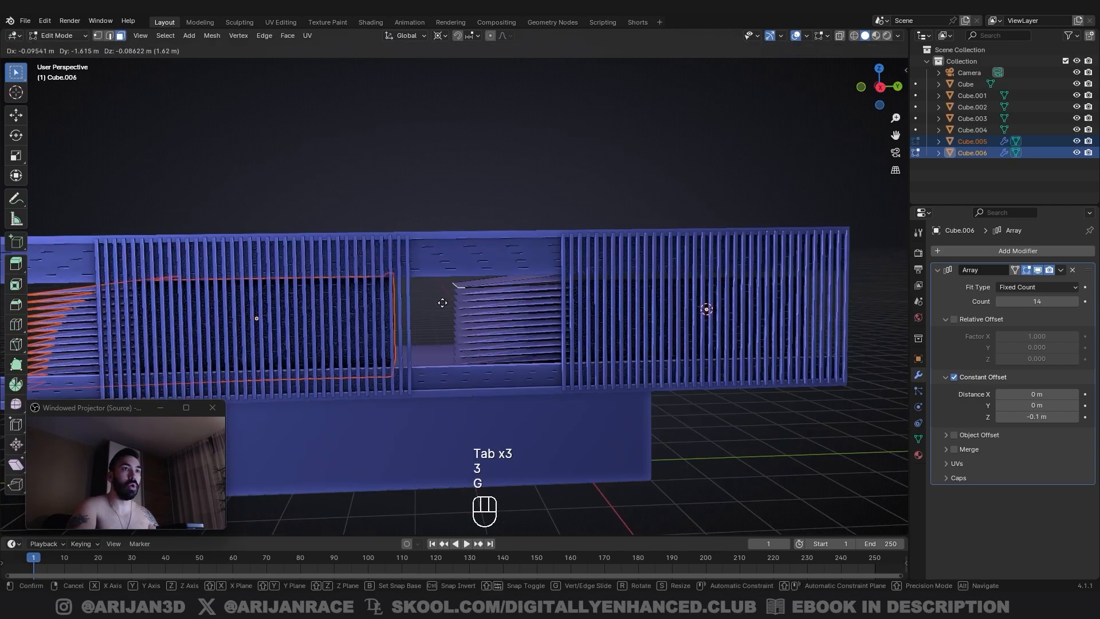
{"action": "left_click", "coordinate": [508, 293]}
{"action": "scroll", "coordinate": [489, 322], "scroll_direction": "up", "scroll_amount": 4}
{"action": "key", "text": "Tab"}
{"action": "middle_click_drag", "start_coordinate": [489, 322], "coordinate": [674, 360]}
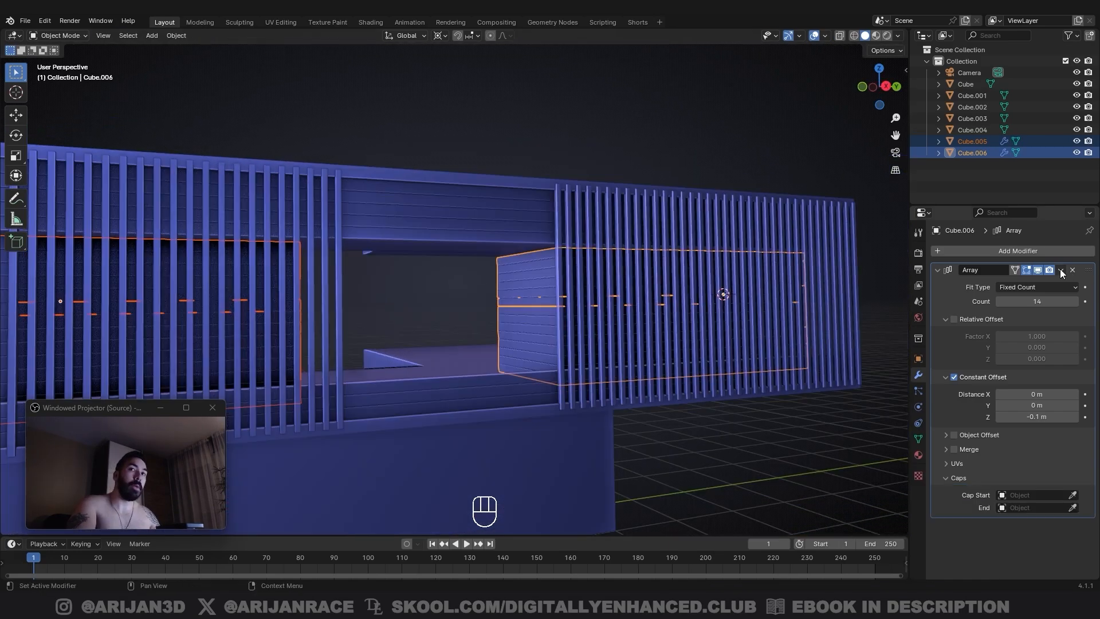
Step: Apply the Array modifier on the copied plank wall and link its object data to the original wall again
{"action": "left_click", "coordinate": [1061, 271]}
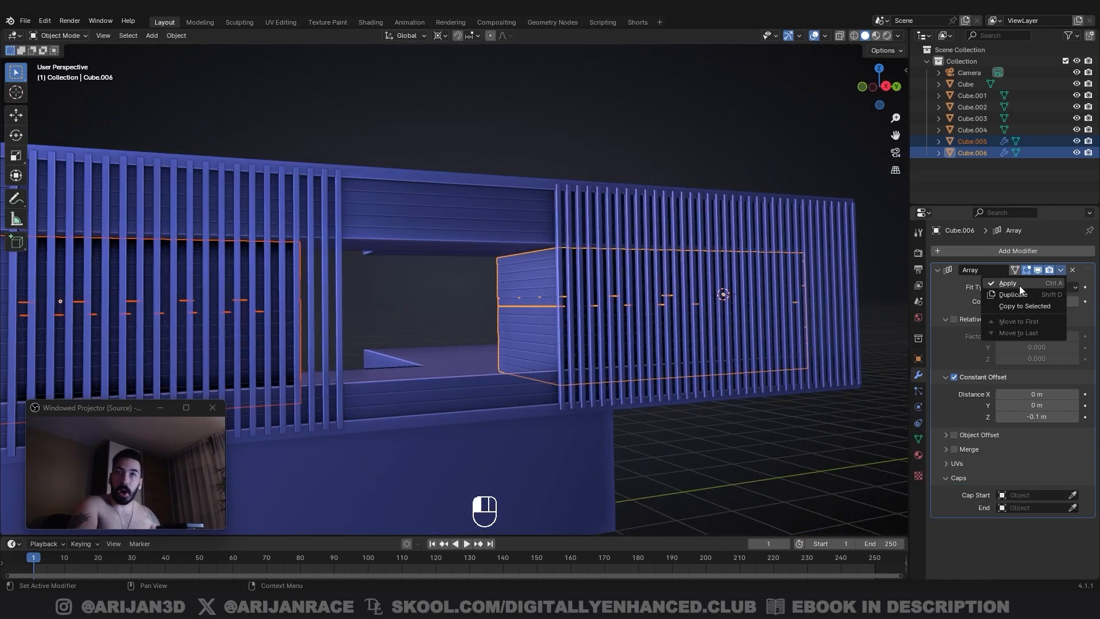
{"action": "left_click", "coordinate": [1012, 284]}
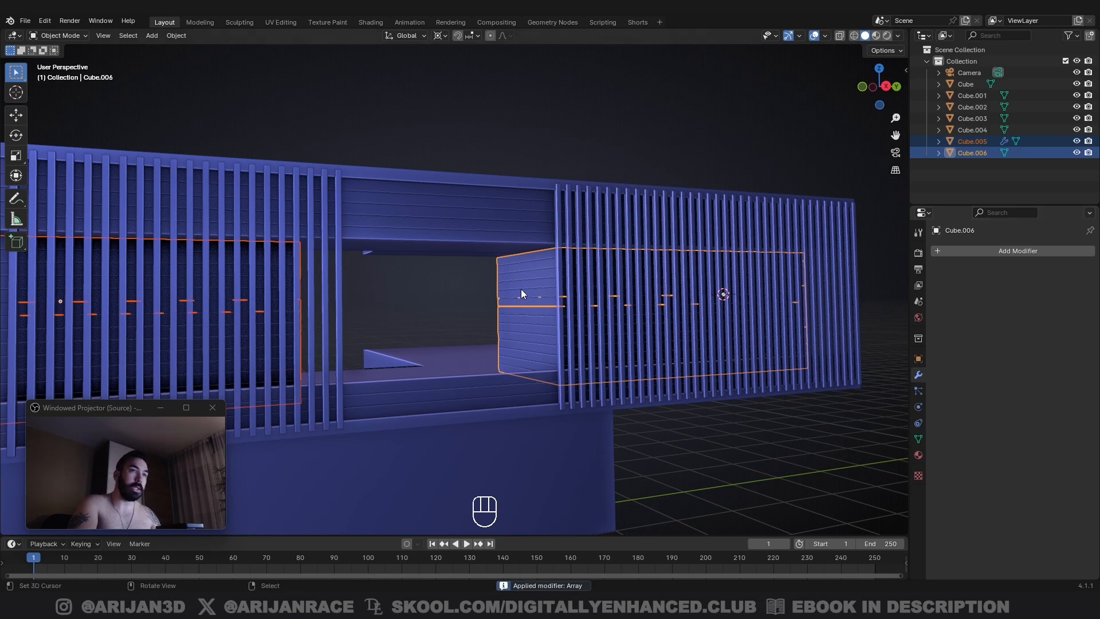
{"action": "scroll", "coordinate": [544, 281], "scroll_direction": "up", "scroll_amount": 3}
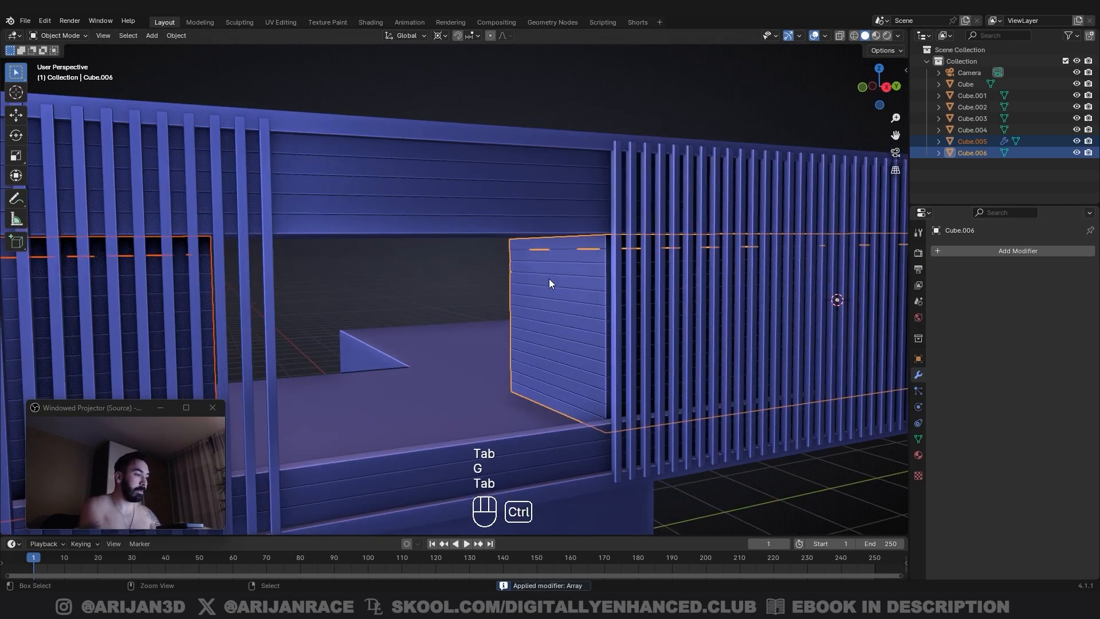
{"action": "key", "text": "ctrl+l"}
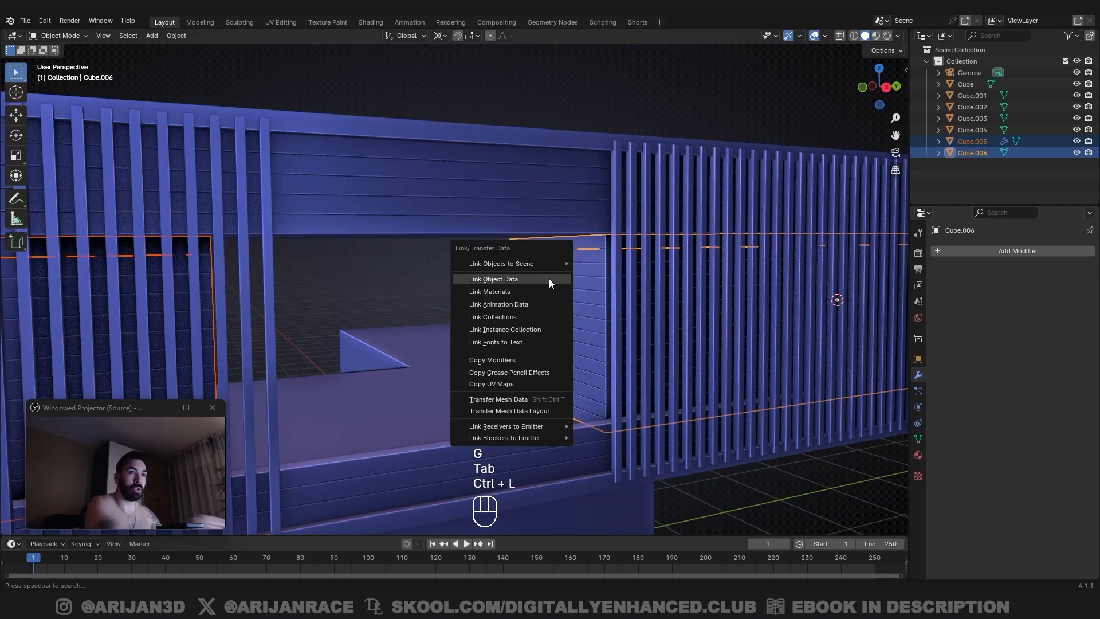
{"action": "left_click", "coordinate": [548, 278]}
Step: Duplicate a top vertex of the copied plank wall and extrude it along Y into an edge across the opening
{"action": "key", "text": "Tab"}
{"action": "key", "text": "1"}
{"action": "key", "text": "shift+d"}
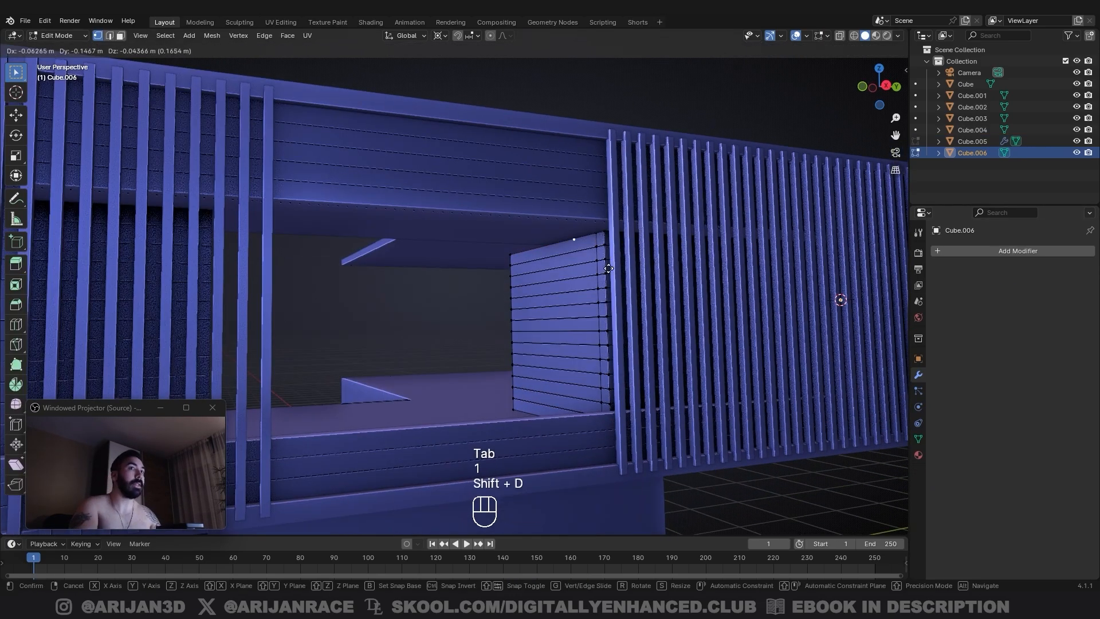
{"action": "middle_click_drag", "start_coordinate": [610, 256], "coordinate": [617, 257]}
{"action": "key", "text": "e"}
{"action": "key", "text": "y"}
{"action": "left_click", "coordinate": [422, 234]}
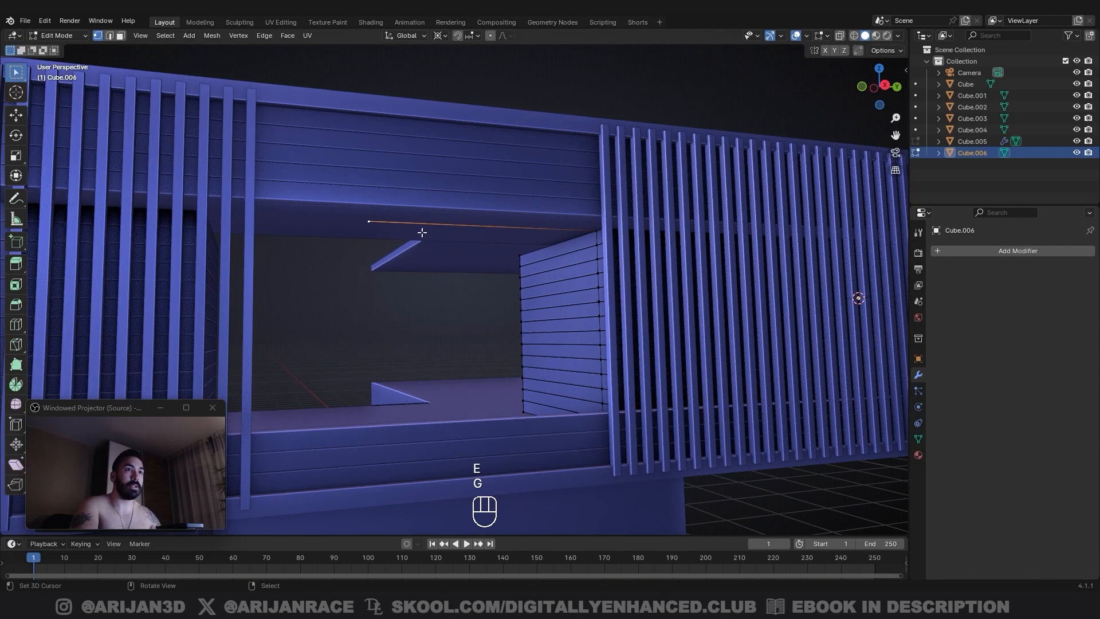
Step: Separate the new horizontal edge from the plank wall into its own object
{"action": "key", "text": "Tab"}
{"action": "key", "text": "Tab"}
{"action": "key", "text": "2"}
{"action": "key", "text": "p"}
{"action": "left_click", "coordinate": [559, 244]}
{"action": "key", "text": "Tab"}
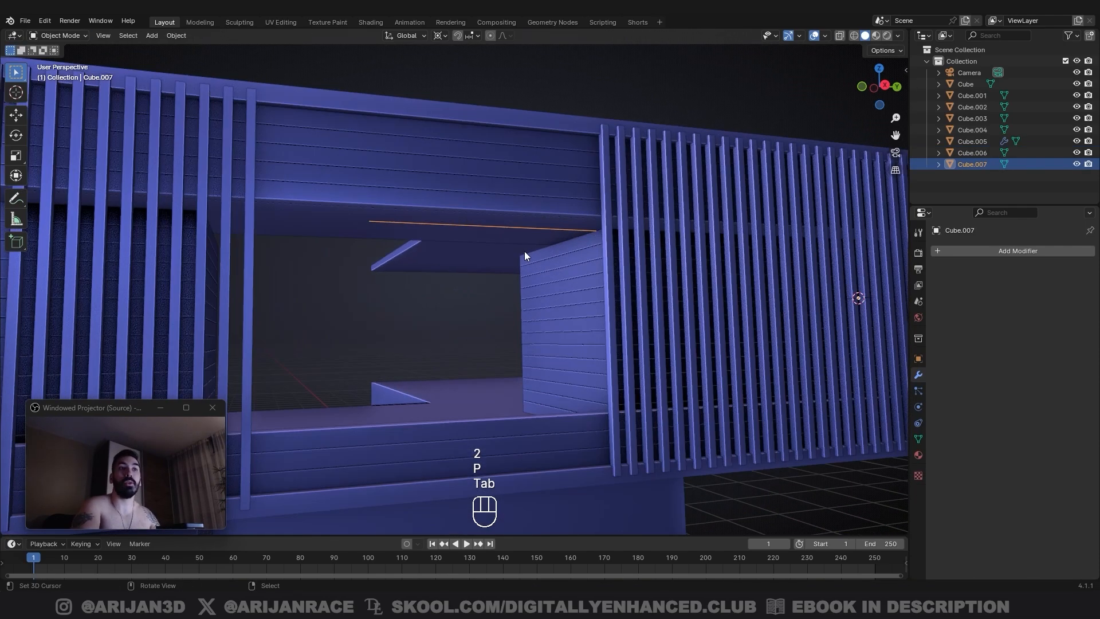
Step: Extrude the separated edge down along Z into a vertical panel reaching the lower slab
{"action": "middle_click_drag", "start_coordinate": [524, 256], "coordinate": [550, 271]}
{"action": "key", "text": "Tab"}
{"action": "key", "text": "1"}
{"action": "key", "text": "a"}
{"action": "key", "text": "a"}
{"action": "key", "text": "e"}
{"action": "key", "text": "g"}
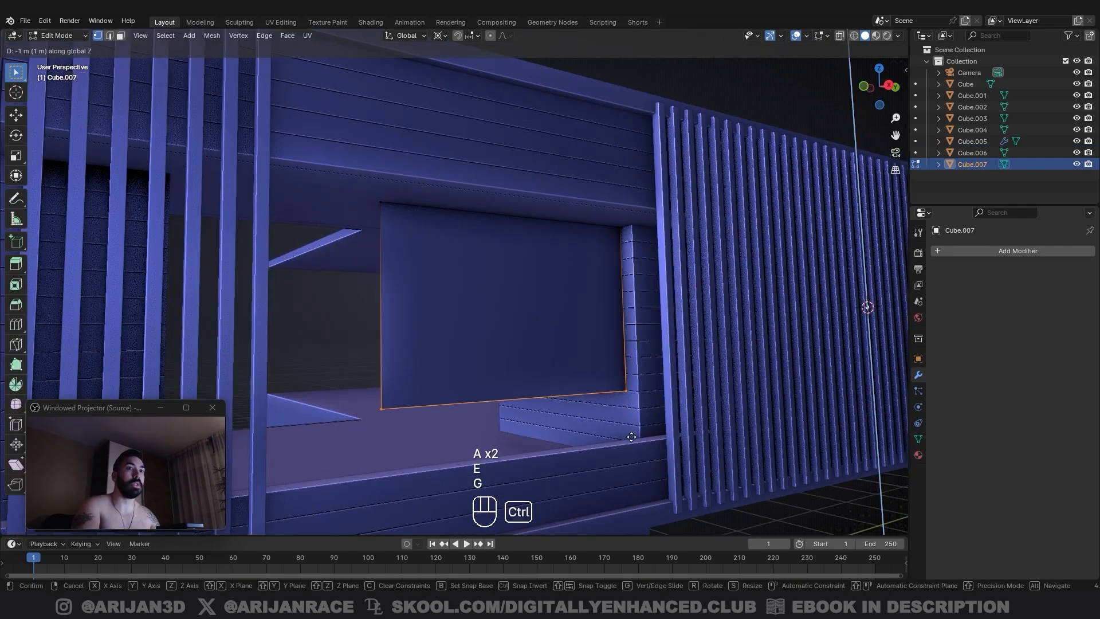
{"action": "left_click", "coordinate": [631, 513]}
{"action": "middle_click_drag", "start_coordinate": [596, 395], "coordinate": [626, 419]}
{"action": "key", "text": "g"}
Step: Snap the 3D cursor to the top plank's end face on the original plank wall
{"action": "key", "text": "shift+s"}
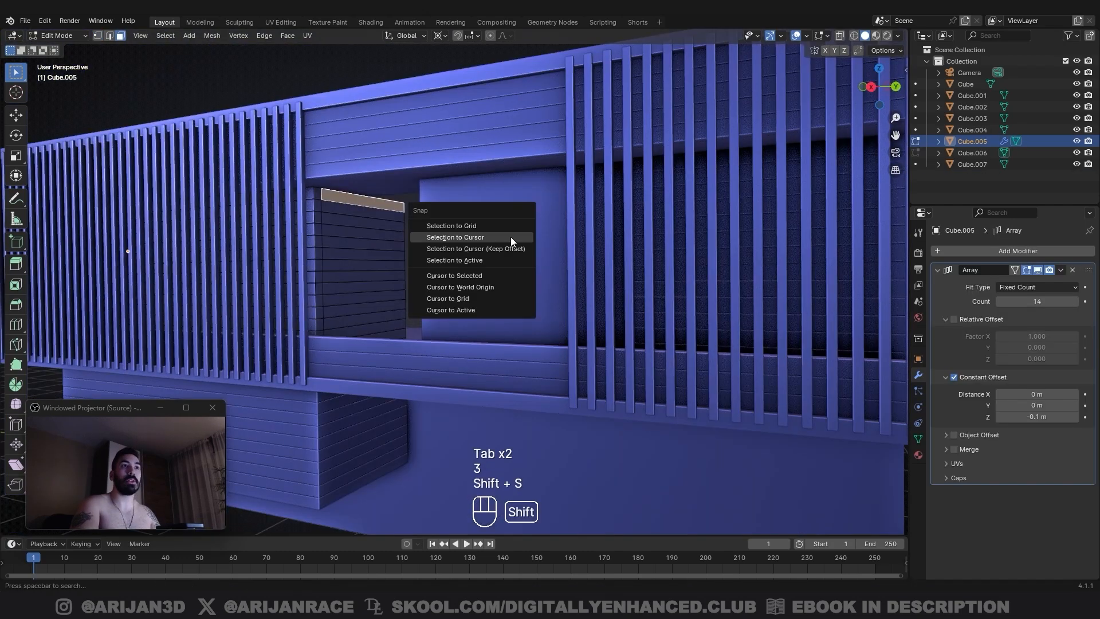
{"action": "left_click", "coordinate": [490, 276]}
{"action": "key", "text": "Tab"}
Step: Extend the panel's free side edge to the 3D cursor by scaling it so the panel spans both plank walls
{"action": "left_click", "coordinate": [473, 241]}
{"action": "key", "text": "Tab"}
{"action": "key", "text": "2"}
{"action": "key", "text": "s"}
{"action": "key", "text": "x"}
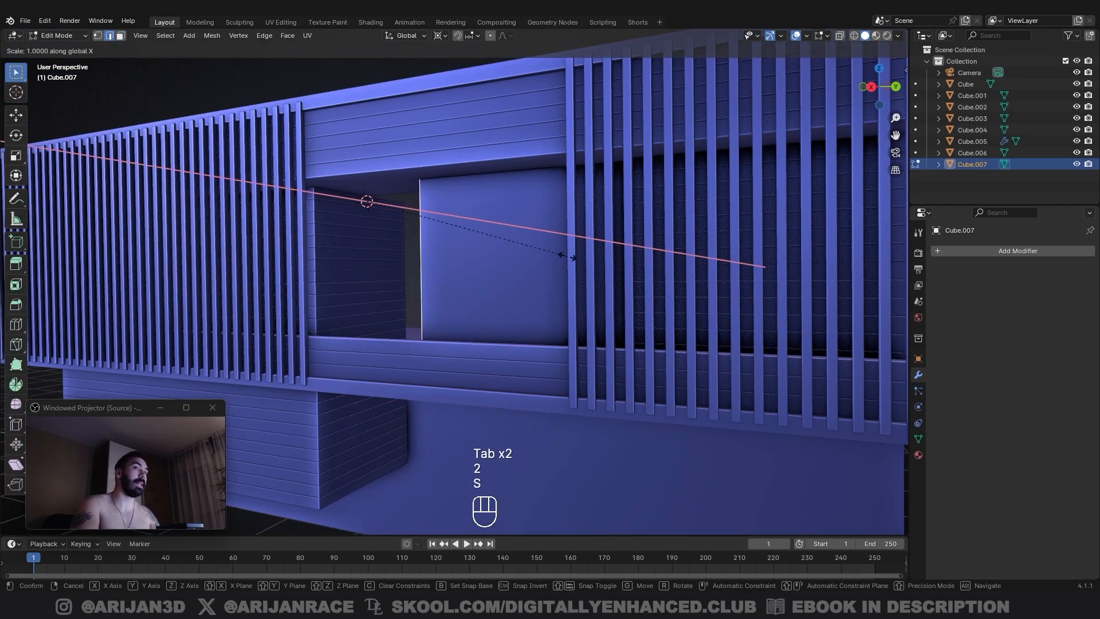
{"action": "left_click", "coordinate": [560, 252]}
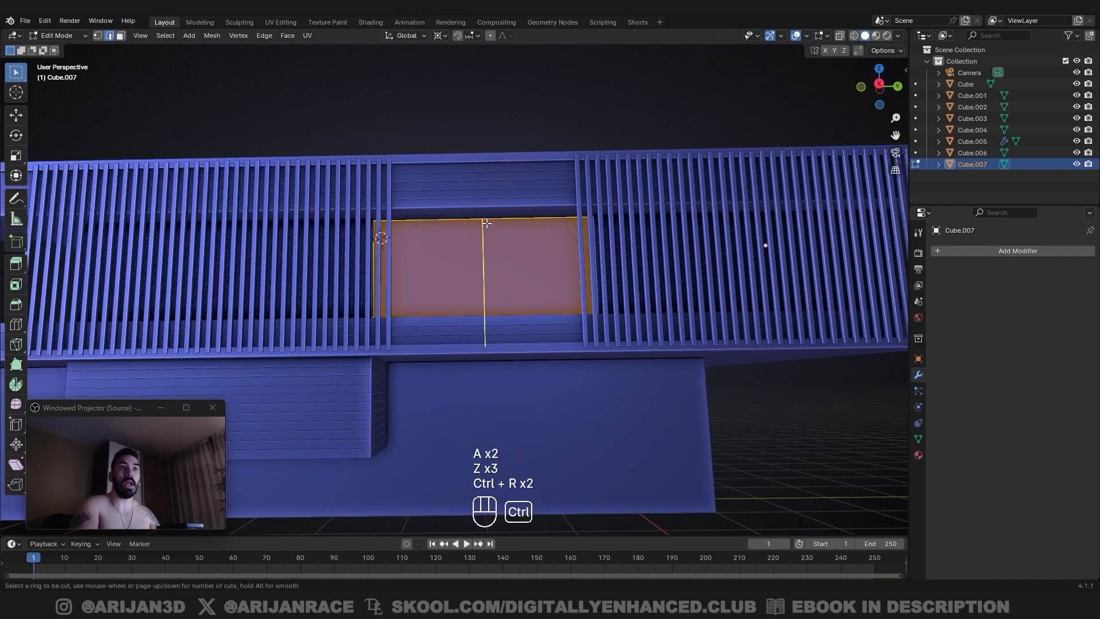
Step: Add a centred vertical loop cut to the panel and inset all its faces about 0.02 m as an outer frame
{"action": "left_click", "coordinate": [482, 241]}
{"action": "right_click", "coordinate": [482, 240]}
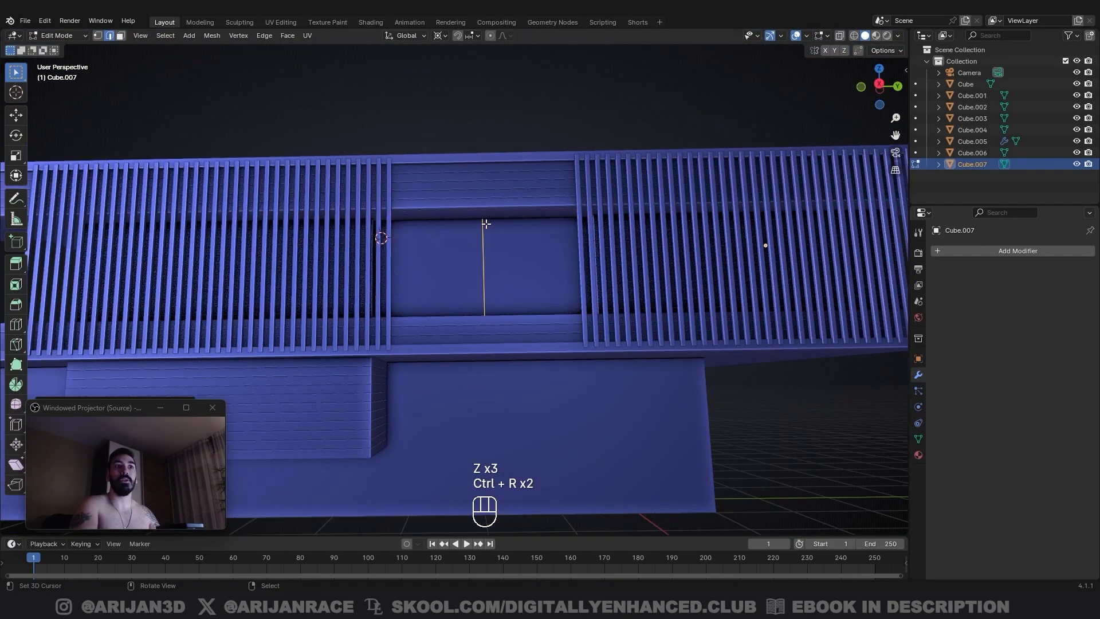
{"action": "key", "text": "a"}
{"action": "middle_click_drag", "start_coordinate": [482, 240], "coordinate": [476, 229]}
{"action": "key", "text": "i"}
{"action": "key", "text": "shift"}
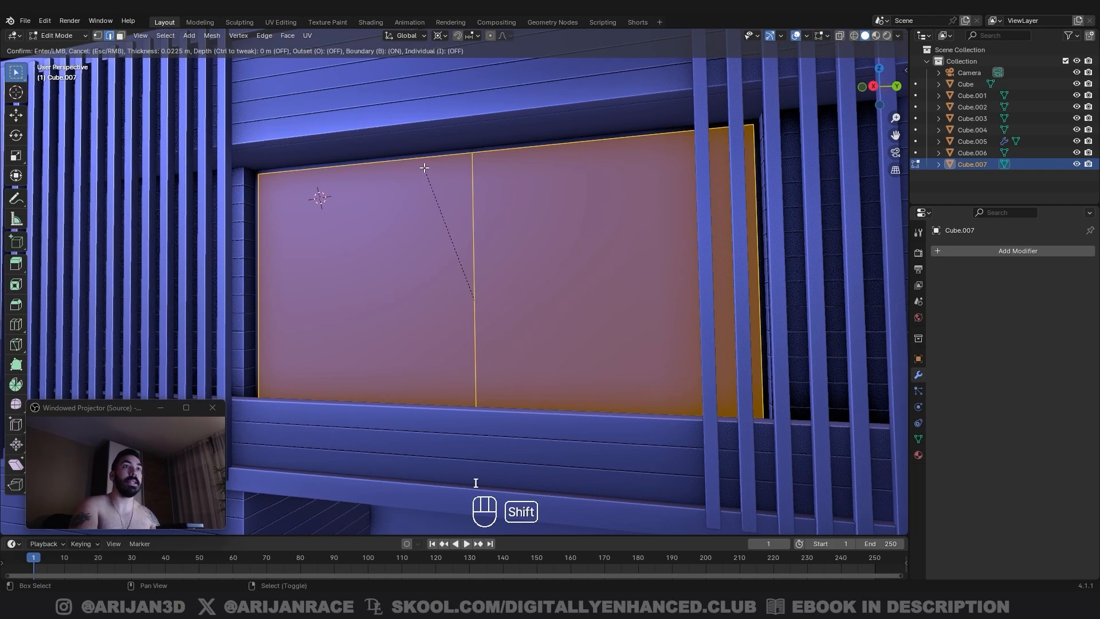
{"action": "left_click", "coordinate": [424, 168], "text": "shift"}
Step: Delete the inset face on the right half of the panel to open that side
{"action": "middle_click_drag", "start_coordinate": [476, 177], "coordinate": [491, 225]}
{"action": "key", "text": "shift+z"}
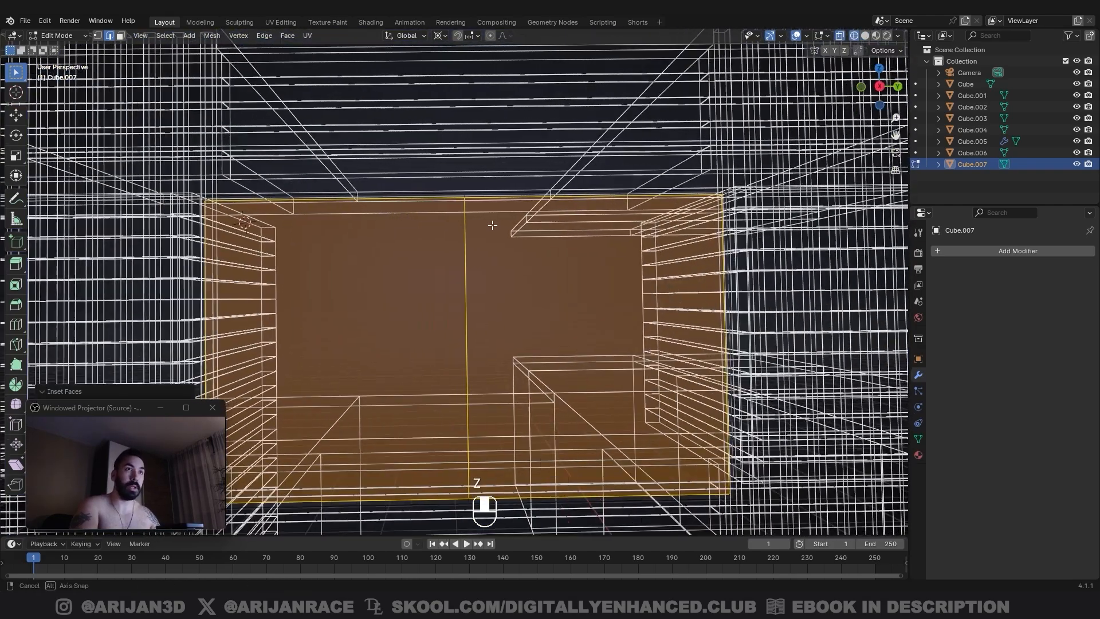
{"action": "key", "text": "shift+z"}
{"action": "key", "text": "3"}
{"action": "left_click", "coordinate": [617, 188]}
{"action": "key", "text": "x"}
{"action": "key", "text": "3"}
Step: Inset the remaining left face about 0.026 m and delete its inner face to leave a window frame
{"action": "right_click", "coordinate": [407, 177]}
{"action": "middle_click_drag", "start_coordinate": [407, 177], "coordinate": [559, 275]}
{"action": "key", "text": "i"}
{"action": "key", "text": "shift"}
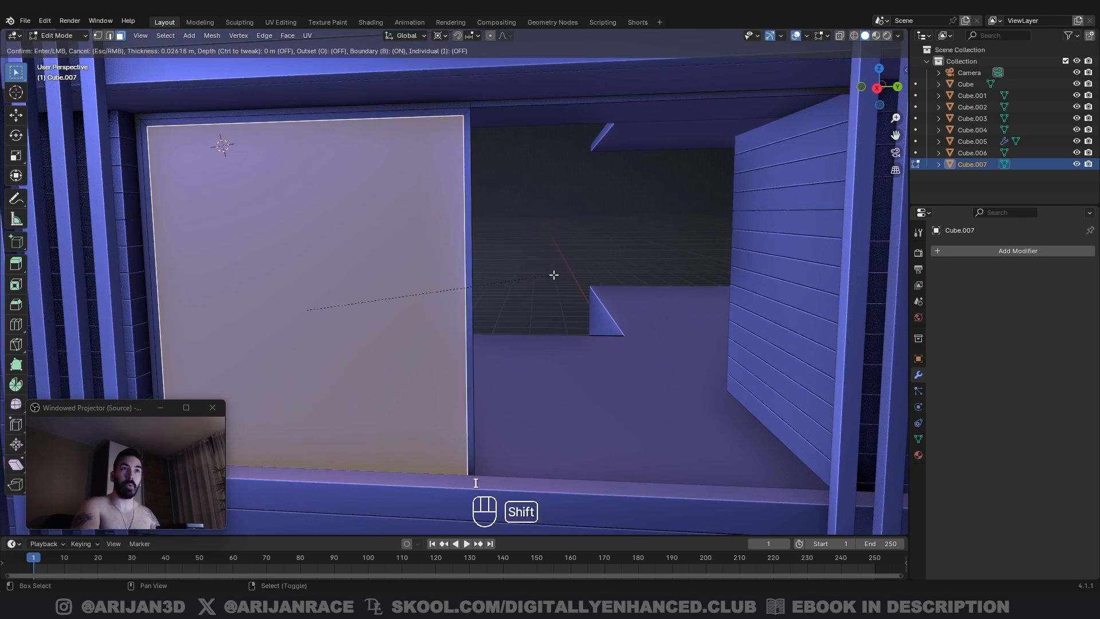
{"action": "left_click", "coordinate": [551, 275]}
{"action": "key", "text": "3"}
{"action": "key", "text": "x"}
{"action": "key", "text": "3"}
Step: Select the inner window frame's face loop and separate it into its own object
{"action": "right_click", "coordinate": [466, 113], "text": "alt"}
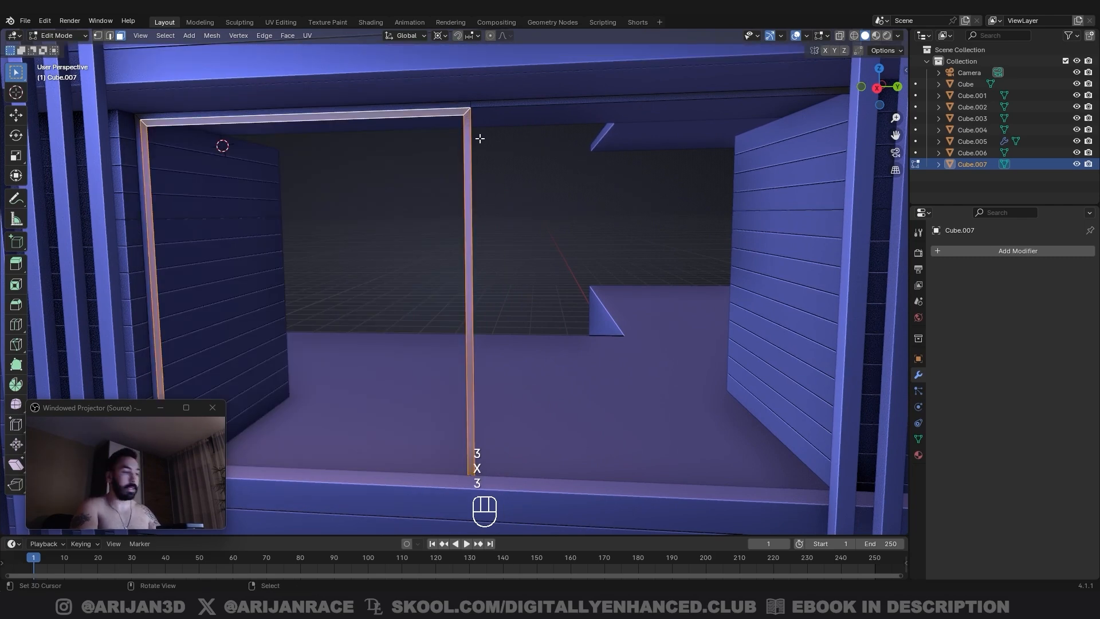
{"action": "key", "text": "p"}
{"action": "left_click", "coordinate": [480, 139]}
{"action": "key", "text": "Tab"}
Step: Move the separated window frame slightly along X away from the outer frame
{"action": "right_click", "coordinate": [465, 118]}
{"action": "middle_click_drag", "start_coordinate": [465, 118], "coordinate": [321, 131]}
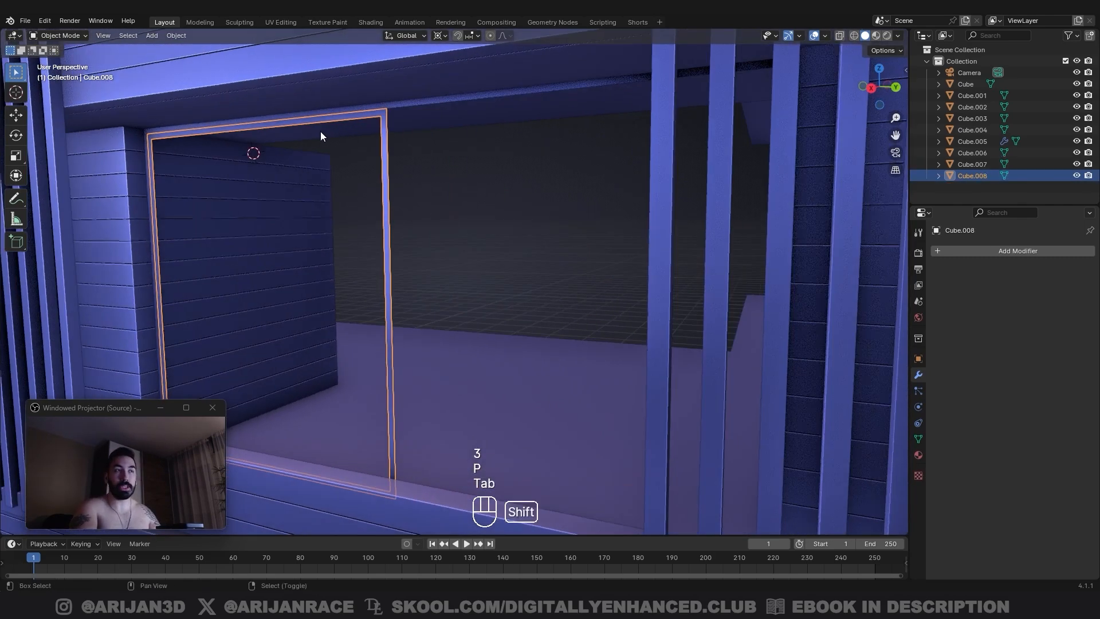
{"action": "key", "text": "g"}
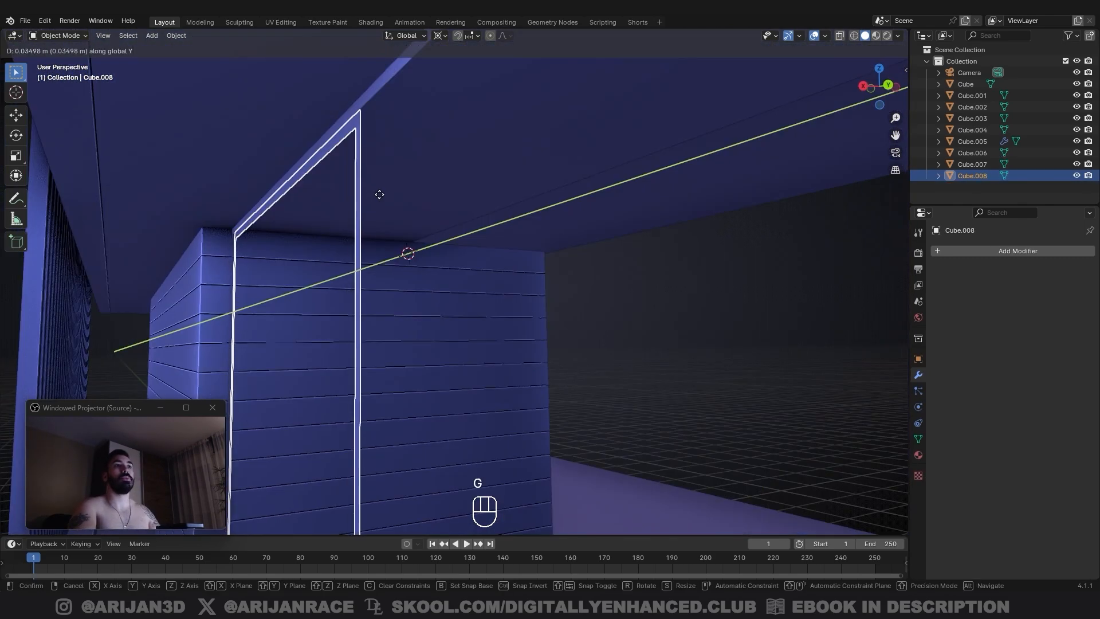
{"action": "right_click", "coordinate": [379, 194]}
{"action": "key", "text": "g"}
{"action": "key", "text": "x"}
{"action": "left_click", "coordinate": [383, 193]}
Step: Extrude all faces of the outer frame to give it thickness
{"action": "right_click", "coordinate": [319, 154]}
{"action": "key", "text": "Tab"}
{"action": "key", "text": "a"}
{"action": "key", "text": "e"}
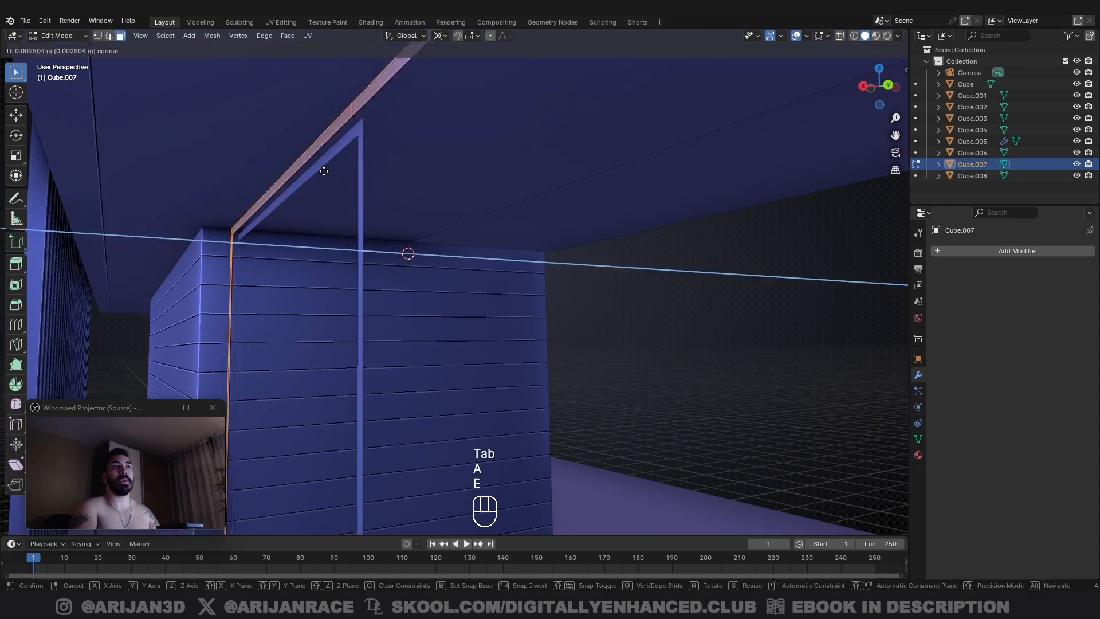
{"action": "left_click", "coordinate": [340, 172]}
{"action": "key", "text": "Tab"}
Step: Extrude all faces of the separated inner window frame to give it thickness, and recalculate its normals
{"action": "right_click", "coordinate": [357, 135]}
{"action": "key", "text": "Tab"}
{"action": "key", "text": "a"}
{"action": "key", "text": "e"}
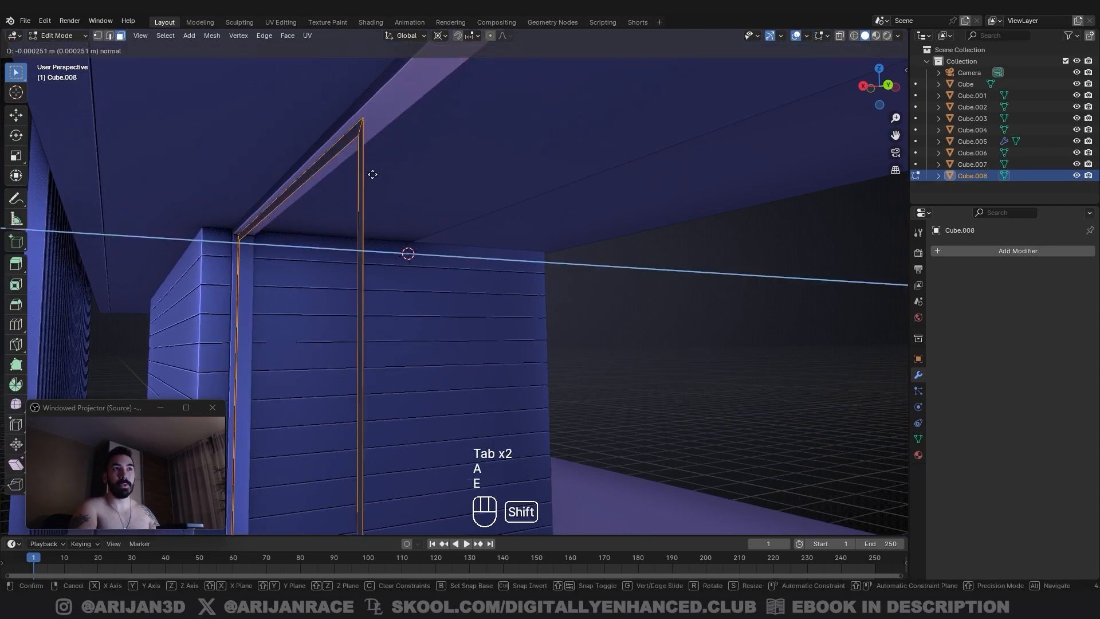
{"action": "left_click", "coordinate": [409, 177]}
{"action": "key", "text": "shift+n"}
{"action": "key", "text": "Tab"}
Step: Duplicate the inner window frame in place and offset the copy along X for the second sliding panel
{"action": "key", "text": "shift+d"}
{"action": "right_click", "coordinate": [386, 200]}
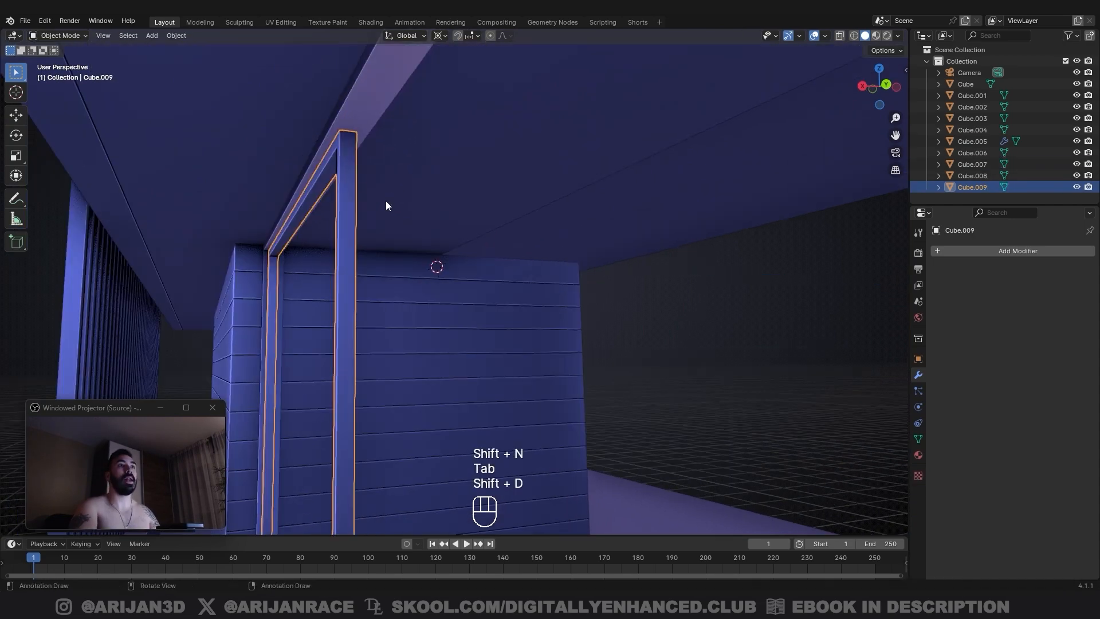
{"action": "key", "text": "g"}
{"action": "key", "text": "y"}
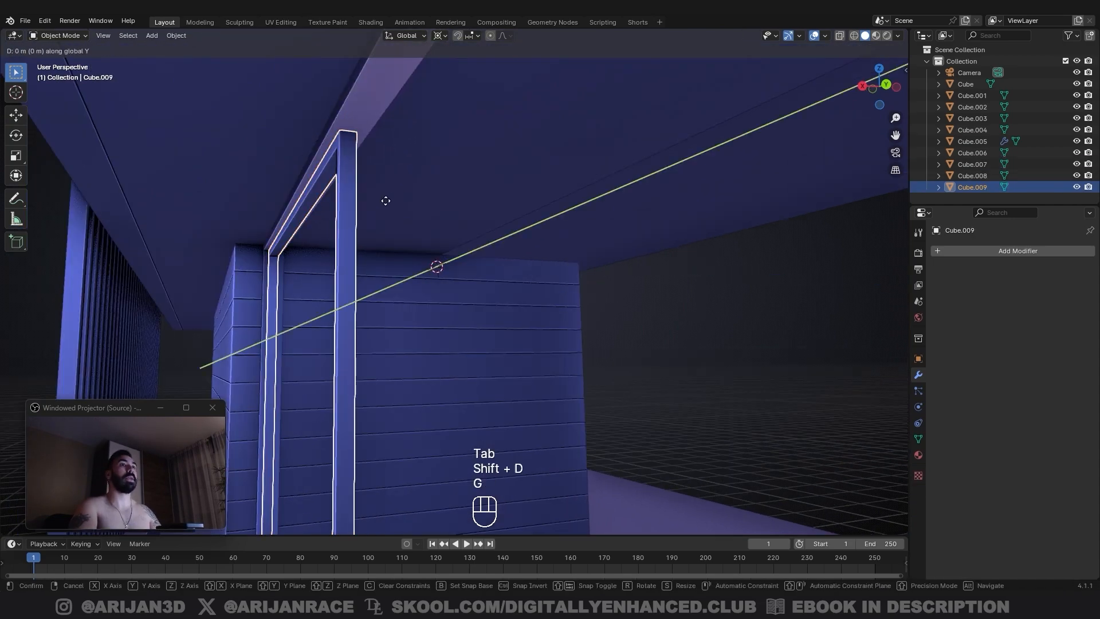
{"action": "key", "text": "x"}
{"action": "left_click", "coordinate": [386, 204]}
{"action": "middle_click_drag", "start_coordinate": [386, 204], "coordinate": [389, 261]}
Step: Move the duplicated sliding frame about 0.008 m in the negative Y direction within the outer frame
{"action": "key", "text": "g"}
{"action": "key", "text": "y"}
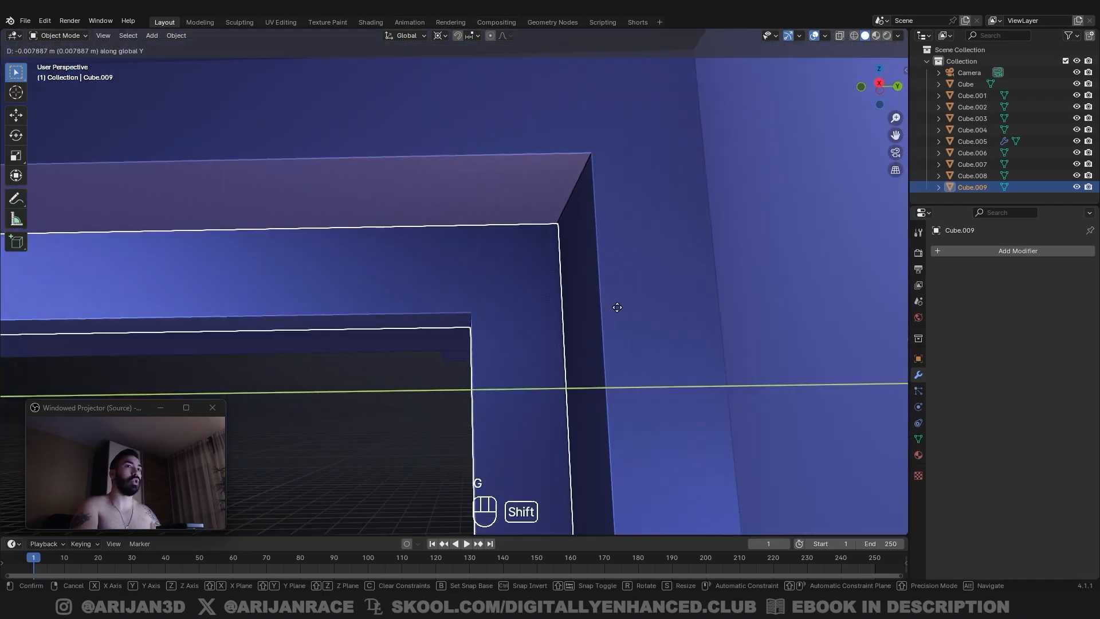
{"action": "left_click", "coordinate": [617, 309]}
{"action": "scroll", "coordinate": [617, 310], "scroll_direction": "down", "scroll_amount": 3}
{"action": "middle_click_drag", "start_coordinate": [617, 309], "coordinate": [696, 287], "text": "shift"}
{"action": "scroll", "coordinate": [696, 287], "scroll_direction": "down", "scroll_amount": 4}
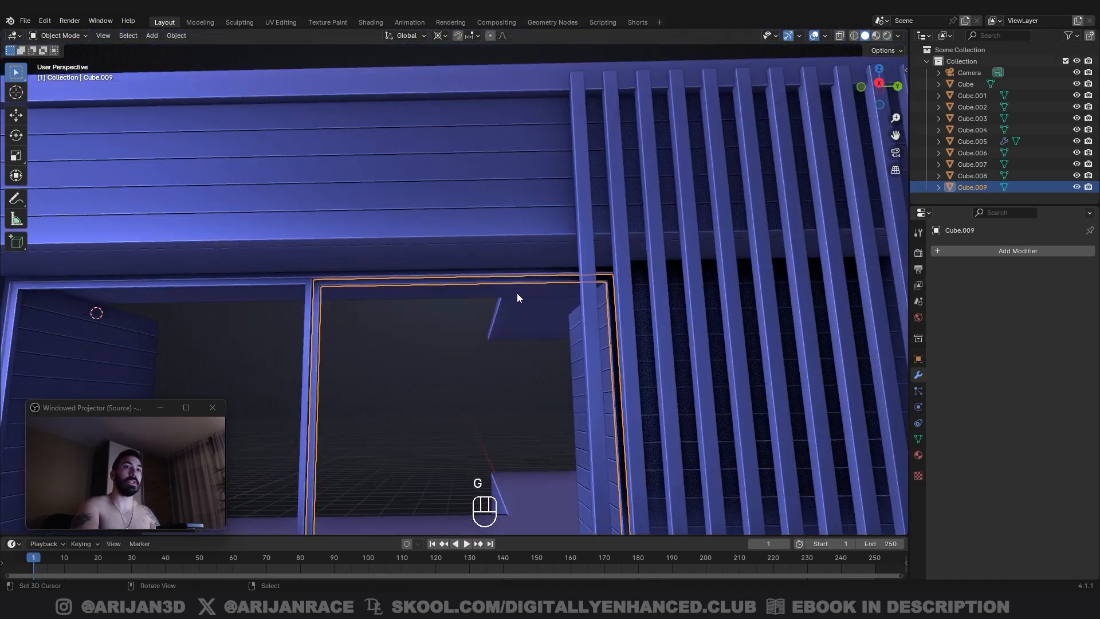
{"action": "scroll", "coordinate": [516, 293], "scroll_direction": "up", "scroll_amount": 2}
{"action": "middle_click_drag", "start_coordinate": [516, 294], "coordinate": [609, 250], "text": "shift"}
{"action": "middle_click_drag", "start_coordinate": [520, 209], "coordinate": [512, 229], "text": "shift"}
{"action": "scroll", "coordinate": [513, 229], "scroll_direction": "down", "scroll_amount": 4}
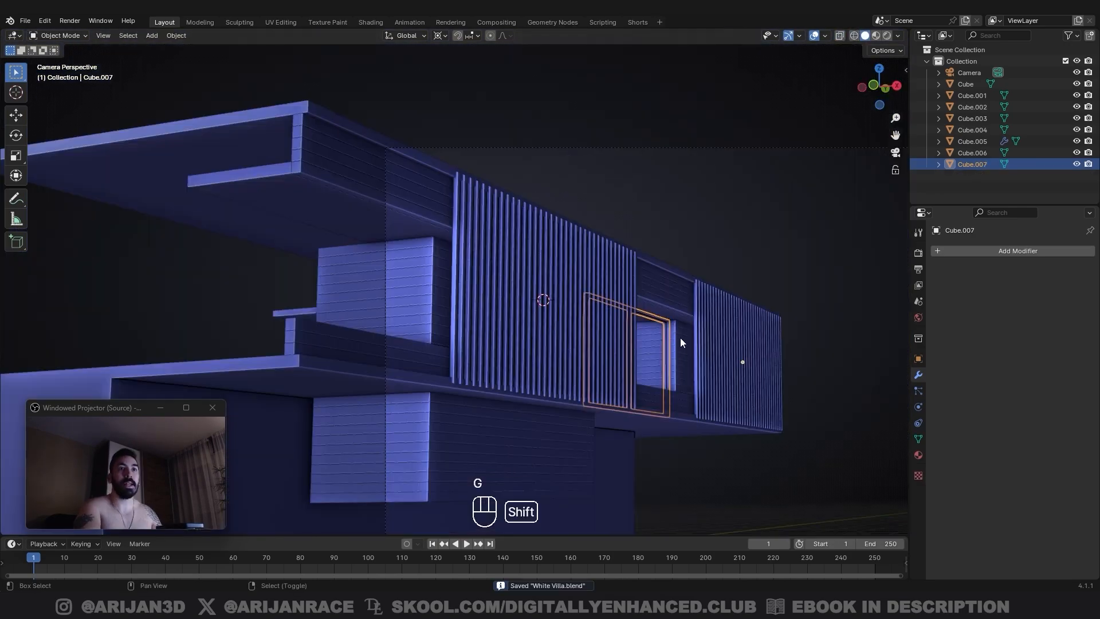
Step: Try joining the window frames with the plank wall behind the far slat screen, and undo the join
{"action": "left_click", "coordinate": [685, 346], "text": "shift"}
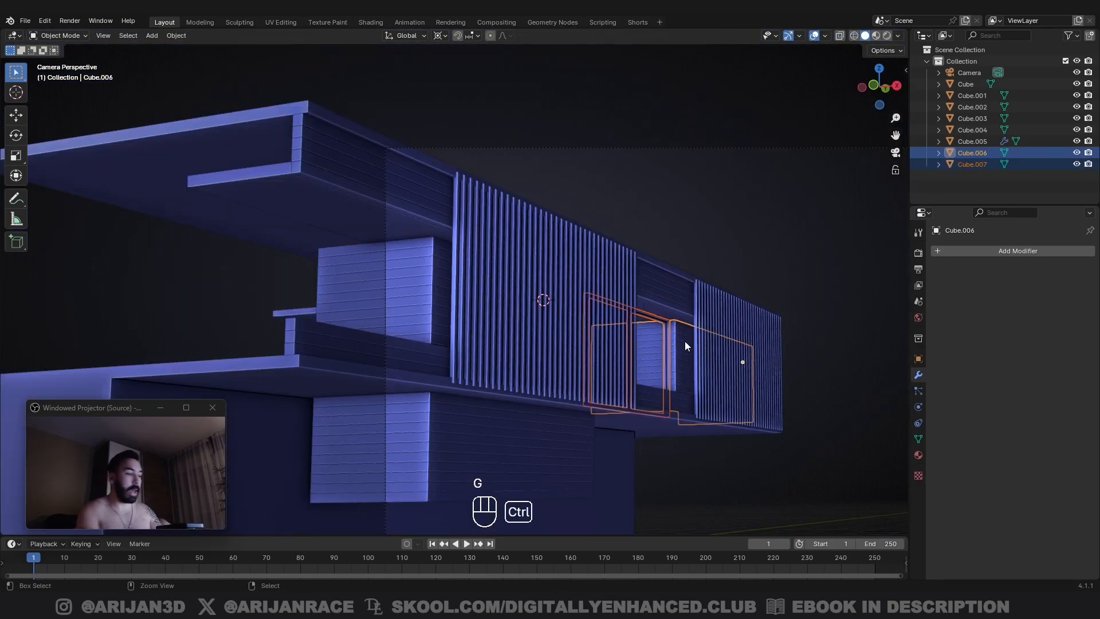
{"action": "key", "text": "ctrl+j"}
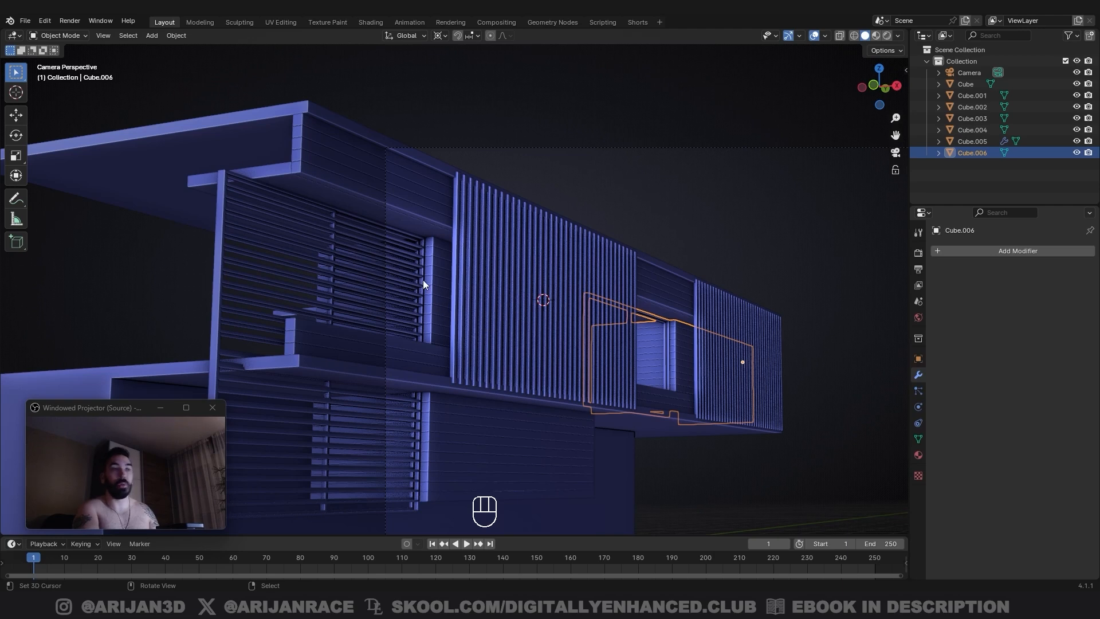
{"action": "key", "text": "ctrl+z"}
{"action": "key", "text": "ctrl+z"}
{"action": "key", "text": "ctrl+z"}
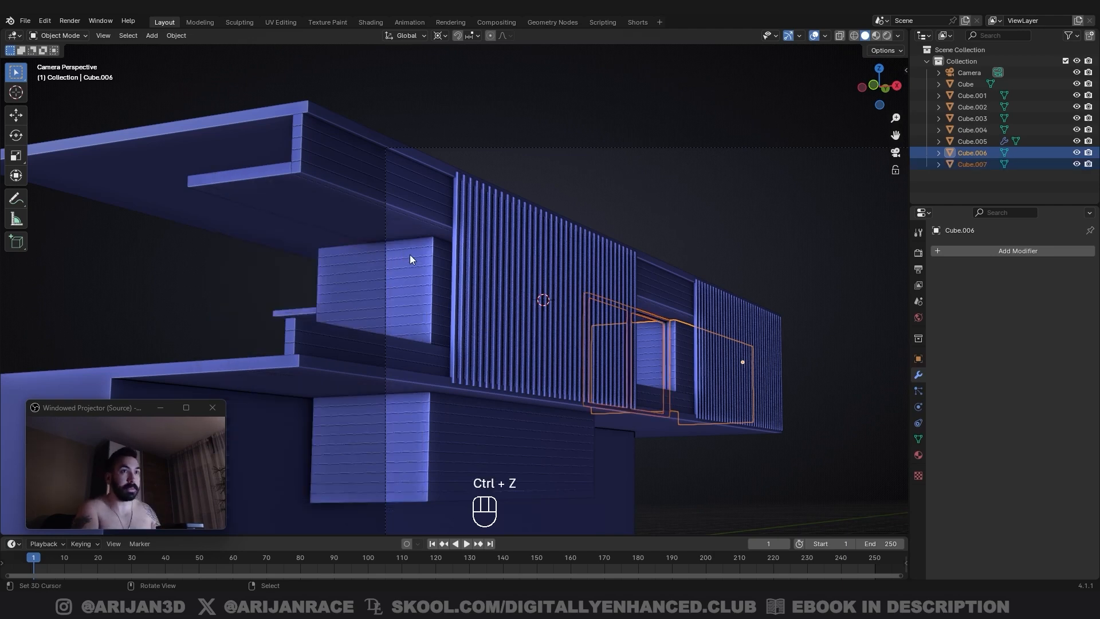
{"action": "key", "text": "ctrl+z"}
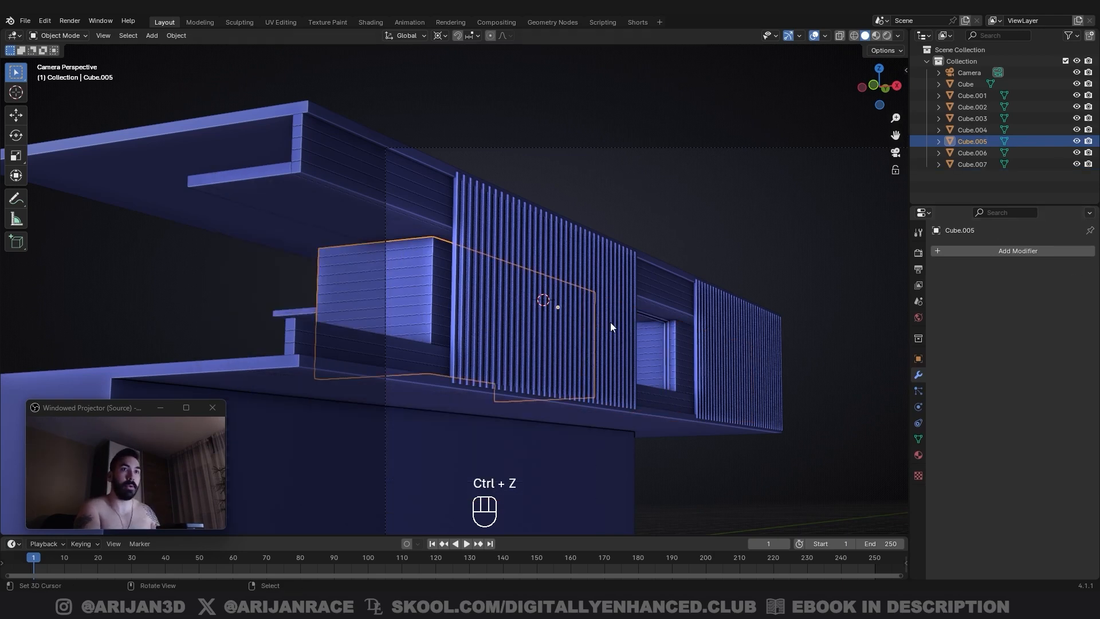
{"action": "key", "text": "ctrl+z"}
Step: Join the window frames into the plank wall object behind the far slat screen
{"action": "key", "text": "ctrl+j"}
{"action": "key", "text": "a"}
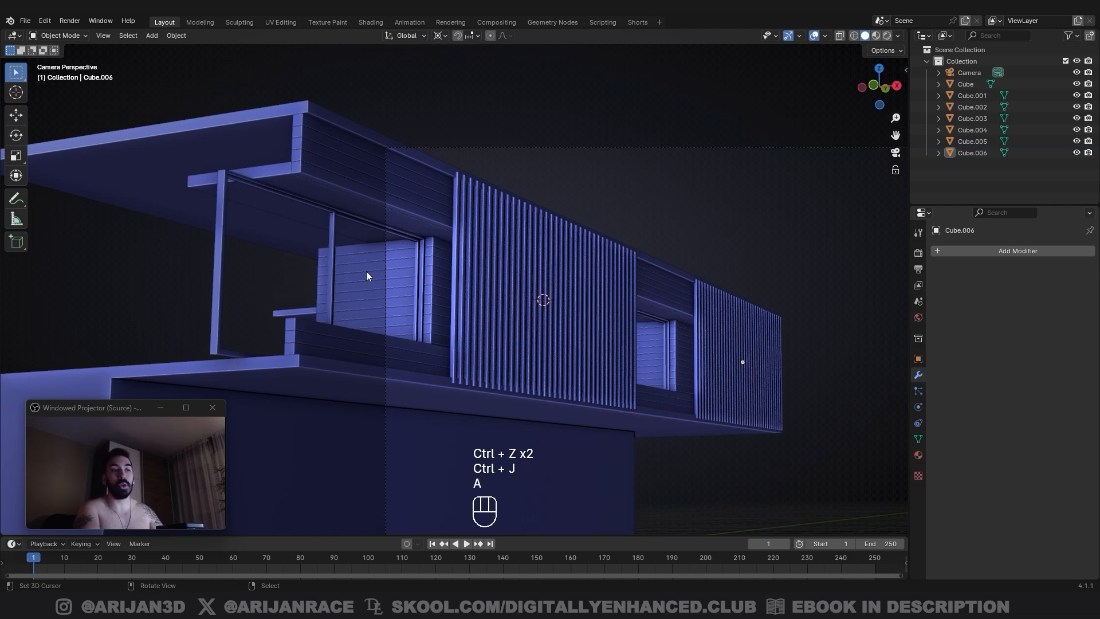
{"action": "left_click", "coordinate": [345, 217]}
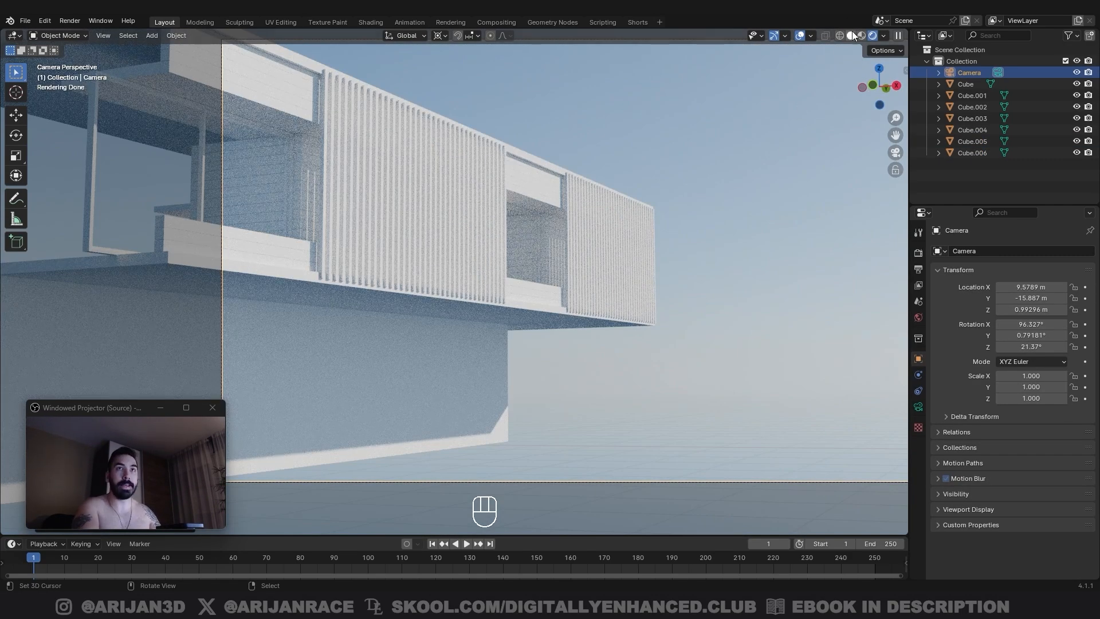
Step: Duplicate the inner face loop of the sliding window frame in place and separate it into its own object
{"action": "left_click", "coordinate": [852, 36]}
{"action": "middle_click_drag", "start_coordinate": [418, 290], "coordinate": [525, 419]}
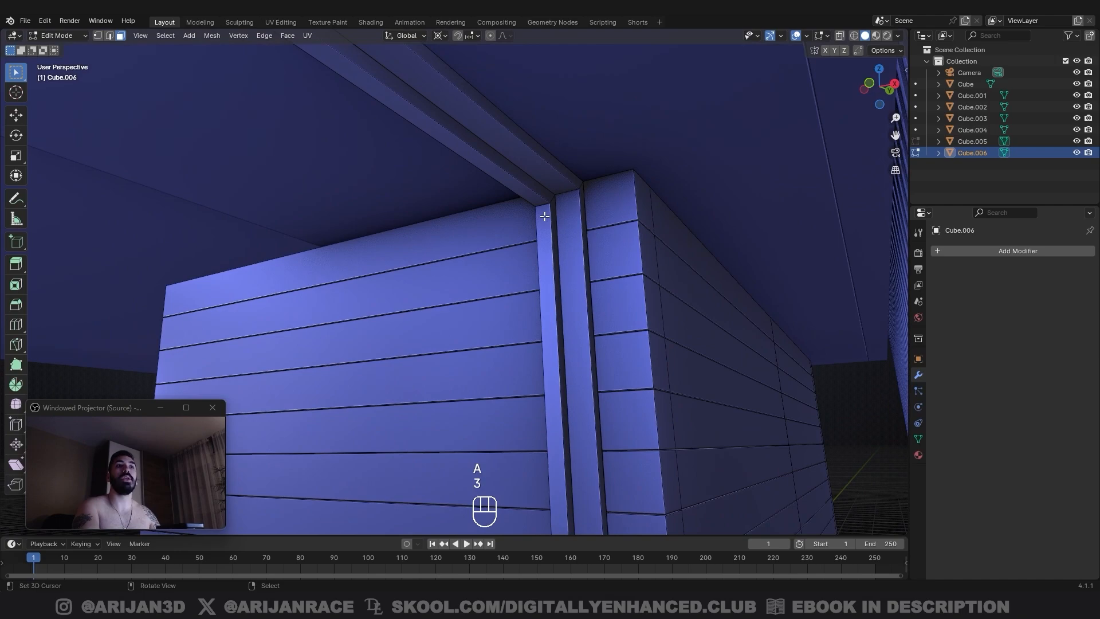
{"action": "left_click", "coordinate": [542, 204], "text": "alt"}
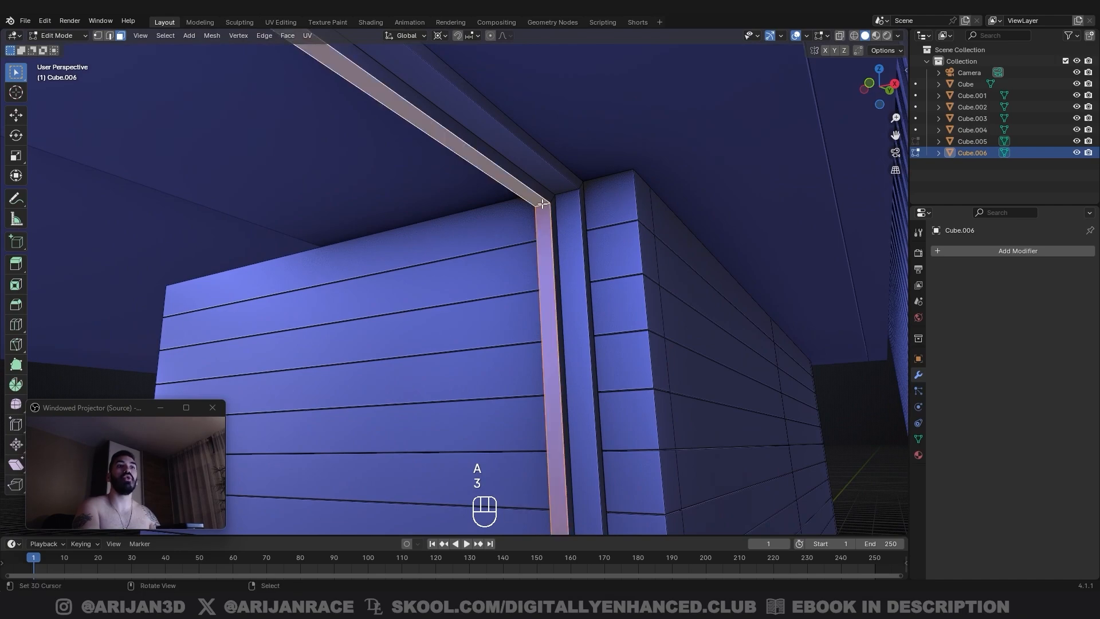
{"action": "scroll", "coordinate": [542, 203], "scroll_direction": "down", "scroll_amount": 6}
{"action": "middle_click_drag", "start_coordinate": [542, 204], "coordinate": [562, 218]}
{"action": "scroll", "coordinate": [511, 258], "scroll_direction": "up", "scroll_amount": 3}
{"action": "key", "text": "shift+d"}
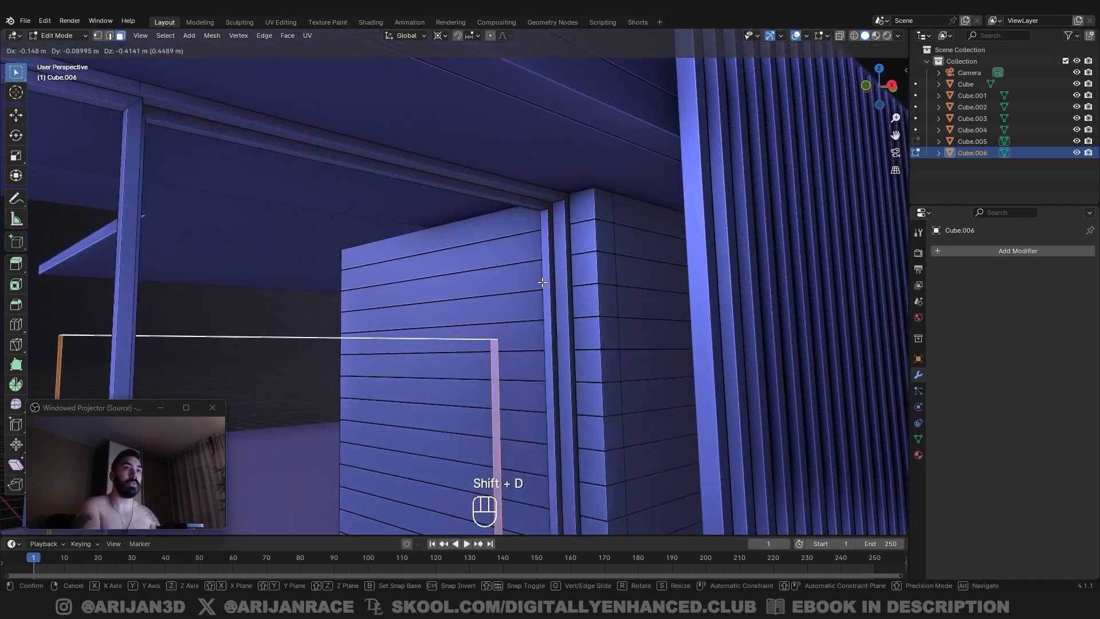
{"action": "right_click", "coordinate": [542, 282]}
{"action": "key", "text": "p"}
{"action": "left_click", "coordinate": [599, 251]}
{"action": "key", "text": "Tab"}
Step: Scale the separated loop narrower along X and fill it to make the window pane
{"action": "left_click", "coordinate": [546, 212]}
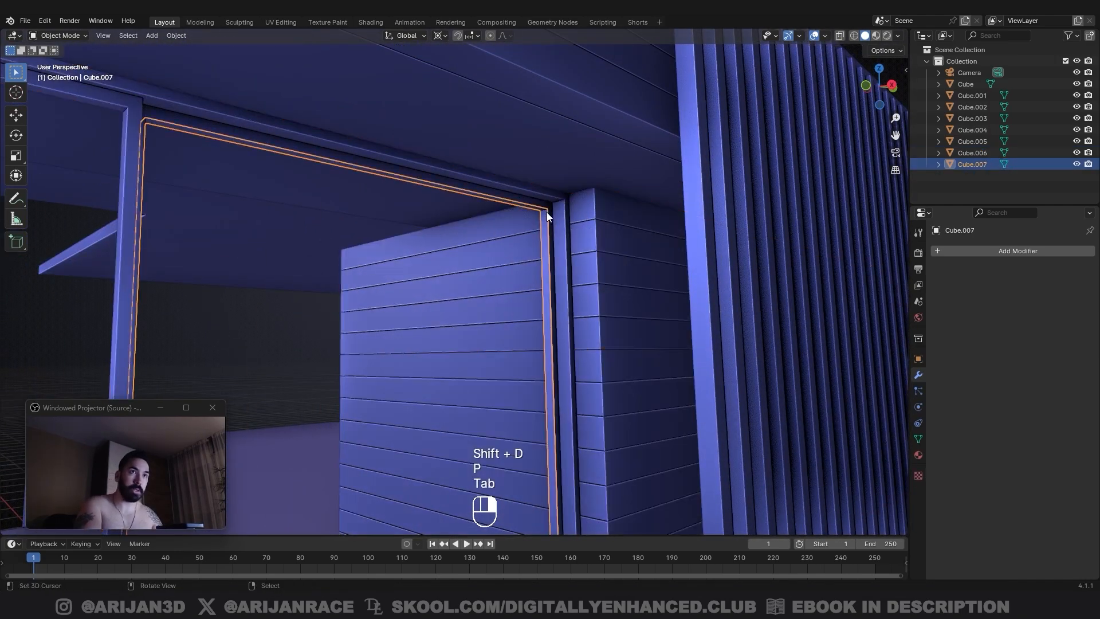
{"action": "key", "text": "s"}
{"action": "key", "text": "x"}
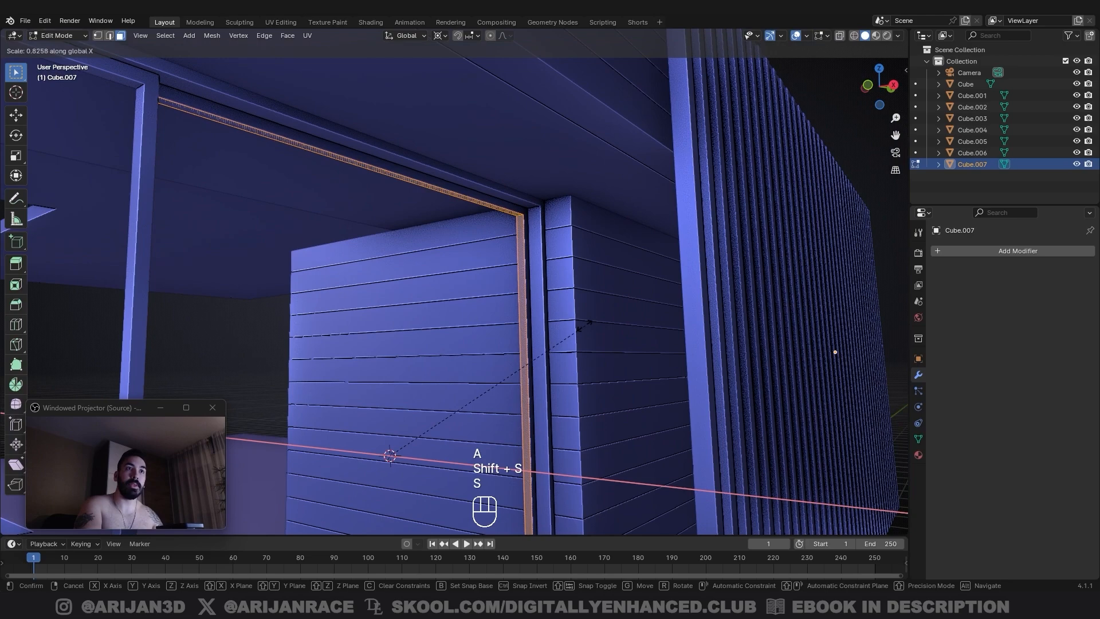
{"action": "left_click", "coordinate": [573, 312]}
{"action": "key", "text": "2"}
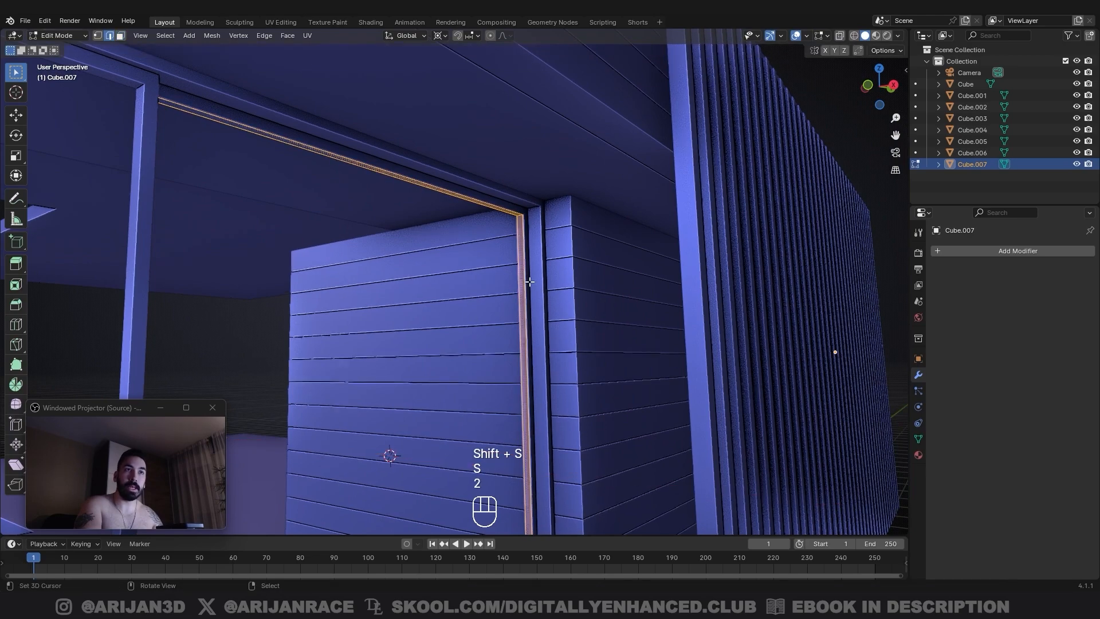
{"action": "key", "text": "f"}
{"action": "key", "text": "f"}
{"action": "key", "text": "Tab"}
{"action": "middle_click_drag", "start_coordinate": [523, 246], "coordinate": [582, 238]}
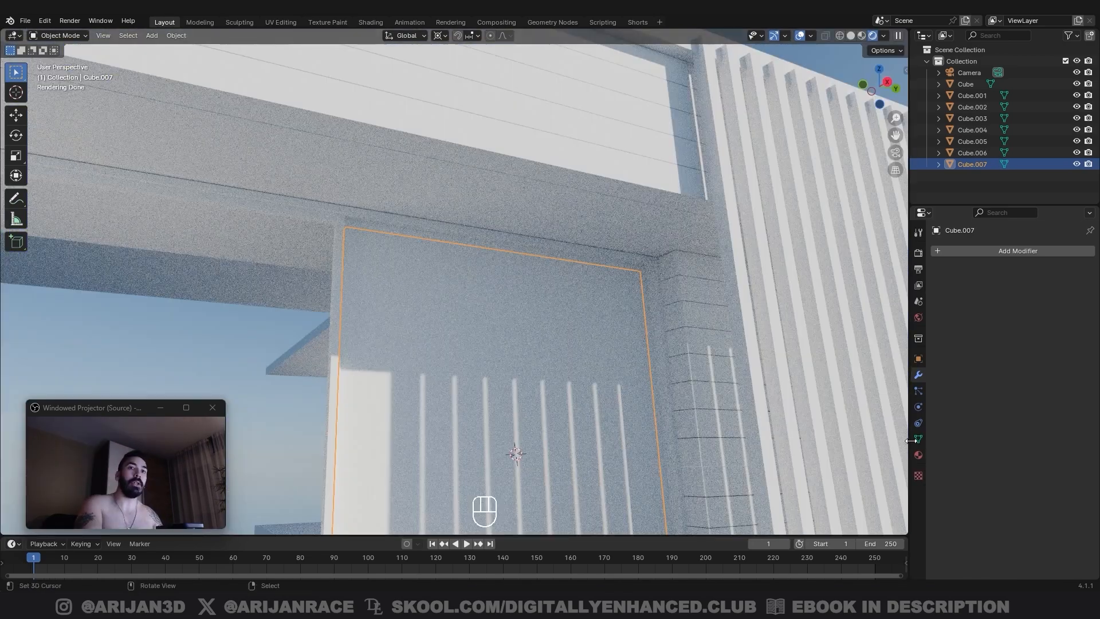
Step: Give the window pane a new material with a Glass BSDF surface
{"action": "left_click", "coordinate": [918, 454]}
{"action": "left_click", "coordinate": [985, 299]}
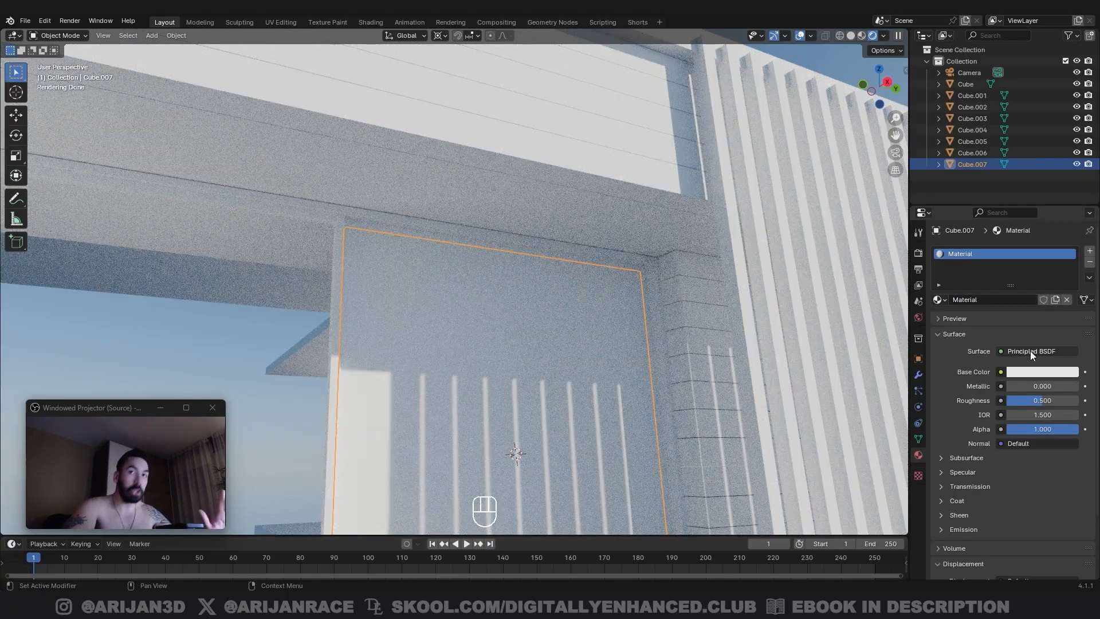
{"action": "left_click", "coordinate": [1030, 351]}
{"action": "left_click", "coordinate": [940, 139]}
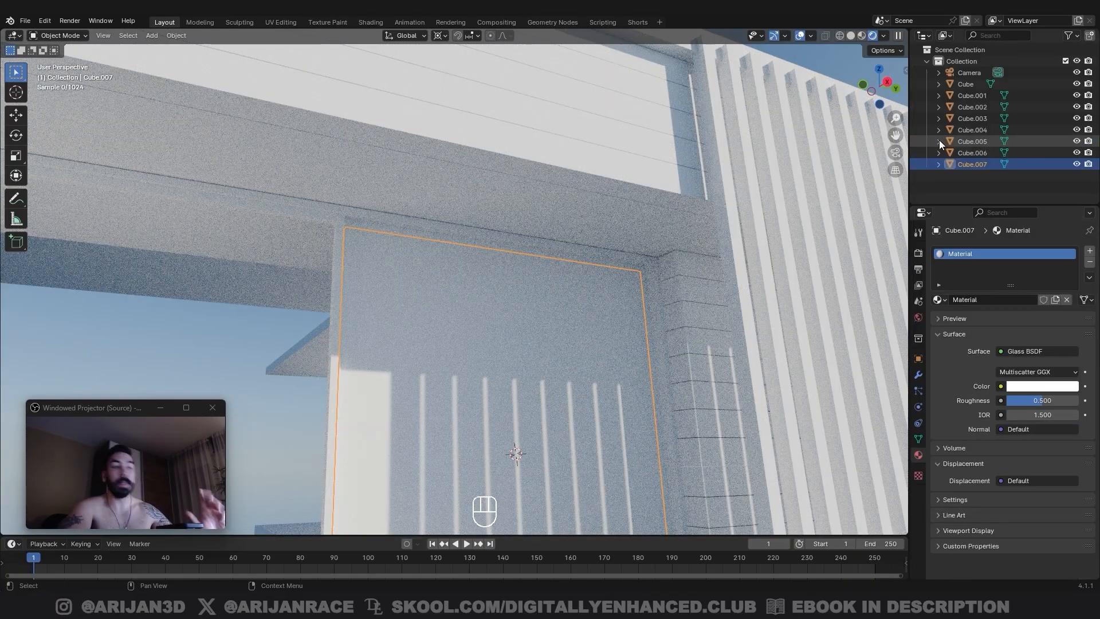
{"action": "key", "text": "ctrl+z"}
Step: Lower the glass material's roughness to about 0.035 and set its IOR to 1.100
{"action": "left_click_drag", "start_coordinate": [1044, 400], "coordinate": [1015, 400]}
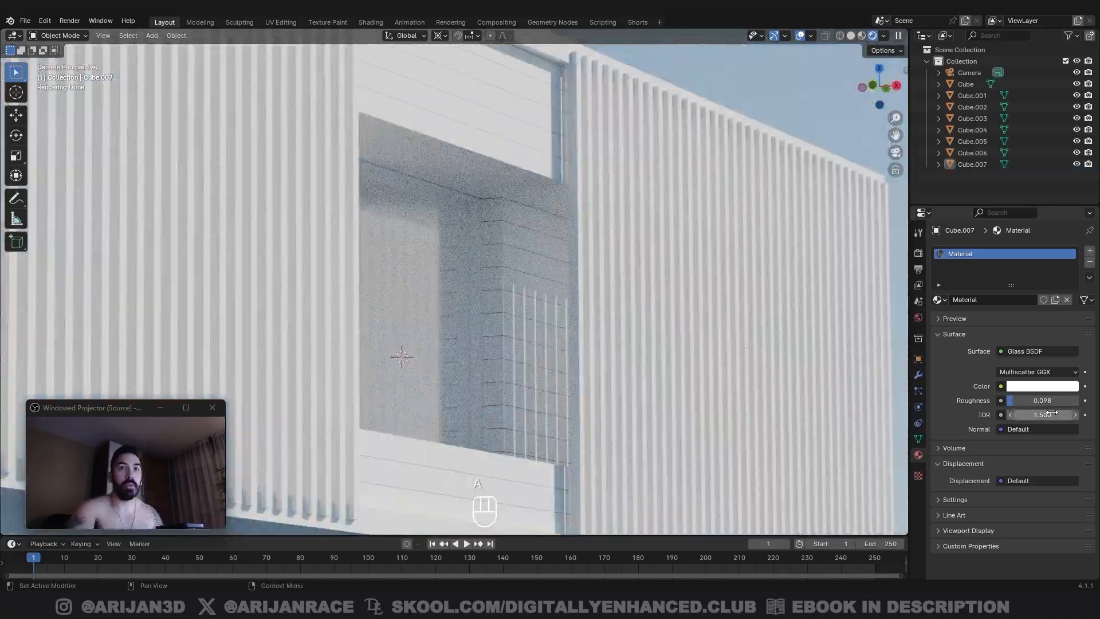
{"action": "left_click_drag", "start_coordinate": [1049, 412], "coordinate": [1017, 413]}
{"action": "left_click", "coordinate": [1075, 415]}
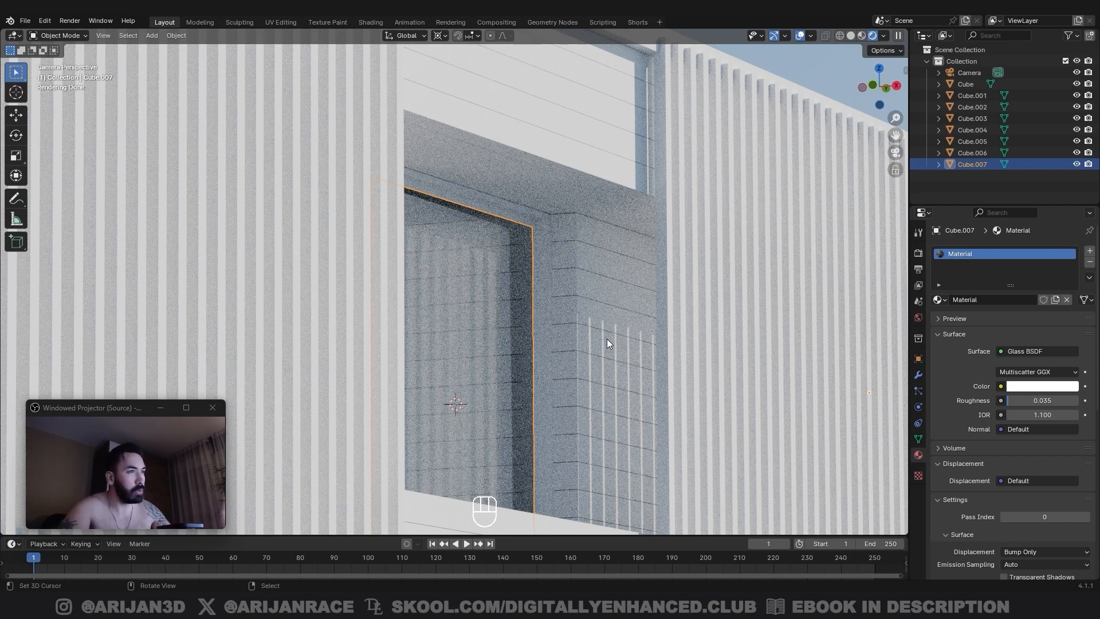
{"action": "key", "text": "alt+a"}
Step: Change the pane material to Principled BSDF with a transmission weight of 1.000 and an alpha of about 0.764
{"action": "left_click", "coordinate": [1030, 349]}
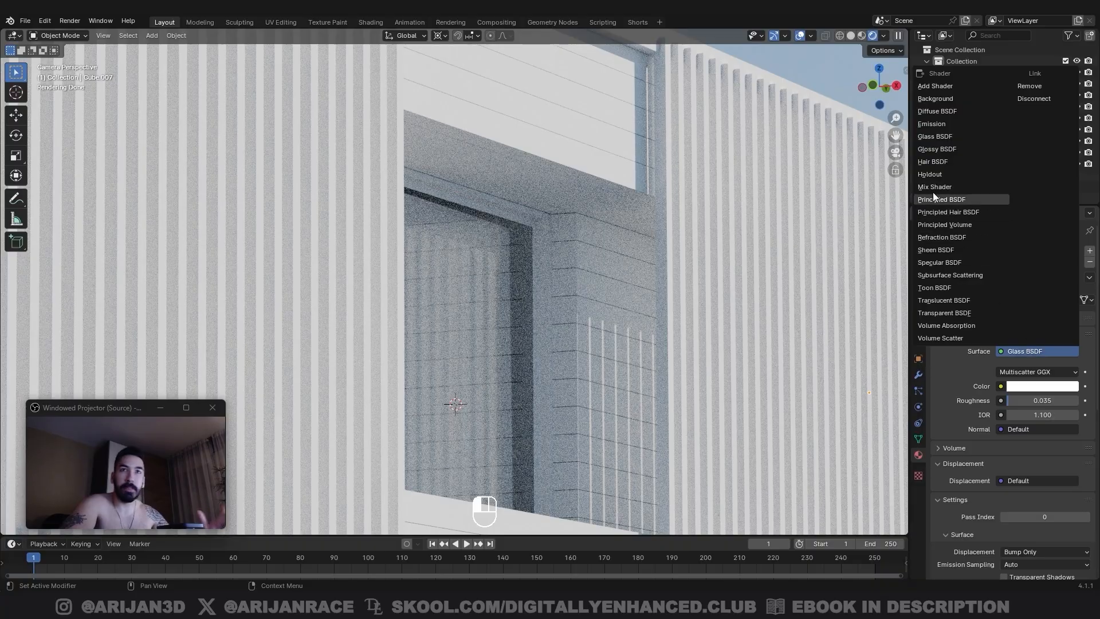
{"action": "left_click", "coordinate": [939, 201]}
{"action": "left_click", "coordinate": [943, 484]}
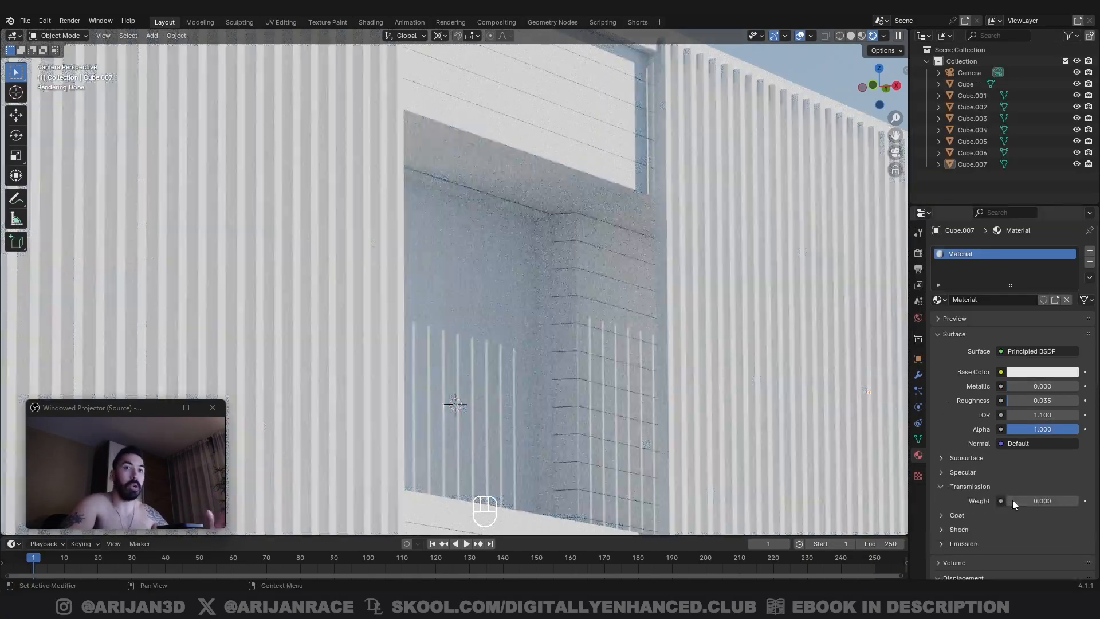
{"action": "left_click_drag", "start_coordinate": [1022, 500], "coordinate": [1083, 500]}
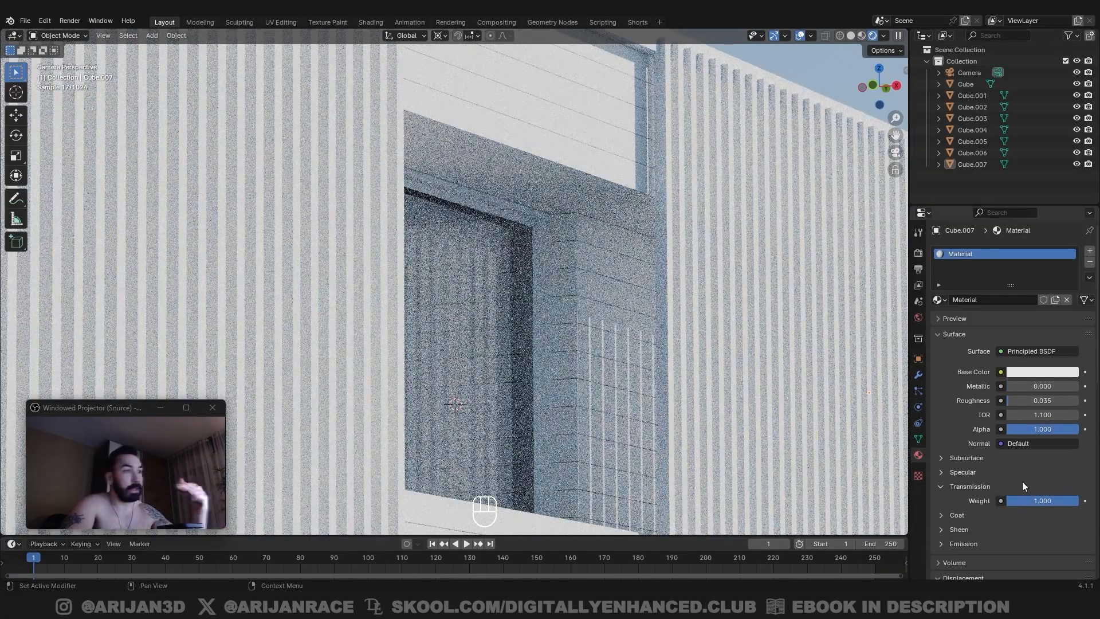
{"action": "left_click_drag", "start_coordinate": [1043, 429], "coordinate": [1025, 429]}
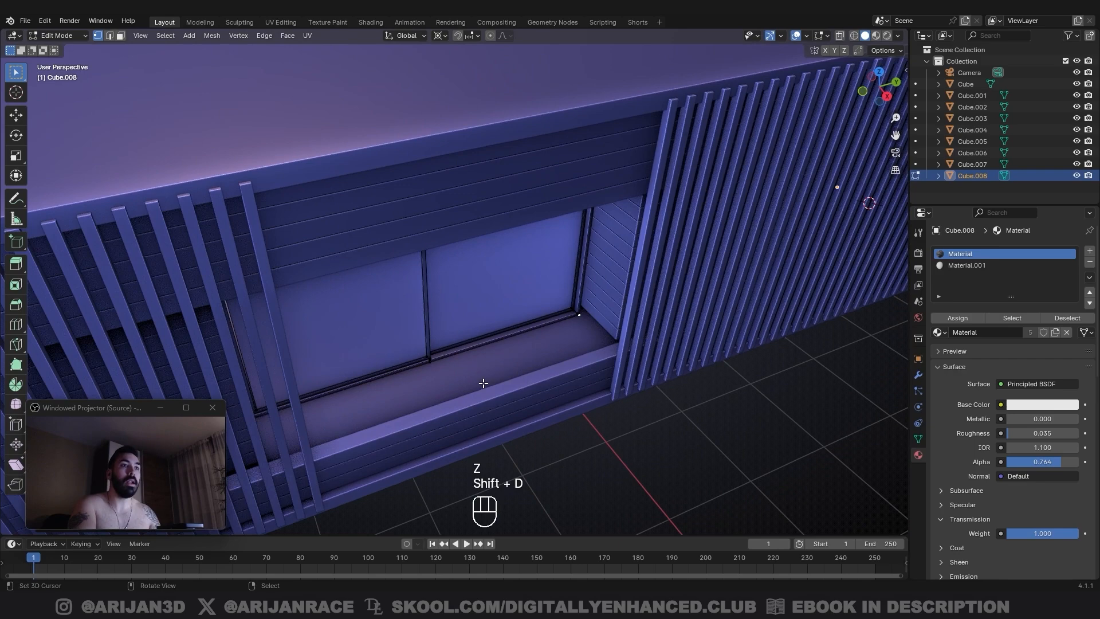
Step: Position the duplicated vertices along Y on the balcony, connect them with an edge, and extrude it into an upright glass railing face
{"action": "key", "text": "g"}
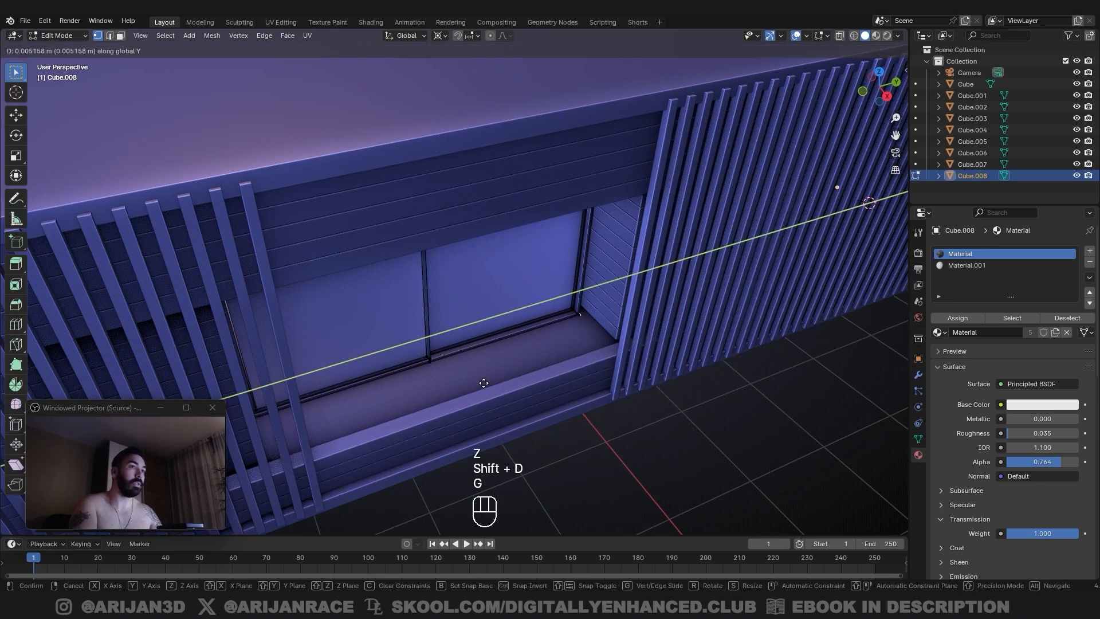
{"action": "left_click", "coordinate": [511, 407]}
{"action": "key", "text": "f"}
{"action": "middle_click_drag", "start_coordinate": [538, 392], "coordinate": [552, 385]}
{"action": "key", "text": "e"}
{"action": "key", "text": "g"}
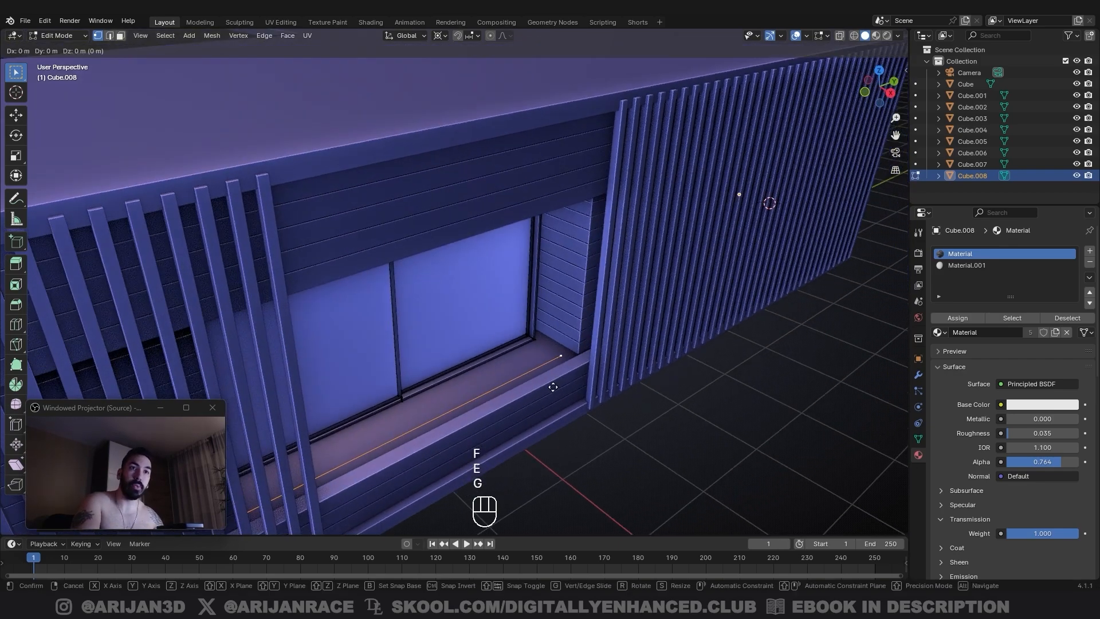
{"action": "left_click", "coordinate": [540, 347]}
{"action": "key", "text": "3"}
{"action": "right_click", "coordinate": [539, 344]}
{"action": "middle_click_drag", "start_coordinate": [539, 345], "coordinate": [522, 378]}
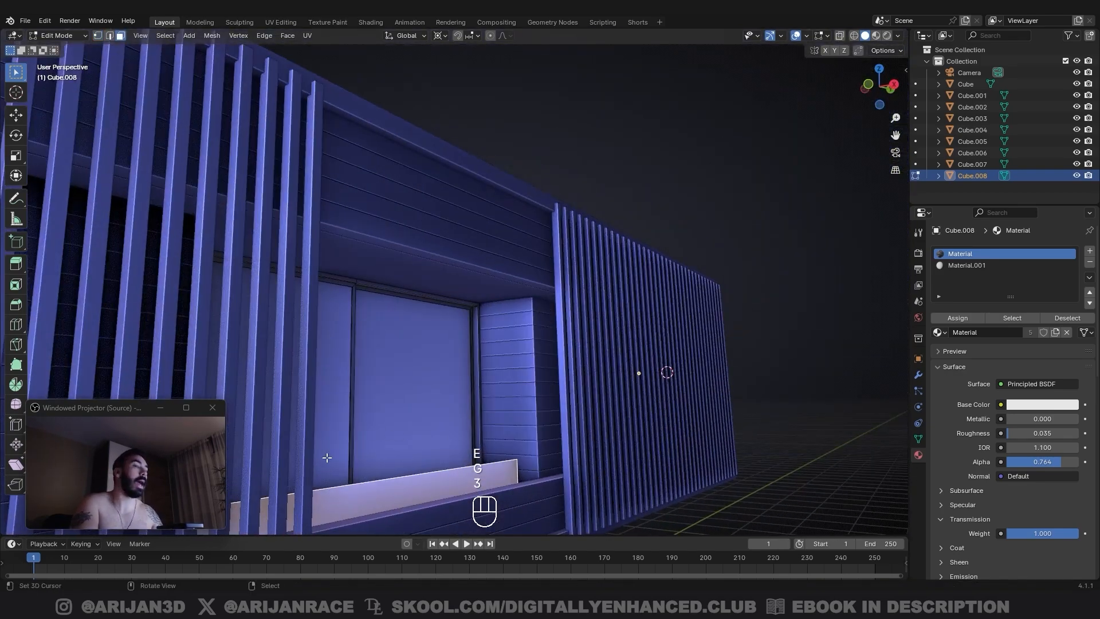
Step: Return to editing the glass railing panel in the rendered view and adjust its geometry with a move
{"action": "left_click_drag", "start_coordinate": [935, 588], "coordinate": [584, 220]}
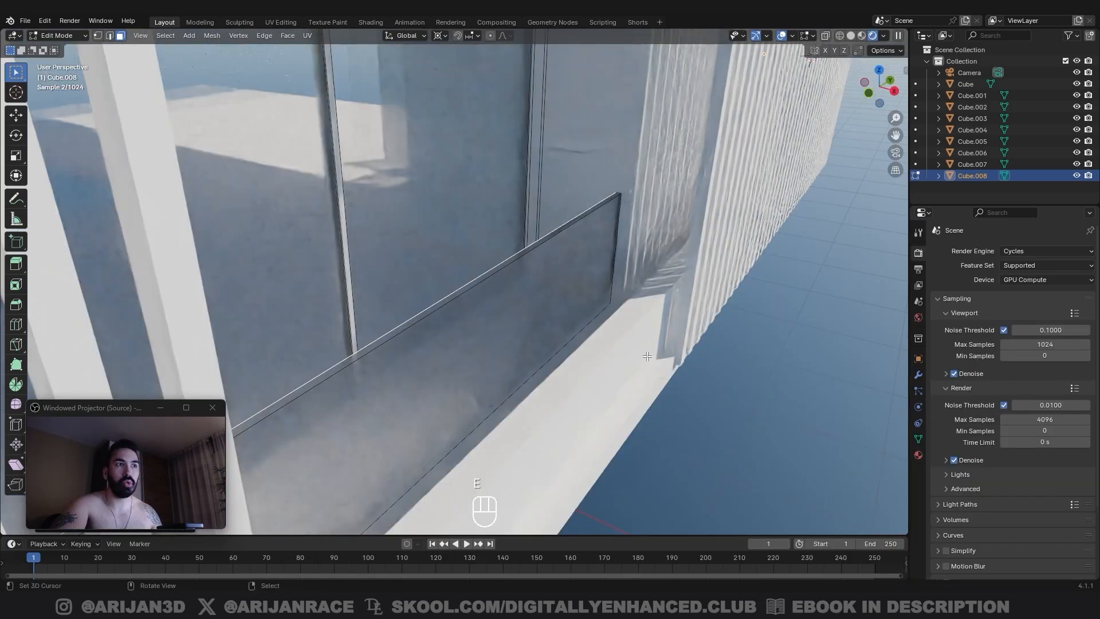
{"action": "key", "text": "Tab"}
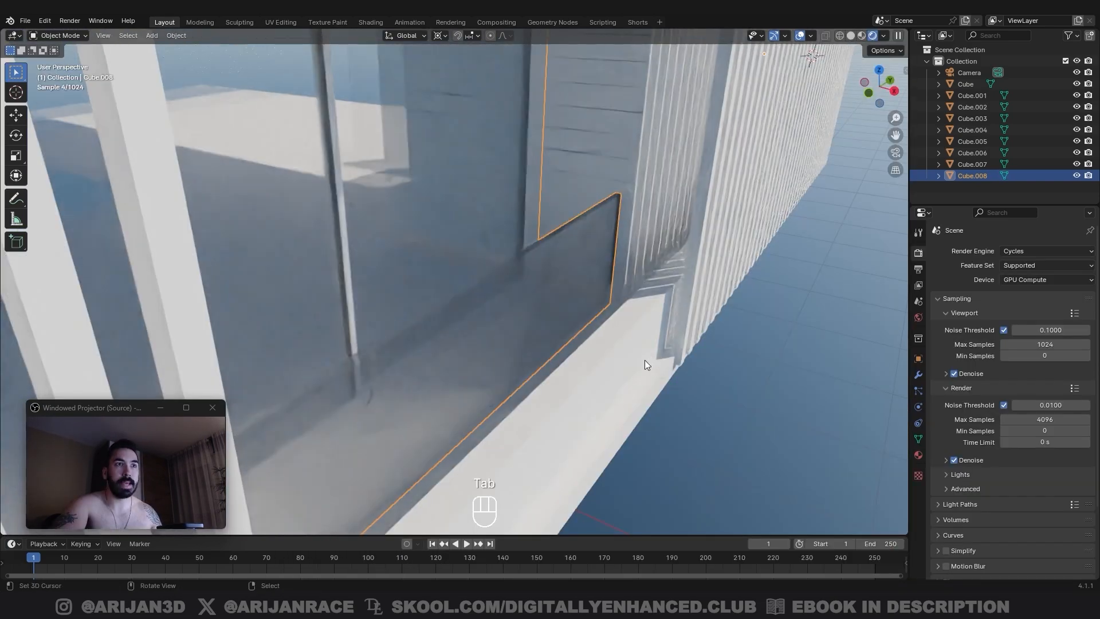
{"action": "key", "text": "Tab"}
{"action": "key", "text": "g"}
{"action": "left_click", "coordinate": [622, 355]}
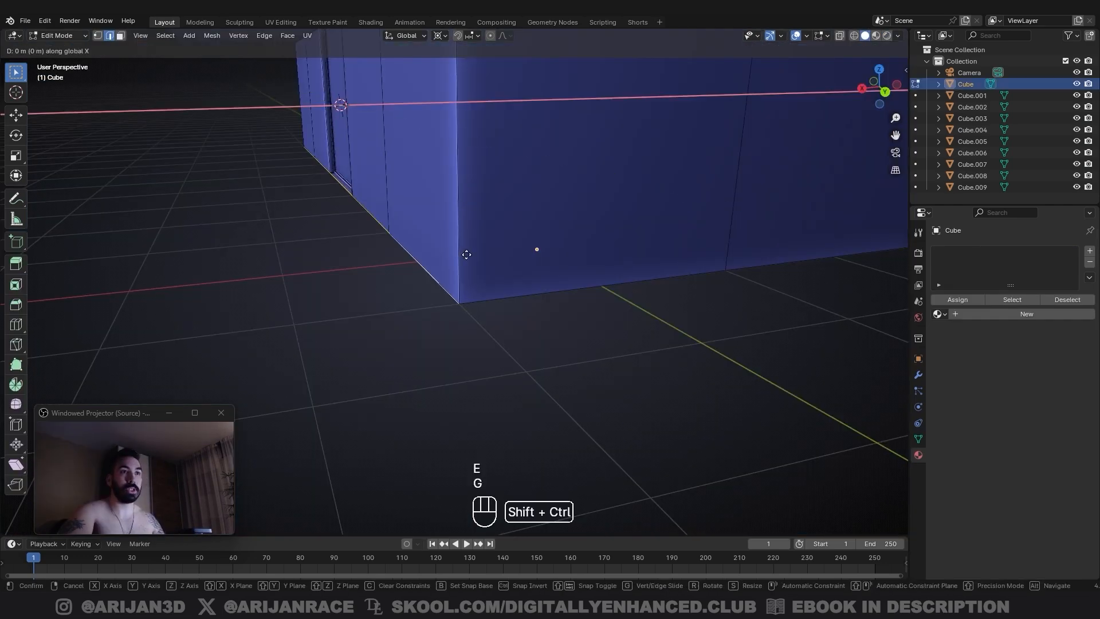
Step: Extrude the base block's bottom edges slightly outward, one side along X and the adjacent side along Y
{"action": "left_click", "coordinate": [463, 262]}
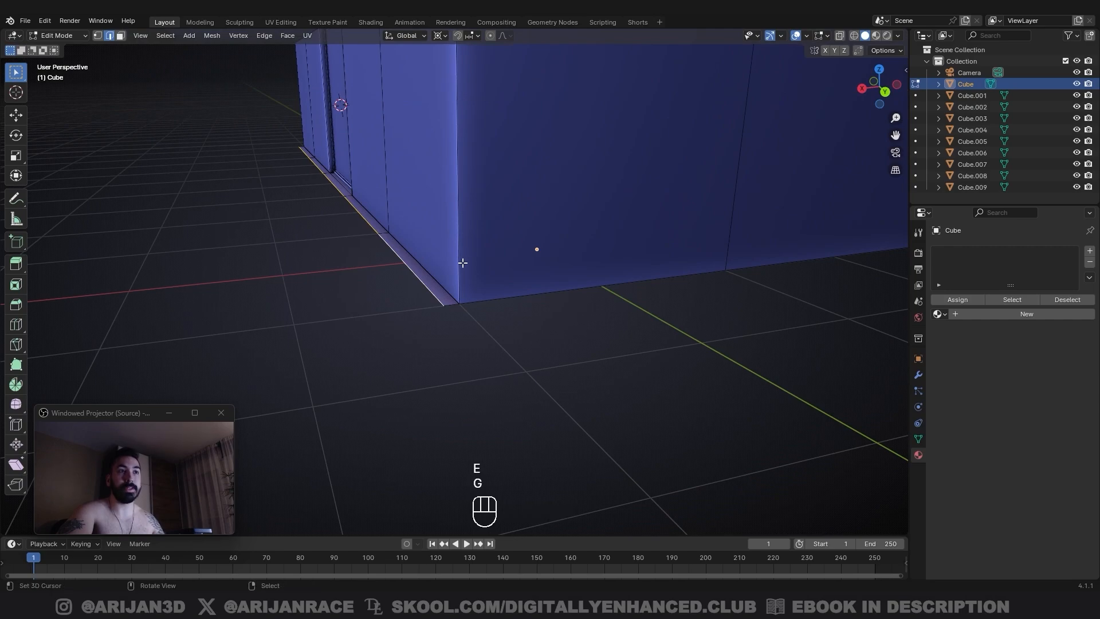
{"action": "right_click", "coordinate": [454, 303]}
{"action": "middle_click_drag", "start_coordinate": [455, 303], "coordinate": [625, 252]}
{"action": "right_click", "coordinate": [653, 220], "text": "ctrl"}
{"action": "key", "text": "e"}
{"action": "right_click", "coordinate": [598, 261]}
{"action": "key", "text": "g"}
{"action": "key", "text": "y"}
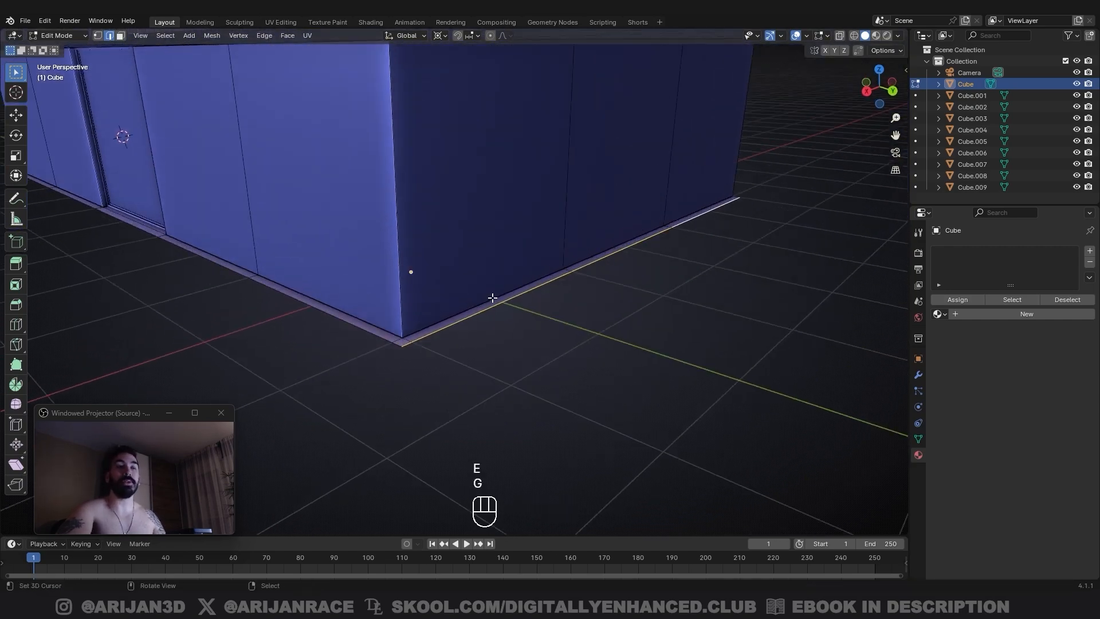
Step: Extrude the base trim's long front edge about 2 m outward along X to form a terrace floor
{"action": "left_click", "coordinate": [486, 316]}
{"action": "key", "text": "Tab"}
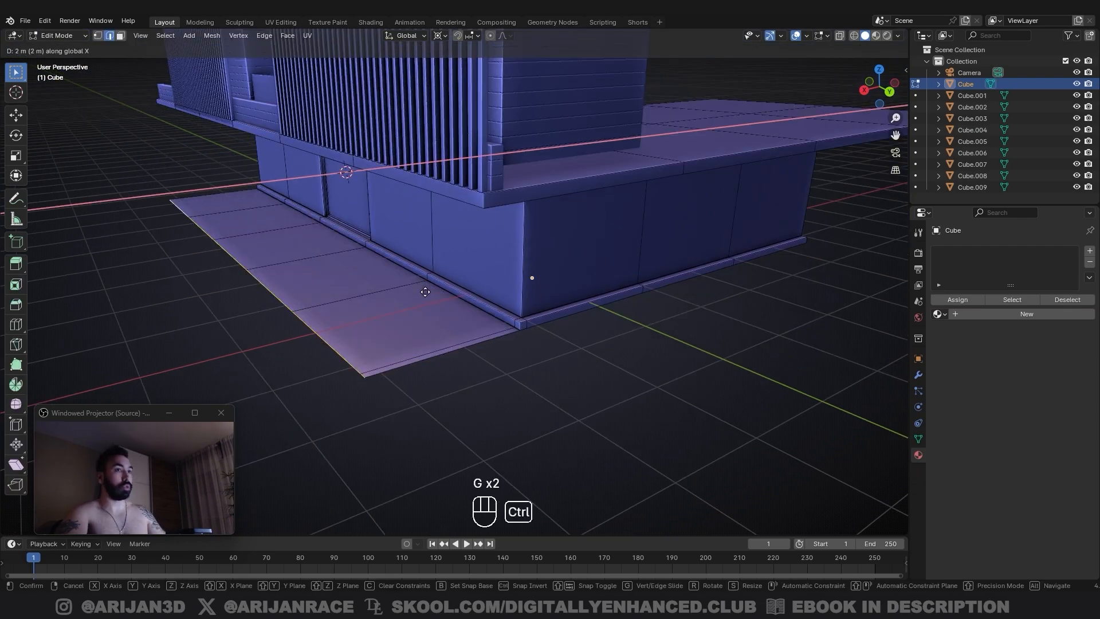
{"action": "left_click", "coordinate": [425, 293], "text": "ctrl"}
{"action": "middle_click_drag", "start_coordinate": [451, 292], "coordinate": [335, 245]}
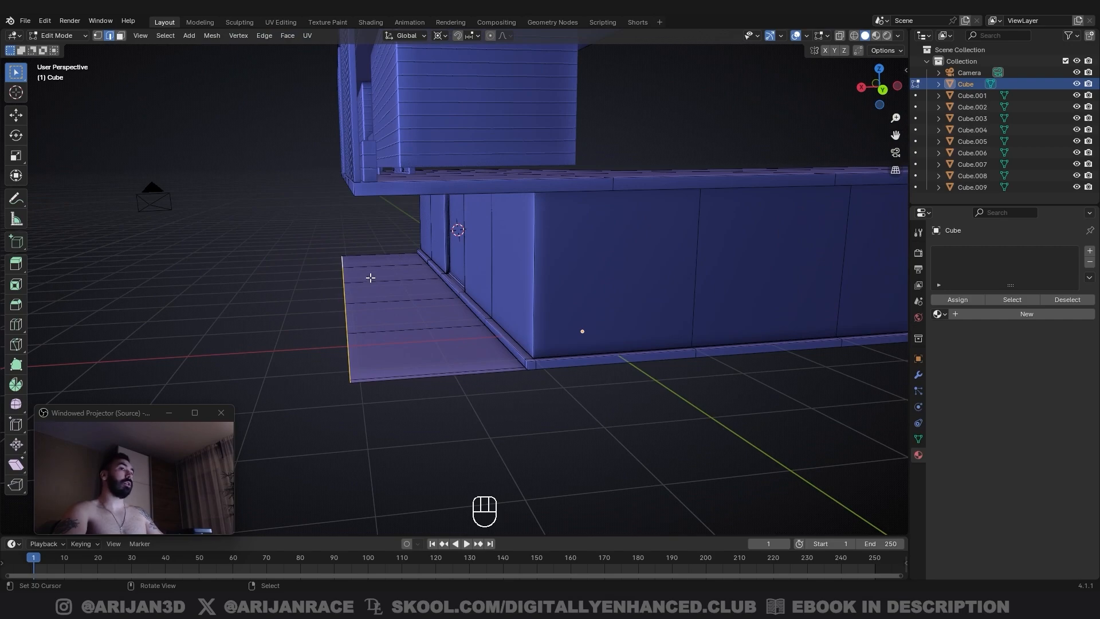
{"action": "middle_click_drag", "start_coordinate": [371, 277], "coordinate": [423, 204]}
{"action": "middle_click_drag", "start_coordinate": [328, 205], "coordinate": [312, 366]}
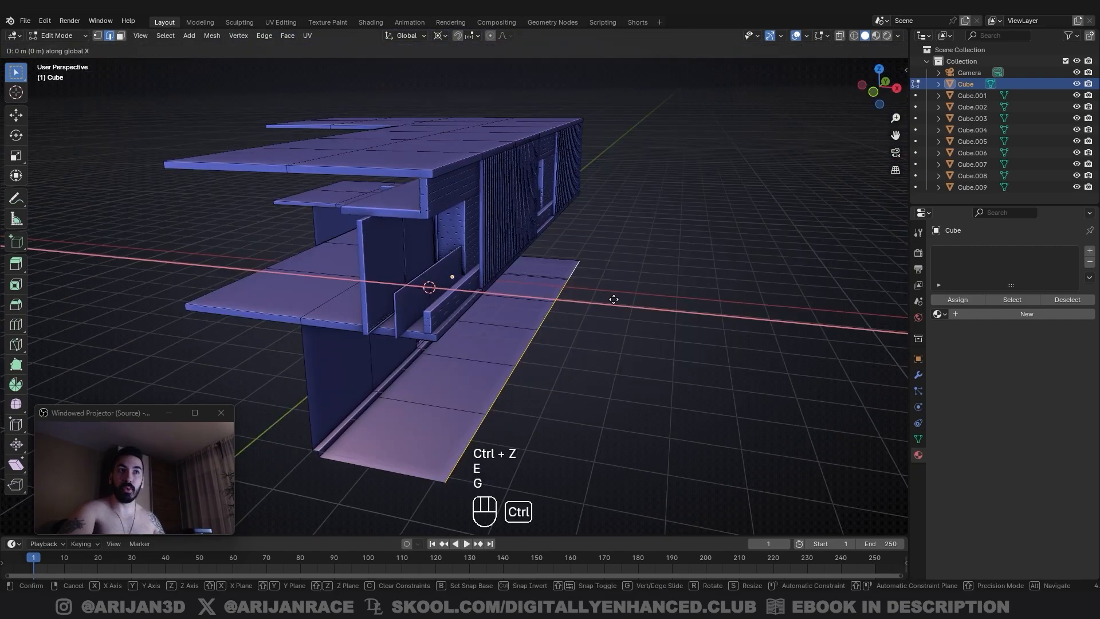
Step: Extrude the terrace's end edge outward along Y so the floor extends past the side of the base block
{"action": "key", "text": "Tab"}
{"action": "key", "text": "Tab"}
{"action": "middle_click_drag", "start_coordinate": [567, 341], "coordinate": [555, 206]}
{"action": "key", "text": "2"}
{"action": "key", "text": "e"}
{"action": "key", "text": "g"}
{"action": "key", "text": "y"}
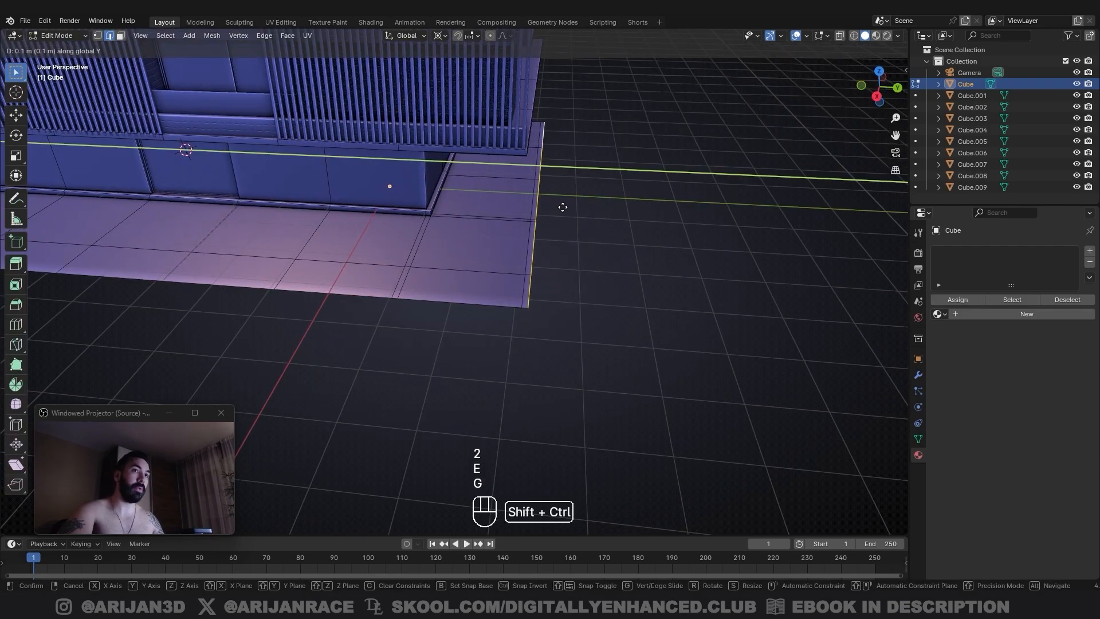
{"action": "left_click", "coordinate": [584, 213]}
Step: Extrude the short edge at the terrace's outer corner far out along X as a thin pool rim strip
{"action": "key", "text": "2"}
{"action": "right_click", "coordinate": [528, 308]}
{"action": "middle_click_drag", "start_coordinate": [530, 308], "coordinate": [585, 315]}
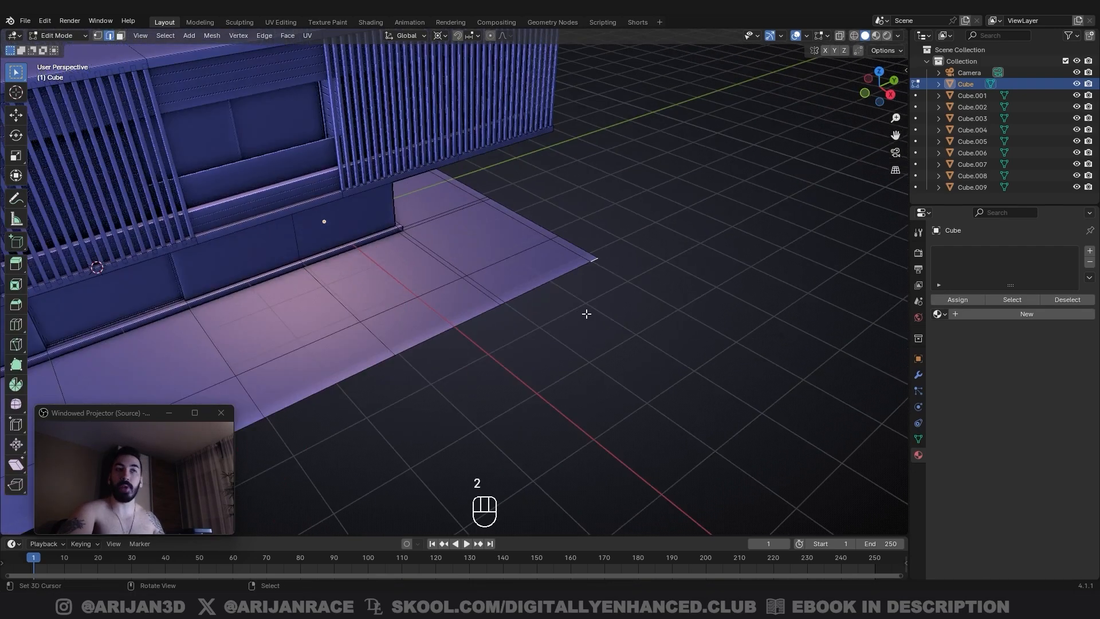
{"action": "scroll", "coordinate": [584, 313], "scroll_direction": "down", "scroll_amount": 4}
{"action": "key", "text": "e"}
{"action": "key", "text": "g"}
{"action": "key", "text": "y"}
{"action": "key", "text": "x"}
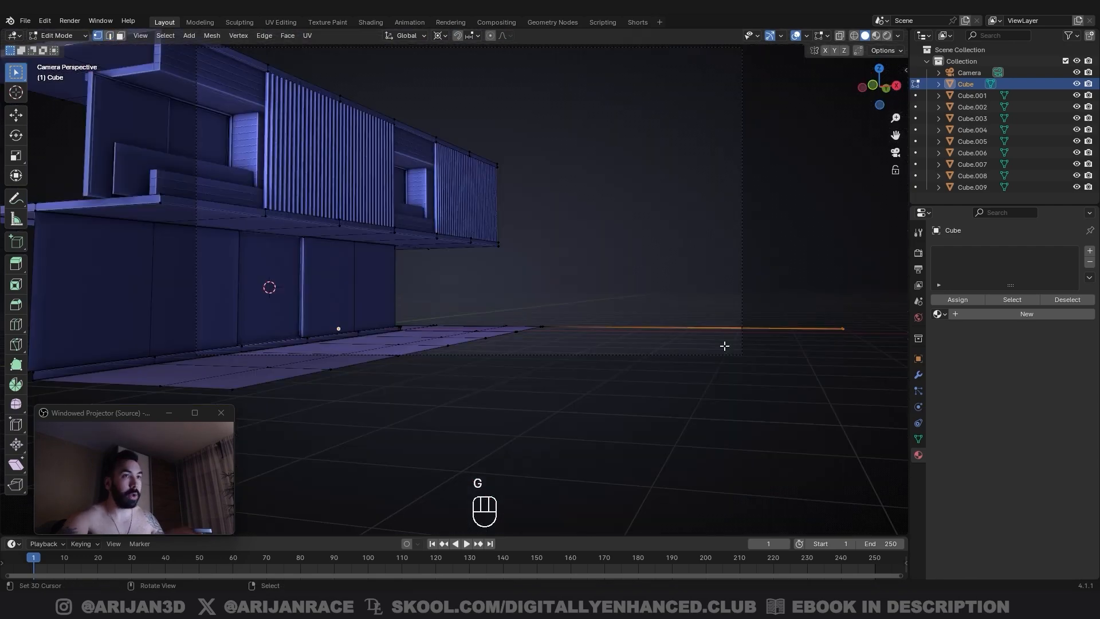
Step: Extend the rim strip's end a little along X and extrude it along Y, parallel to the terrace, as the far pool rim
{"action": "middle_click_drag", "start_coordinate": [760, 327], "coordinate": [667, 376], "text": "shift"}
{"action": "scroll", "coordinate": [611, 299], "scroll_direction": "down", "scroll_amount": 6}
{"action": "key", "text": "e"}
{"action": "key", "text": "g"}
{"action": "key", "text": "x"}
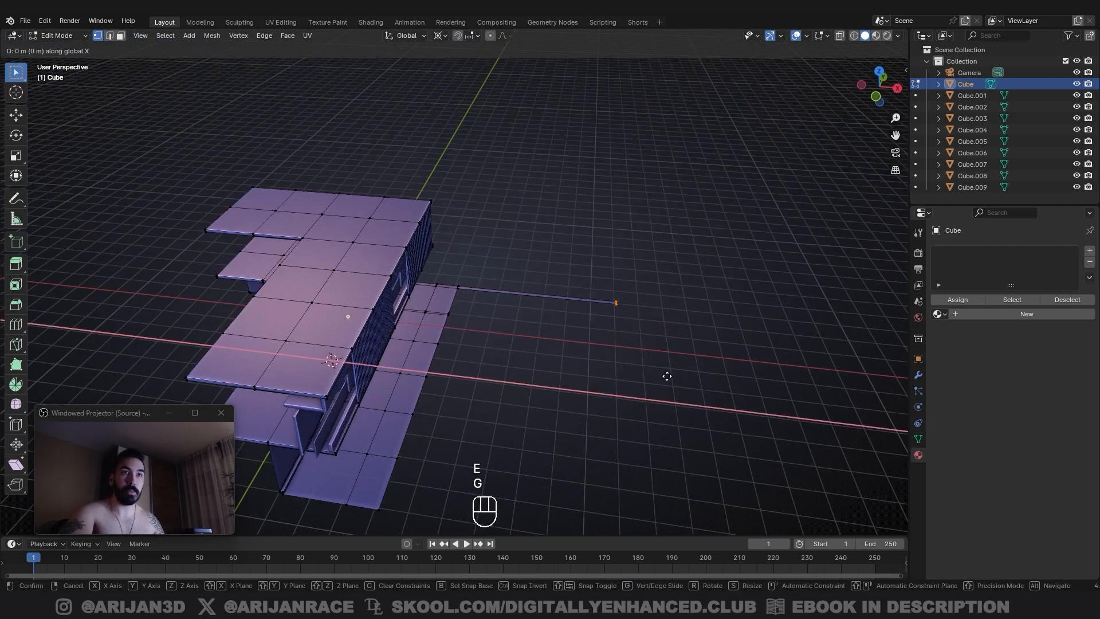
{"action": "left_click", "coordinate": [618, 303]}
{"action": "key", "text": "2"}
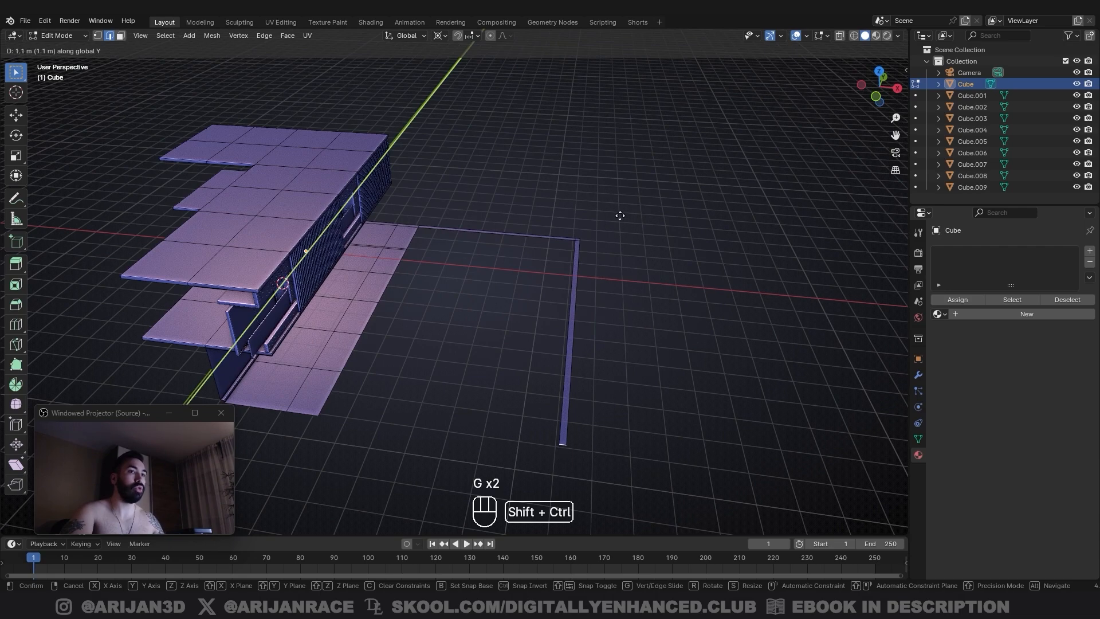
{"action": "left_click", "coordinate": [615, 242]}
Step: Extrude the pool's inner rim edges down along Z into walls, fill the pool floor with a face, and save the file
{"action": "middle_click_drag", "start_coordinate": [496, 361], "coordinate": [393, 339]}
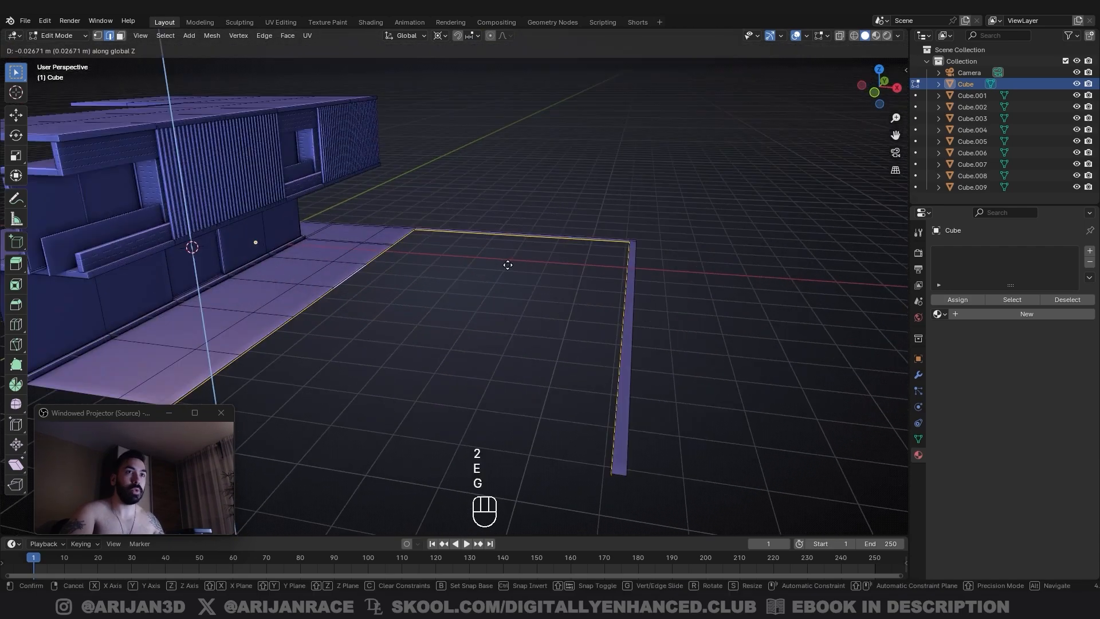
{"action": "left_click", "coordinate": [515, 330]}
{"action": "key", "text": "Tab"}
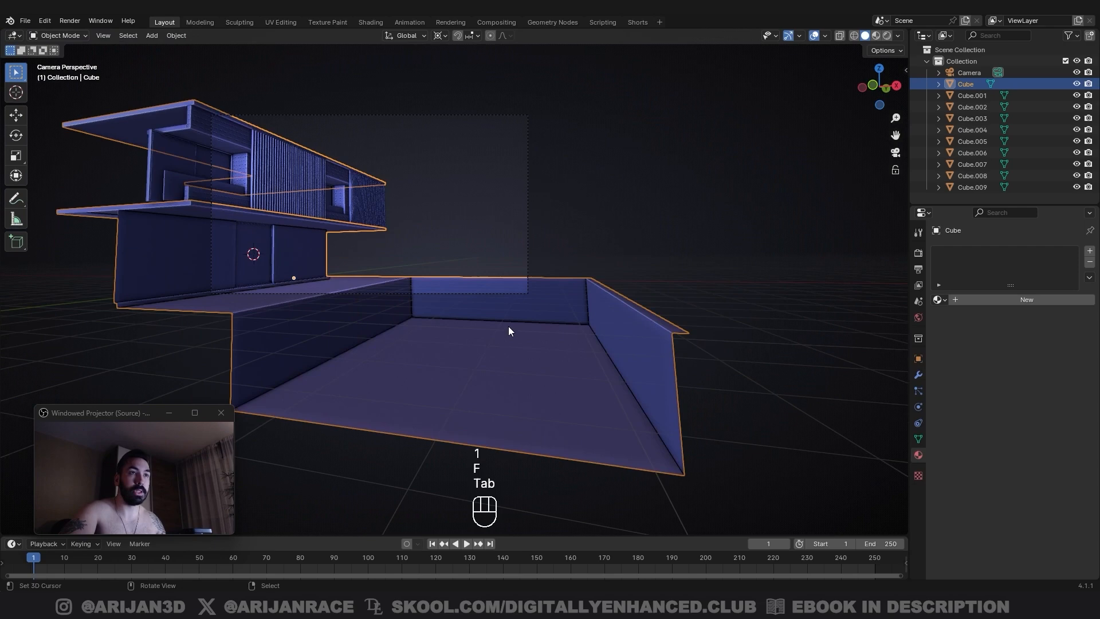
{"action": "key", "text": "ctrl+s"}
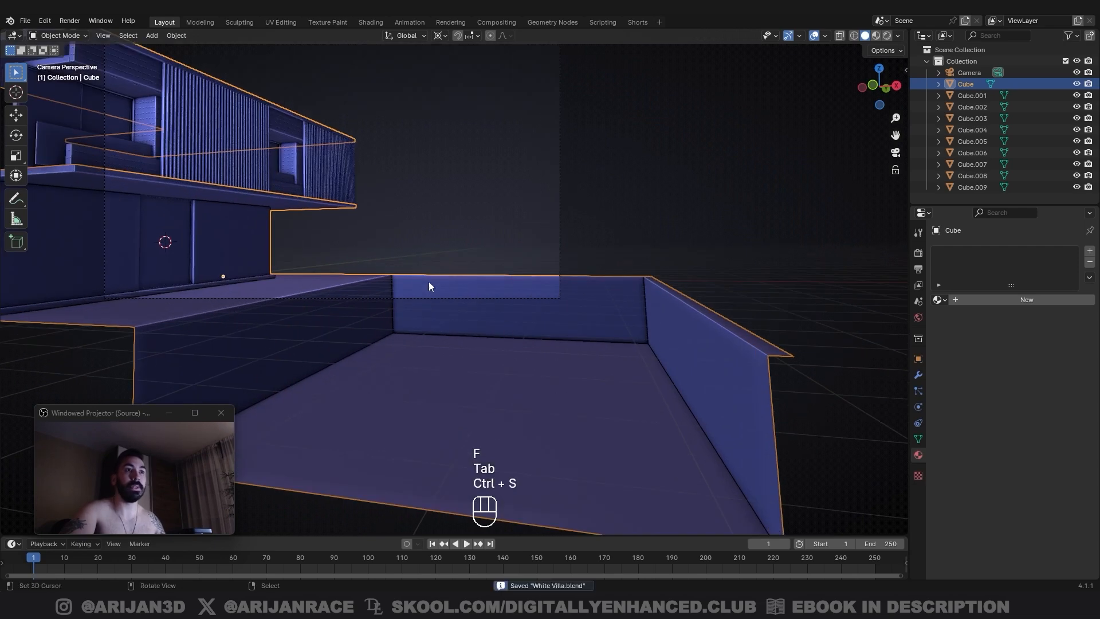
{"action": "left_click", "coordinate": [460, 297]}
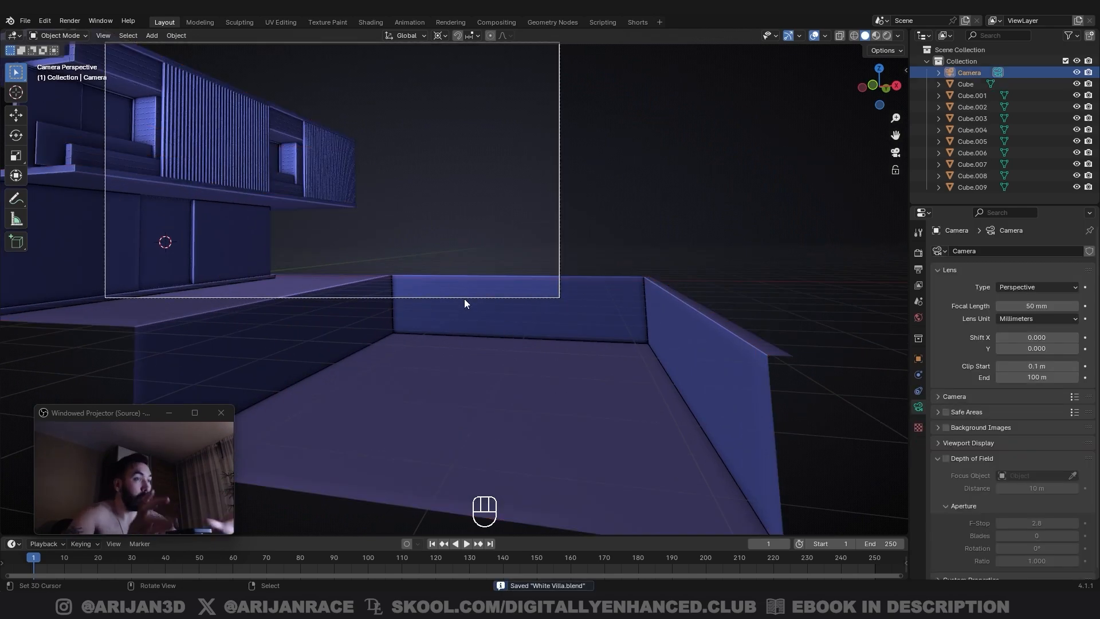
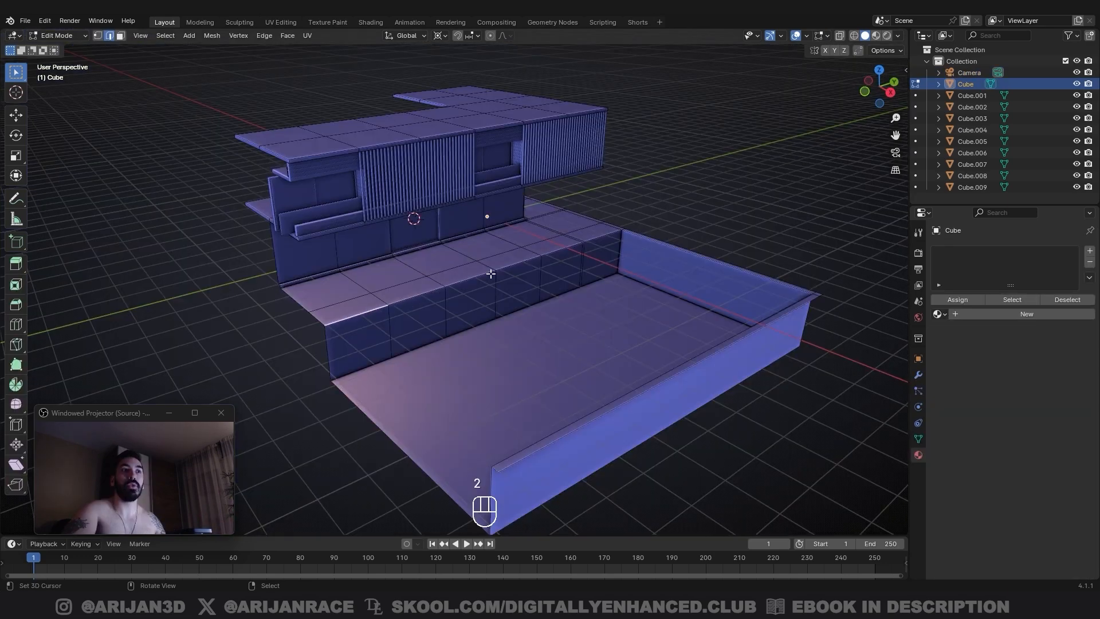
Step: Duplicate the pool's upper inner edges in place and fill them with a face for the water surface
{"action": "right_click", "coordinate": [783, 308], "text": "shift"}
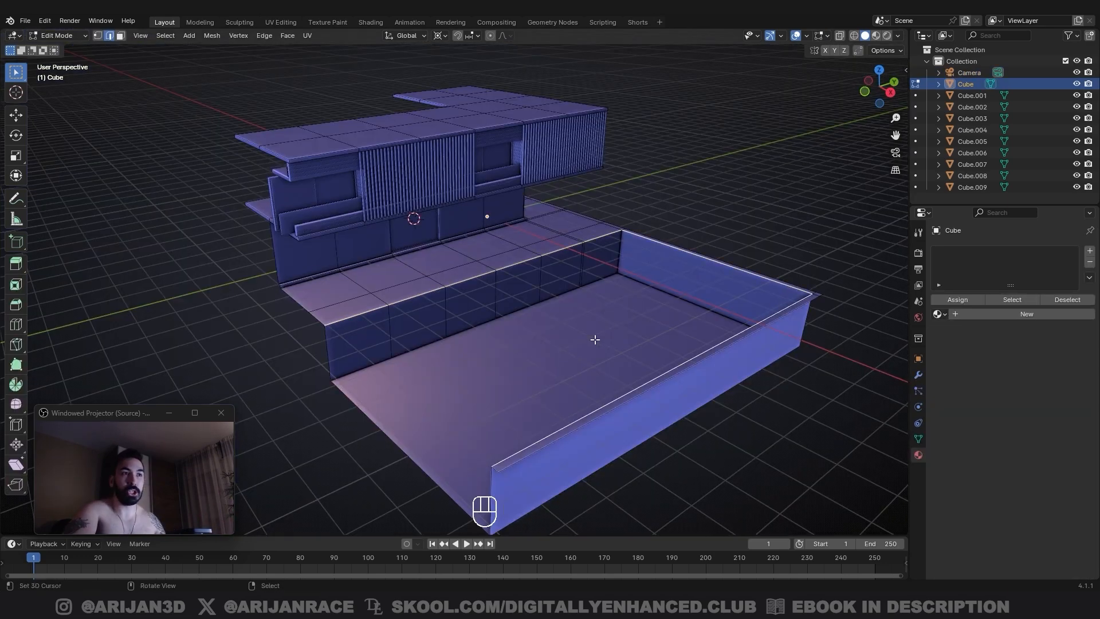
{"action": "key", "text": "shift+d"}
{"action": "right_click", "coordinate": [606, 316]}
{"action": "key", "text": "g"}
{"action": "right_click", "coordinate": [605, 315]}
{"action": "key", "text": "f"}
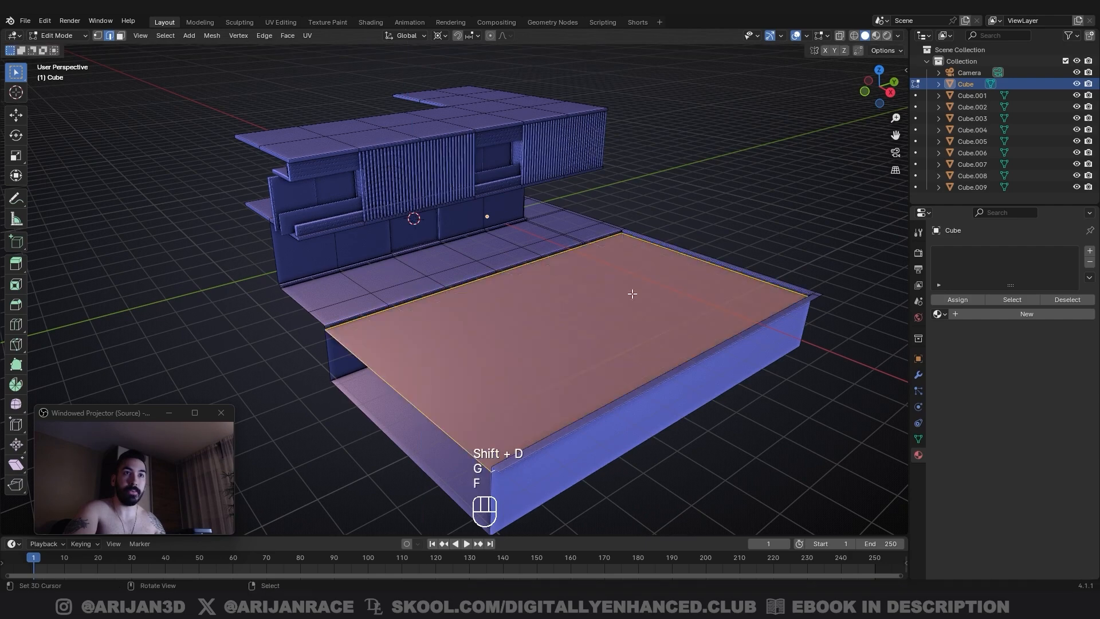
Step: Separate the water surface face into its own object and save the file
{"action": "key", "text": "g"}
{"action": "right_click", "coordinate": [623, 295]}
{"action": "key", "text": "p"}
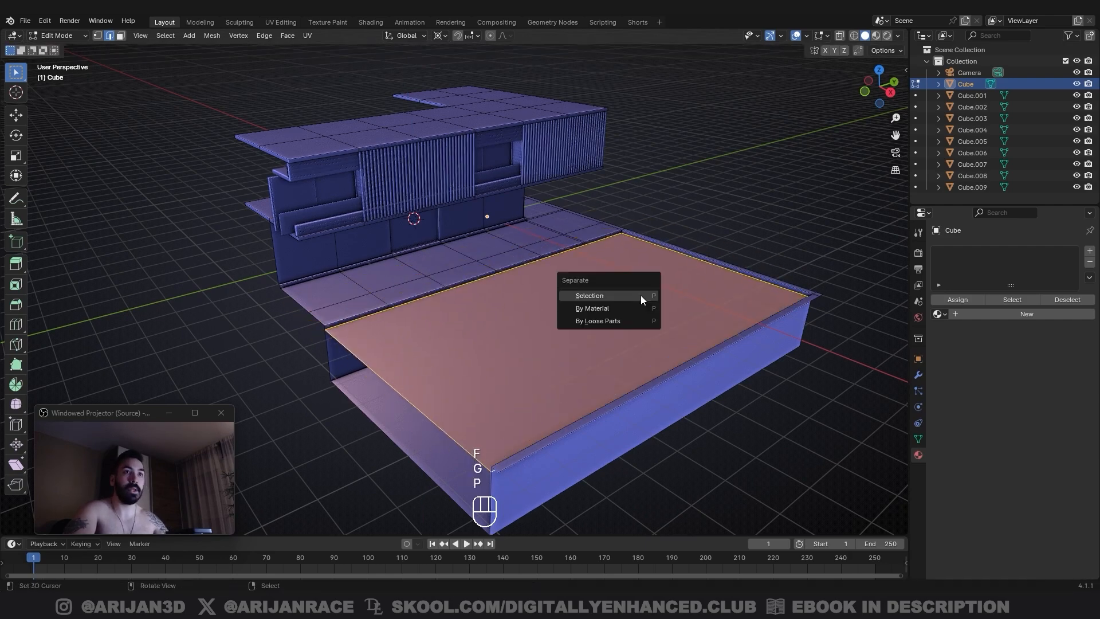
{"action": "left_click", "coordinate": [641, 295]}
{"action": "key", "text": "Tab"}
{"action": "middle_click_drag", "start_coordinate": [584, 299], "coordinate": [504, 269], "text": "shift"}
{"action": "scroll", "coordinate": [555, 287], "scroll_direction": "up", "scroll_amount": 2}
{"action": "key", "text": "ctrl+s"}
Step: In the rendered view, give the water surface a new Water material with metallic 1.000 and roughness 0.043
{"action": "left_click", "coordinate": [887, 35]}
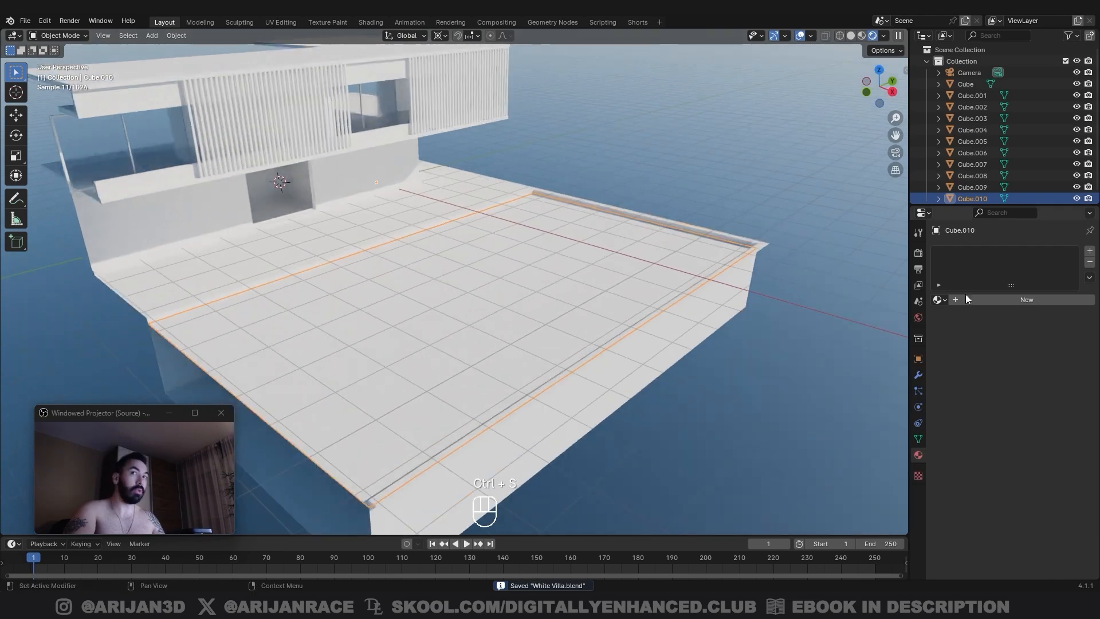
{"action": "left_click", "coordinate": [967, 298]}
{"action": "double_click", "coordinate": [982, 303]}
{"action": "type", "text": "Water"}
{"action": "left_click", "coordinate": [695, 303]}
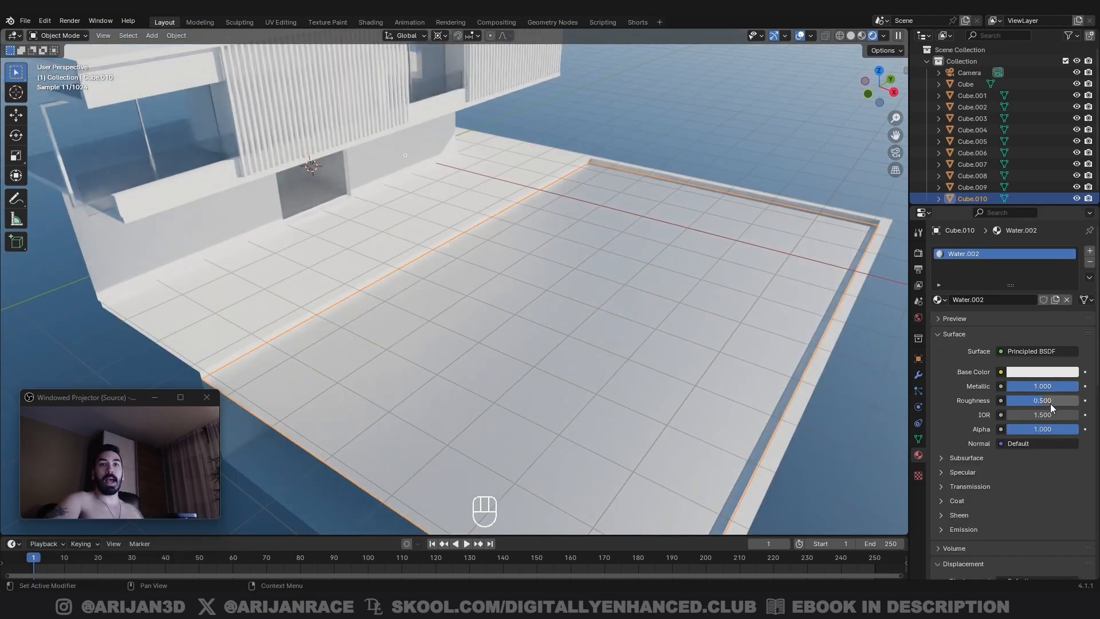
{"action": "left_click_drag", "start_coordinate": [1050, 401], "coordinate": [1033, 401]}
{"action": "left_click", "coordinate": [106, 404]}
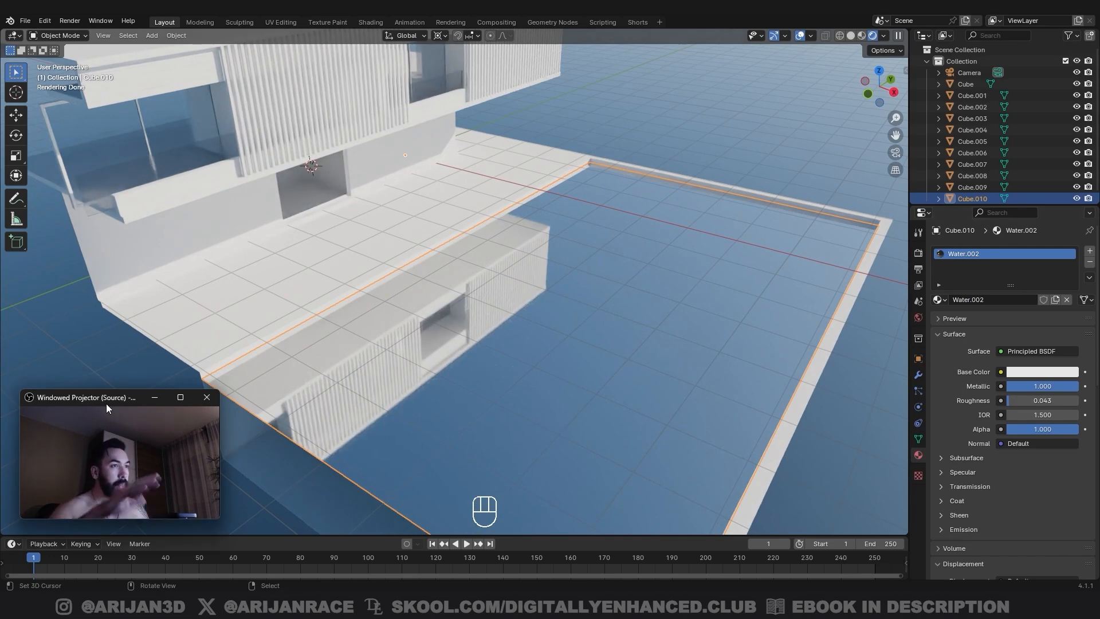
Step: Open the water material's nodes in the Shading workspace and add a Noise Texture node beside the Principled BSDF
{"action": "left_click", "coordinate": [370, 21]}
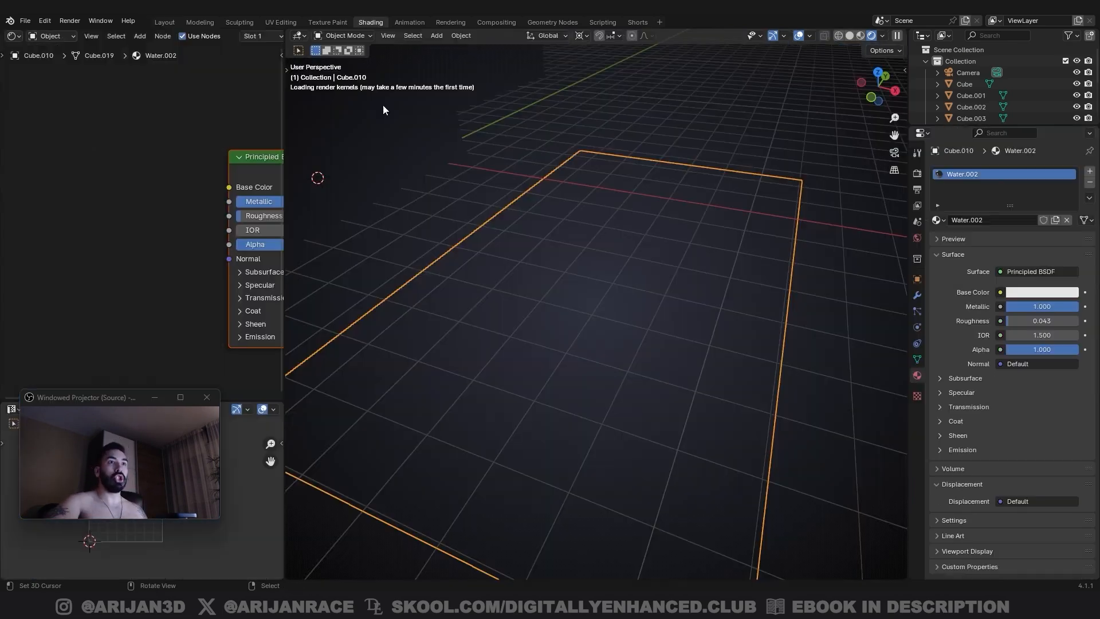
{"action": "left_click_drag", "start_coordinate": [284, 240], "coordinate": [450, 241]}
{"action": "key", "text": "shift+a"}
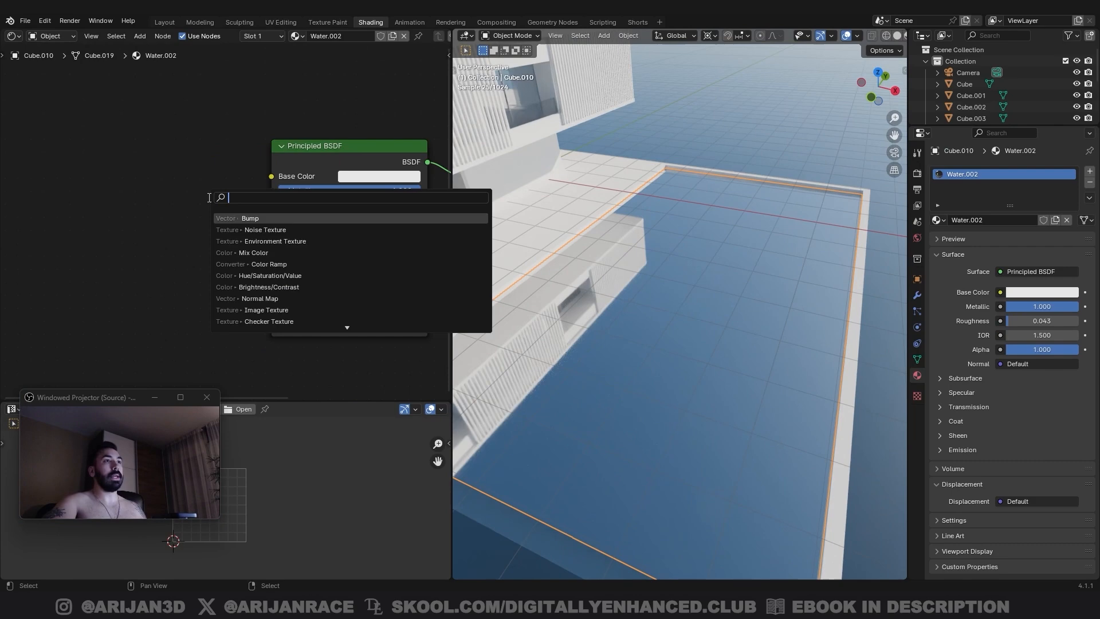
{"action": "left_click", "coordinate": [278, 229]}
{"action": "left_click", "coordinate": [77, 212]}
{"action": "middle_click_drag", "start_coordinate": [192, 226], "coordinate": [250, 208]}
{"action": "key", "text": "g"}
{"action": "left_click", "coordinate": [138, 194]}
Step: Add a Bump node, linking the noise Color to its Height and its Normal output to the Principled BSDF's Normal
{"action": "key", "text": "shift+a"}
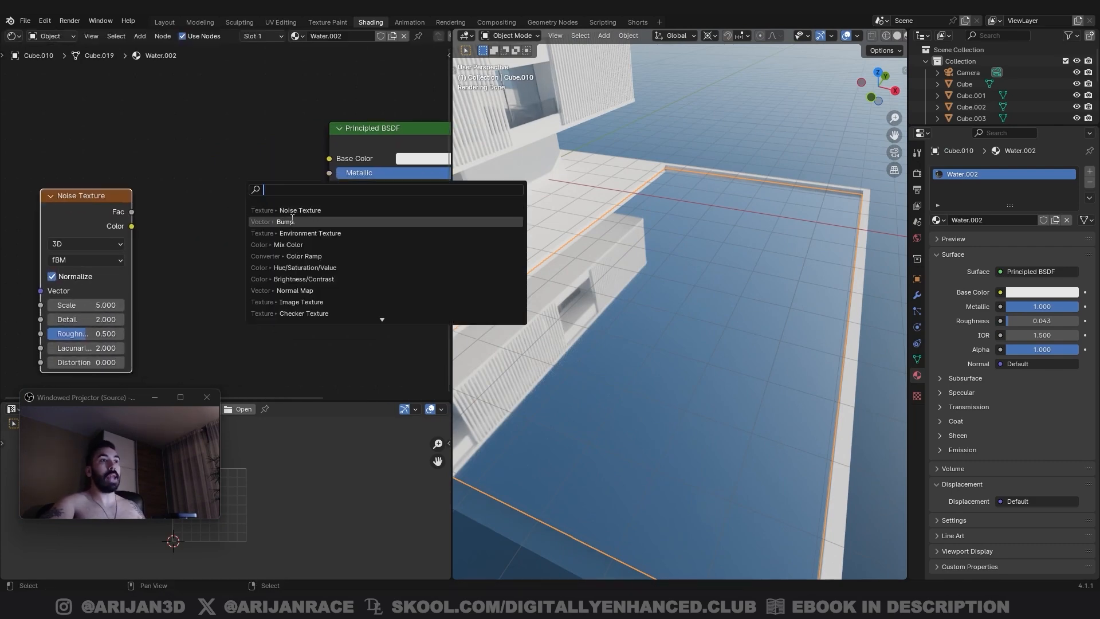
{"action": "left_click", "coordinate": [292, 221]}
{"action": "left_click", "coordinate": [157, 187]}
{"action": "left_click_drag", "start_coordinate": [131, 226], "coordinate": [167, 269]}
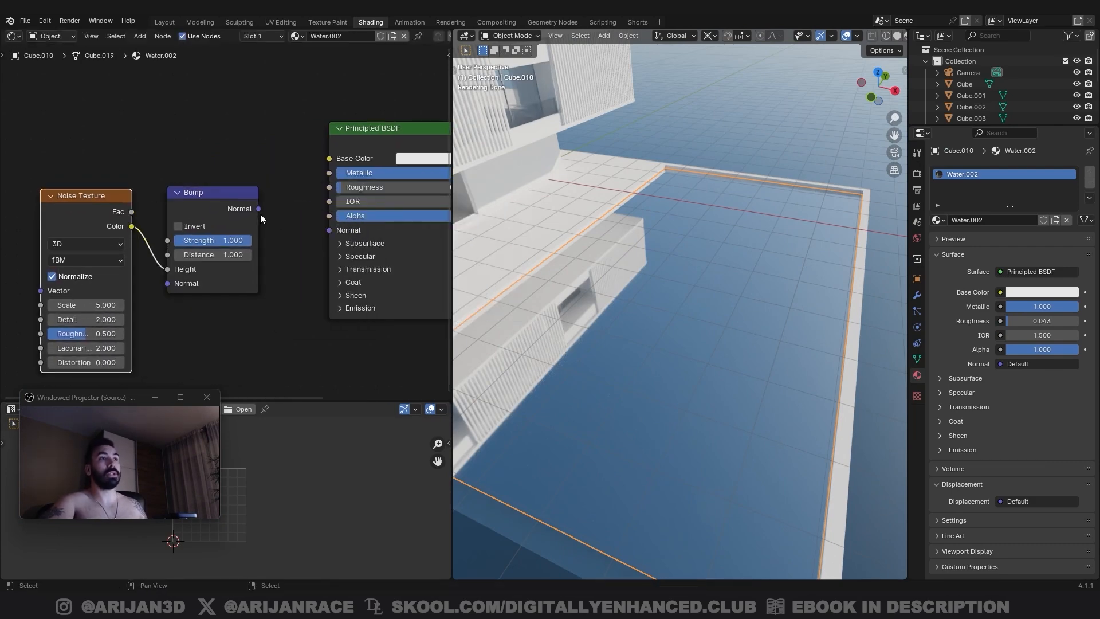
{"action": "left_click_drag", "start_coordinate": [258, 209], "coordinate": [325, 232]}
Step: Set the bump strength to 0.050 and the noise to scale 12.900, detail 2.900 and roughness 0.267 for soft ripples
{"action": "left_click_drag", "start_coordinate": [232, 240], "coordinate": [183, 240]}
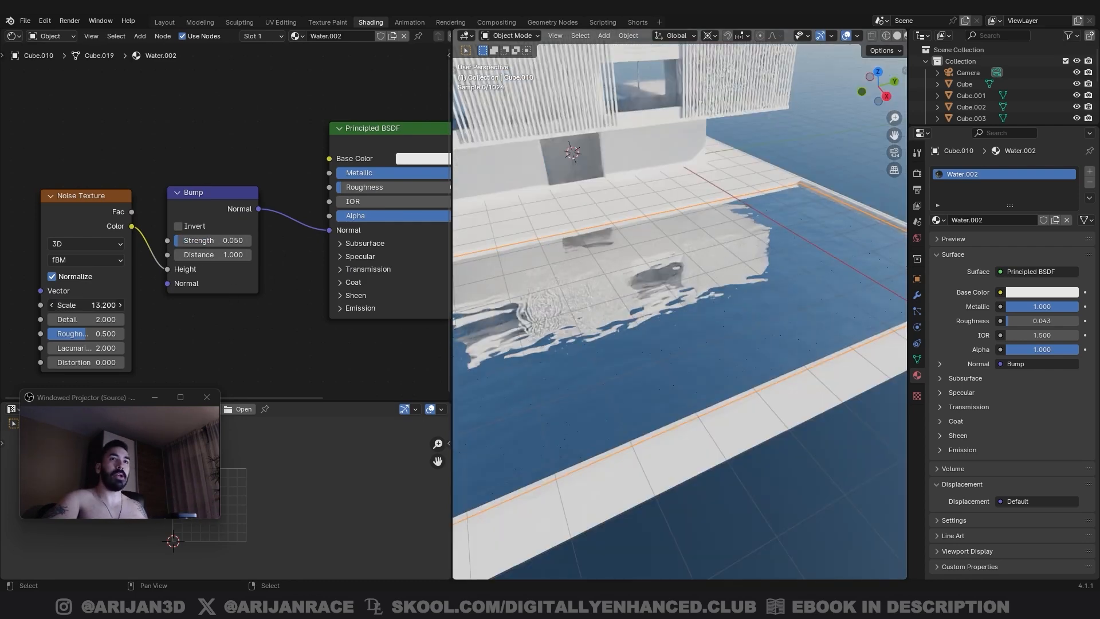
{"action": "left_click_drag", "start_coordinate": [86, 305], "coordinate": [86, 319]}
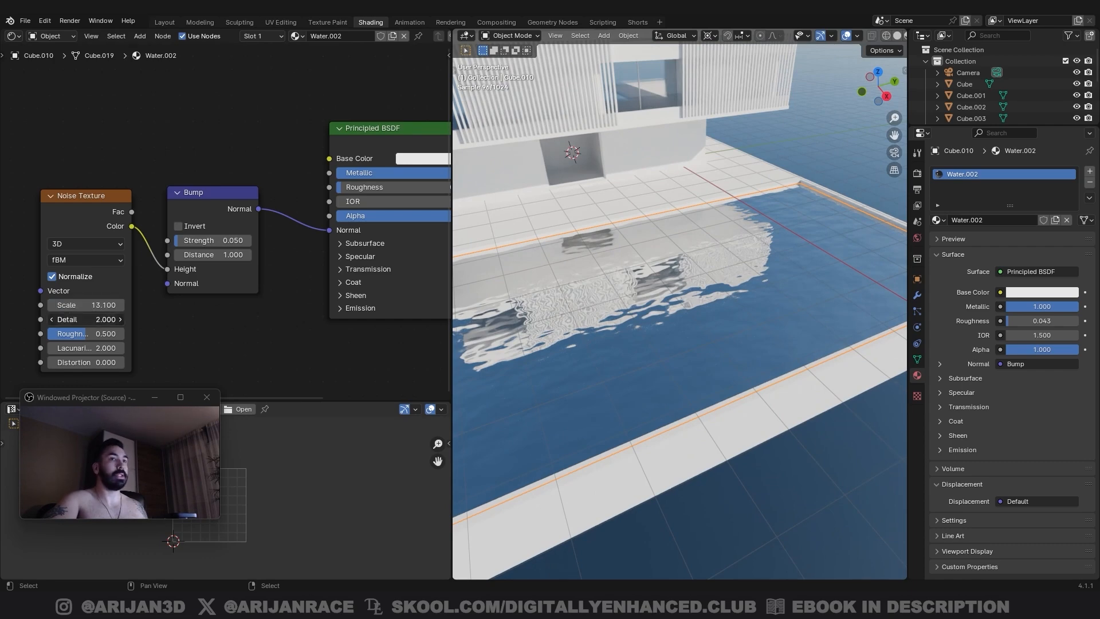
{"action": "middle_click_drag", "start_coordinate": [705, 321], "coordinate": [715, 318]}
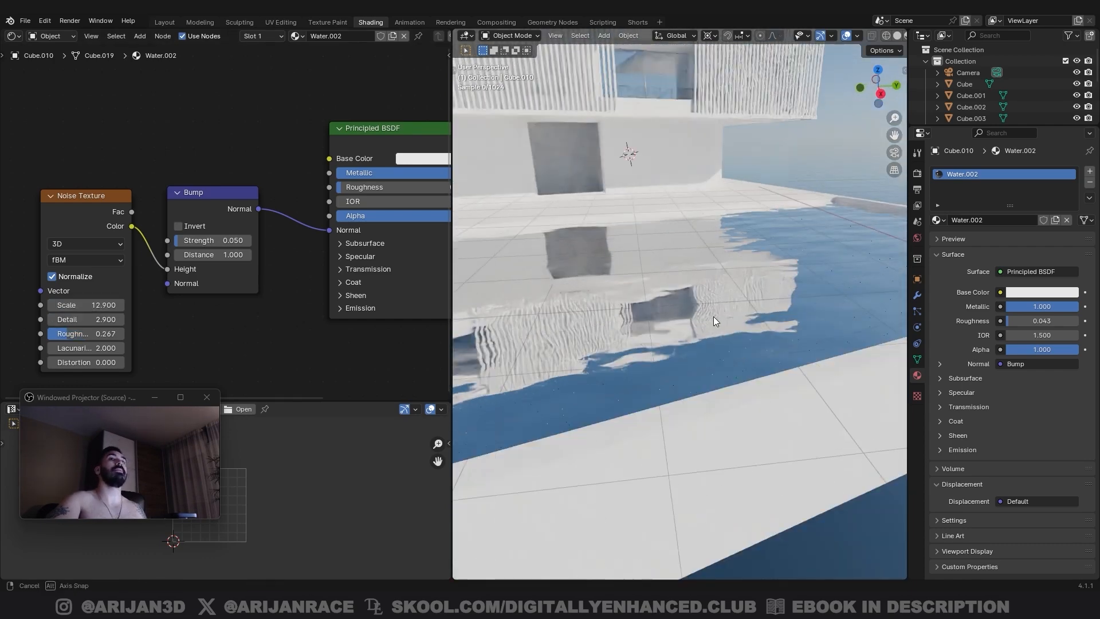
{"action": "middle_click_drag", "start_coordinate": [714, 316], "coordinate": [726, 264]}
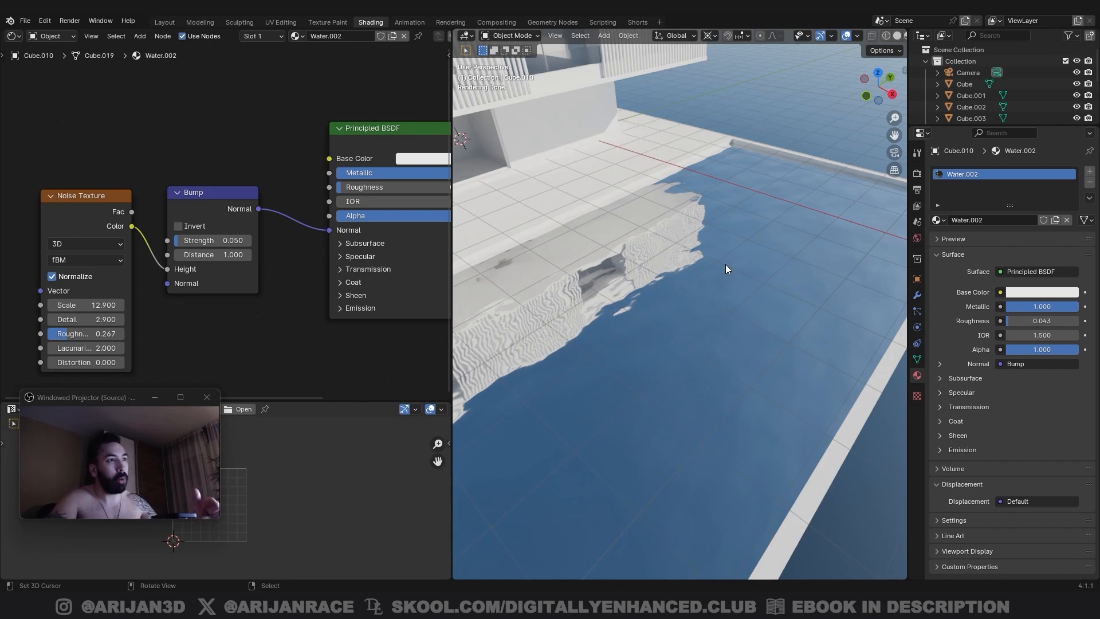
Step: Examine the pool and its reflections in the villa reference image for comparison with the modelled water
{"action": "left_click_drag", "start_coordinate": [546, 114], "coordinate": [572, 154]}
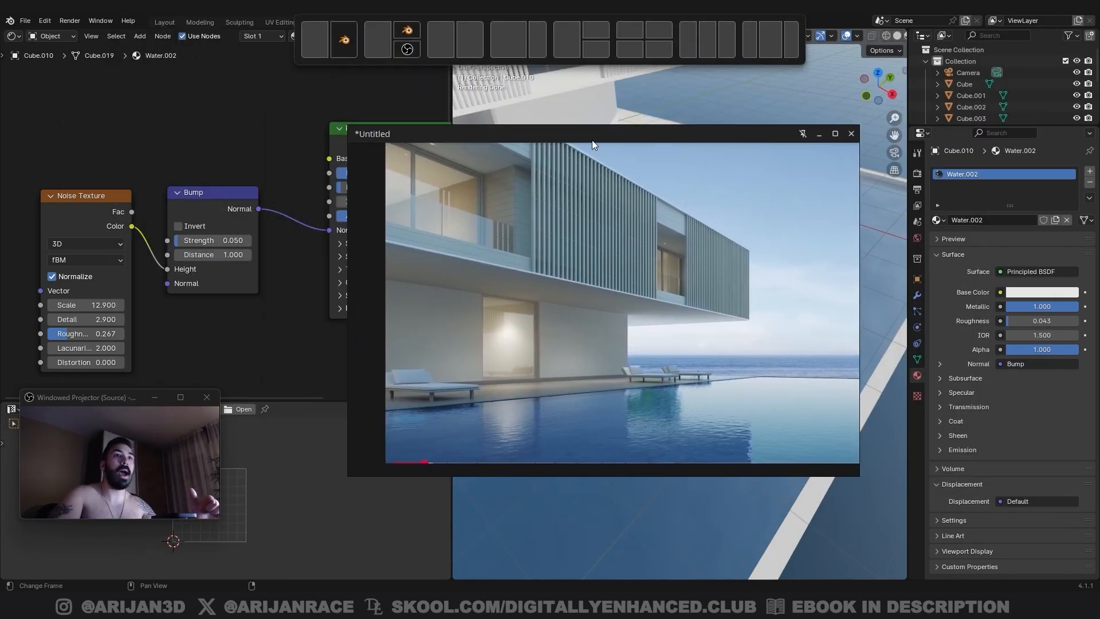
{"action": "middle_click_drag", "start_coordinate": [647, 383], "coordinate": [632, 357]}
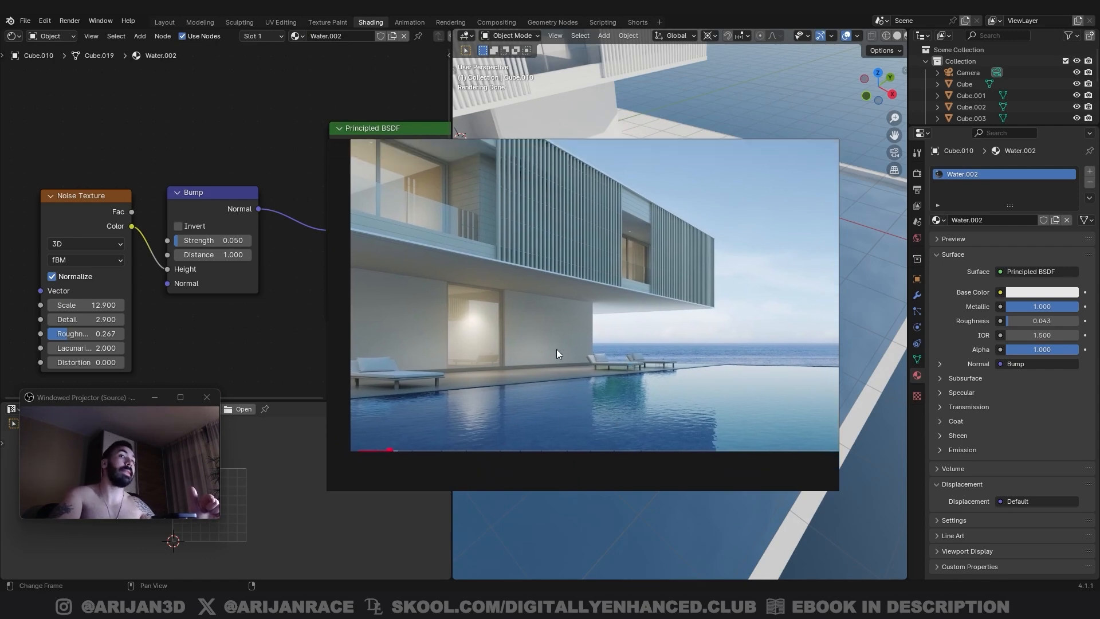
{"action": "left_click", "coordinate": [367, 605]}
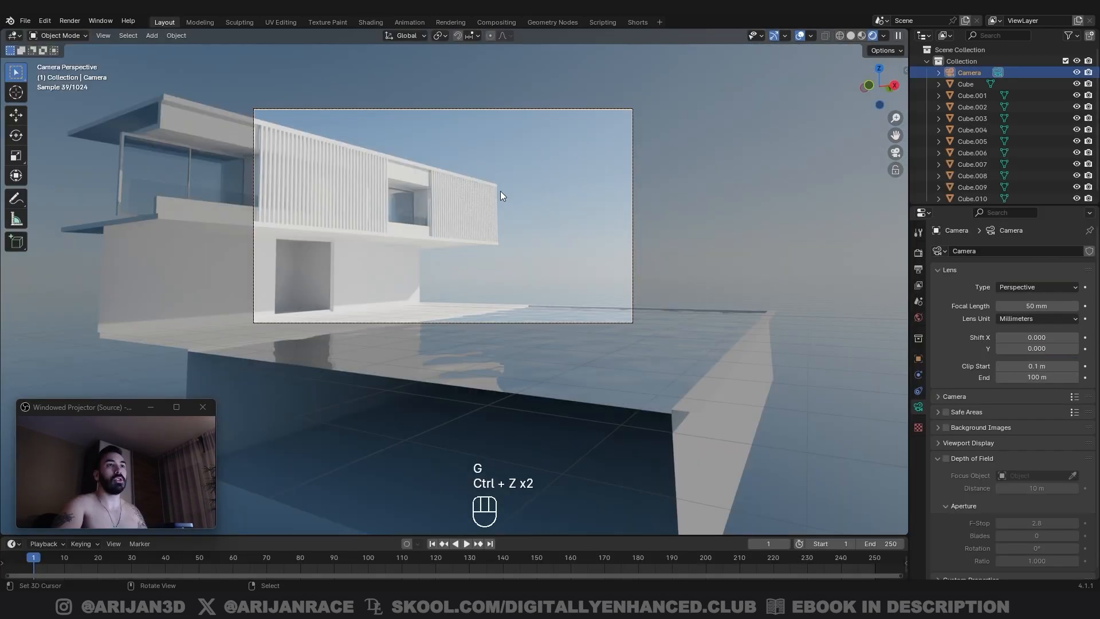
Step: Reposition the camera along its local Z axis and rotate it to frame the villa and pool like the reference
{"action": "key", "text": "g"}
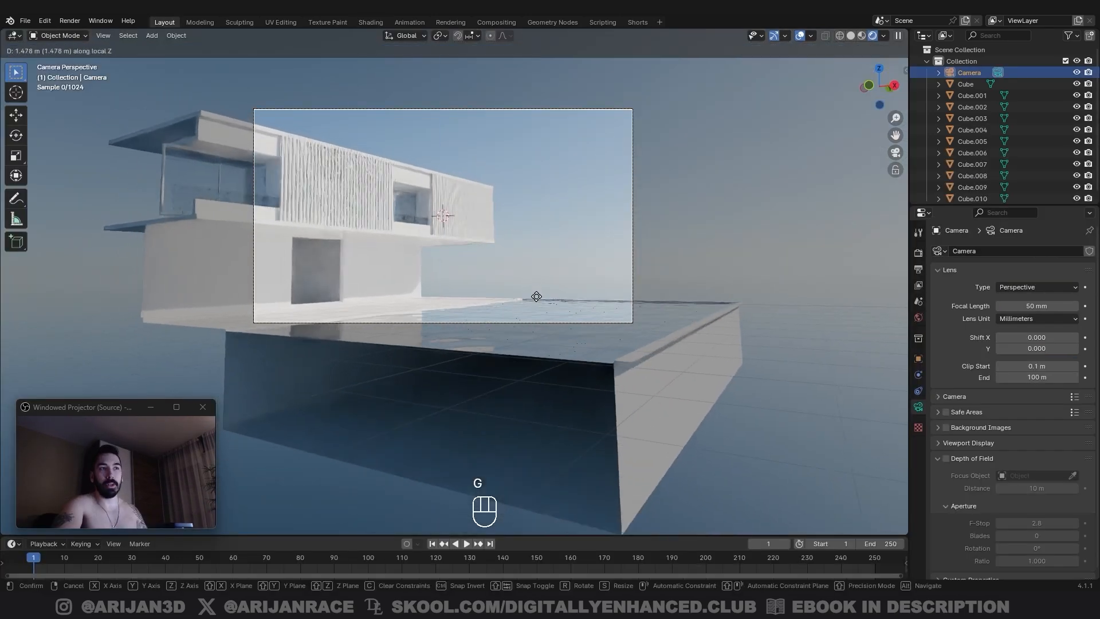
{"action": "key", "text": "r"}
{"action": "left_click", "coordinate": [541, 291]}
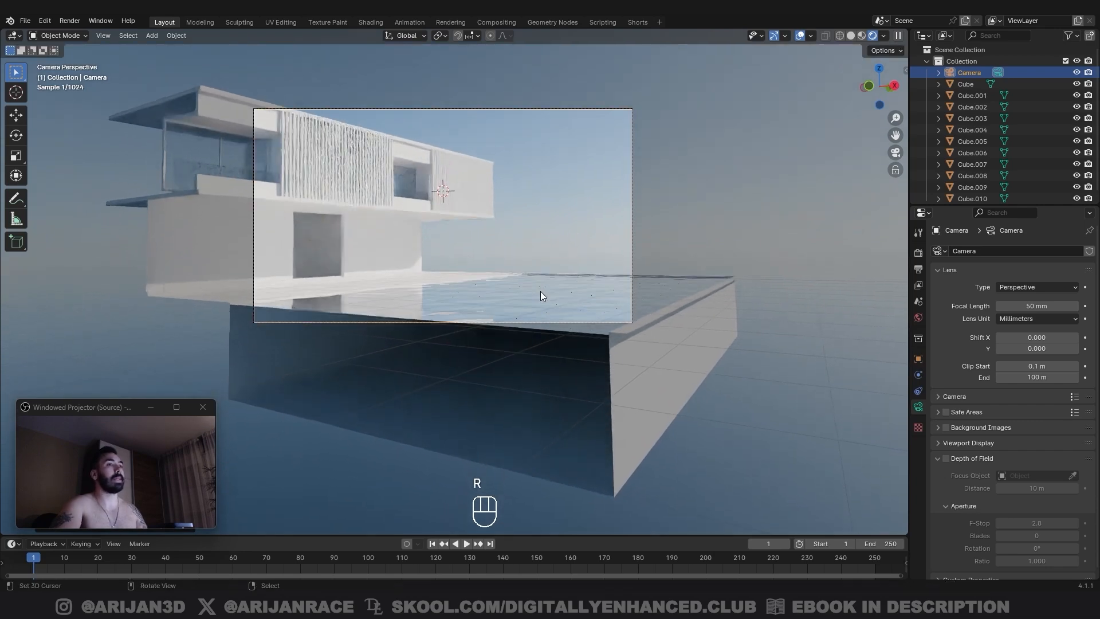
{"action": "key", "text": "g"}
{"action": "left_click", "coordinate": [580, 268]}
{"action": "key", "text": "g"}
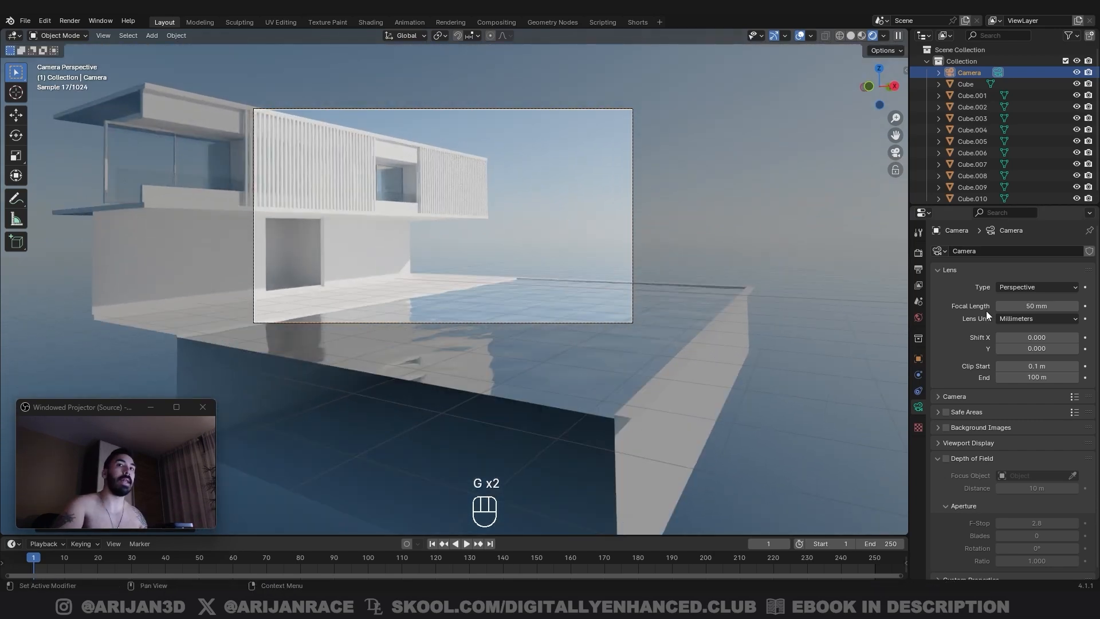
Step: Reduce the camera's focal length to about 38 mm and readjust its position and rotation
{"action": "left_click_drag", "start_coordinate": [995, 307], "coordinate": [965, 307]}
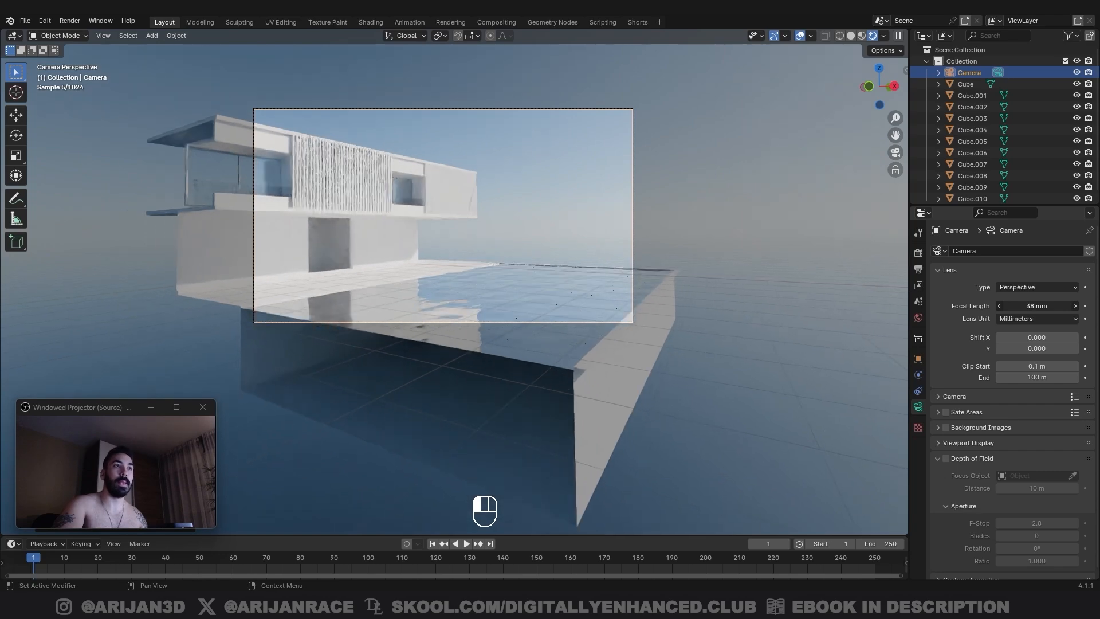
{"action": "left_click_drag", "start_coordinate": [1035, 306], "coordinate": [1030, 305]}
{"action": "key", "text": "g"}
{"action": "key", "text": "r"}
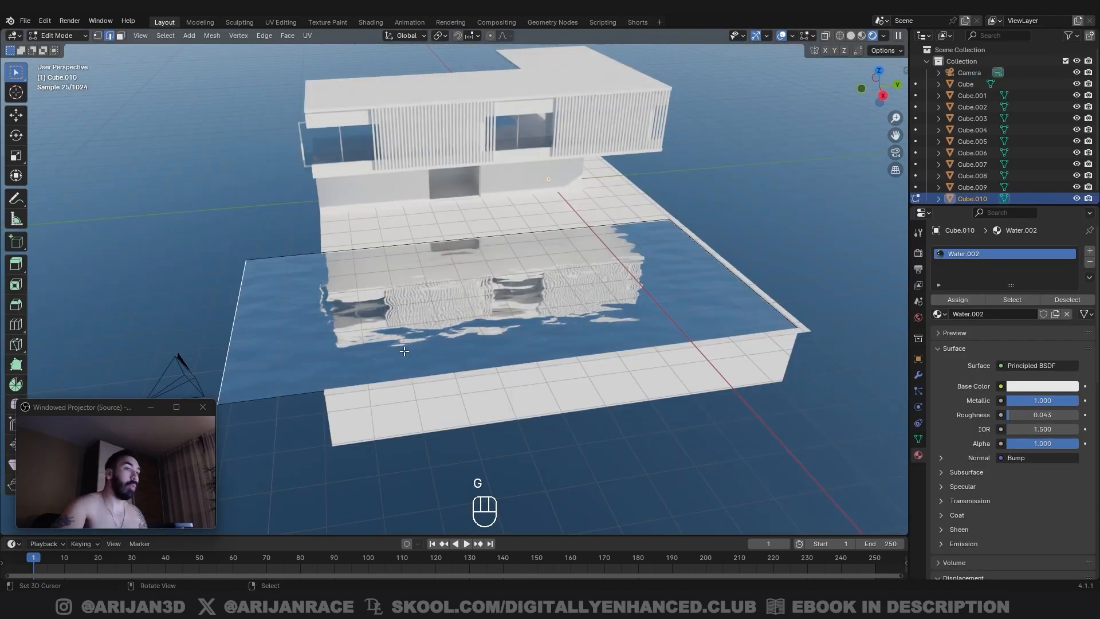
Step: Move the pool water's end edge outward and map its Noise Texture with Object coordinates through a Mapping node
{"action": "key", "text": "g"}
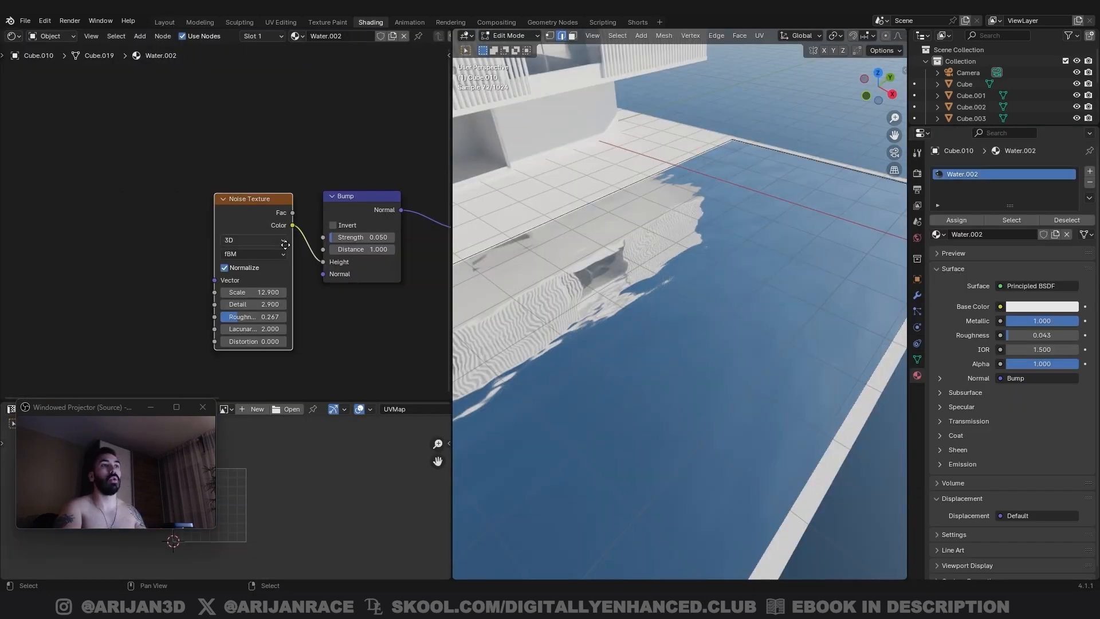
{"action": "middle_click_drag", "start_coordinate": [284, 244], "coordinate": [307, 233]}
{"action": "key", "text": "ctrl+t"}
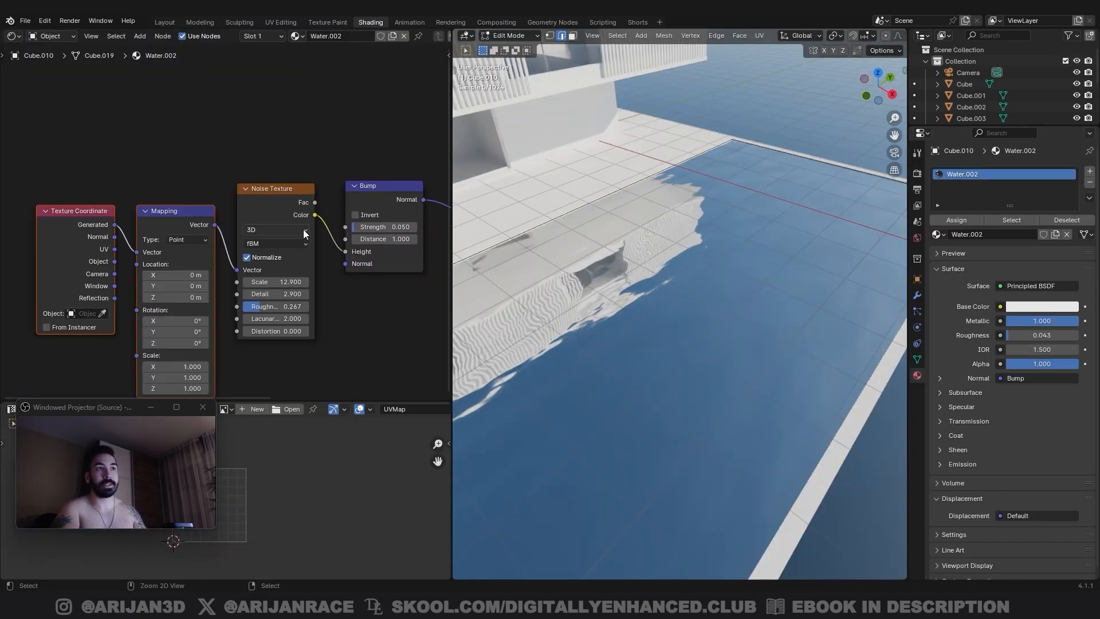
{"action": "scroll", "coordinate": [115, 233], "scroll_direction": "up", "scroll_amount": 2}
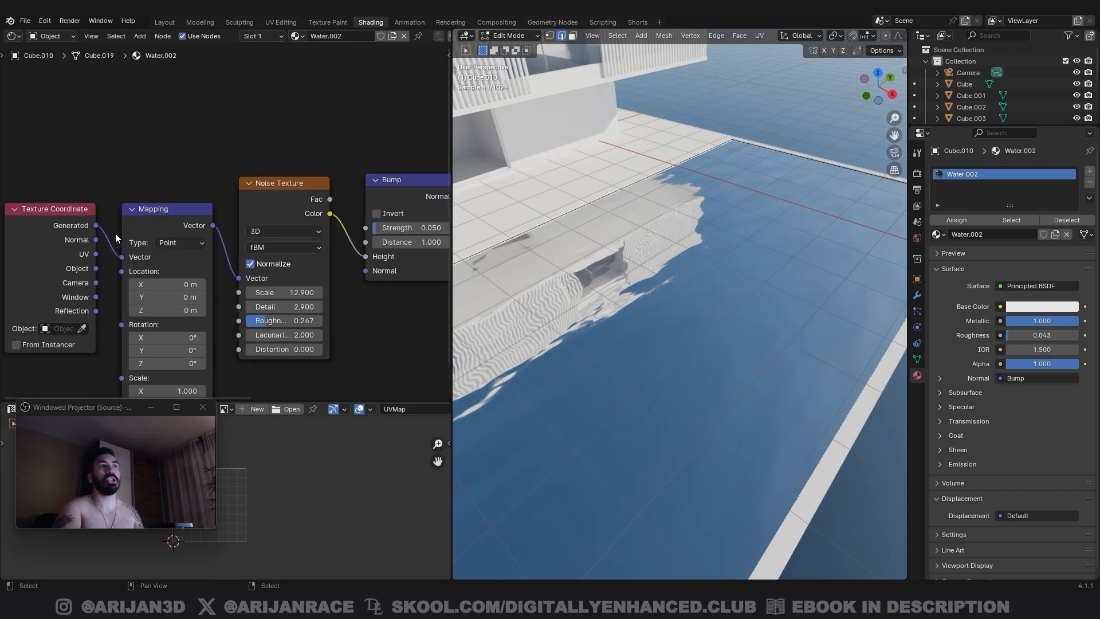
{"action": "left_click_drag", "start_coordinate": [87, 271], "coordinate": [111, 263]}
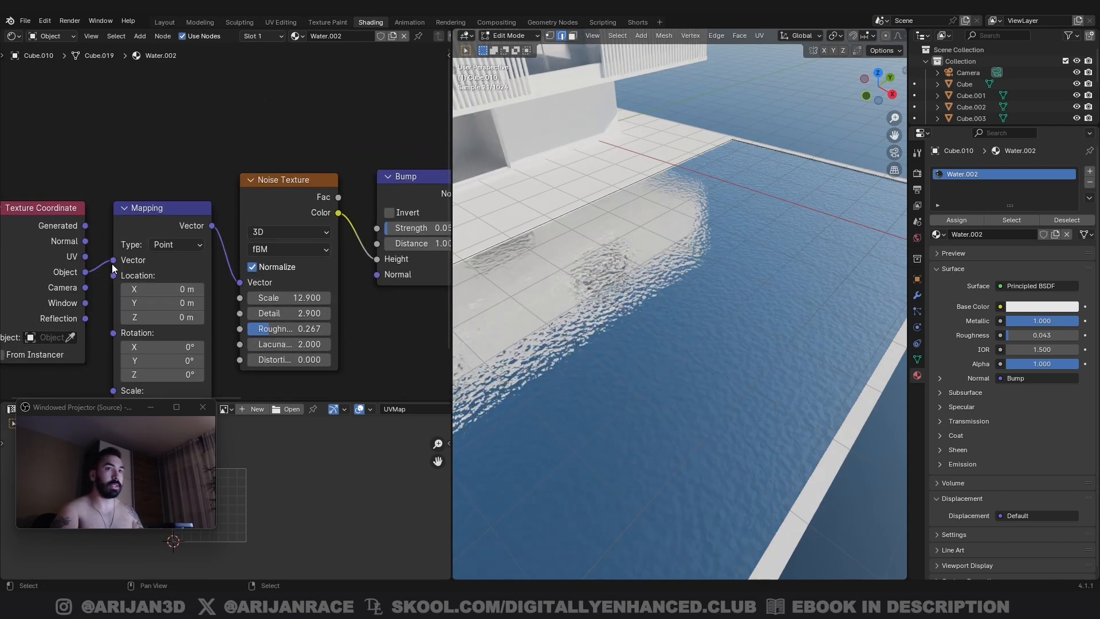
Step: Set the scale of the water's Noise Texture to 2
{"action": "double_click", "coordinate": [290, 297]}
{"action": "type", "text": "1"}
{"action": "key", "text": "Return"}
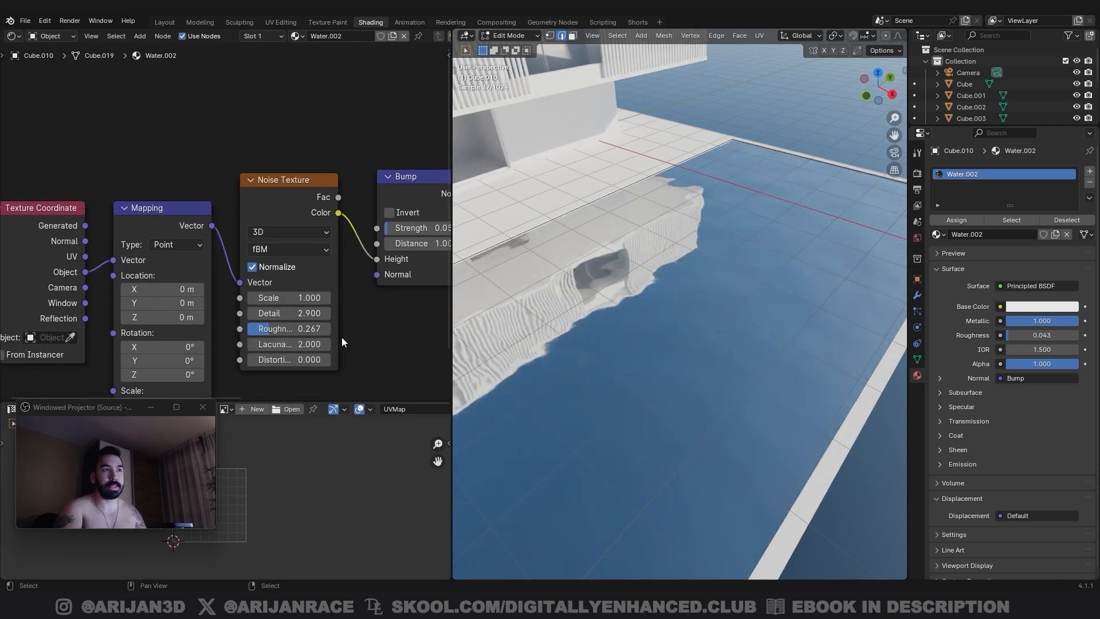
{"action": "double_click", "coordinate": [289, 297]}
{"action": "type", "text": "2"}
{"action": "key", "text": "Return"}
{"action": "middle_click_drag", "start_coordinate": [733, 321], "coordinate": [754, 377]}
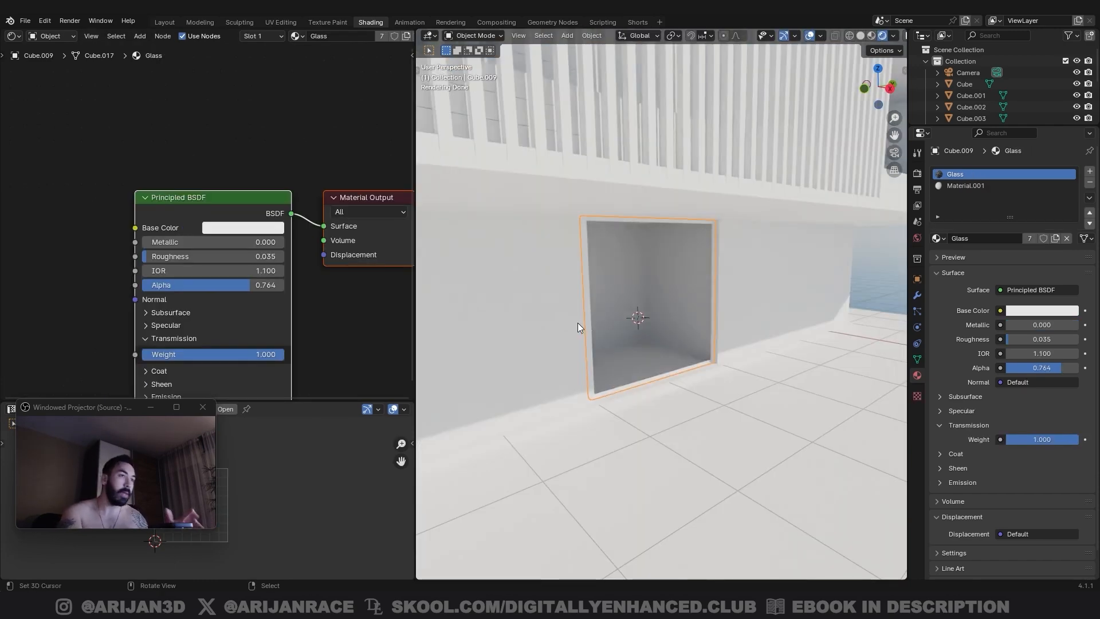
Step: Add a monkey mesh behind the ground-floor glass opening to test how the Glass material shows objects
{"action": "scroll", "coordinate": [582, 235], "scroll_direction": "down", "scroll_amount": 5}
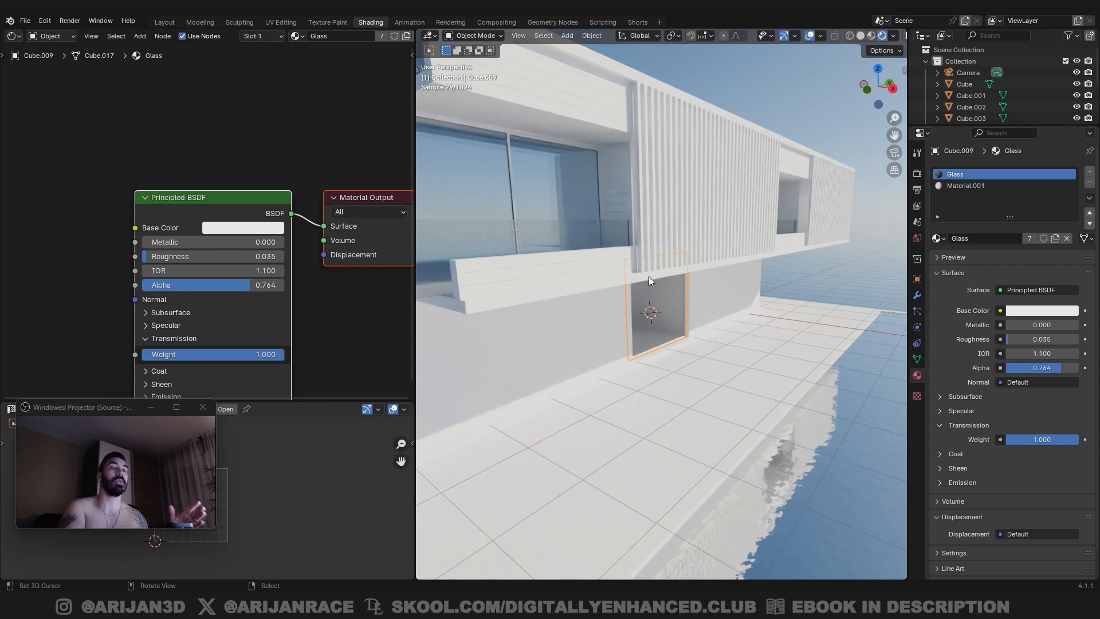
{"action": "middle_click_drag", "start_coordinate": [649, 281], "coordinate": [609, 294]}
{"action": "scroll", "coordinate": [658, 295], "scroll_direction": "up", "scroll_amount": 5}
{"action": "scroll", "coordinate": [687, 328], "scroll_direction": "down", "scroll_amount": 2}
{"action": "middle_click_drag", "start_coordinate": [687, 329], "coordinate": [693, 333]}
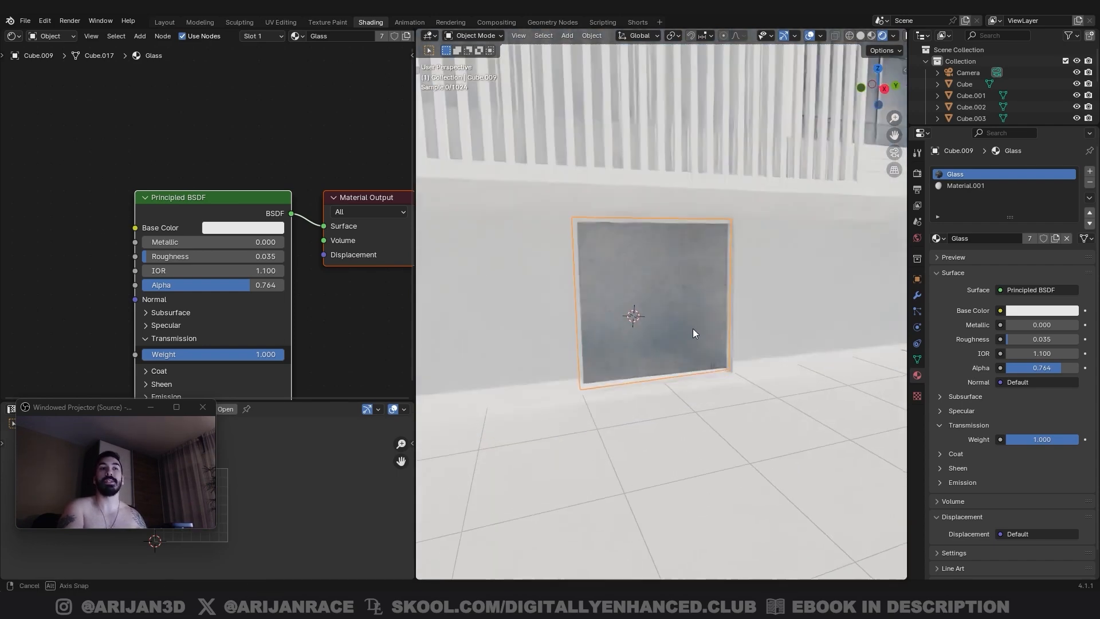
{"action": "key", "text": "shift+a"}
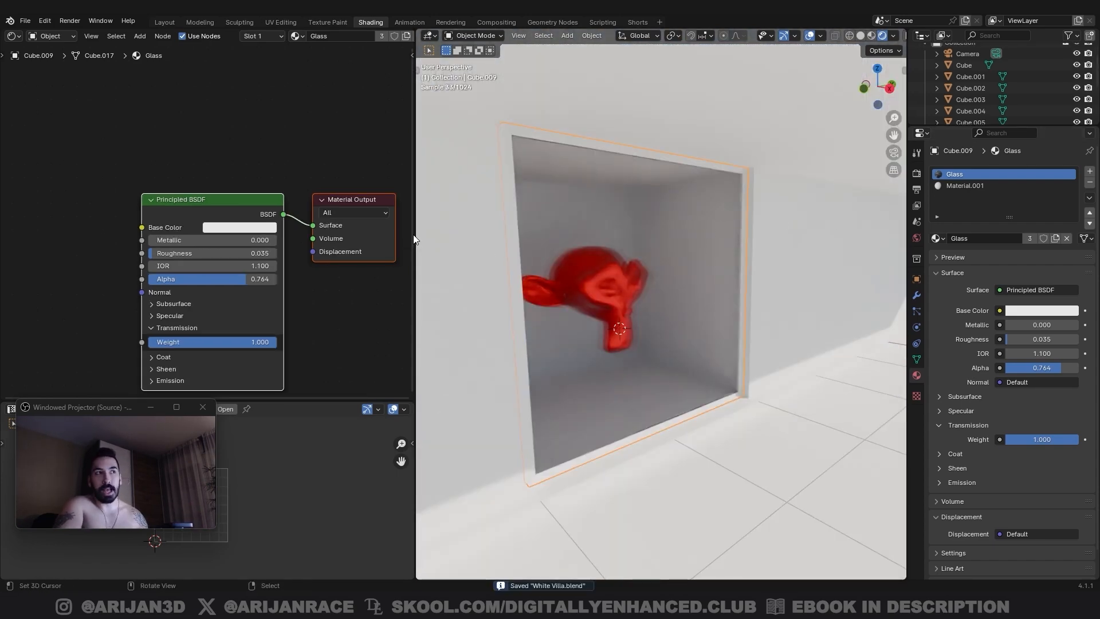
Step: Delete the Glass material's Principled BSDF and add a Glossy BSDF in its place
{"action": "middle_click_drag", "start_coordinate": [252, 211], "coordinate": [256, 185]}
{"action": "left_click", "coordinate": [241, 192]}
{"action": "key", "text": "x"}
{"action": "key", "text": "shift+a"}
{"action": "left_click", "coordinate": [222, 182]}
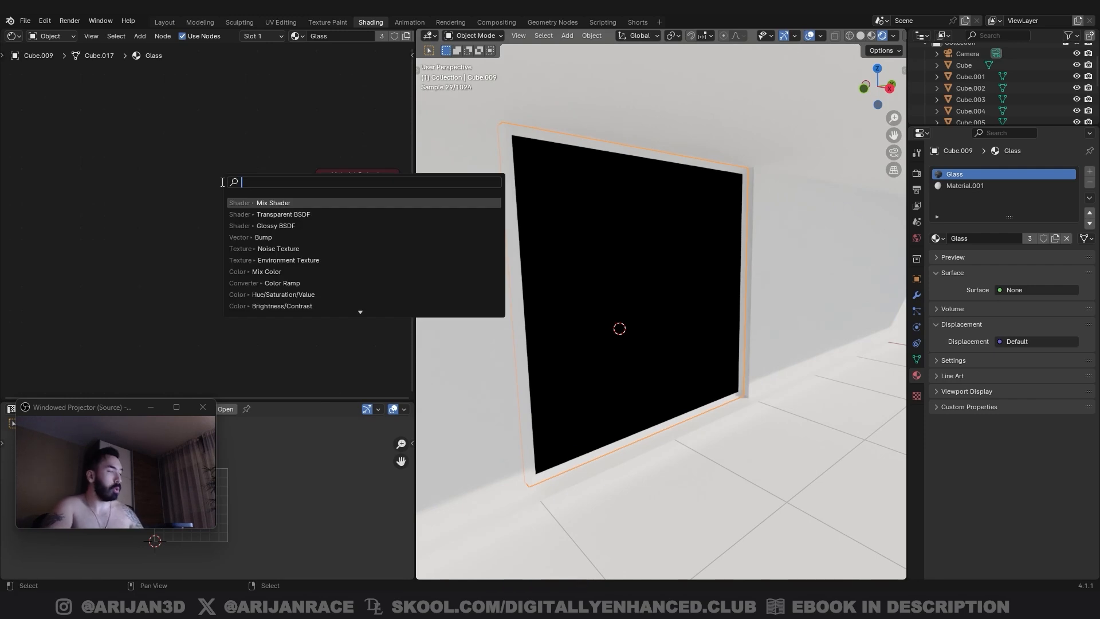
{"action": "type", "text": "gl"}
{"action": "left_click", "coordinate": [302, 214]}
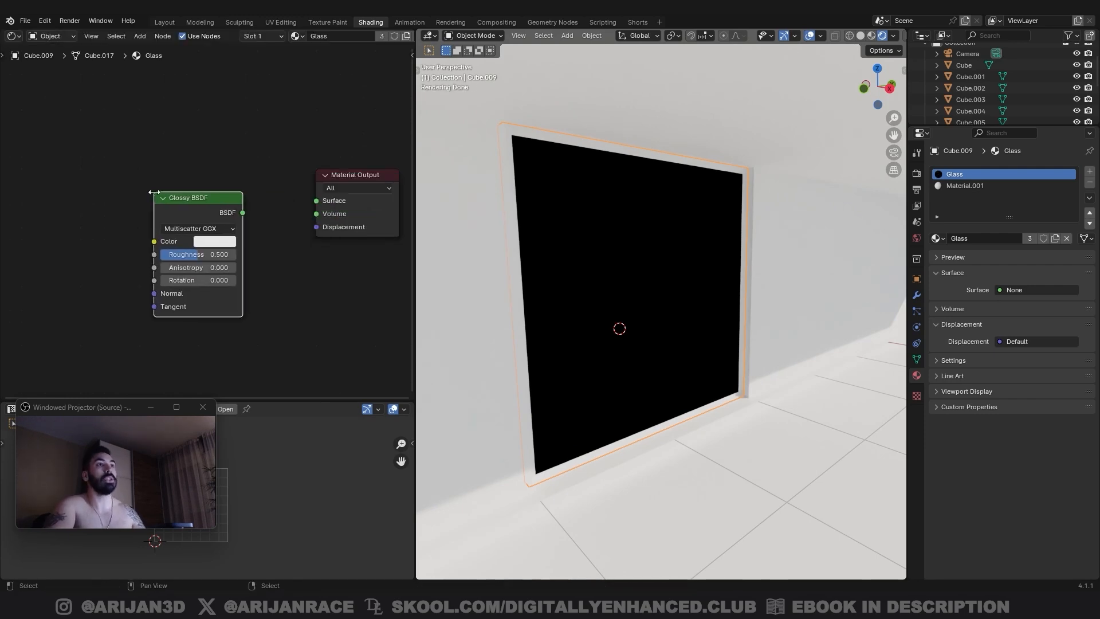
{"action": "left_click", "coordinate": [272, 287]}
Step: Add a Transparent BSDF and a Mix Shader to the Glass material
{"action": "key", "text": "shift+a"}
{"action": "left_click", "coordinate": [202, 163]}
{"action": "type", "text": "tra"}
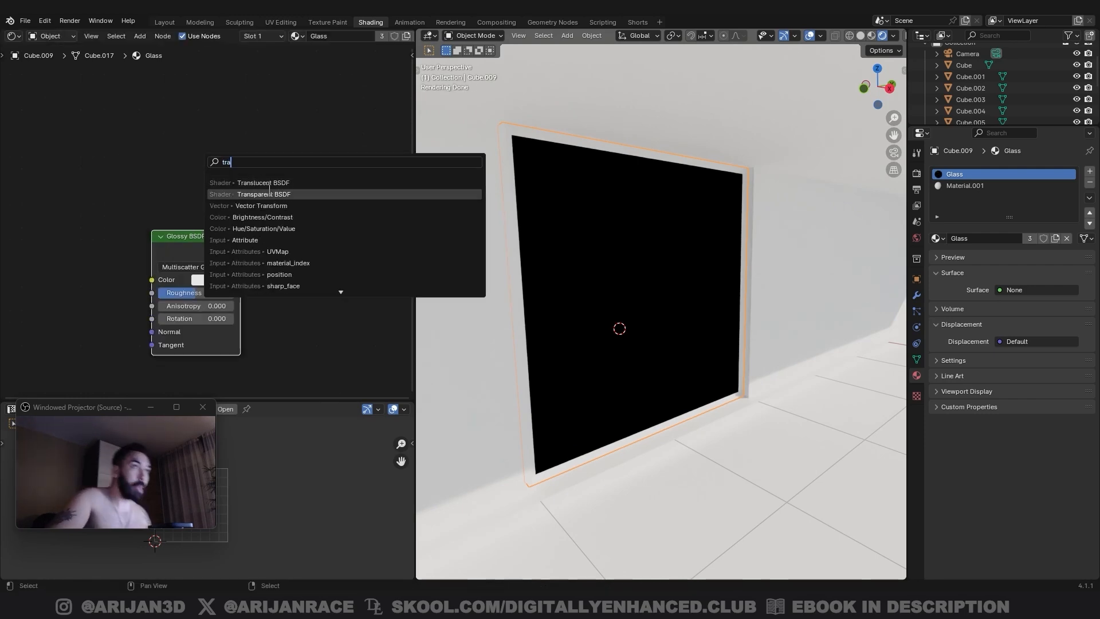
{"action": "left_click", "coordinate": [215, 193]}
{"action": "left_click", "coordinate": [212, 181]}
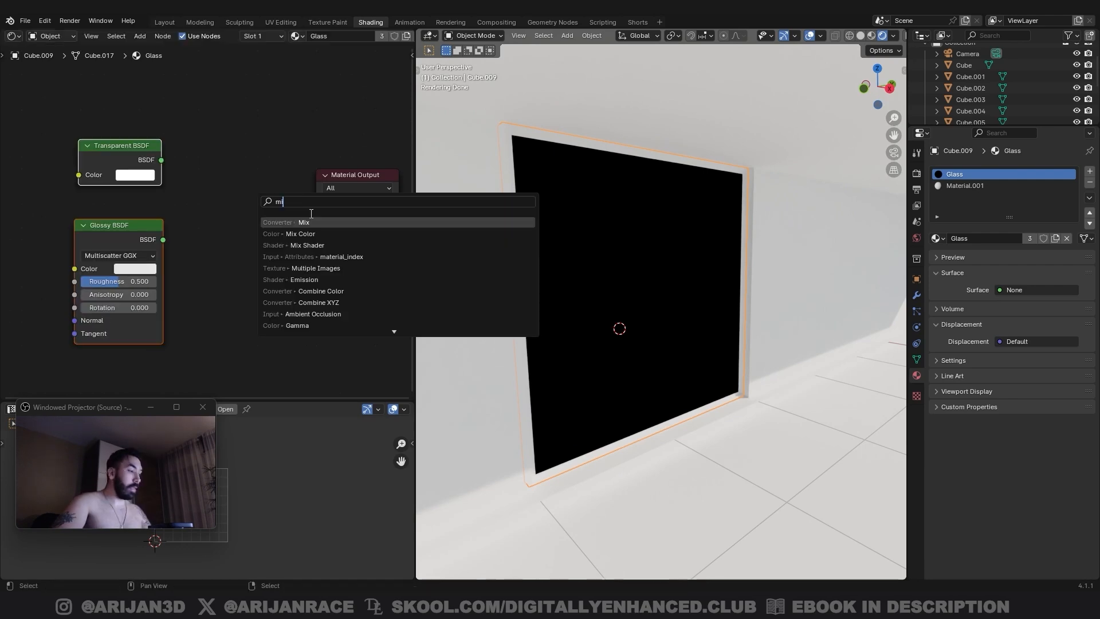
{"action": "type", "text": "x"}
{"action": "left_click", "coordinate": [324, 231]}
{"action": "left_click", "coordinate": [214, 177]}
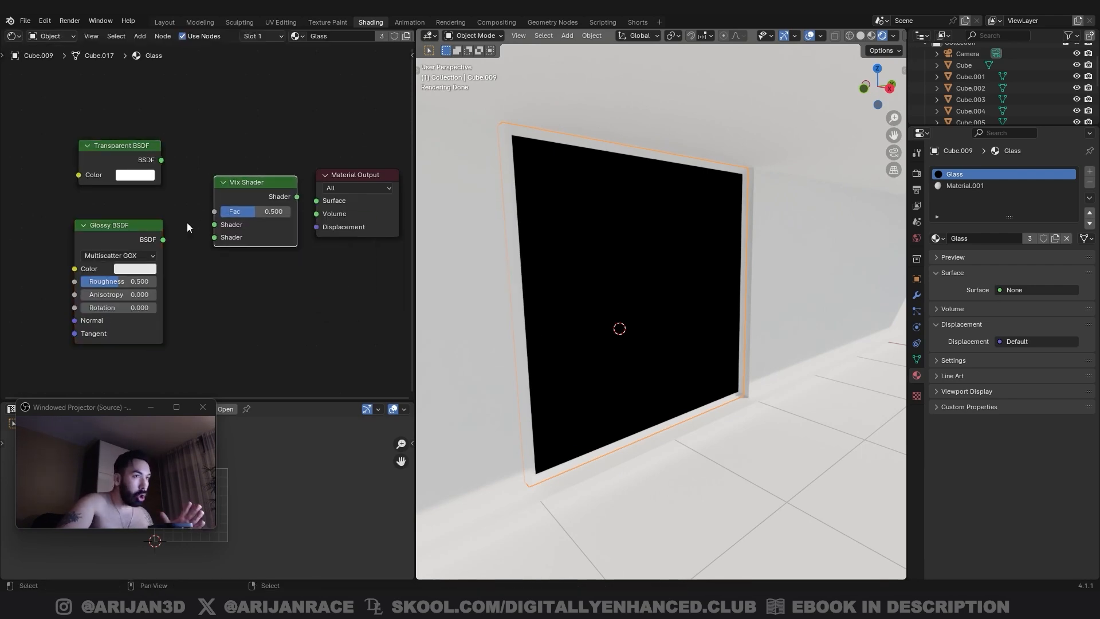
Step: Connect the Transparent and Glossy BSDFs to the Mix Shader's first and second inputs, and its output to the material's Surface
{"action": "left_click_drag", "start_coordinate": [163, 239], "coordinate": [214, 237]}
{"action": "left_click_drag", "start_coordinate": [161, 160], "coordinate": [213, 225]}
{"action": "left_click_drag", "start_coordinate": [297, 196], "coordinate": [317, 200]}
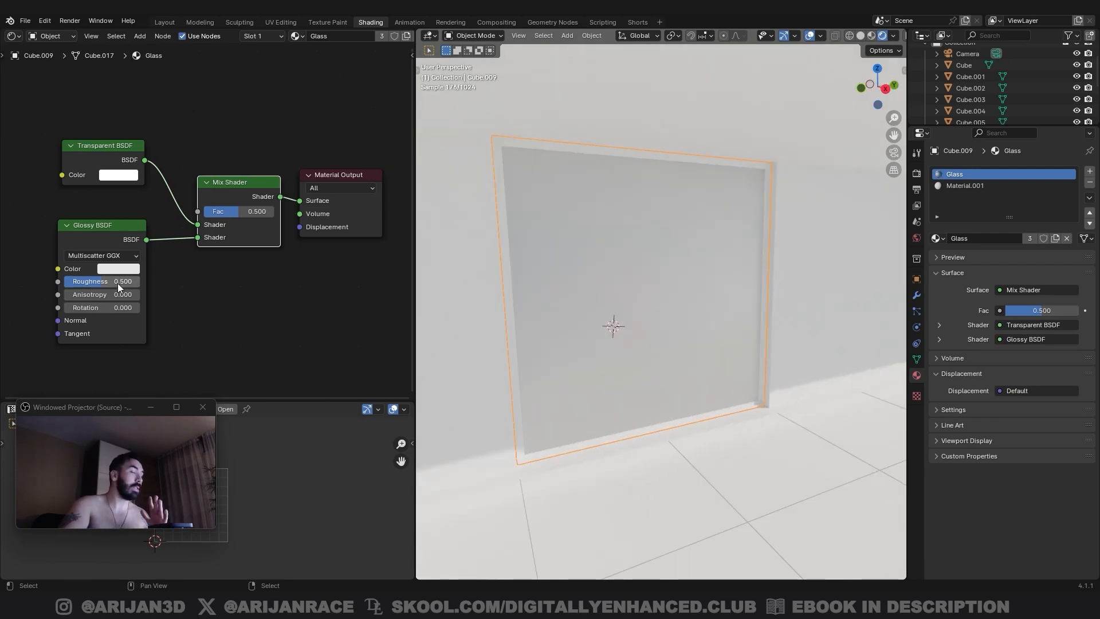
Step: Set the Glossy BSDF's roughness to 0 and the Mix Shader factor to 0.092, checking the monkey's reflection in the glass
{"action": "left_click_drag", "start_coordinate": [118, 283], "coordinate": [89, 270]}
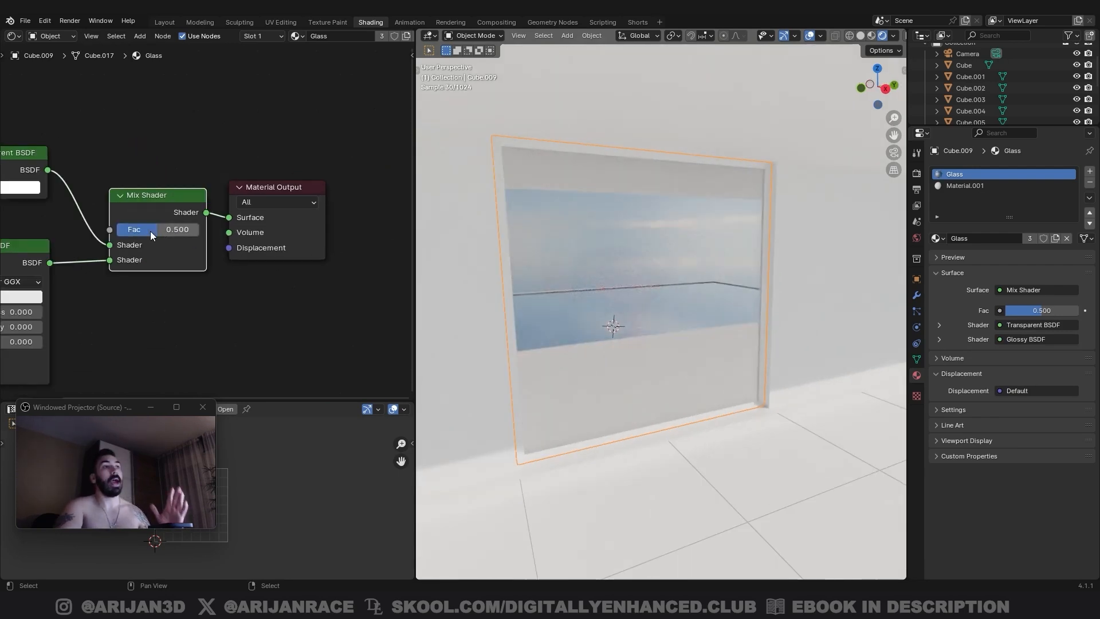
{"action": "left_click_drag", "start_coordinate": [150, 231], "coordinate": [198, 230]}
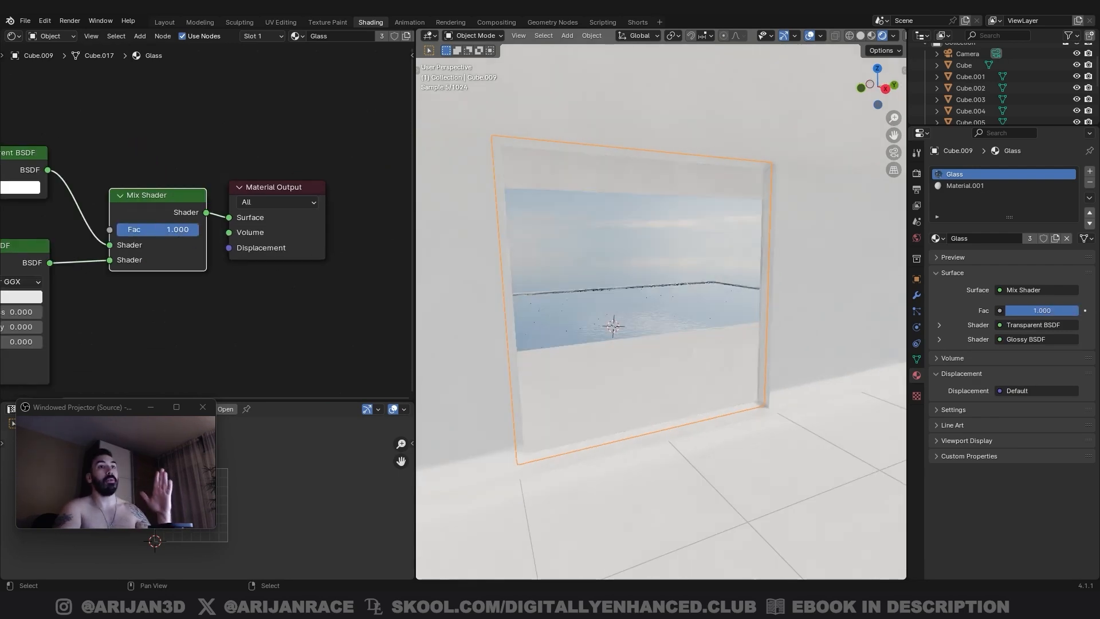
{"action": "middle_click_drag", "start_coordinate": [181, 288], "coordinate": [301, 278]}
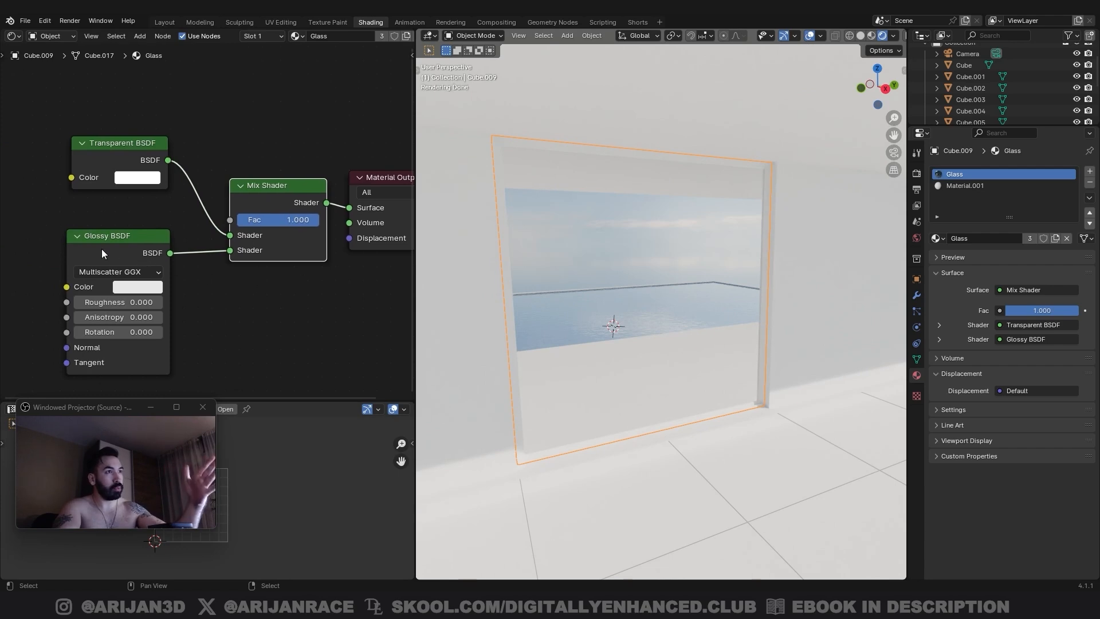
{"action": "left_click", "coordinate": [128, 252]}
{"action": "left_click_drag", "start_coordinate": [293, 223], "coordinate": [247, 220]}
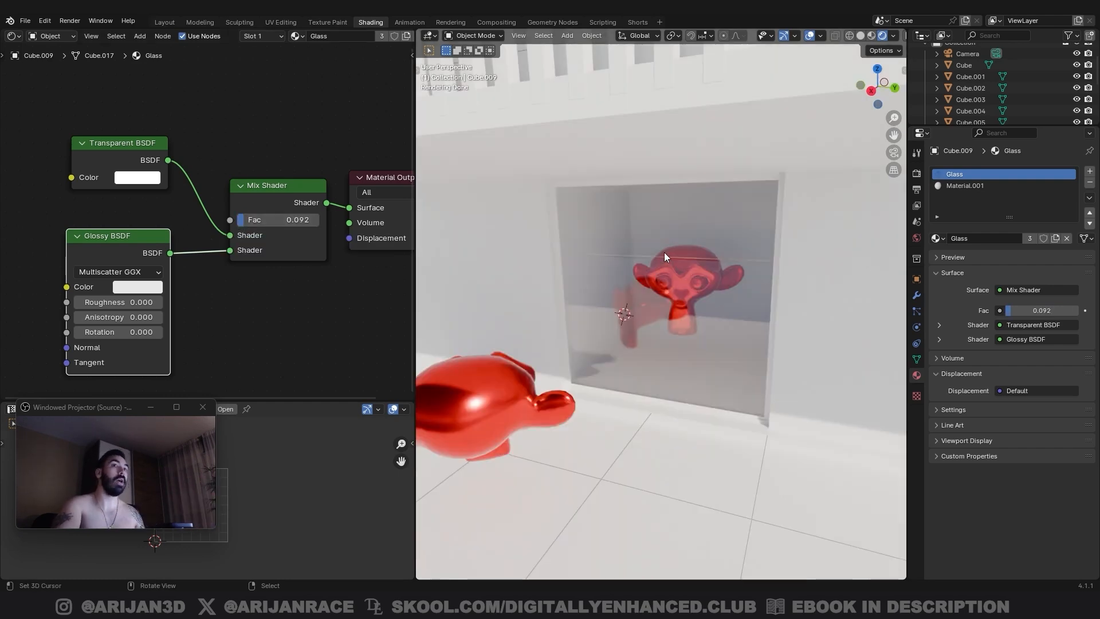
{"action": "middle_click_drag", "start_coordinate": [674, 296], "coordinate": [622, 313]}
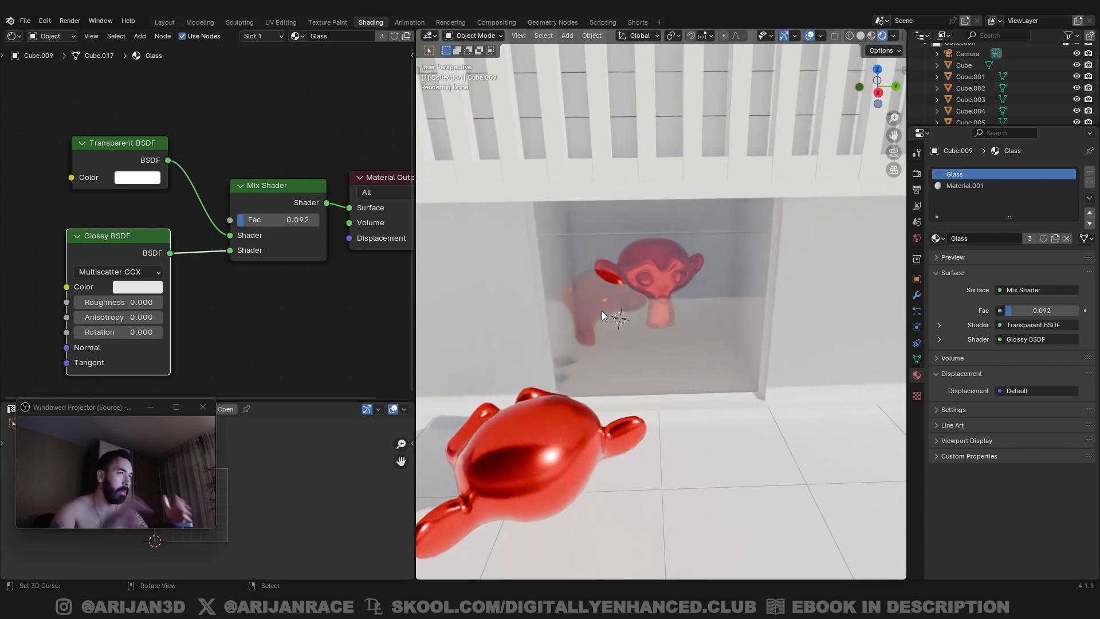
{"action": "left_click", "coordinate": [584, 459]}
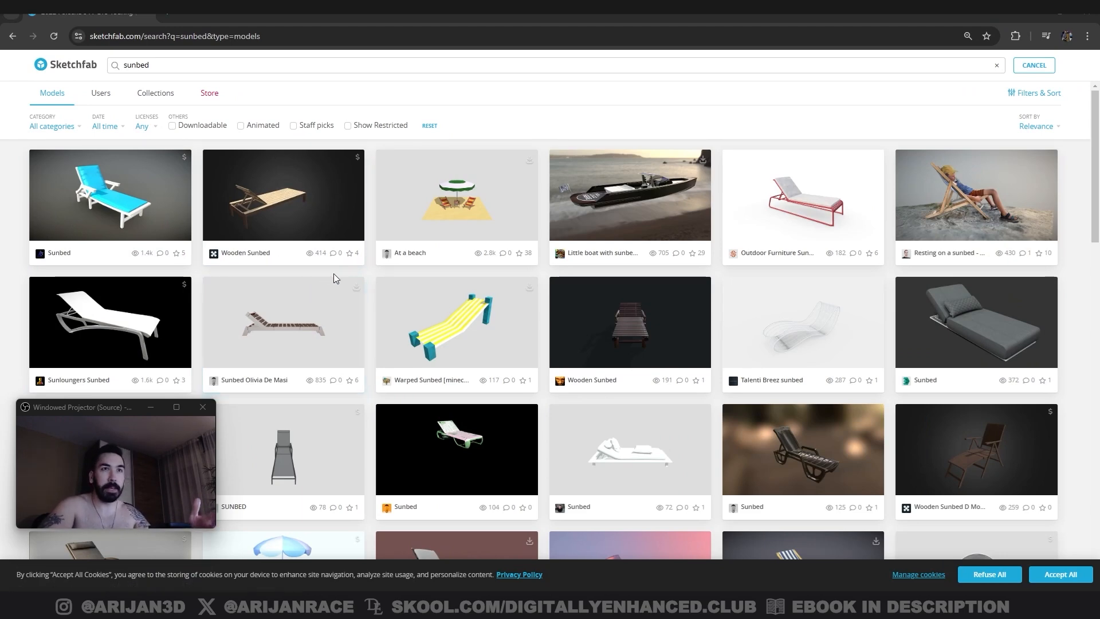
Step: Switch to Sketchfab and browse the sunbed search results for a suitable lounger design
{"action": "scroll", "coordinate": [591, 330], "scroll_direction": "down", "scroll_amount": 6}
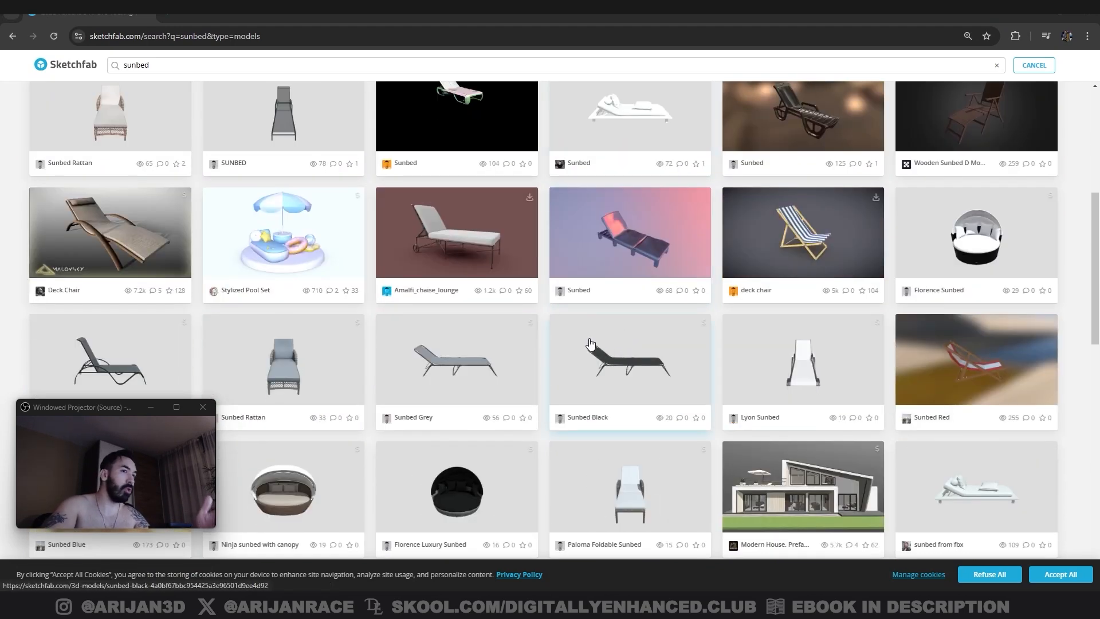
{"action": "scroll", "coordinate": [590, 346], "scroll_direction": "down", "scroll_amount": 4}
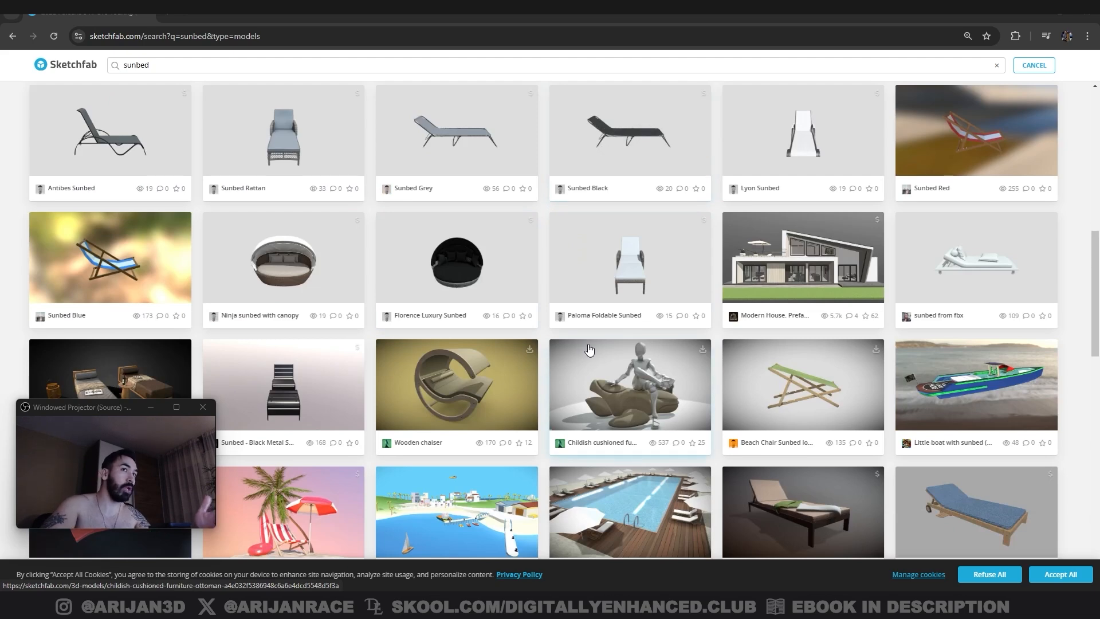
{"action": "scroll", "coordinate": [659, 459], "scroll_direction": "up", "scroll_amount": 10}
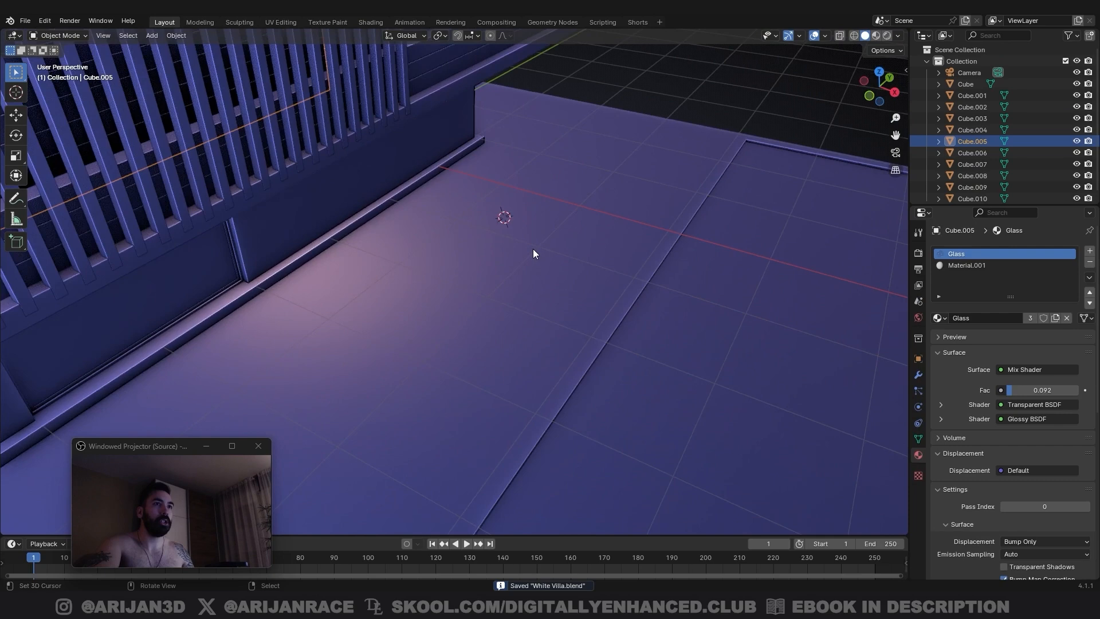
Step: Back in Blender, add a plane on the terrace and scale its mesh down to about half size
{"action": "key", "text": "shift+a"}
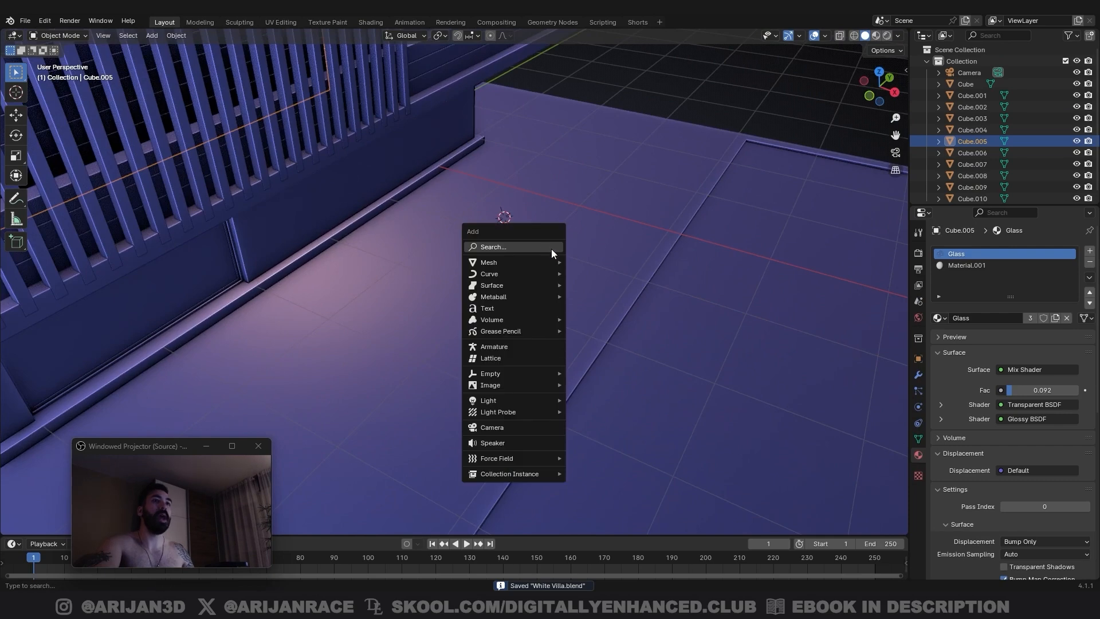
{"action": "mouse_move", "coordinate": [543, 260]}
{"action": "left_click", "coordinate": [592, 264]}
{"action": "key", "text": "Tab"}
{"action": "middle_click_drag", "start_coordinate": [531, 302], "coordinate": [458, 295]}
{"action": "key", "text": "s"}
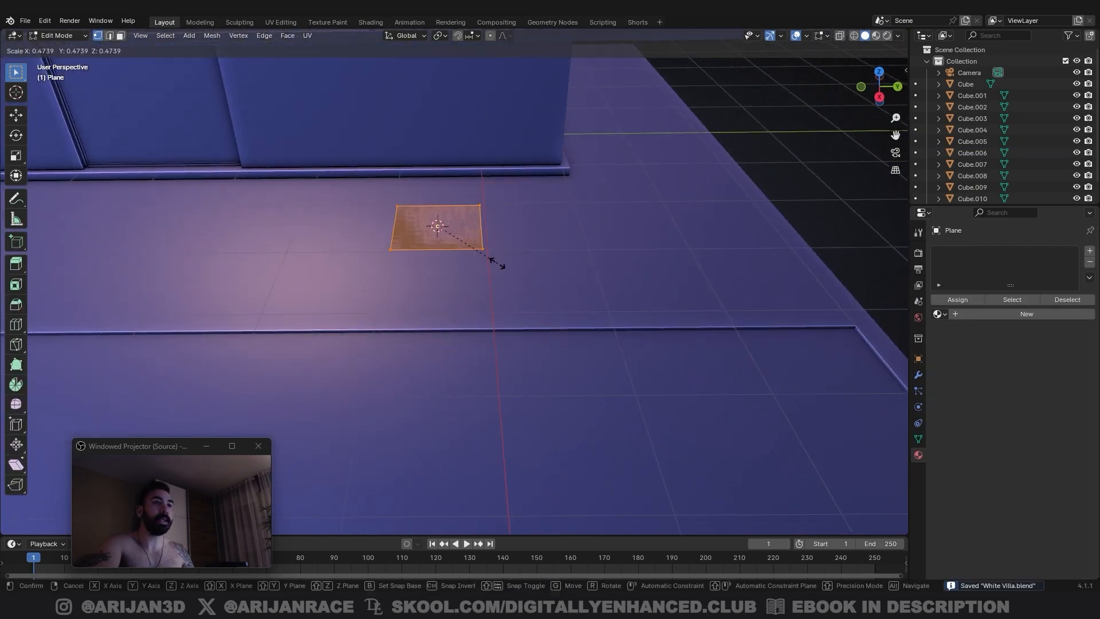
{"action": "left_click", "coordinate": [484, 257]}
Step: Lengthen the plane into a sunbed base by moving its end edge about 0.21 m along the X axis
{"action": "middle_click_drag", "start_coordinate": [440, 252], "coordinate": [580, 265]}
{"action": "key", "text": "g"}
{"action": "key", "text": "x"}
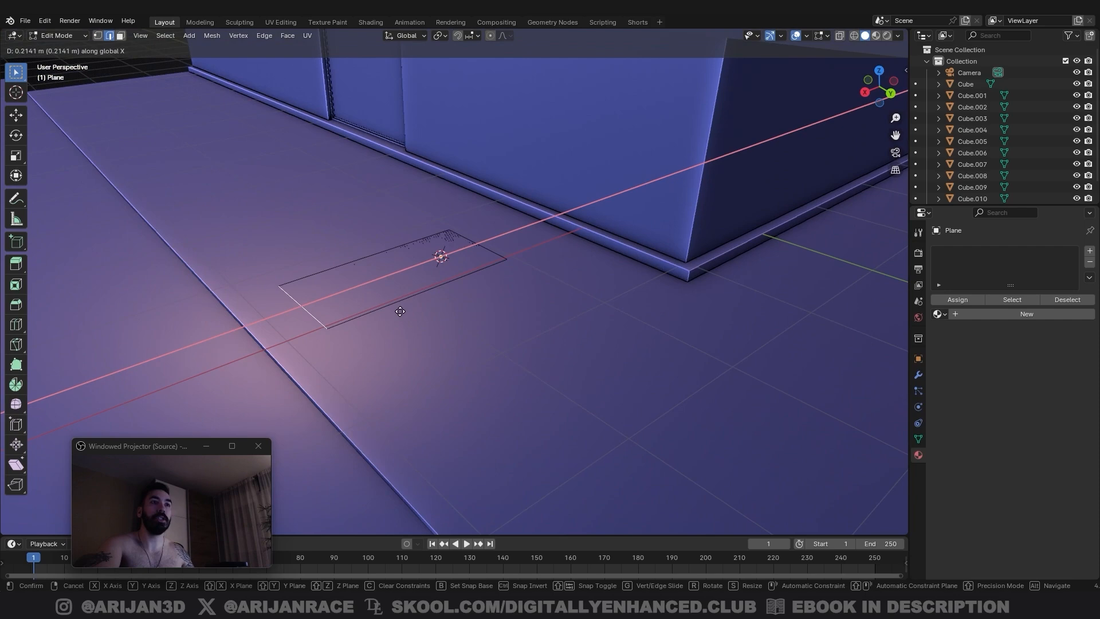
{"action": "left_click", "coordinate": [400, 309]}
{"action": "key", "text": "Tab"}
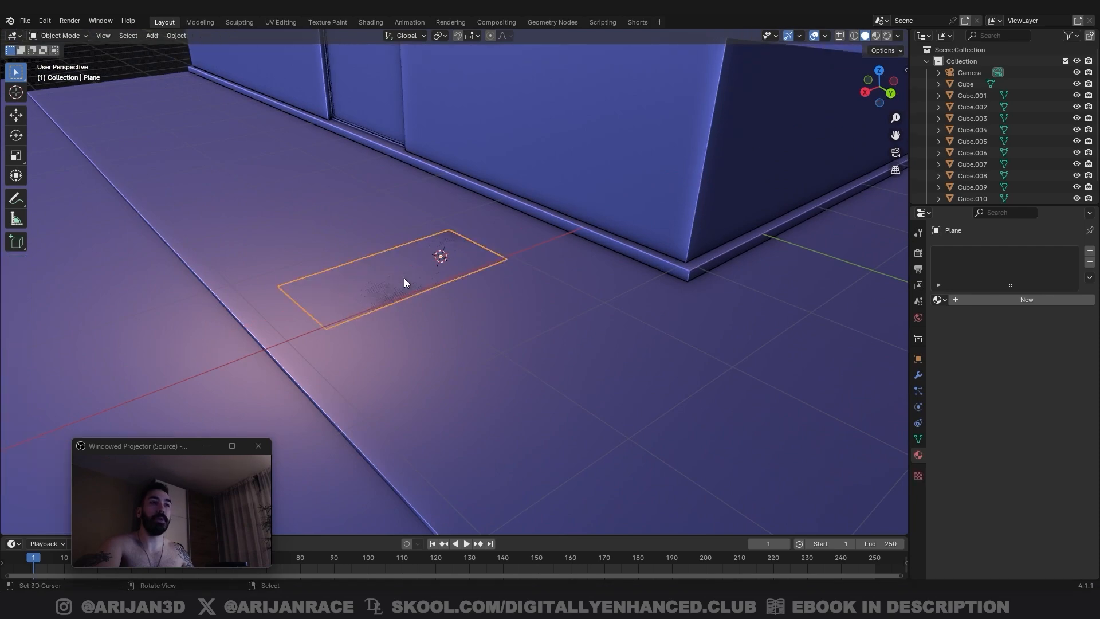
Step: Raise the sunbed plane above the terrace and extrude its house-side edge upward along Z for a backrest
{"action": "middle_click_drag", "start_coordinate": [391, 273], "coordinate": [380, 273]}
{"action": "key", "text": "g"}
{"action": "key", "text": "z"}
{"action": "left_click", "coordinate": [382, 261]}
{"action": "left_click_drag", "start_coordinate": [802, 264], "coordinate": [627, 192]}
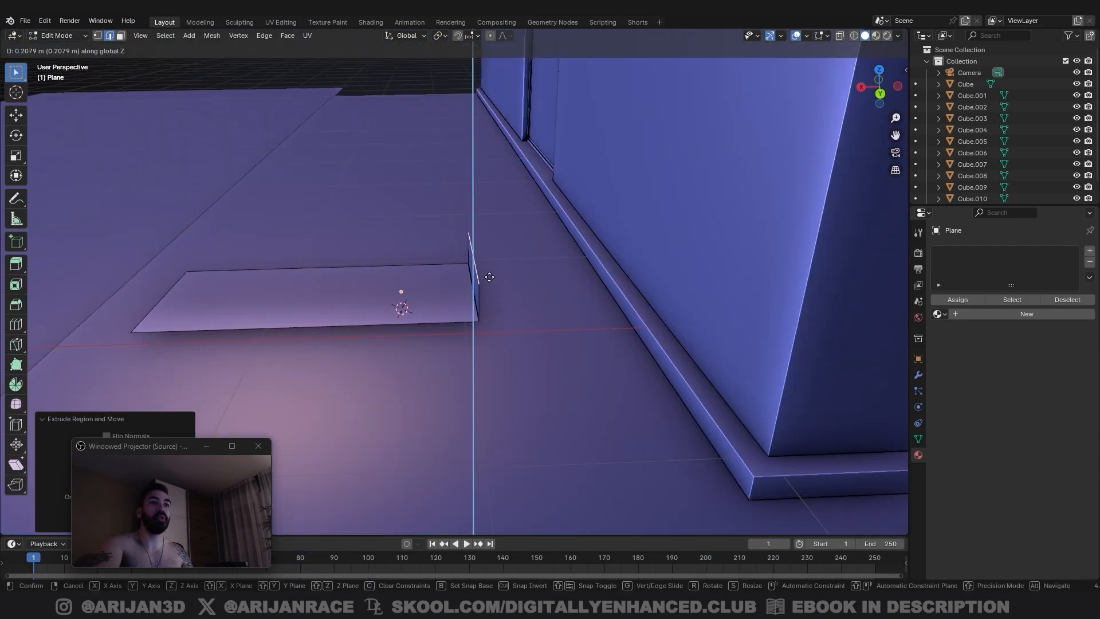
{"action": "key", "text": "z"}
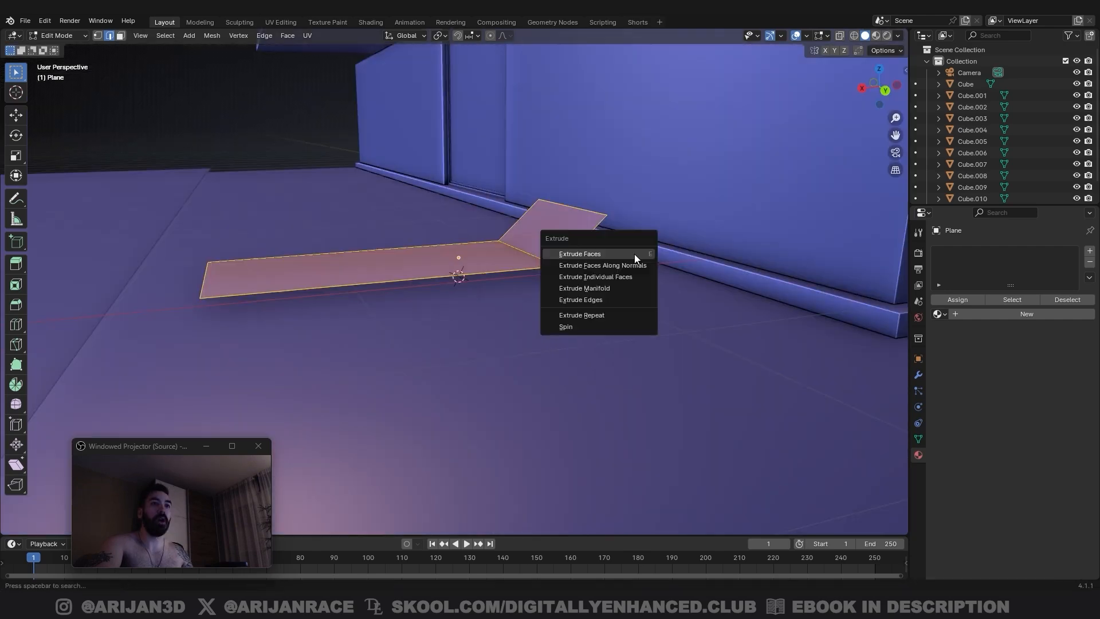
Step: Thicken the sunbed's seat and backrest by extruding the faces along their normals about 0.05 m
{"action": "left_click", "coordinate": [622, 266]}
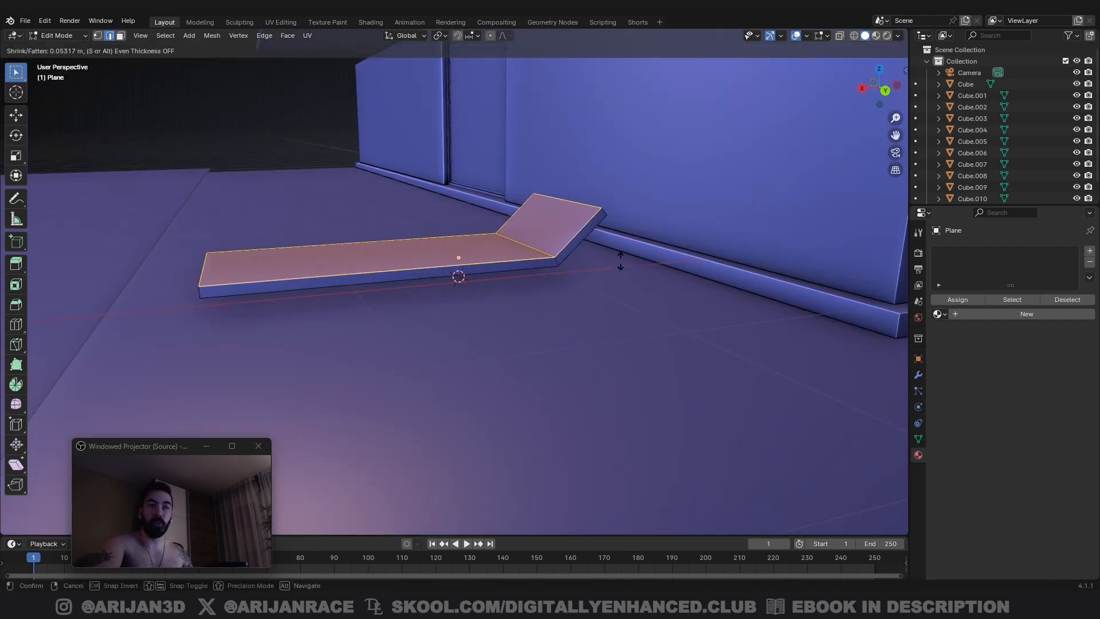
{"action": "left_click", "coordinate": [624, 271]}
{"action": "left_click_drag", "start_coordinate": [145, 446], "coordinate": [149, 420]}
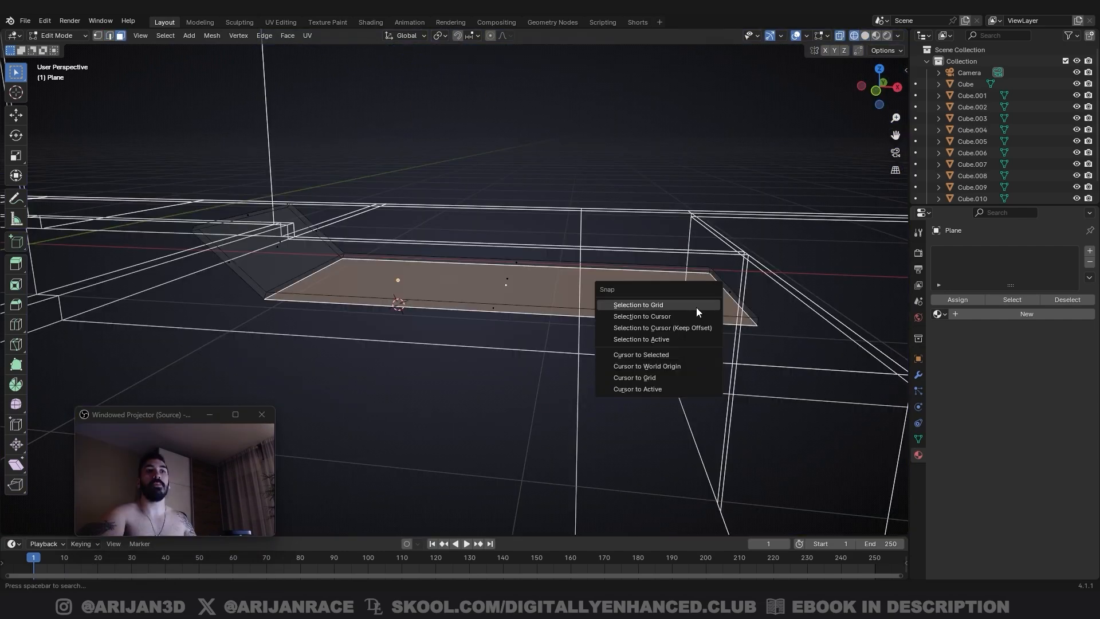
Step: Snap the 3D cursor to the selected large seat face of the sunbed and add a cube there
{"action": "left_click", "coordinate": [616, 356]}
{"action": "middle_click_drag", "start_coordinate": [616, 356], "coordinate": [525, 319]}
{"action": "key", "text": "KP_7"}
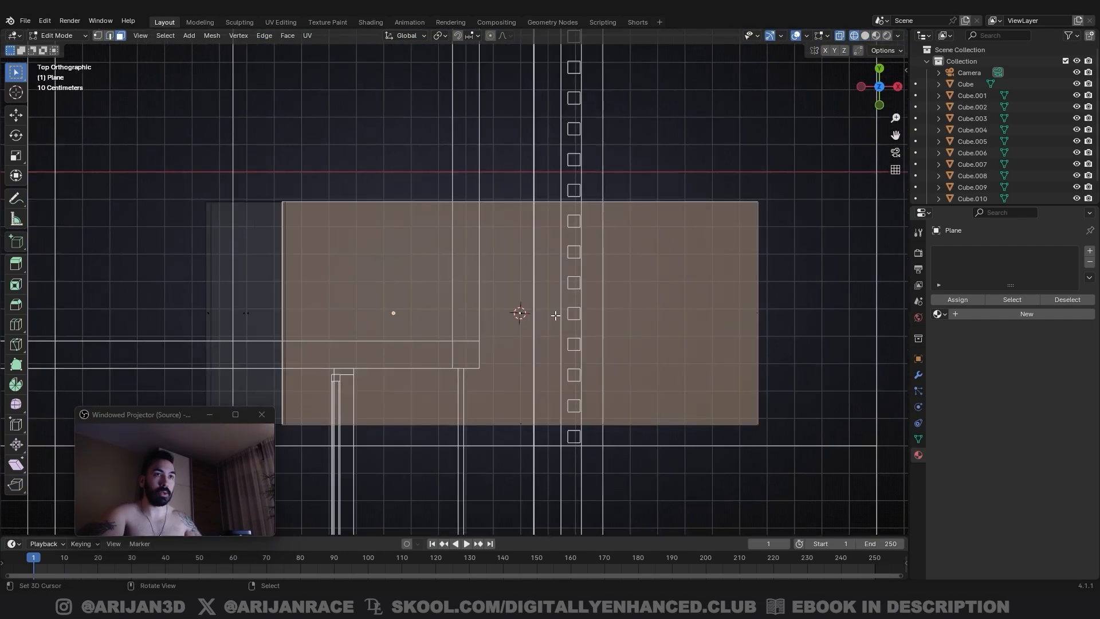
{"action": "key", "text": "shift+a"}
{"action": "left_click", "coordinate": [572, 315]}
Step: Scale the new cube down to a small leg and move it to the outer foot-end corner of the sunbed
{"action": "key", "text": "s"}
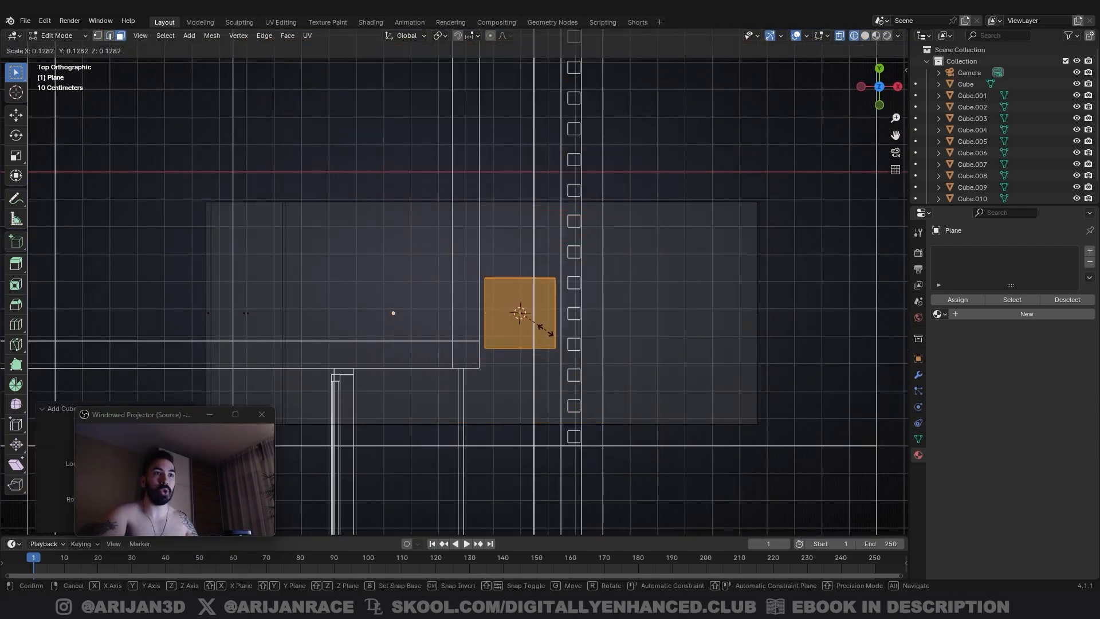
{"action": "left_click", "coordinate": [522, 315]}
{"action": "key", "text": "g"}
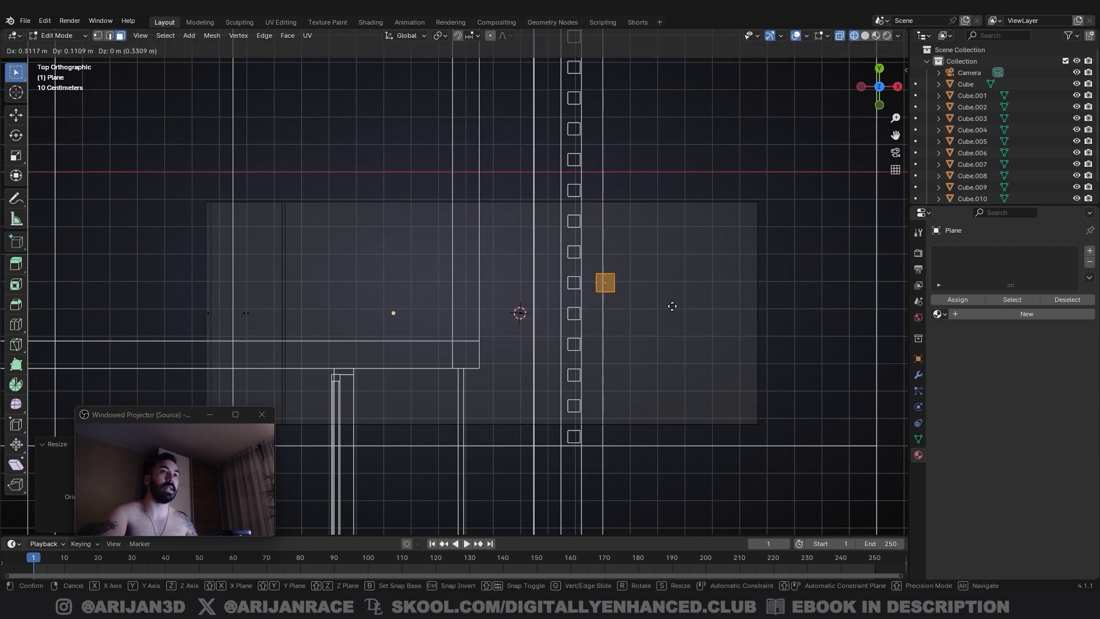
{"action": "left_click", "coordinate": [764, 255]}
Step: Lower the leg beneath the seat along Z and extend its underside down to the terrace
{"action": "middle_click_drag", "start_coordinate": [764, 255], "coordinate": [652, 321]}
{"action": "key", "text": "shift+z"}
{"action": "key", "text": "g"}
{"action": "key", "text": "z"}
{"action": "left_click", "coordinate": [649, 326]}
{"action": "key", "text": "shift+z"}
{"action": "right_click", "coordinate": [591, 342]}
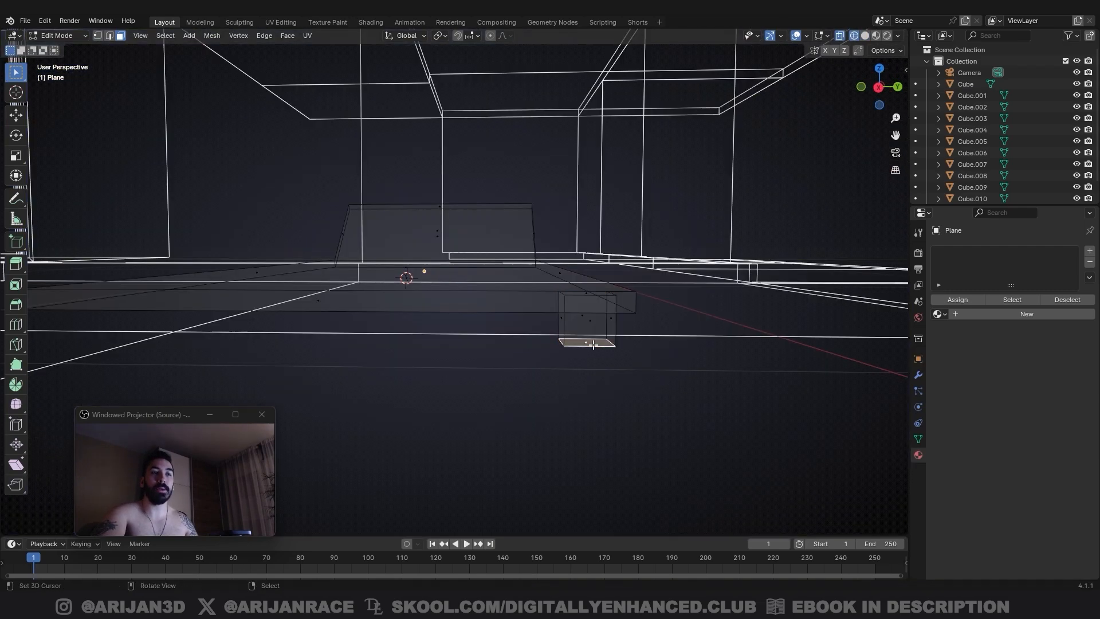
{"action": "key", "text": "g"}
{"action": "key", "text": "z"}
{"action": "left_click", "coordinate": [623, 387]}
{"action": "key", "text": "shift+z"}
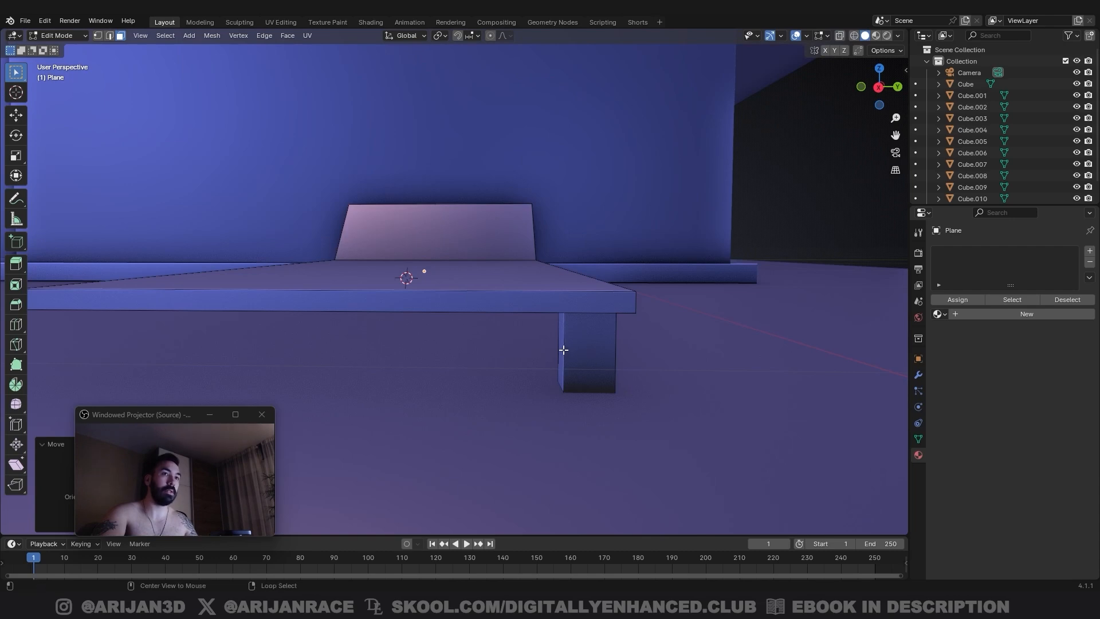
Step: Set the pivot point to the 3D cursor and mirror a duplicate of the leg by scaling it -1 along Y
{"action": "key", "text": "shift+z"}
{"action": "key", "text": "1"}
{"action": "key", "text": "l"}
{"action": "key", "text": "KP_7"}
{"action": "scroll", "coordinate": [622, 367], "scroll_direction": "down", "scroll_amount": 2}
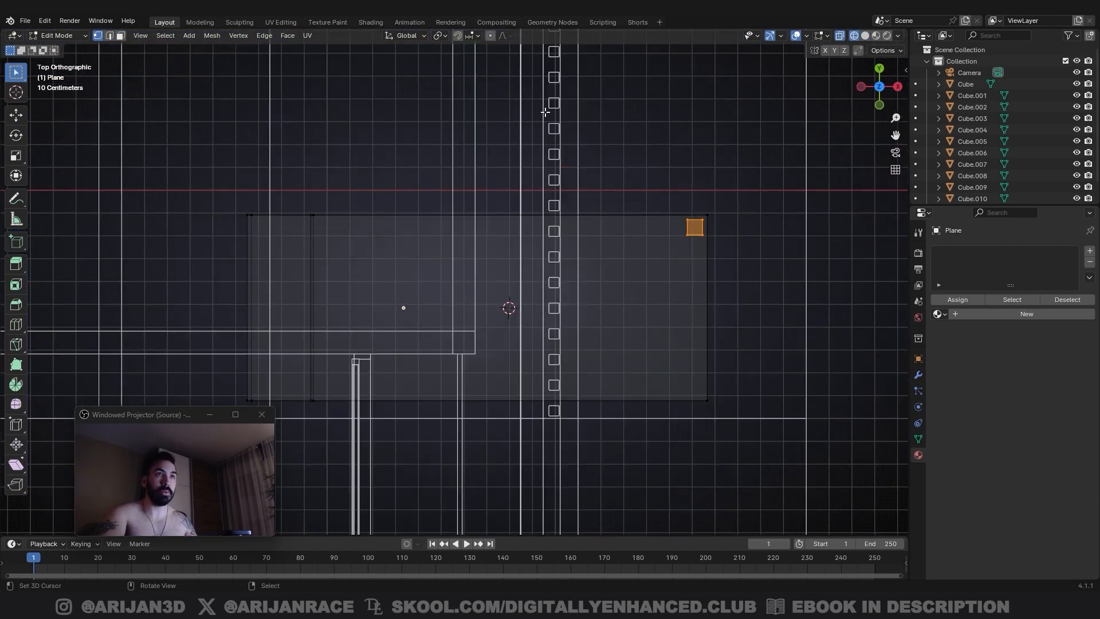
{"action": "left_click", "coordinate": [441, 40]}
{"action": "left_click", "coordinate": [470, 77]}
{"action": "key", "text": "shift+d"}
{"action": "right_click", "coordinate": [659, 314]}
{"action": "type", "text": "s"}
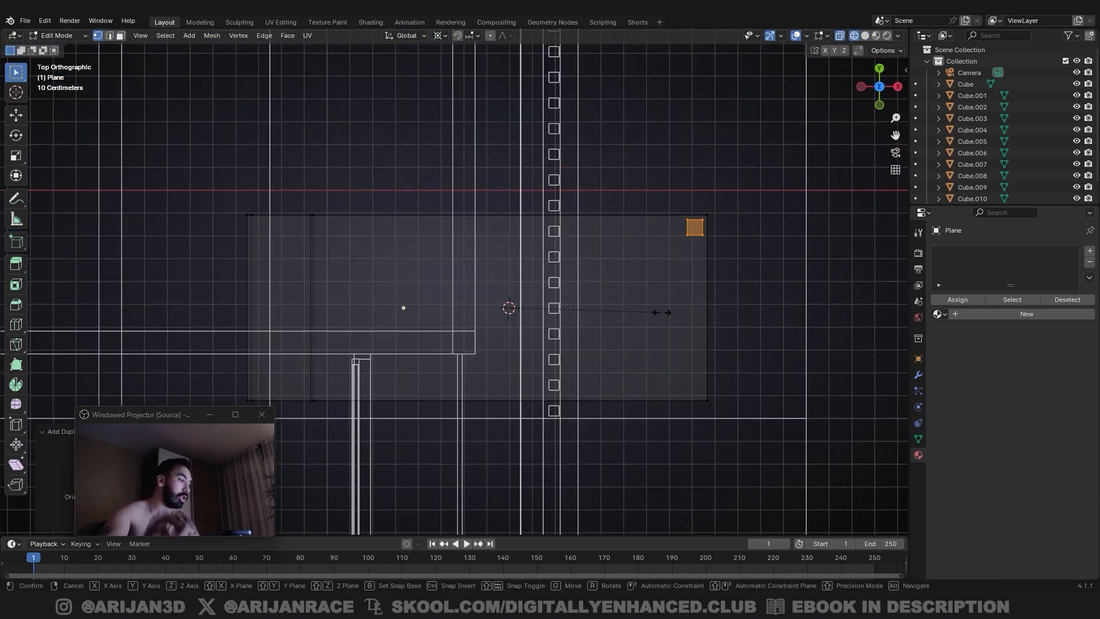
{"action": "type", "text": "y-1"}
{"action": "key", "text": "Return"}
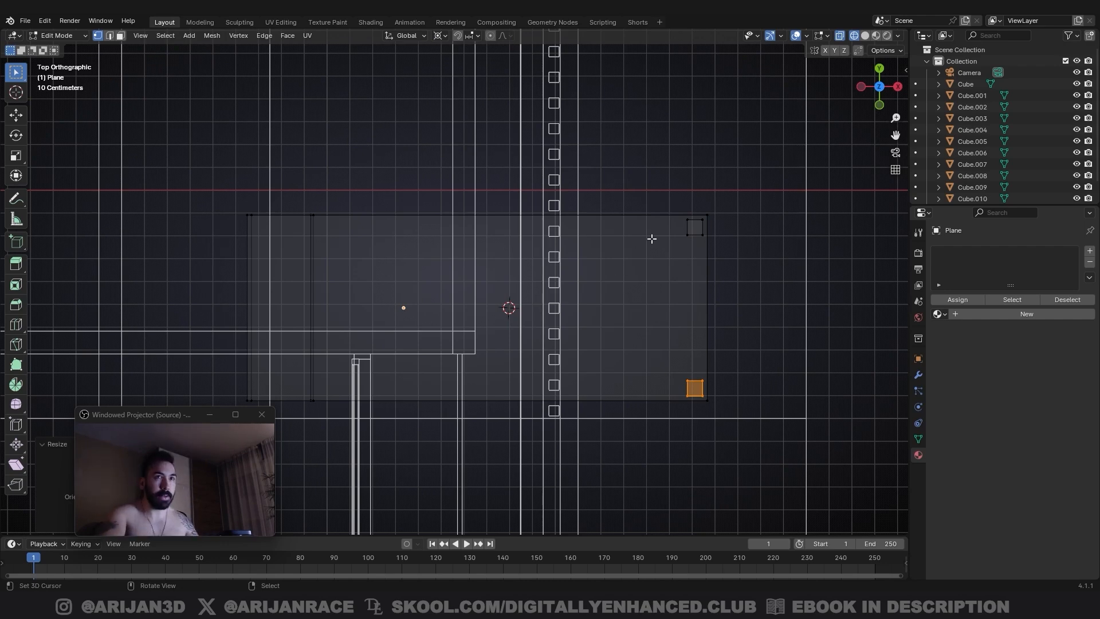
Step: Duplicate both foot-end legs and rotate the copies 180° around the 3D cursor to the backrest end
{"action": "key", "text": "l"}
{"action": "key", "text": "shift+d"}
{"action": "right_click", "coordinate": [675, 314]}
{"action": "type", "text": "r"}
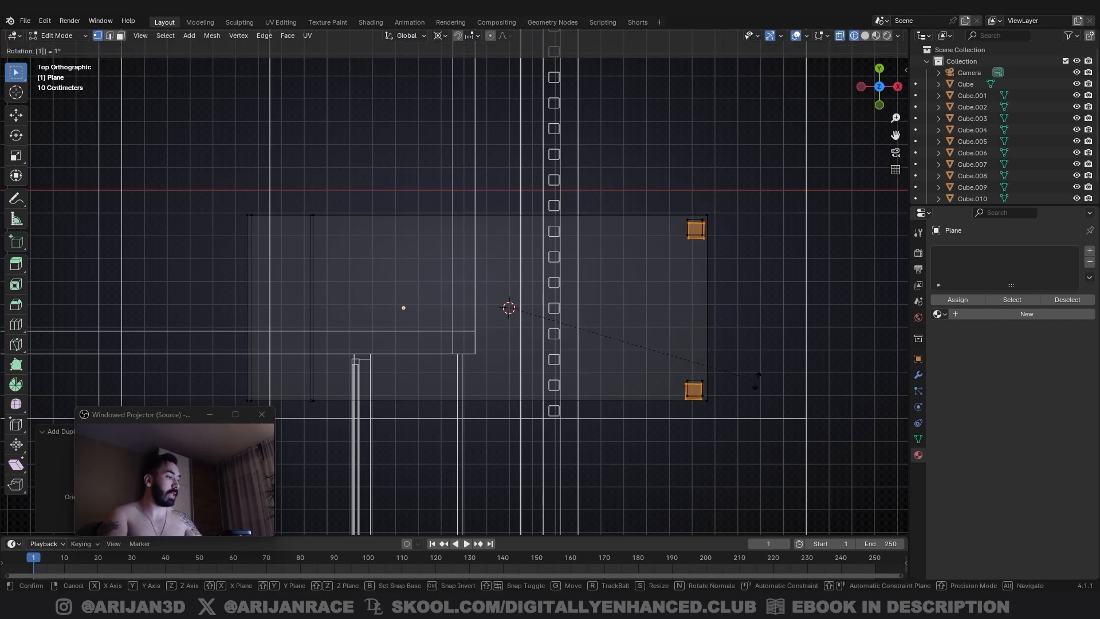
{"action": "type", "text": "180"}
{"action": "key", "text": "Return"}
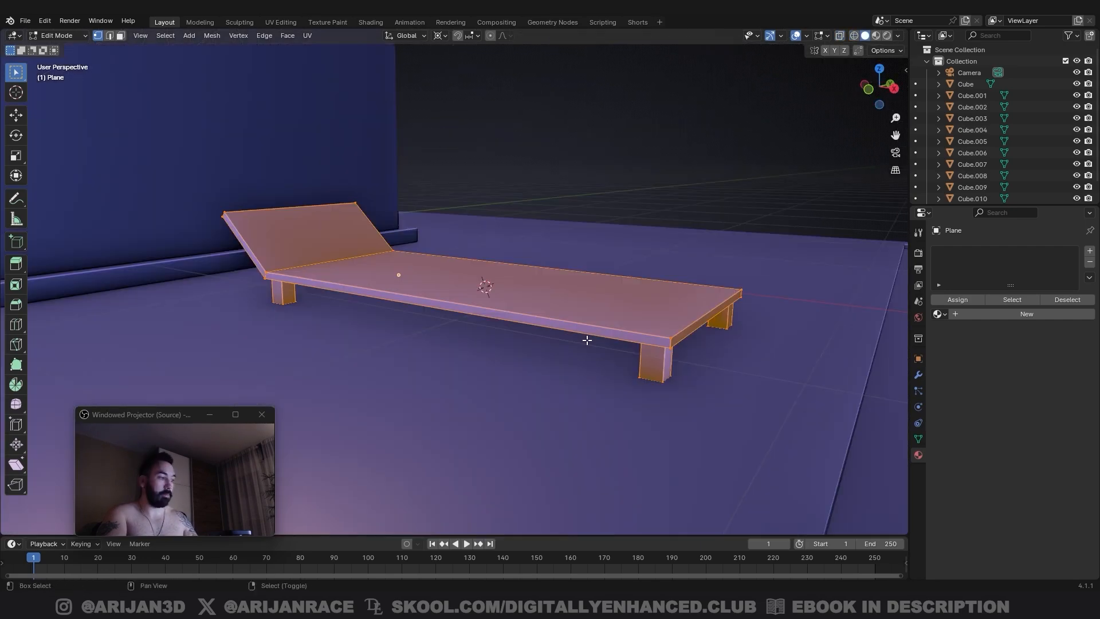
Step: Recalculate the sunbed's normals, then select all four legs and make them thinner along their normals
{"action": "key", "text": "shift+n"}
{"action": "key", "text": "3"}
{"action": "right_click", "coordinate": [278, 292], "text": "alt"}
{"action": "right_click", "coordinate": [652, 368], "text": "alt+shift"}
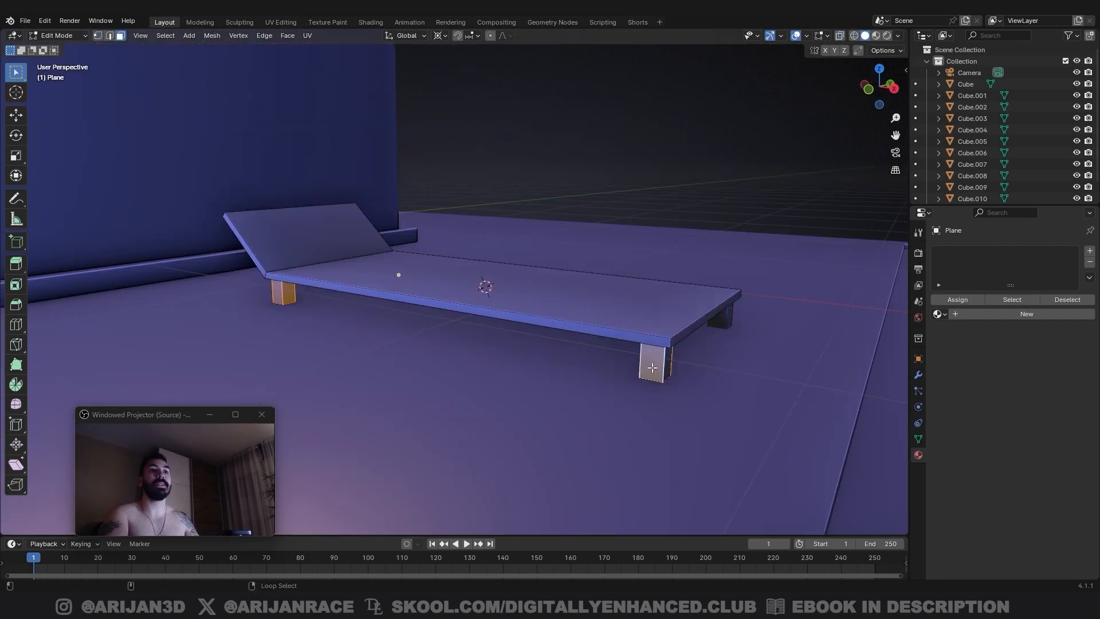
{"action": "right_click", "coordinate": [727, 314], "text": "alt+shift"}
{"action": "middle_click_drag", "start_coordinate": [727, 314], "coordinate": [555, 321]}
{"action": "right_click", "coordinate": [596, 300], "text": "alt+shift"}
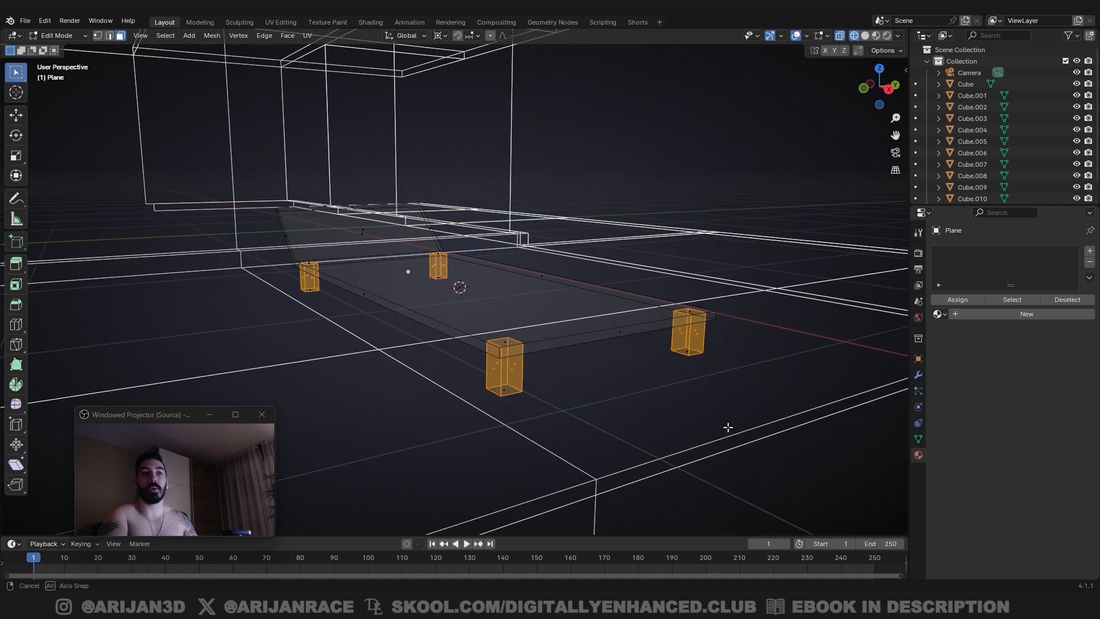
{"action": "key", "text": "alt+s"}
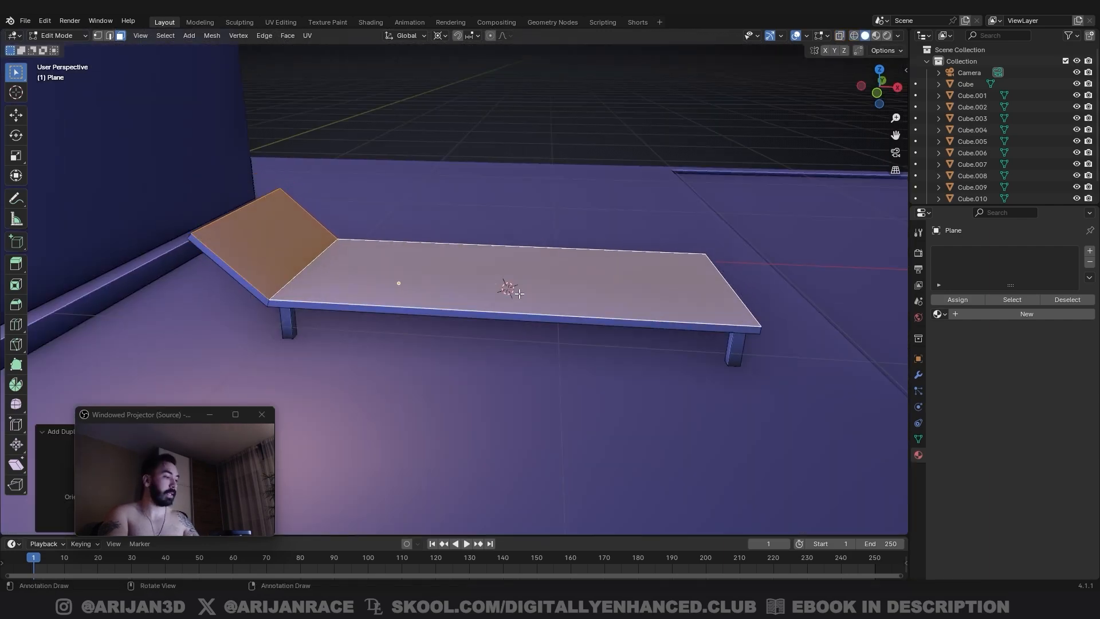
Step: Select the separate copy of the seat and backrest top faces and extrude it along its normals into a mattress
{"action": "key", "text": "Tab"}
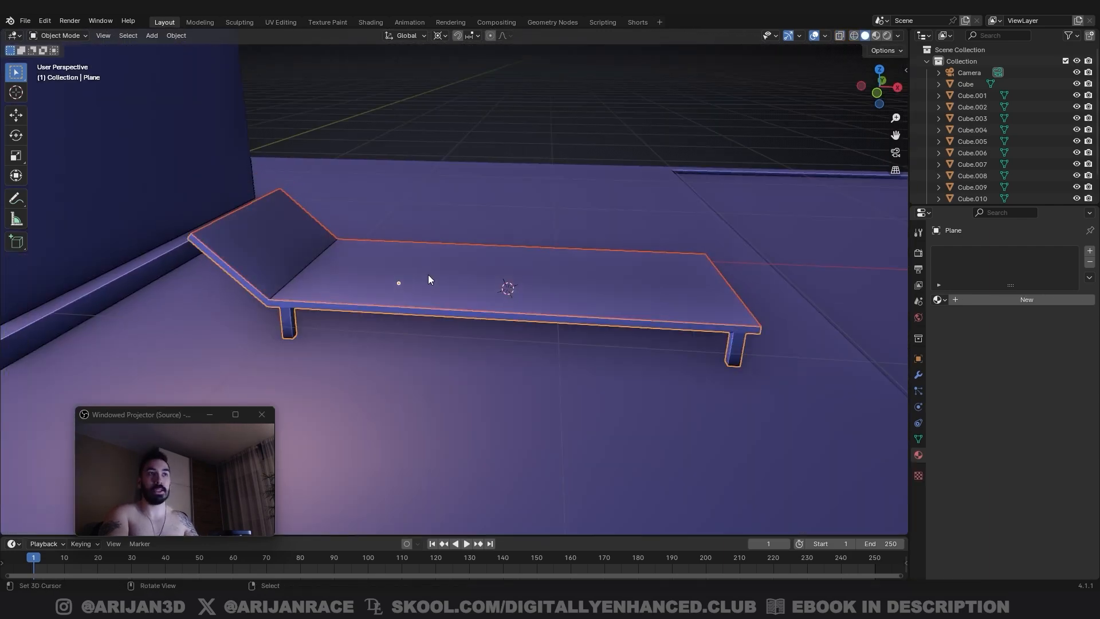
{"action": "key", "text": "Tab"}
{"action": "key", "text": "Tab"}
{"action": "right_click", "coordinate": [427, 275]}
{"action": "key", "text": "Tab"}
{"action": "key", "text": "a"}
{"action": "middle_click_drag", "start_coordinate": [466, 340], "coordinate": [491, 350]}
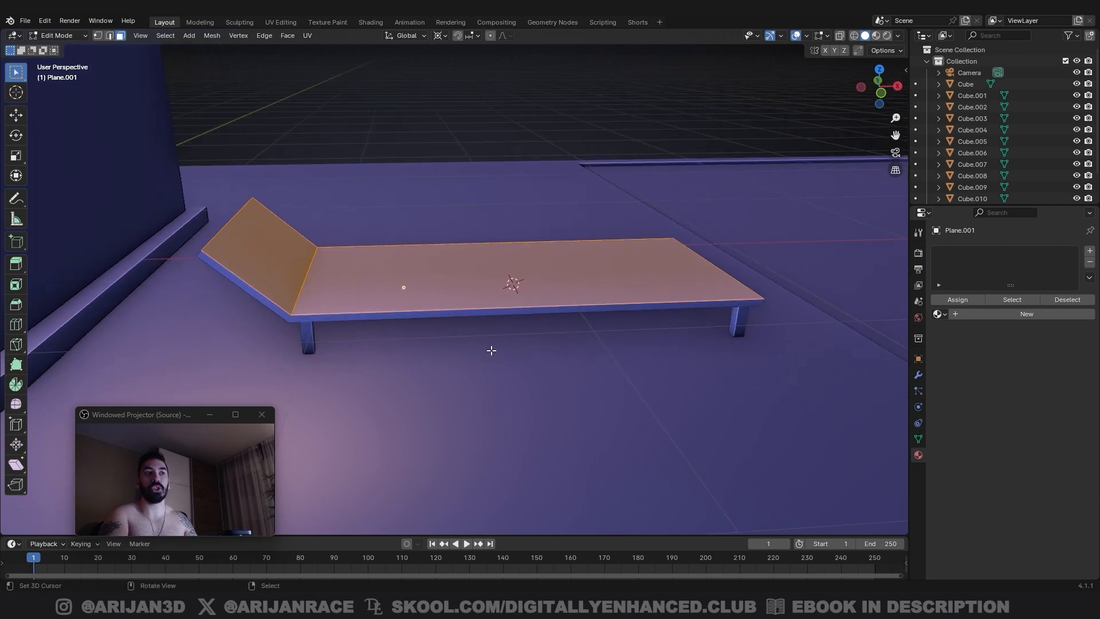
{"action": "key", "text": "e"}
{"action": "right_click", "coordinate": [492, 350]}
{"action": "key", "text": "alt+s"}
{"action": "left_click", "coordinate": [507, 321]}
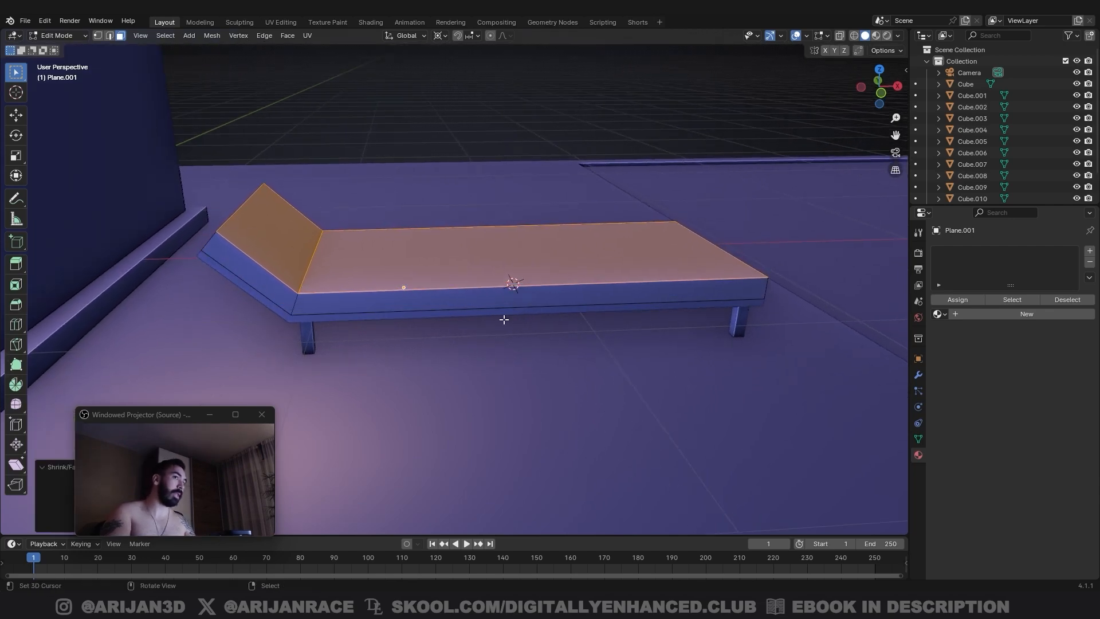
Step: Try rounding the mattress with a level 2 Subdivision Surface
{"action": "key", "text": "Tab"}
{"action": "key", "text": "ctrl+0"}
{"action": "scroll", "coordinate": [592, 265], "scroll_direction": "up", "scroll_amount": 3}
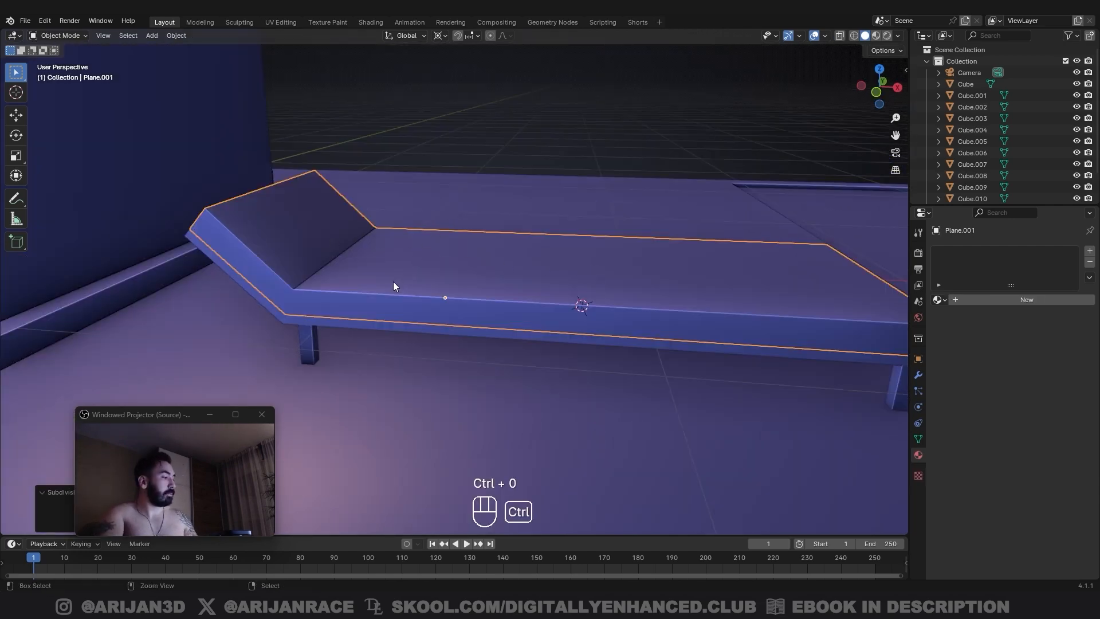
{"action": "key", "text": "ctrl+2"}
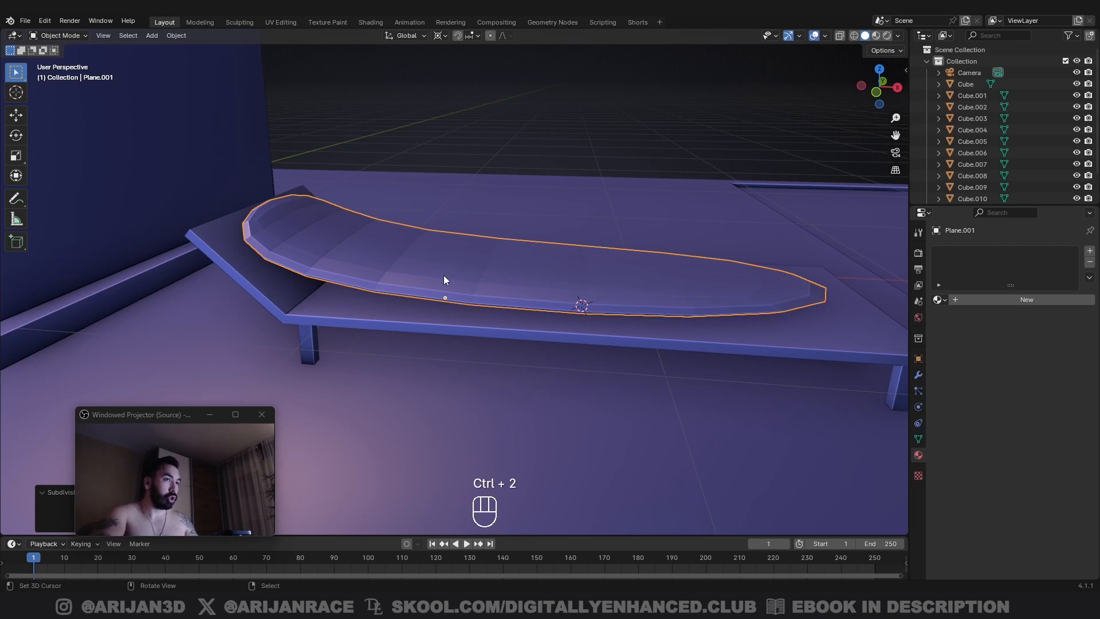
{"action": "key", "text": "ctrl+z"}
Step: Bevel the mattress edges about 0.013 m with 2 segments and smooth the object's shading
{"action": "key", "text": "Tab"}
{"action": "key", "text": "ctrl+b"}
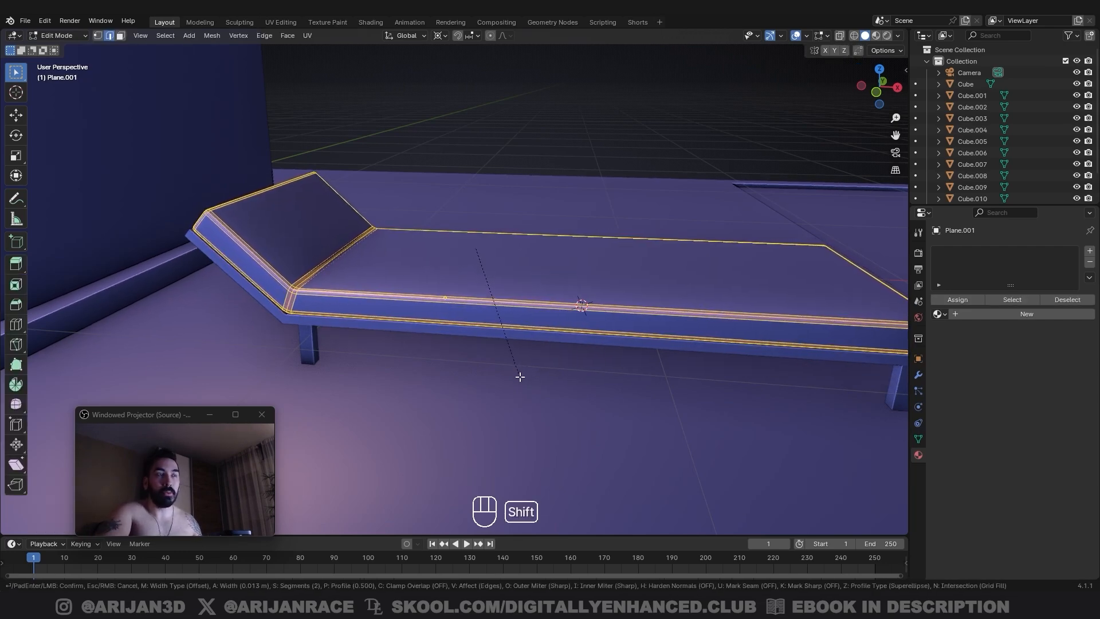
{"action": "left_click", "coordinate": [520, 376]}
{"action": "key", "text": "Tab"}
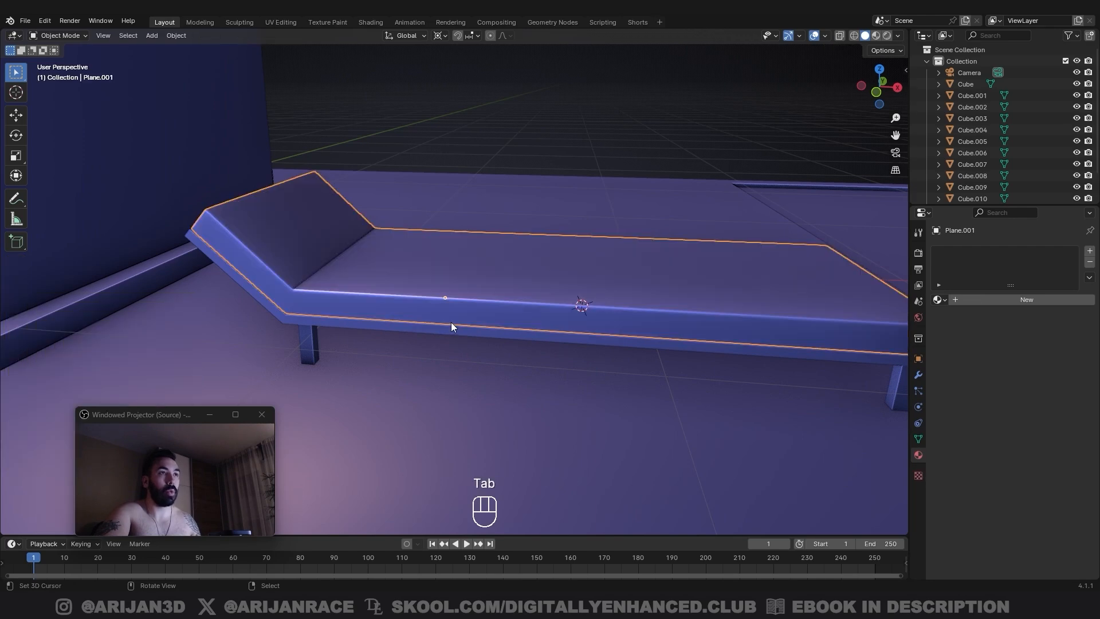
{"action": "middle_click_drag", "start_coordinate": [451, 327], "coordinate": [257, 321]}
{"action": "left_click", "coordinate": [176, 35]}
{"action": "left_click", "coordinate": [211, 294]}
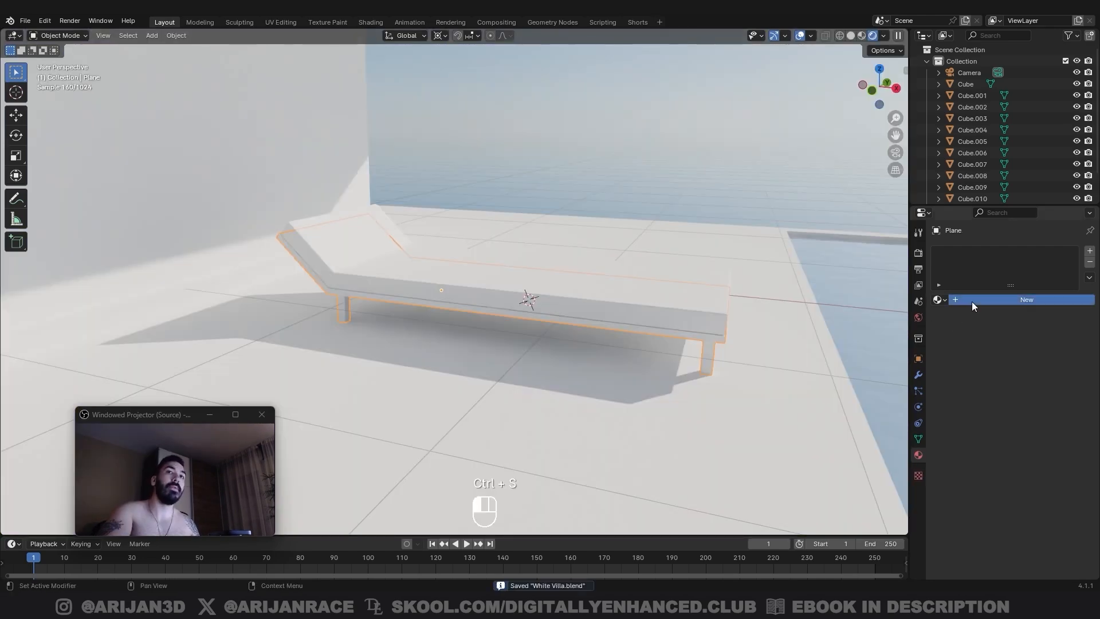
Step: Give the sunbed frame a new material with Metallic 1.000 and Roughness 0.114
{"action": "left_click", "coordinate": [971, 300]}
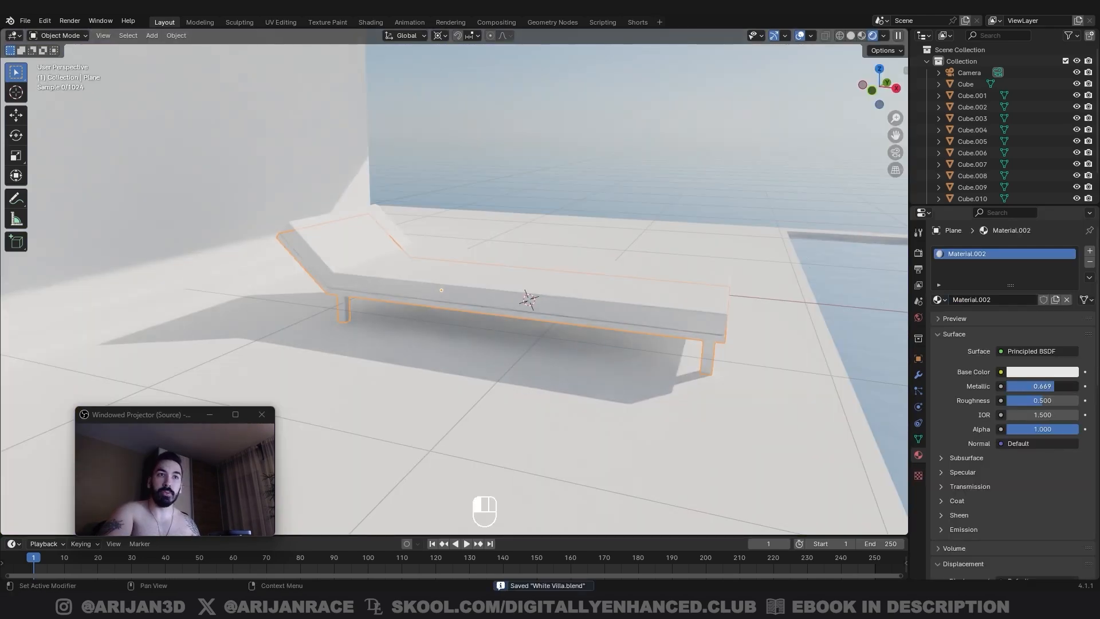
{"action": "left_click_drag", "start_coordinate": [1054, 386], "coordinate": [1015, 401]}
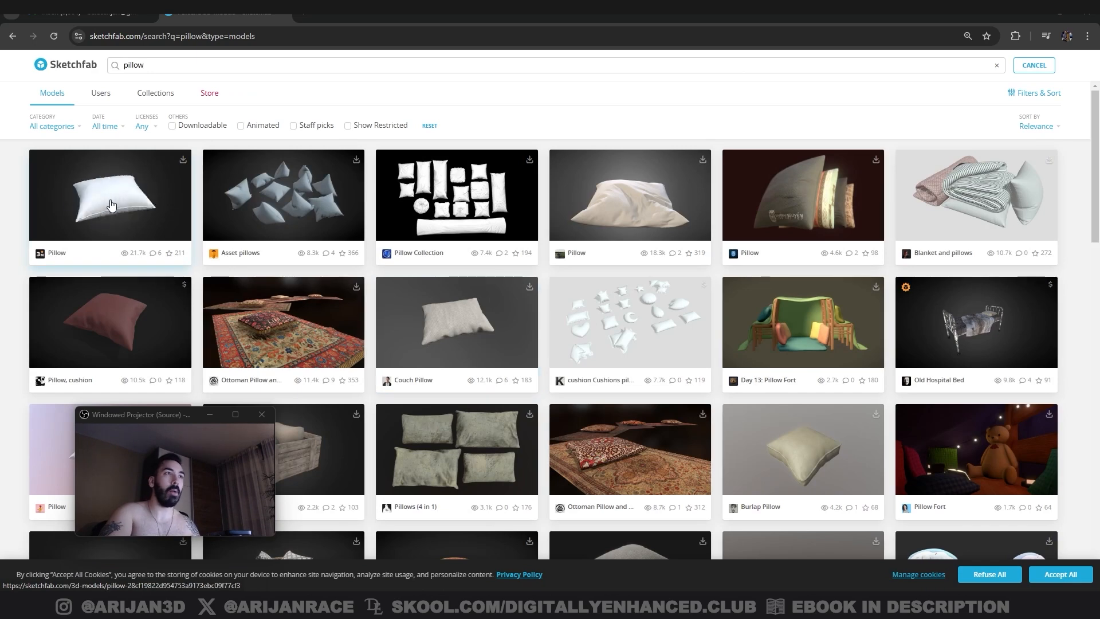
Step: Switch to Sketchfab in the browser, open the first white Pillow model and download it in GLB format
{"action": "left_click", "coordinate": [112, 205]}
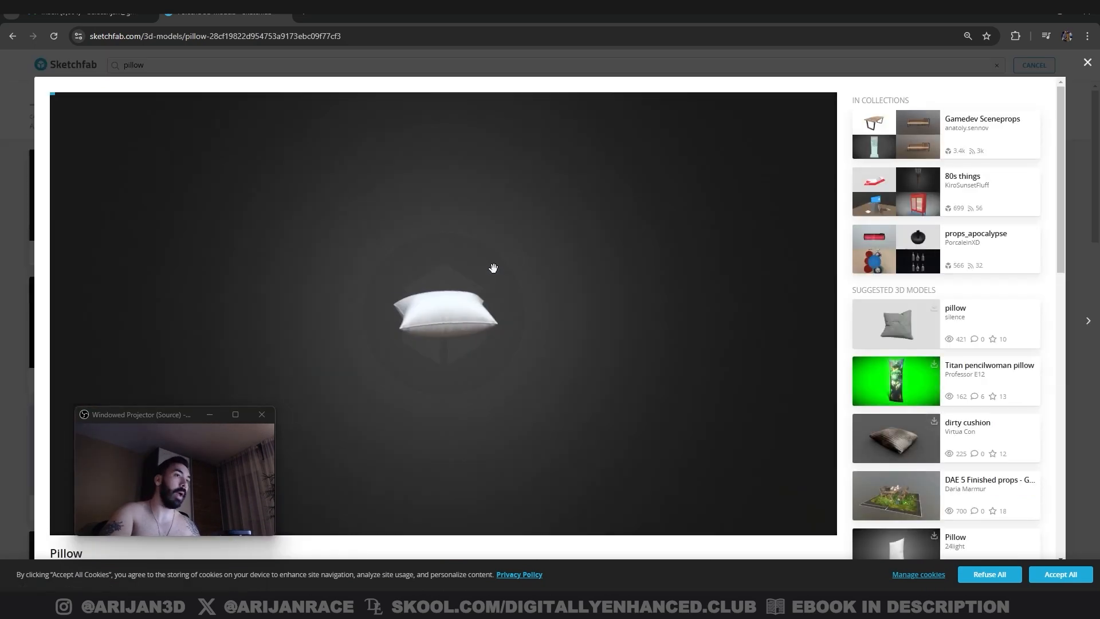
{"action": "scroll", "coordinate": [368, 169], "scroll_direction": "down", "scroll_amount": 4}
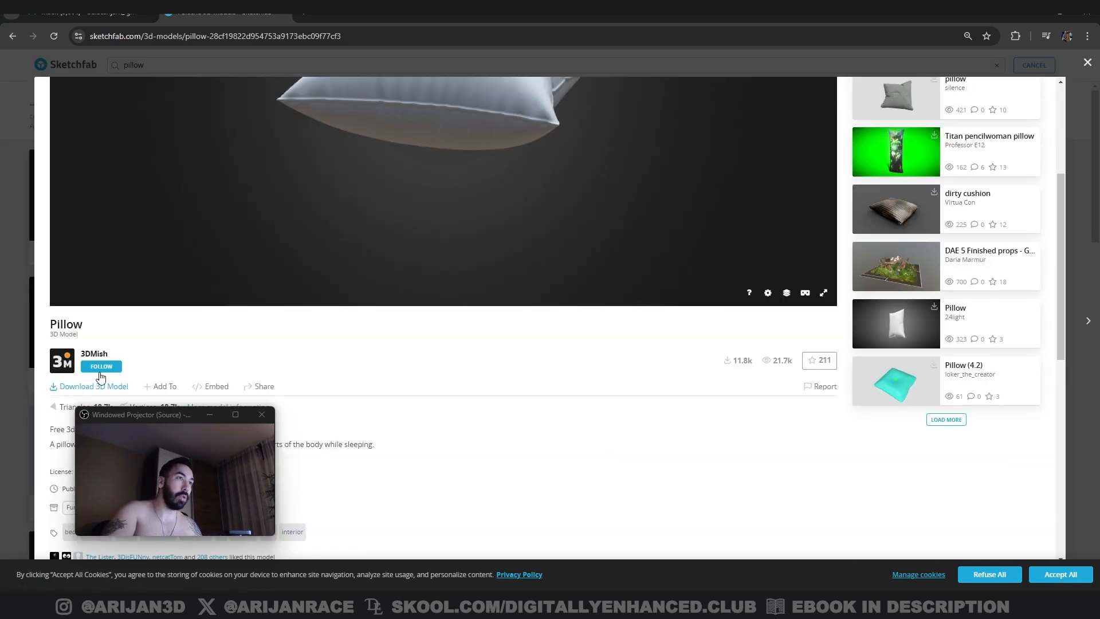
{"action": "scroll", "coordinate": [100, 377], "scroll_direction": "down", "scroll_amount": 2}
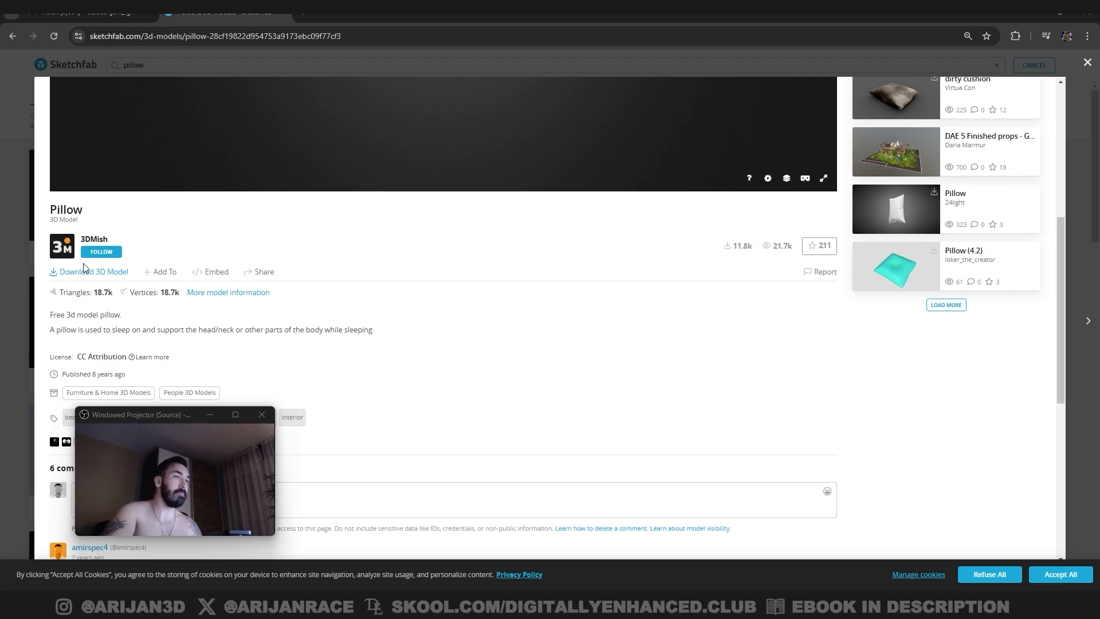
{"action": "left_click", "coordinate": [84, 271]}
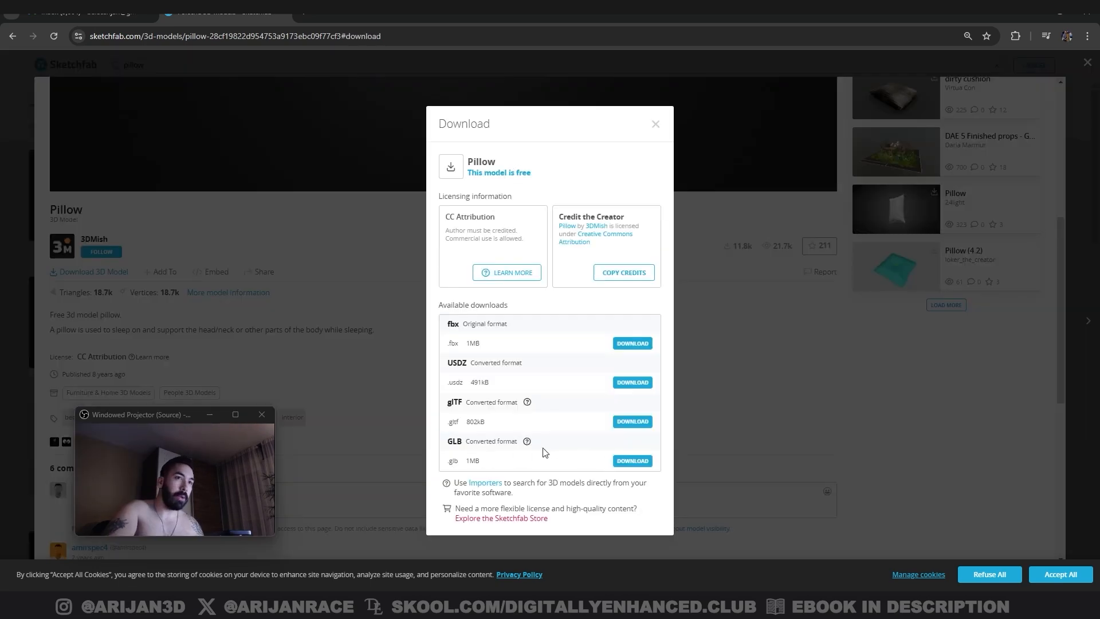
{"action": "left_click", "coordinate": [640, 466]}
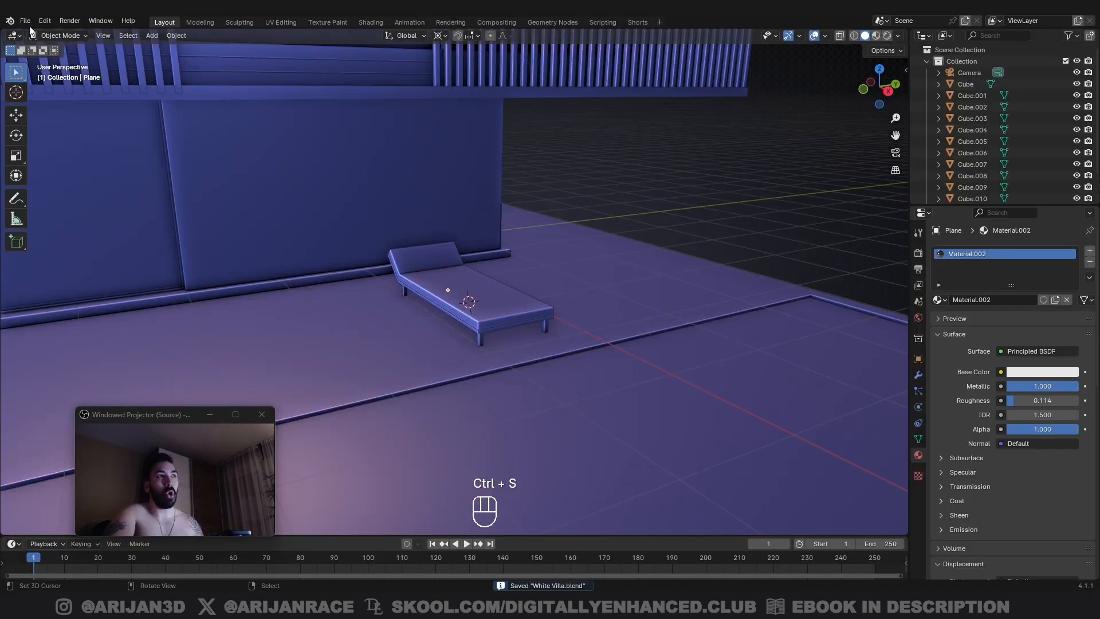
Step: Switch back to Blender and import pillow.glb from the Downloads folder as glTF 2.0
{"action": "left_click", "coordinate": [28, 24]}
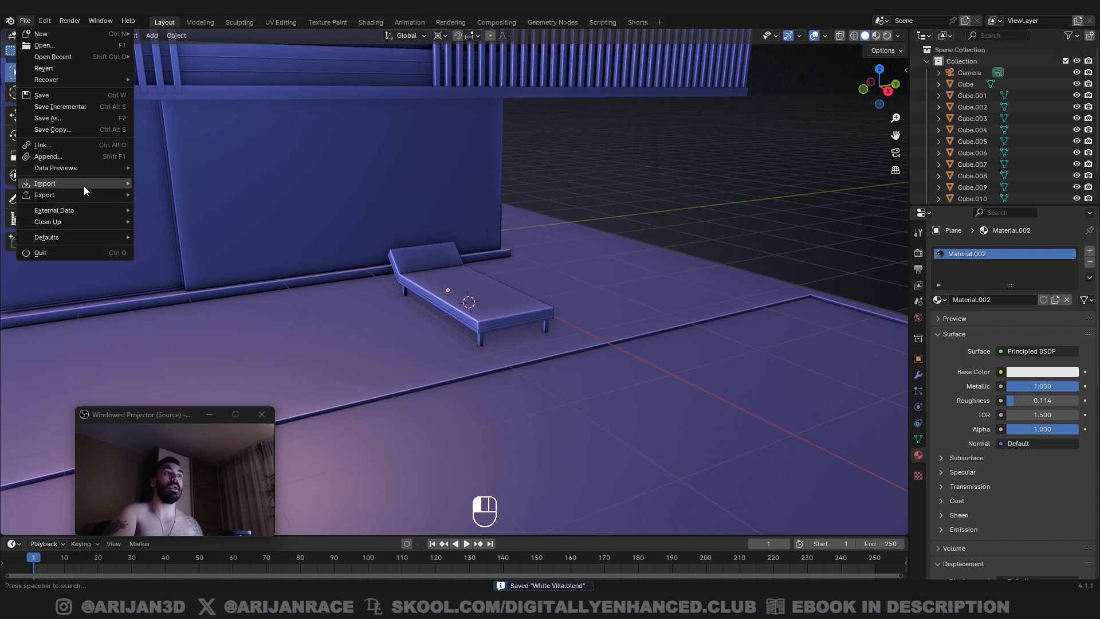
{"action": "mouse_move", "coordinate": [84, 184]}
{"action": "left_click", "coordinate": [203, 309]}
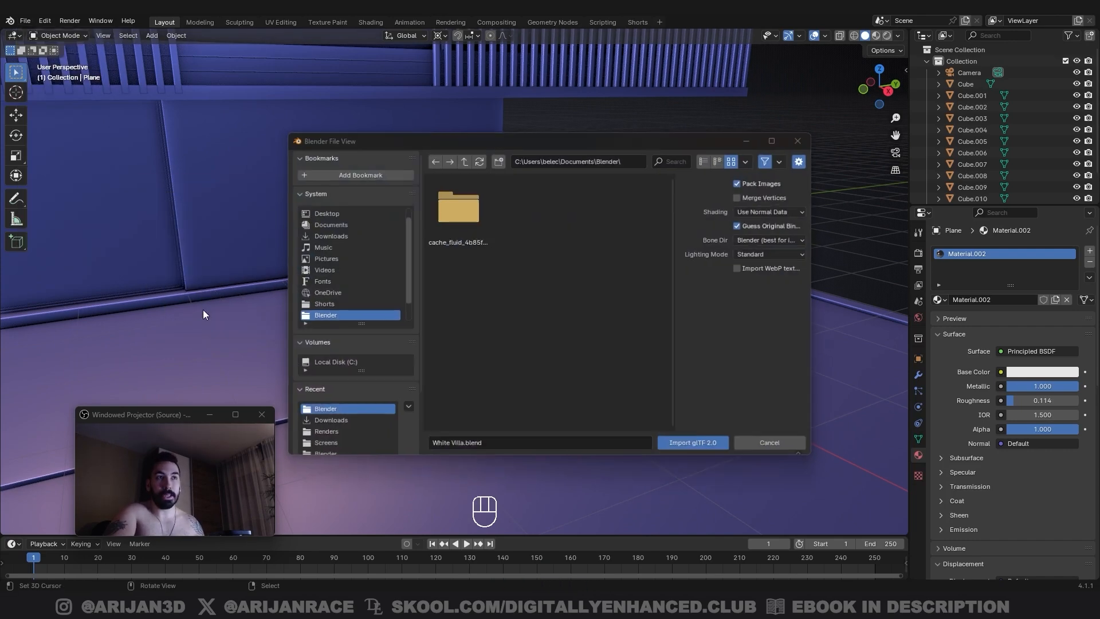
{"action": "left_click", "coordinate": [535, 324]}
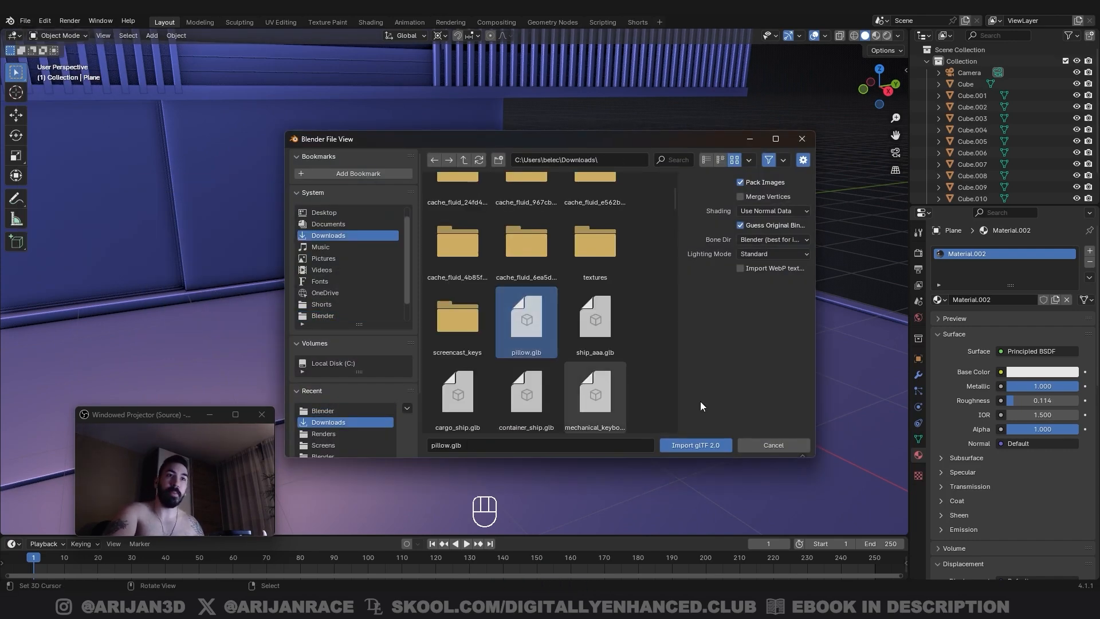
{"action": "left_click", "coordinate": [692, 445]}
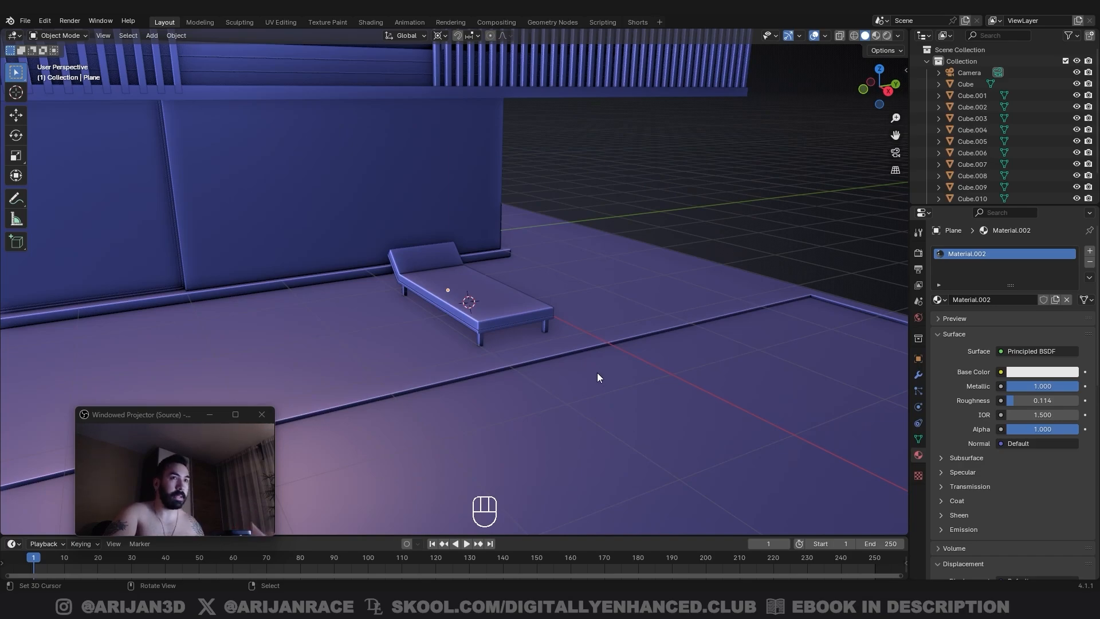
Step: Scale the oversized imported pillow down and move it to the open space beside the villa
{"action": "scroll", "coordinate": [597, 376], "scroll_direction": "down", "scroll_amount": 8}
{"action": "key", "text": "g"}
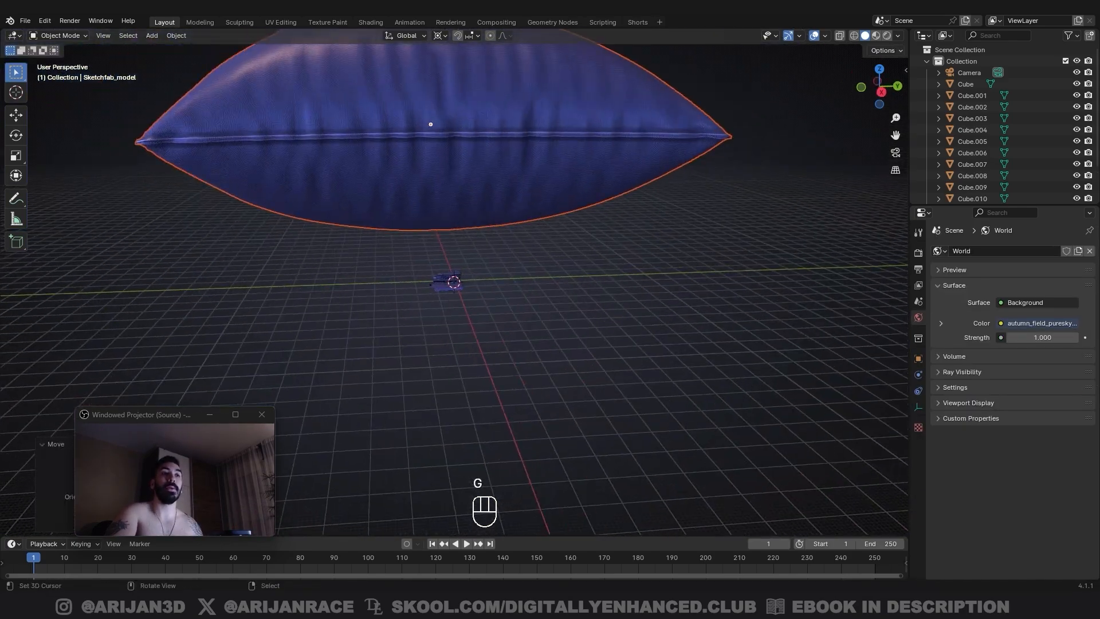
{"action": "key", "text": "s"}
{"action": "left_click", "coordinate": [515, 248]}
{"action": "scroll", "coordinate": [515, 248], "scroll_direction": "up", "scroll_amount": 8}
{"action": "key", "text": "s"}
{"action": "left_click", "coordinate": [549, 308]}
{"action": "scroll", "coordinate": [549, 308], "scroll_direction": "up", "scroll_amount": 7}
{"action": "key", "text": "g"}
{"action": "left_click", "coordinate": [738, 302]}
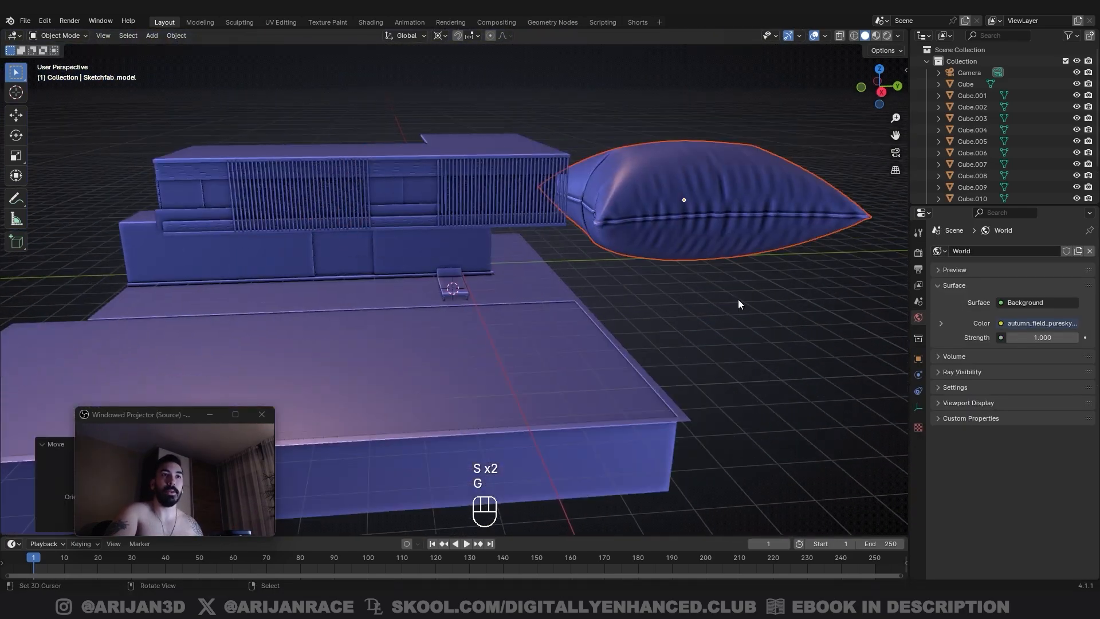
Step: Select the imported pillow mesh and examine its topology closely in Edit Mode
{"action": "key", "text": "Tab"}
{"action": "key", "text": "Tab"}
{"action": "right_click", "coordinate": [704, 240]}
{"action": "key", "text": "Tab"}
{"action": "key", "text": "z"}
{"action": "key", "text": "z"}
{"action": "key", "text": "Tab"}
{"action": "middle_click_drag", "start_coordinate": [519, 298], "coordinate": [460, 301]}
{"action": "scroll", "coordinate": [461, 301], "scroll_direction": "up", "scroll_amount": 3}
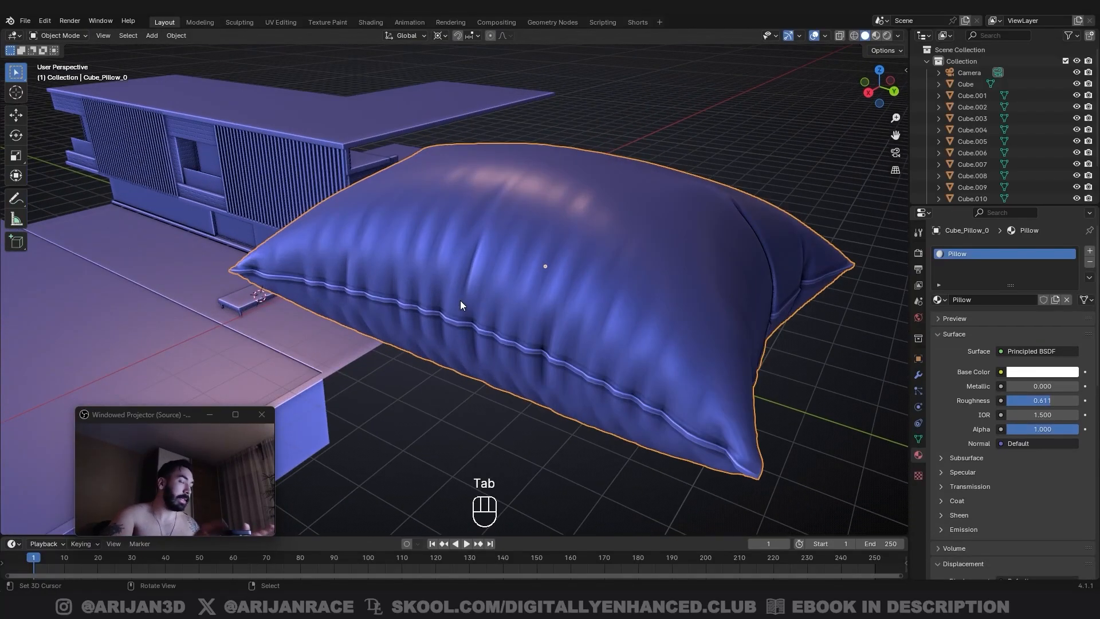
{"action": "middle_click_drag", "start_coordinate": [445, 296], "coordinate": [613, 293]}
{"action": "scroll", "coordinate": [613, 293], "scroll_direction": "up", "scroll_amount": 4}
{"action": "key", "text": "Tab"}
{"action": "middle_click_drag", "start_coordinate": [306, 229], "coordinate": [339, 232]}
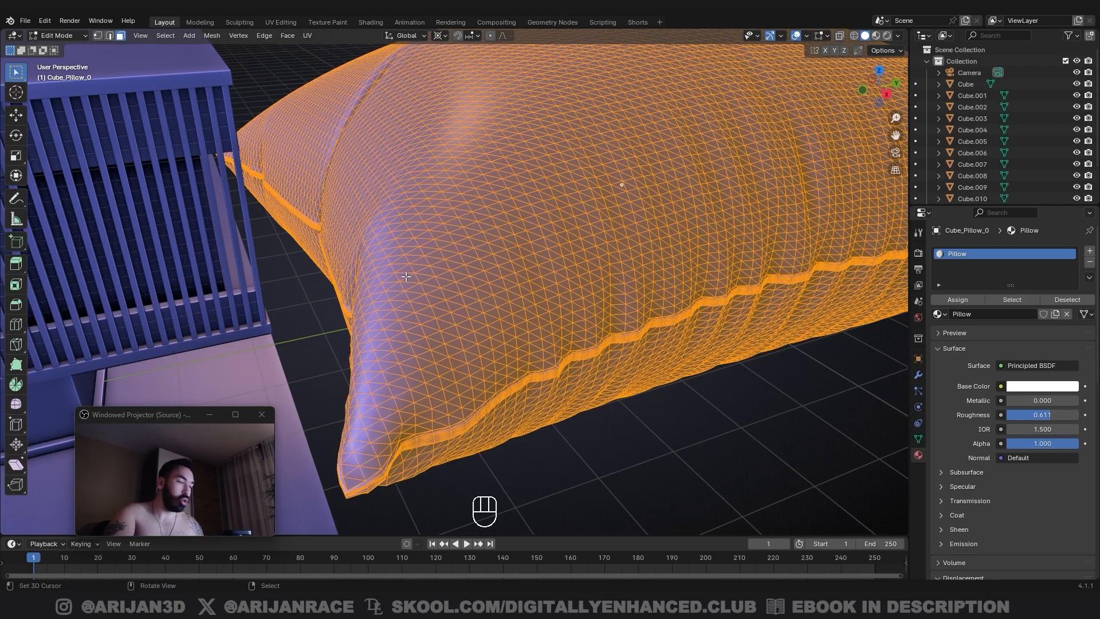
Step: Convert the pillow mesh's triangles to quads and return to Object Mode
{"action": "key", "text": "alt+j"}
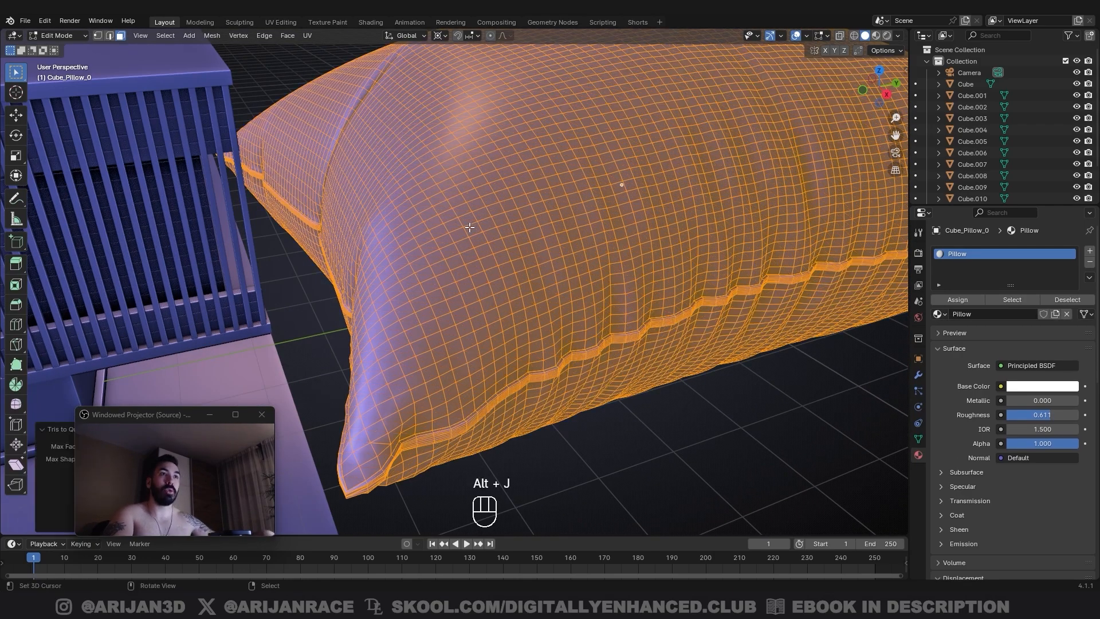
{"action": "scroll", "coordinate": [475, 230], "scroll_direction": "down", "scroll_amount": 7}
{"action": "key", "text": "Tab"}
Step: Scale the pillow down and snap it to the 3D cursor at the sunbed
{"action": "key", "text": "s"}
{"action": "left_click", "coordinate": [426, 350]}
{"action": "key", "text": "shift+s"}
{"action": "left_click", "coordinate": [479, 305]}
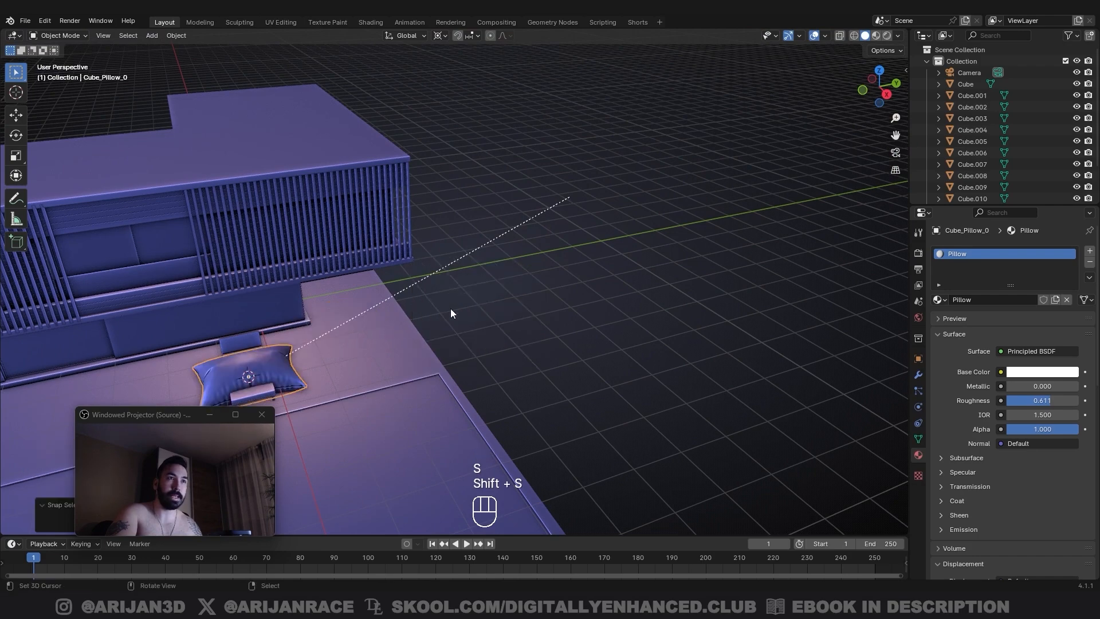
Step: Clear the pillow's parent while keeping its transformation
{"action": "middle_click_drag", "start_coordinate": [450, 309], "coordinate": [546, 270]}
{"action": "key", "text": "ctrl+z"}
{"action": "scroll", "coordinate": [620, 194], "scroll_direction": "up", "scroll_amount": 5}
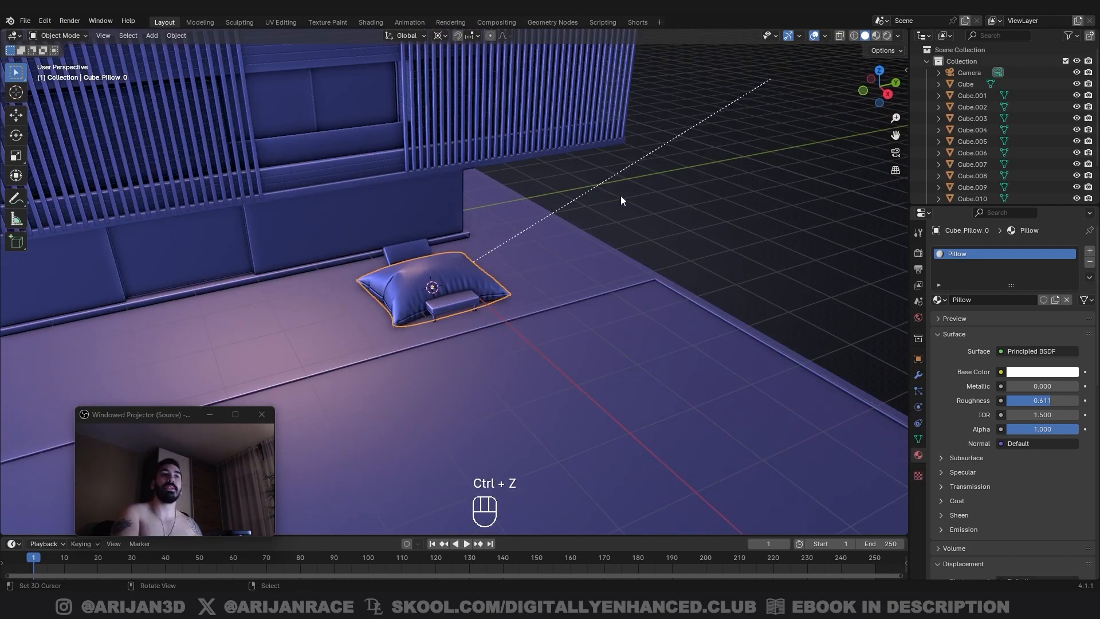
{"action": "key", "text": "alt+p"}
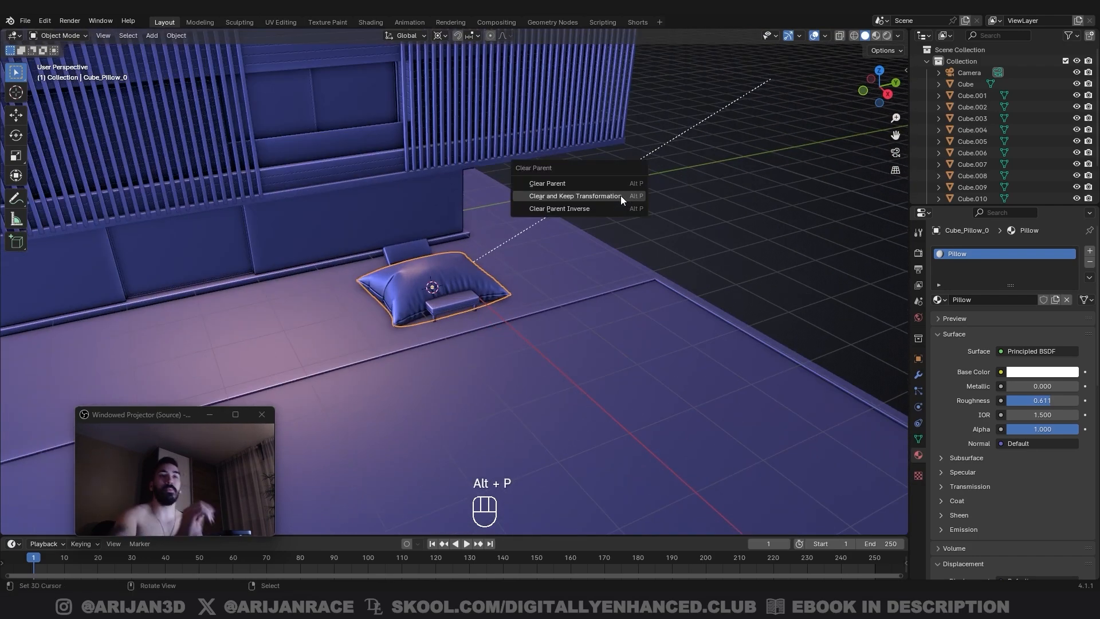
{"action": "left_click", "coordinate": [563, 198]}
Step: Rotate and scale the pillow to sunbed size and place it leaning against the raised backrest
{"action": "scroll", "coordinate": [468, 250], "scroll_direction": "up", "scroll_amount": 3}
{"action": "key", "text": "s"}
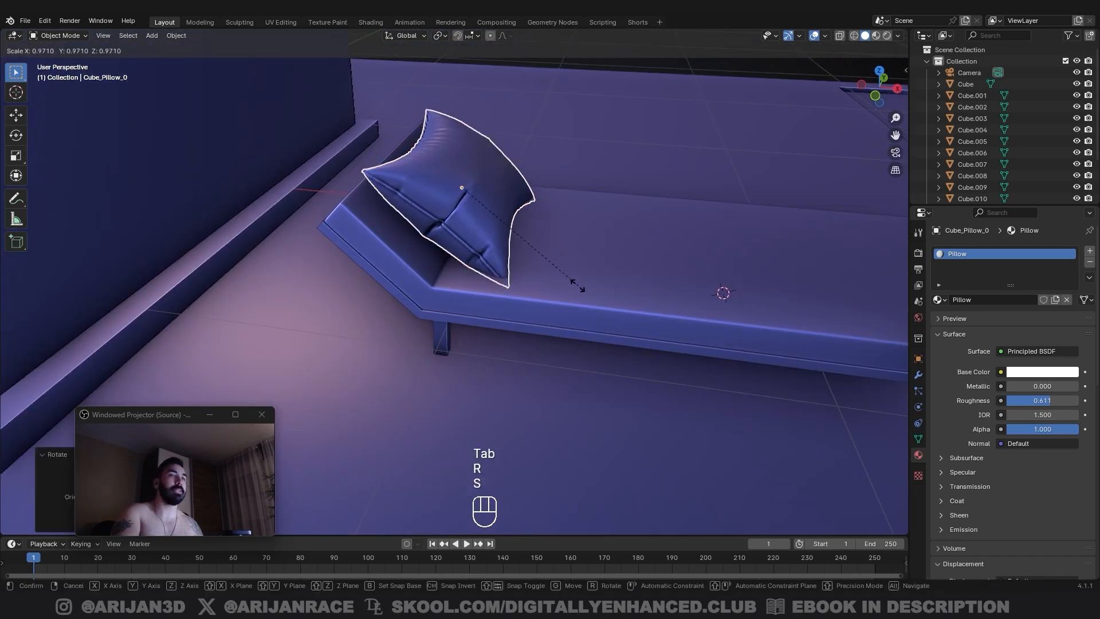
{"action": "left_click", "coordinate": [534, 263]}
{"action": "middle_click_drag", "start_coordinate": [534, 263], "coordinate": [555, 248]}
{"action": "key", "text": "s"}
{"action": "left_click", "coordinate": [588, 269]}
{"action": "key", "text": "g"}
{"action": "left_click", "coordinate": [555, 265]}
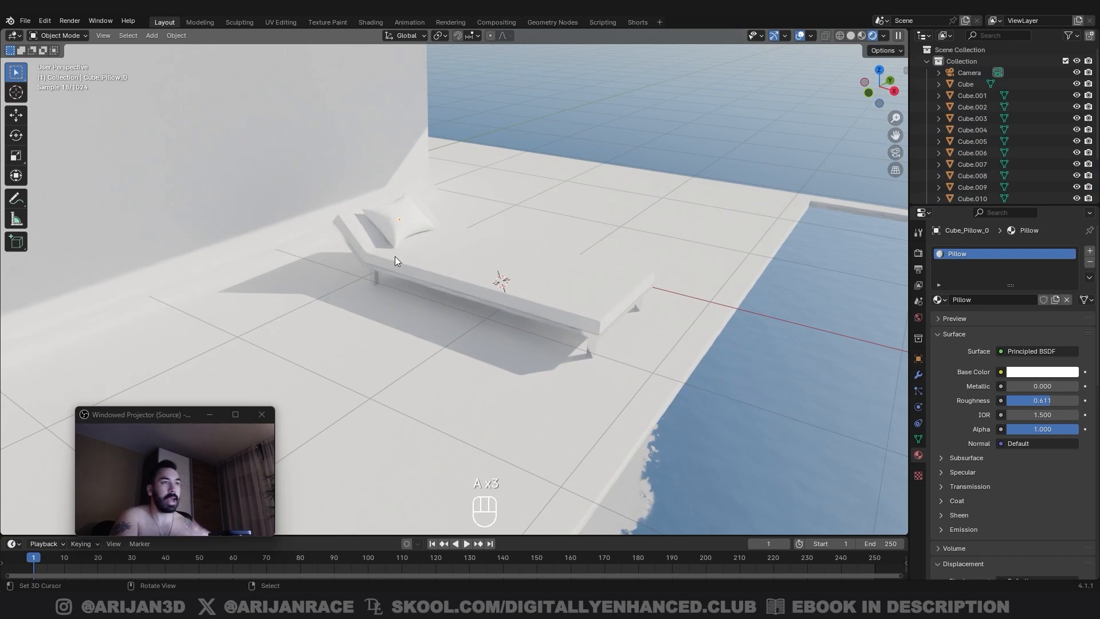
Step: Examine the rendered villa, terrace sunbeds and pool water from several distances and through the camera
{"action": "scroll", "coordinate": [395, 257], "scroll_direction": "down", "scroll_amount": 4}
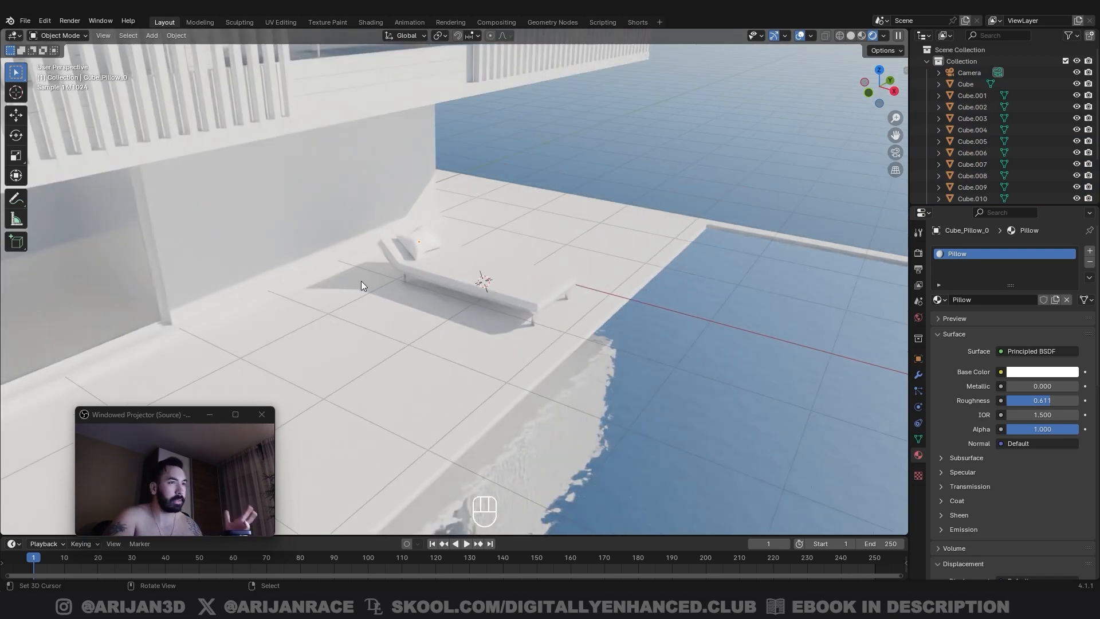
{"action": "scroll", "coordinate": [359, 281], "scroll_direction": "down", "scroll_amount": 3}
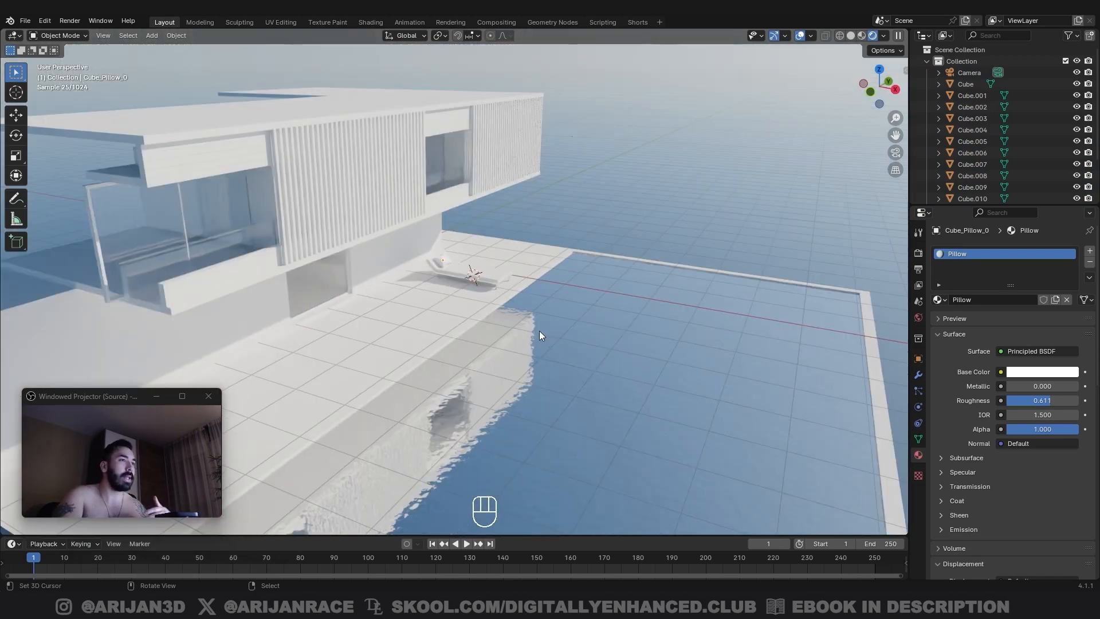
{"action": "middle_click_drag", "start_coordinate": [538, 331], "coordinate": [499, 335]}
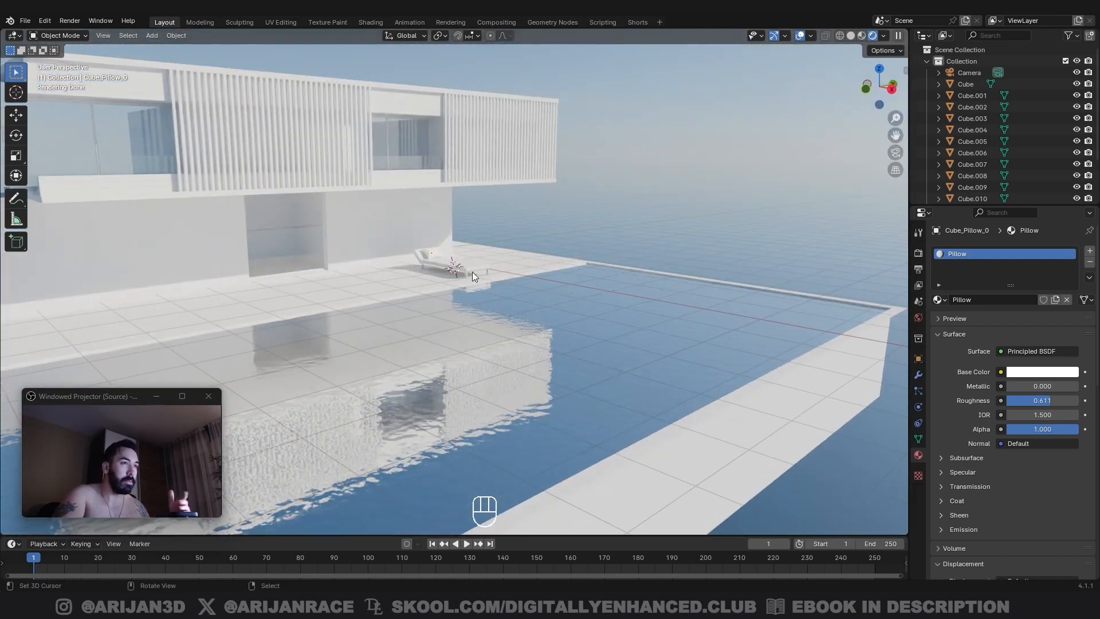
{"action": "scroll", "coordinate": [449, 287], "scroll_direction": "down", "scroll_amount": 3}
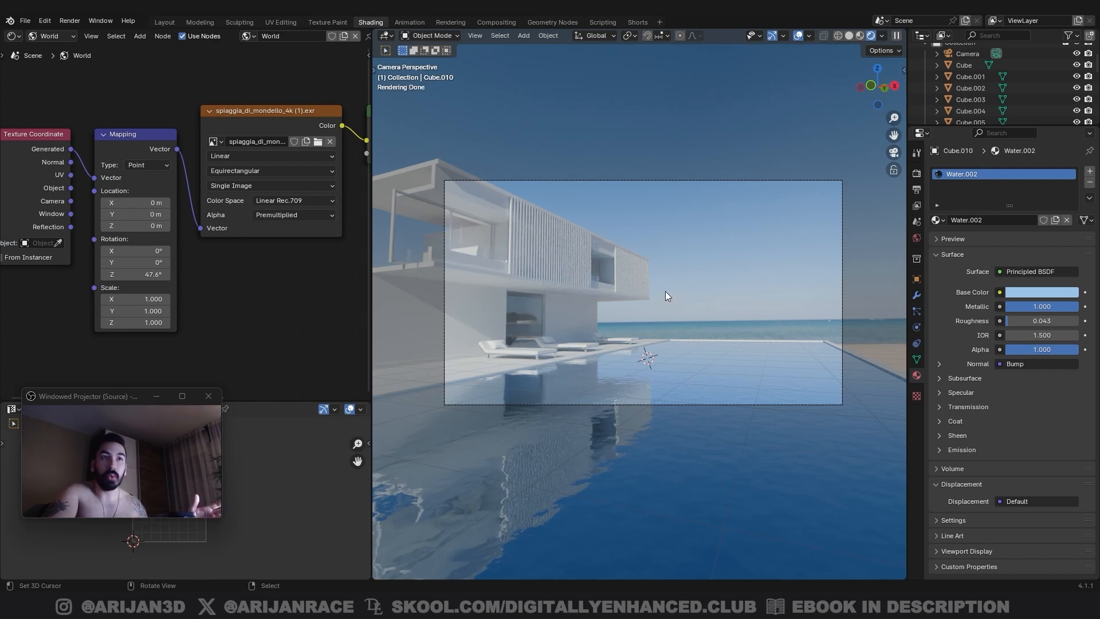
{"action": "scroll", "coordinate": [656, 228], "scroll_direction": "down", "scroll_amount": 2}
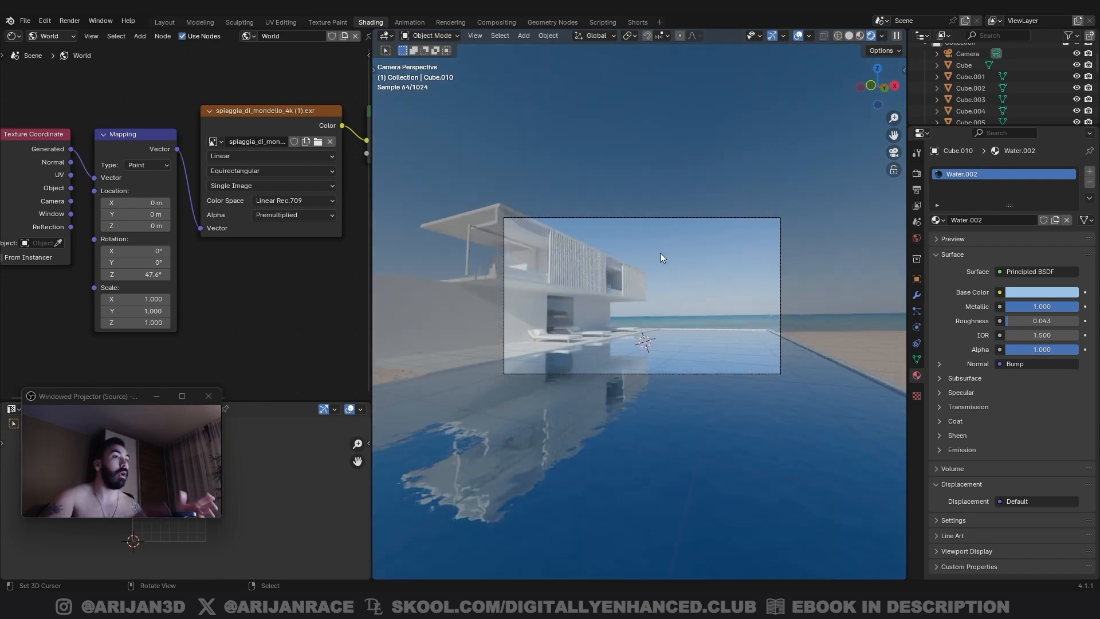
{"action": "scroll", "coordinate": [660, 252], "scroll_direction": "up", "scroll_amount": 2}
{"action": "left_click", "coordinate": [670, 246]}
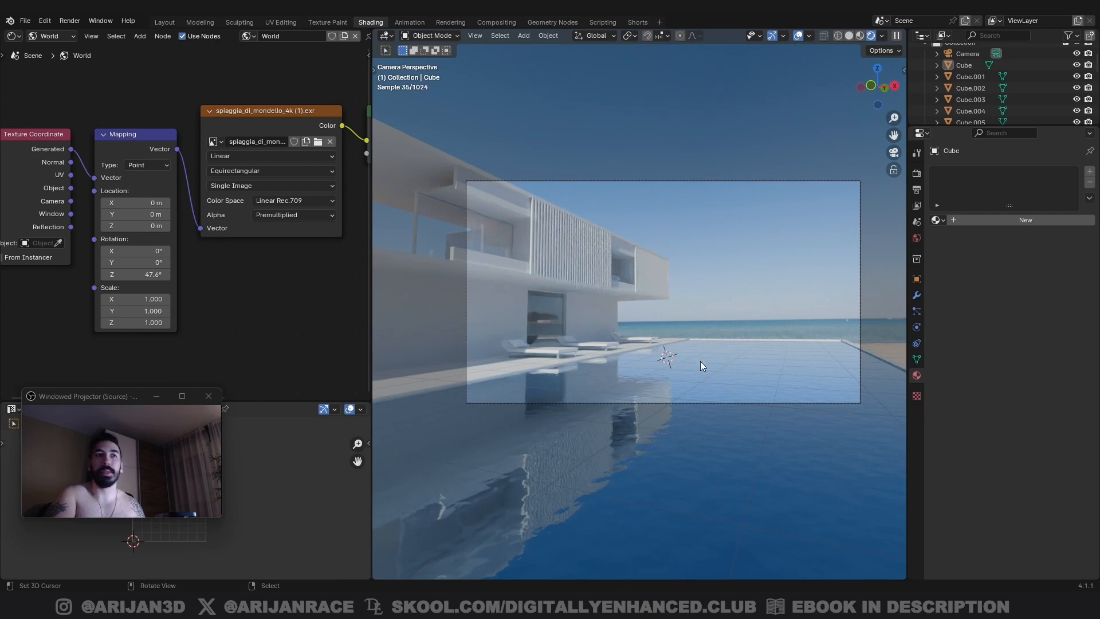
{"action": "left_click", "coordinate": [685, 360]}
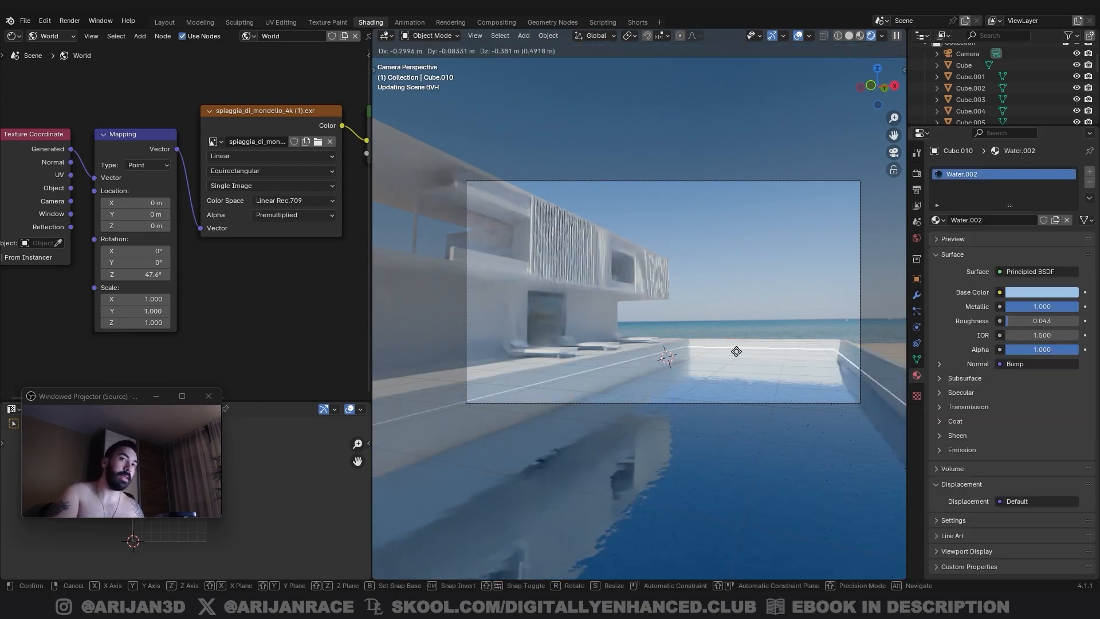
{"action": "scroll", "coordinate": [753, 340], "scroll_direction": "up", "scroll_amount": 1}
Step: Move the world's texture and mapping nodes aside and insert a Hue/Saturation/Value node between the environment texture and Background
{"action": "left_click_drag", "start_coordinate": [16, 124], "coordinate": [256, 256]}
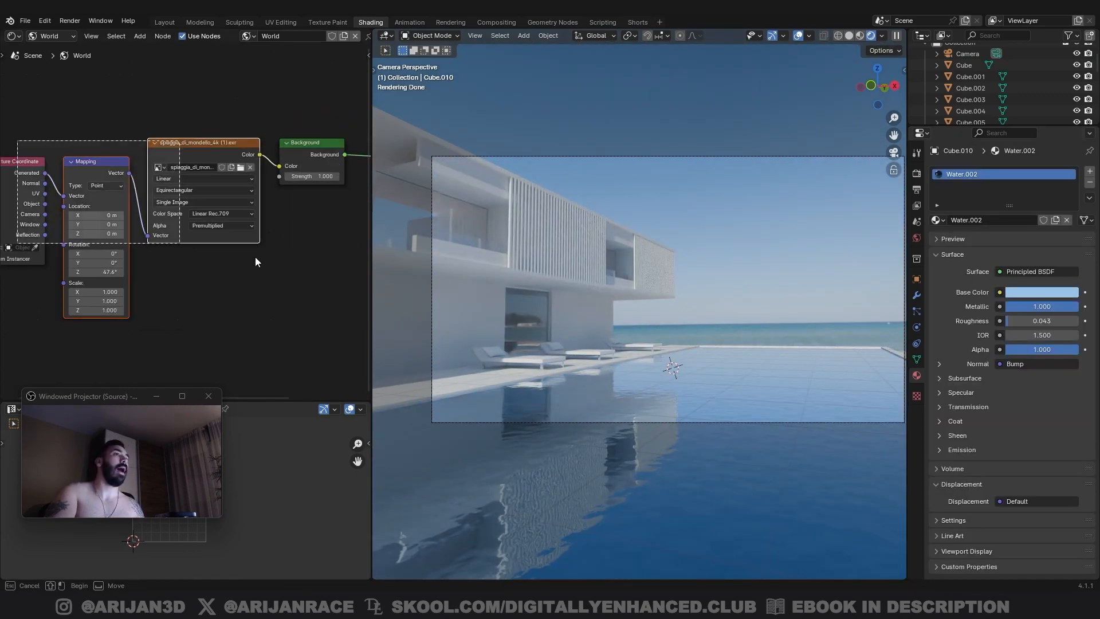
{"action": "key", "text": "g"}
{"action": "left_click", "coordinate": [168, 279]}
{"action": "key", "text": "shift+a"}
{"action": "left_click", "coordinate": [238, 167]}
{"action": "type", "text": "hue"}
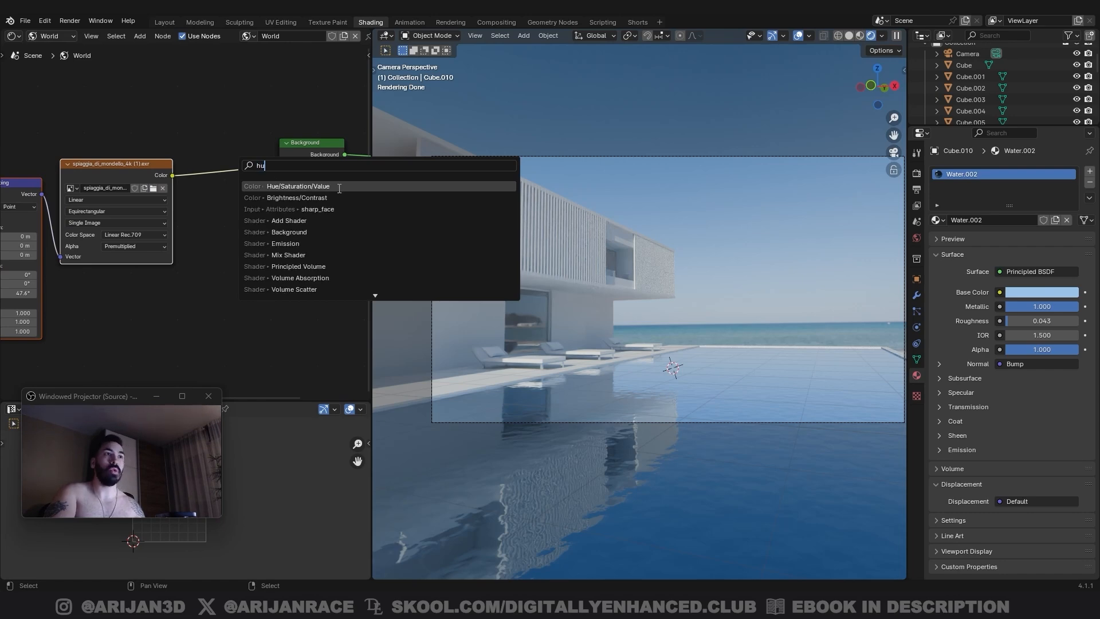
{"action": "key", "text": "Return"}
{"action": "left_click", "coordinate": [286, 205]}
Step: Set the Saturation of the world's Hue/Saturation/Value node to 1.3
{"action": "left_click", "coordinate": [280, 180]}
{"action": "left_click", "coordinate": [280, 180]}
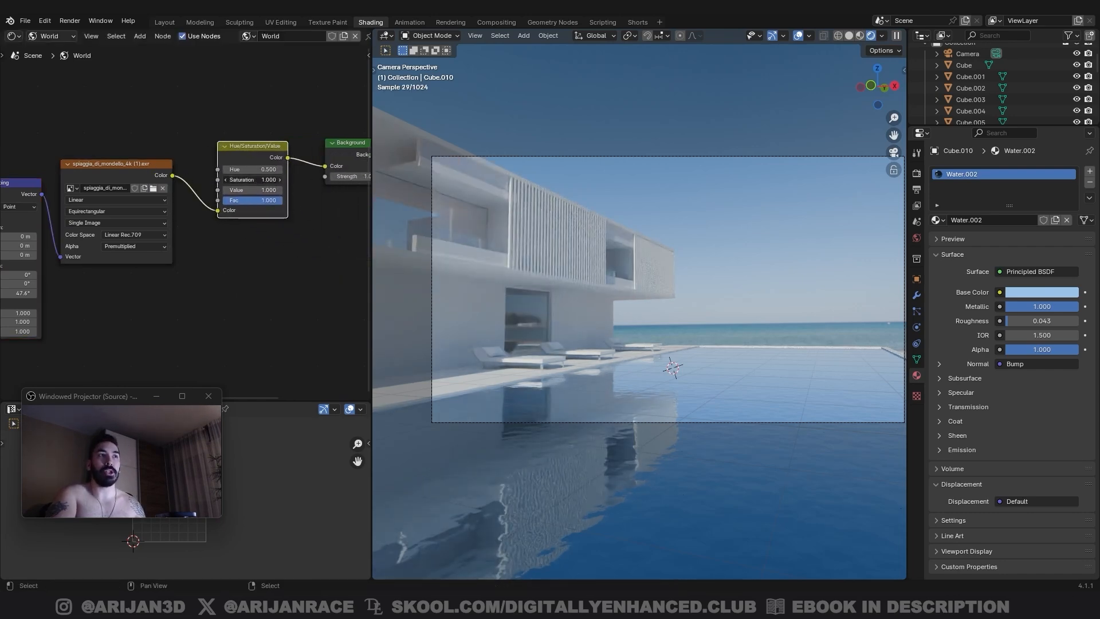
{"action": "left_click", "coordinate": [280, 180]}
{"action": "scroll", "coordinate": [763, 340], "scroll_direction": "up", "scroll_amount": 2}
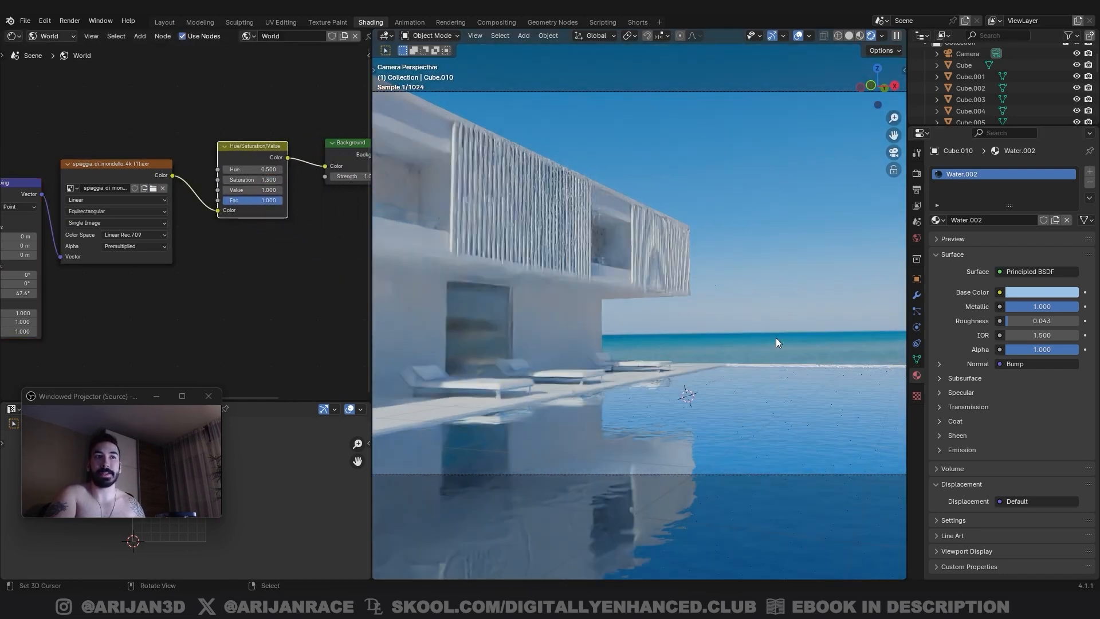
Step: Lower the world Background strength to 0.3
{"action": "middle_click_drag", "start_coordinate": [339, 200], "coordinate": [292, 207]}
{"action": "left_click", "coordinate": [288, 185]}
{"action": "left_click", "coordinate": [288, 185]}
{"action": "left_click", "coordinate": [288, 185]}
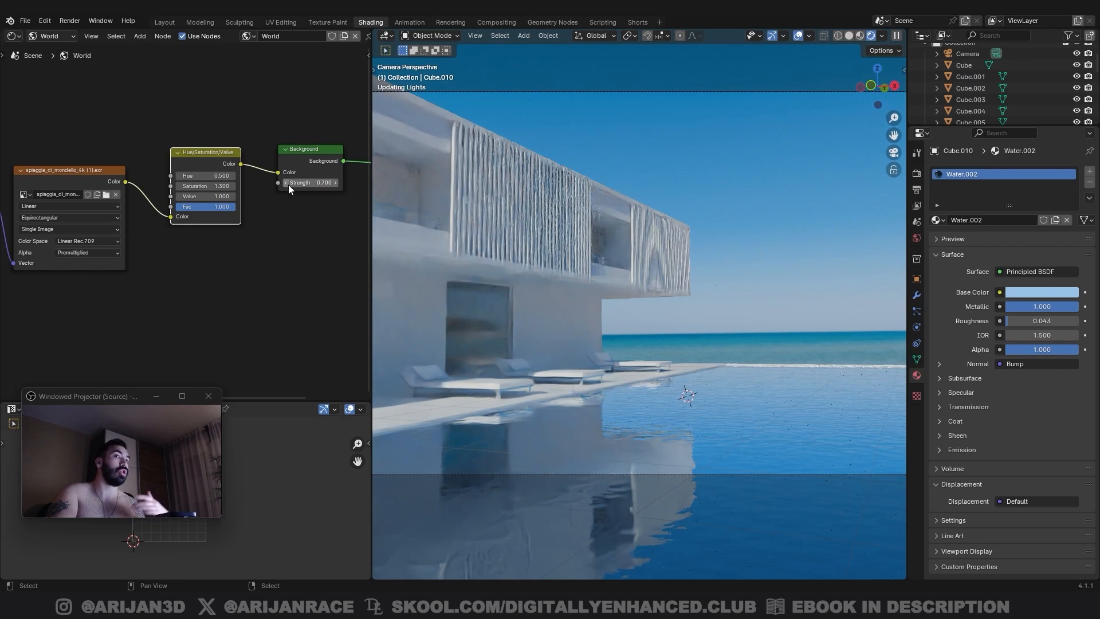
{"action": "left_click", "coordinate": [288, 184]}
{"action": "left_click", "coordinate": [287, 185]}
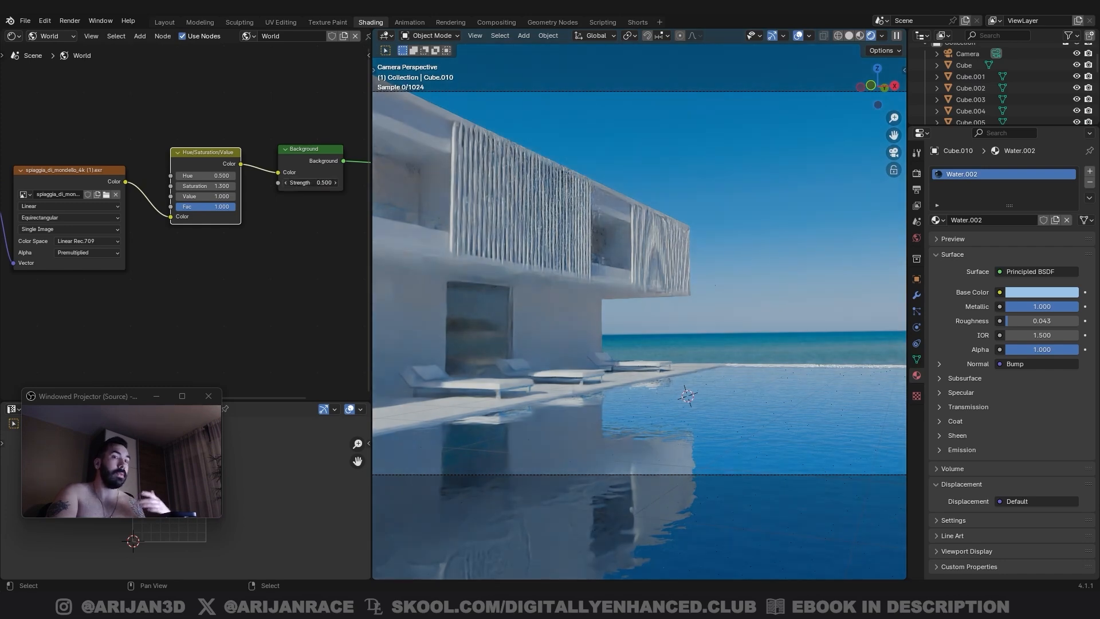
{"action": "left_click", "coordinate": [288, 184]}
{"action": "left_click", "coordinate": [288, 184]}
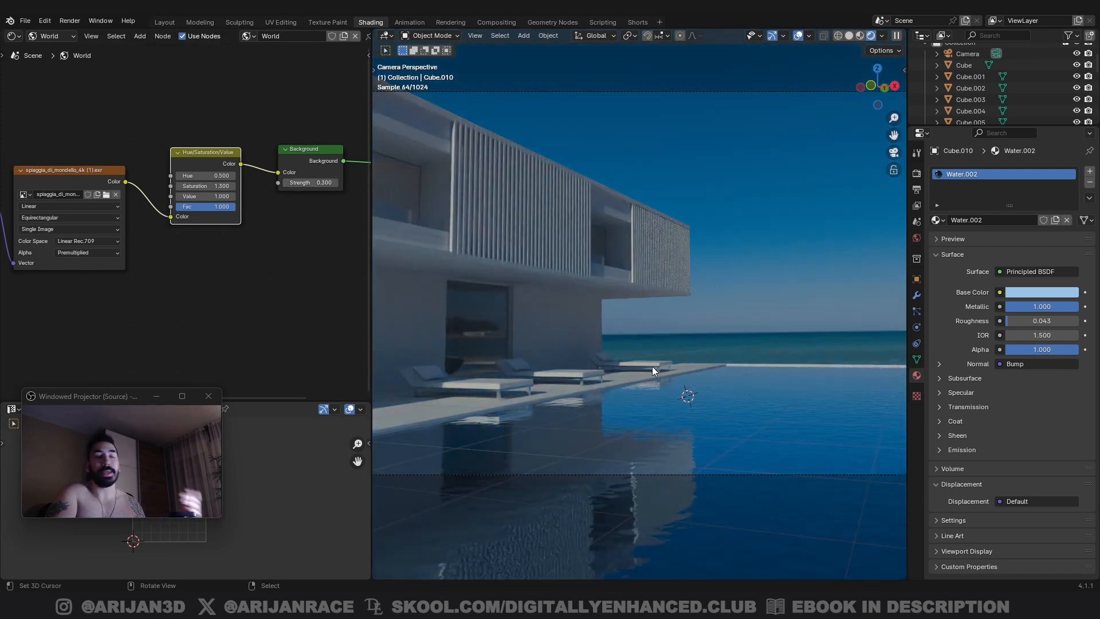
Step: Try Hue values of 0 and 0.2 on the world's Hue/Saturation/Value node
{"action": "left_click", "coordinate": [232, 175]}
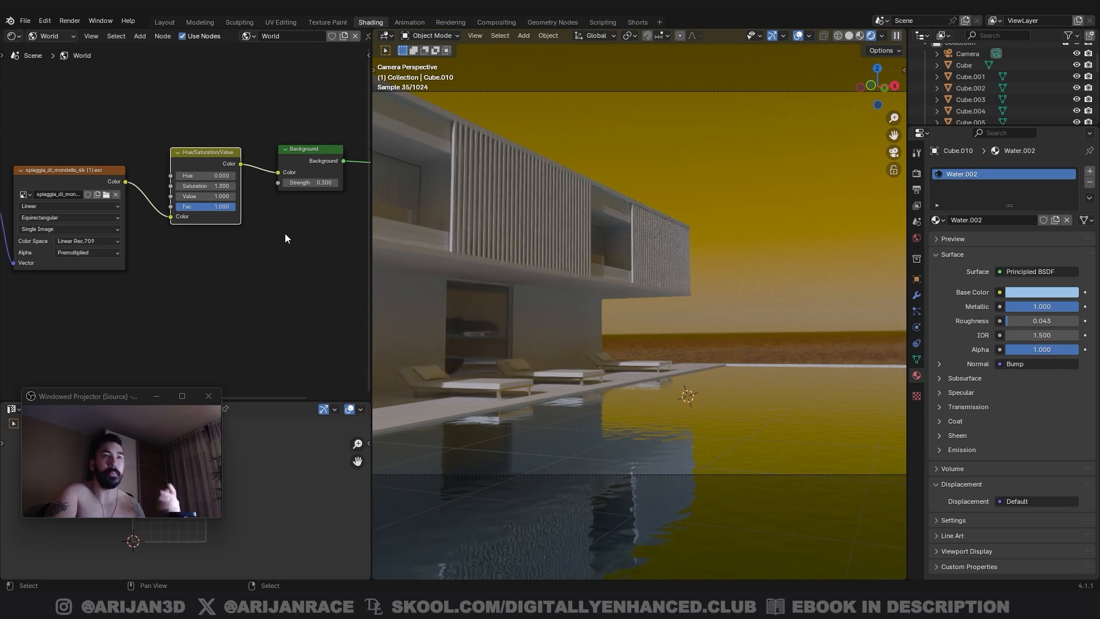
{"action": "left_click", "coordinate": [232, 176]}
{"action": "left_click", "coordinate": [233, 177]}
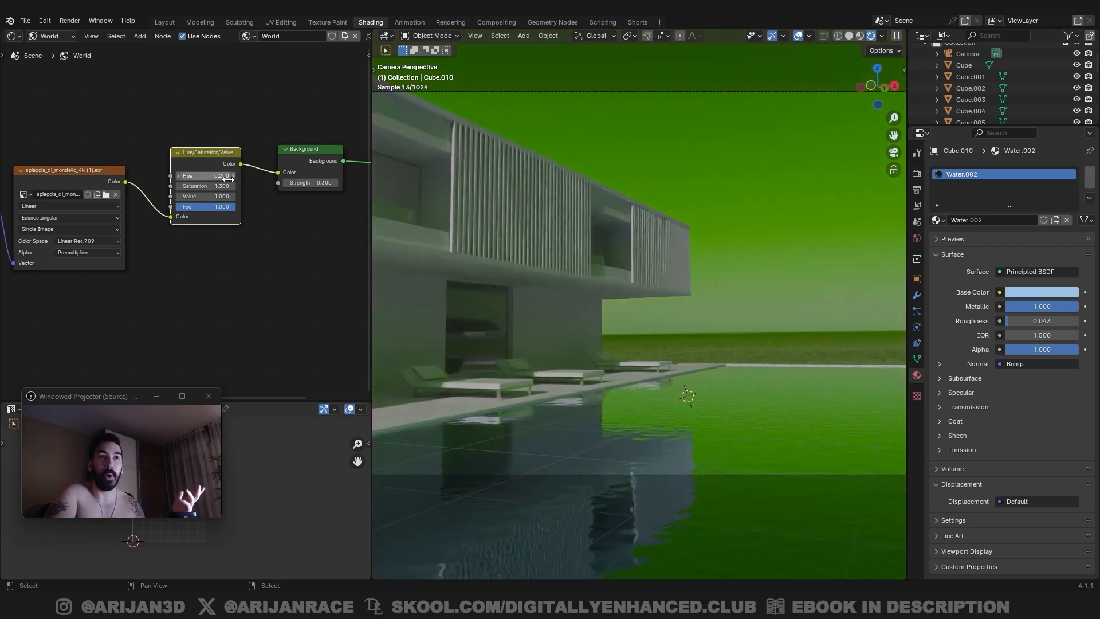